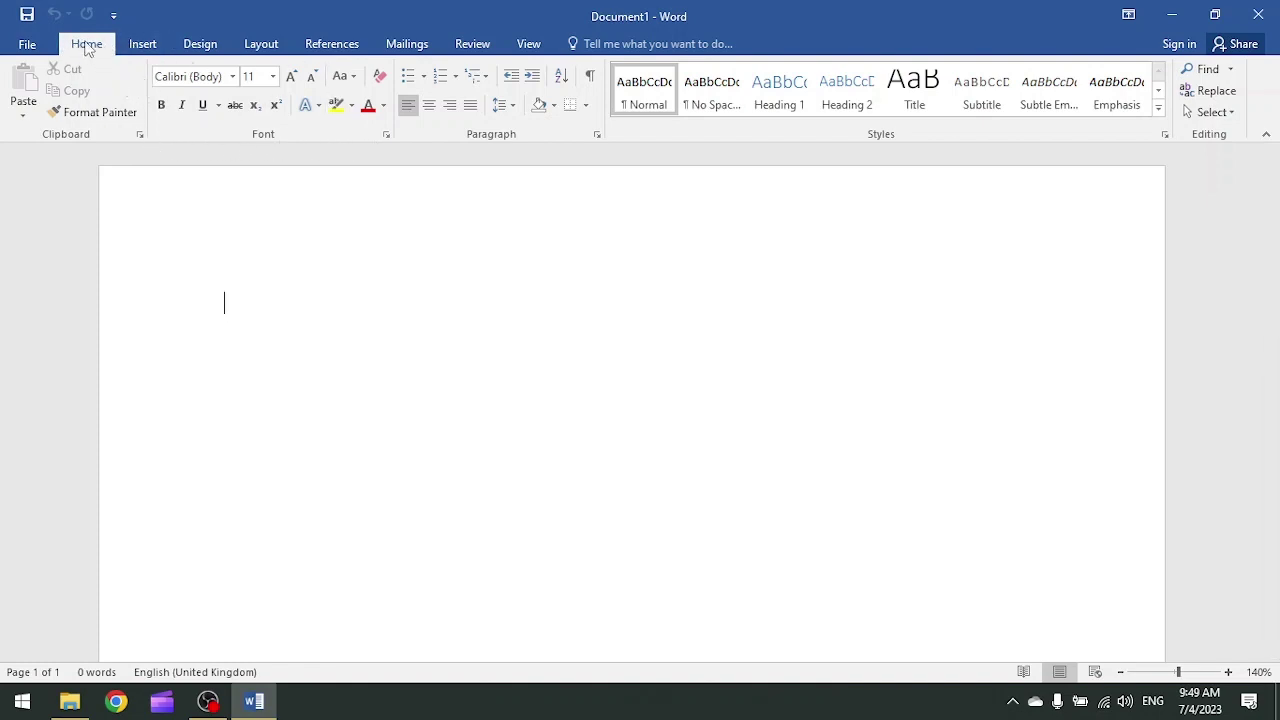
# - Type the heading 'Font Group' on the first line and start a new line
pyautogui.click(140, 44)
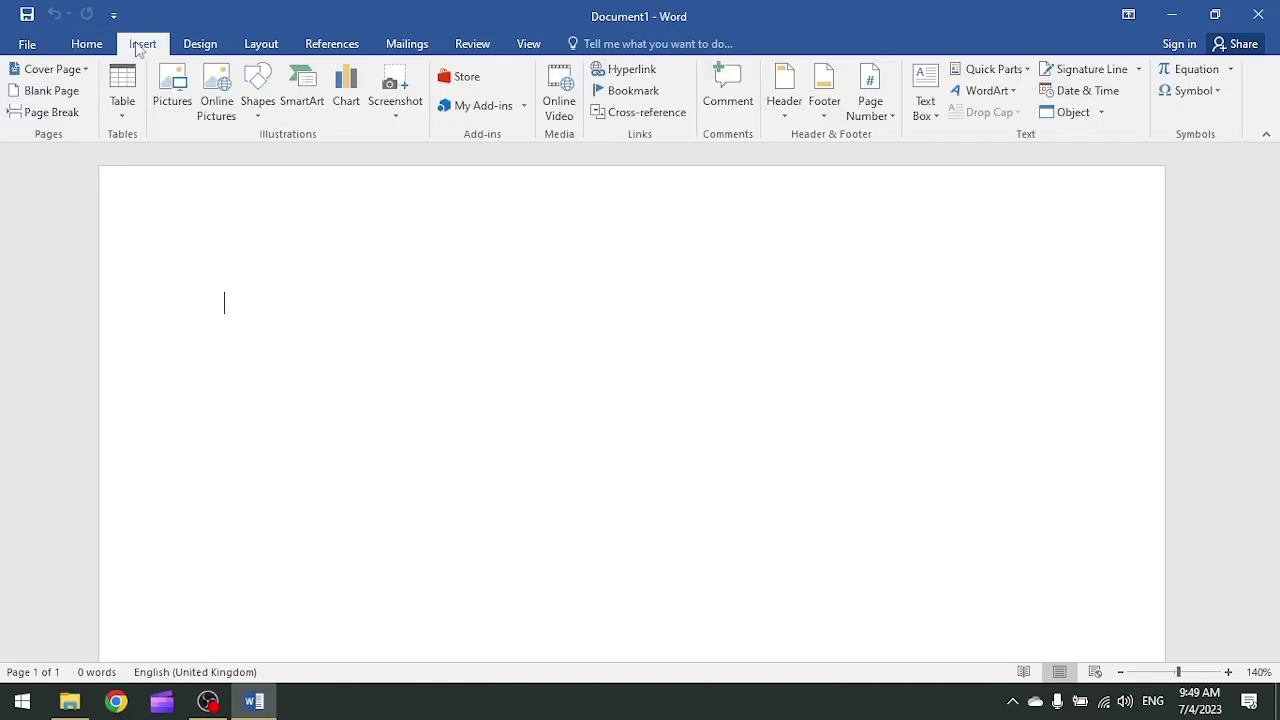
pyautogui.click(199, 46)
pyautogui.click(262, 46)
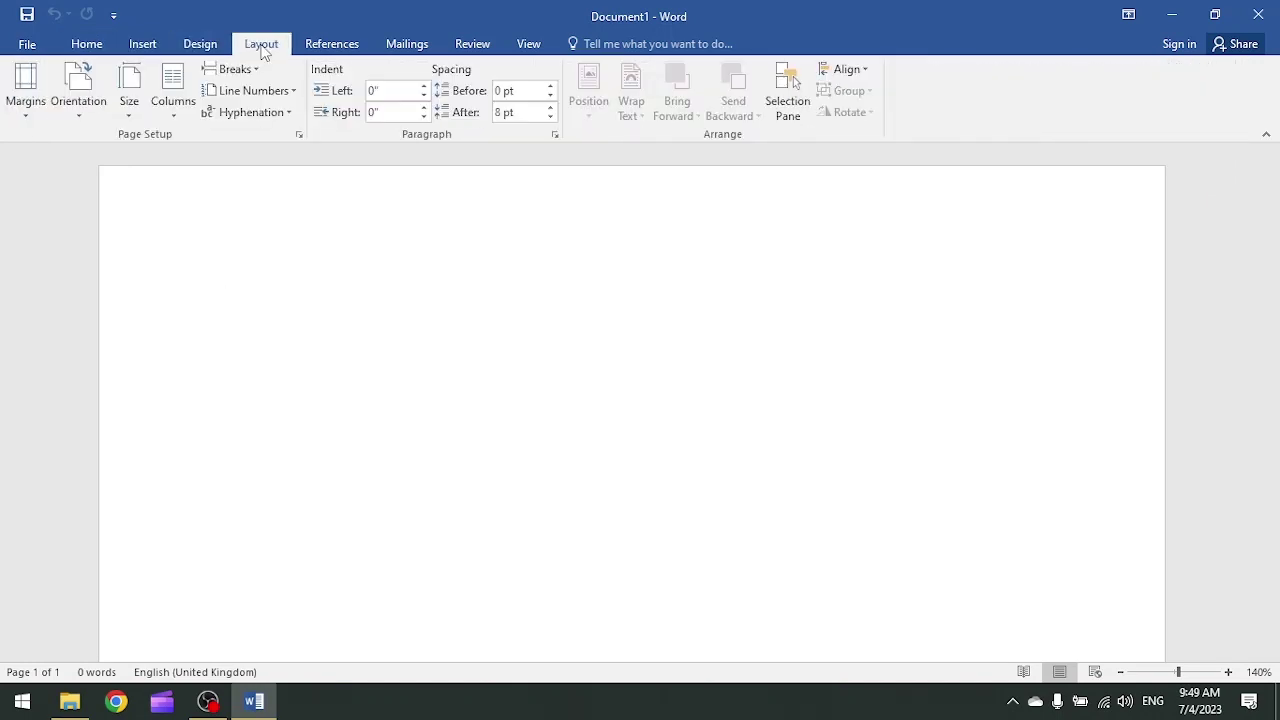
pyautogui.click(87, 45)
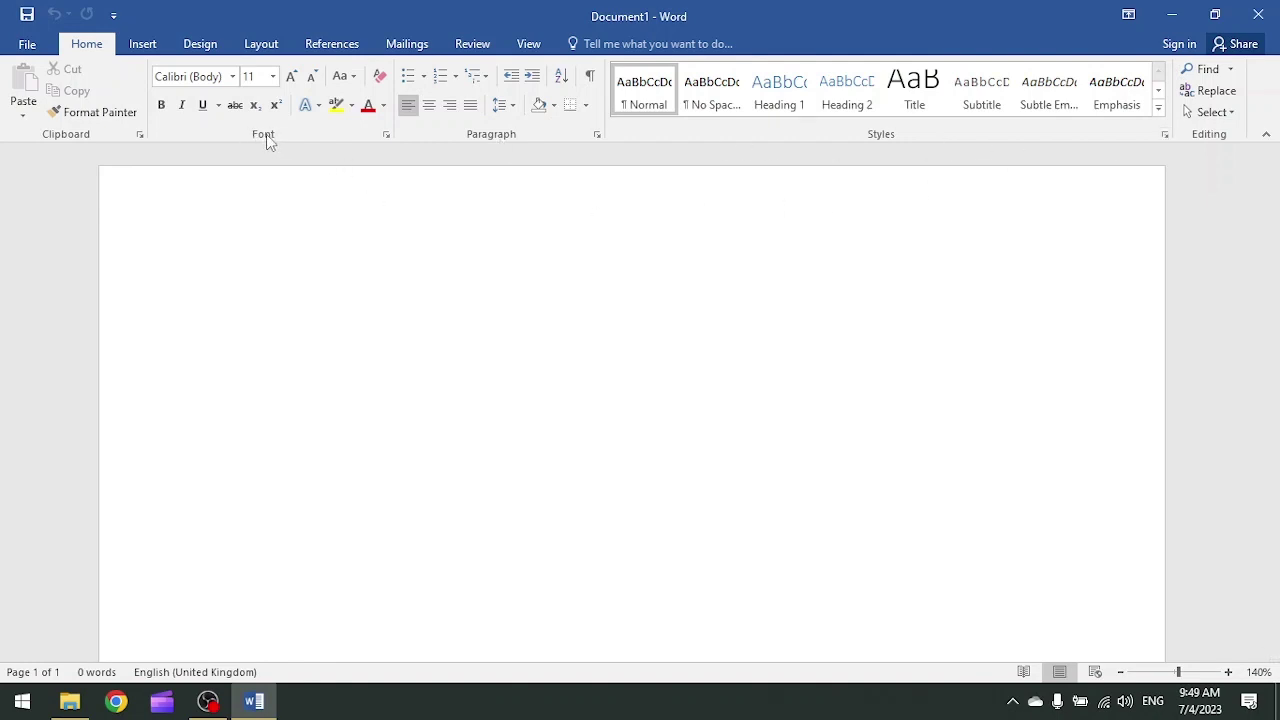
pyautogui.write('Font G')
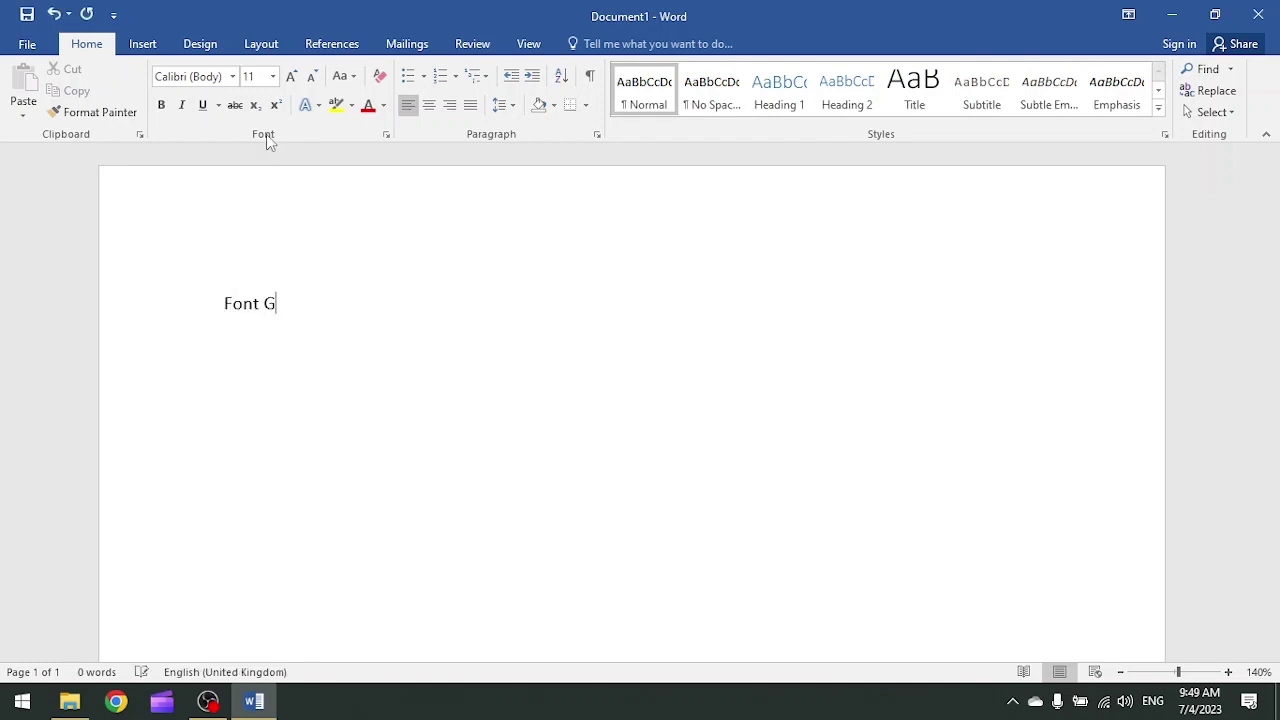
pyautogui.write('roup')
pyautogui.press('Return')
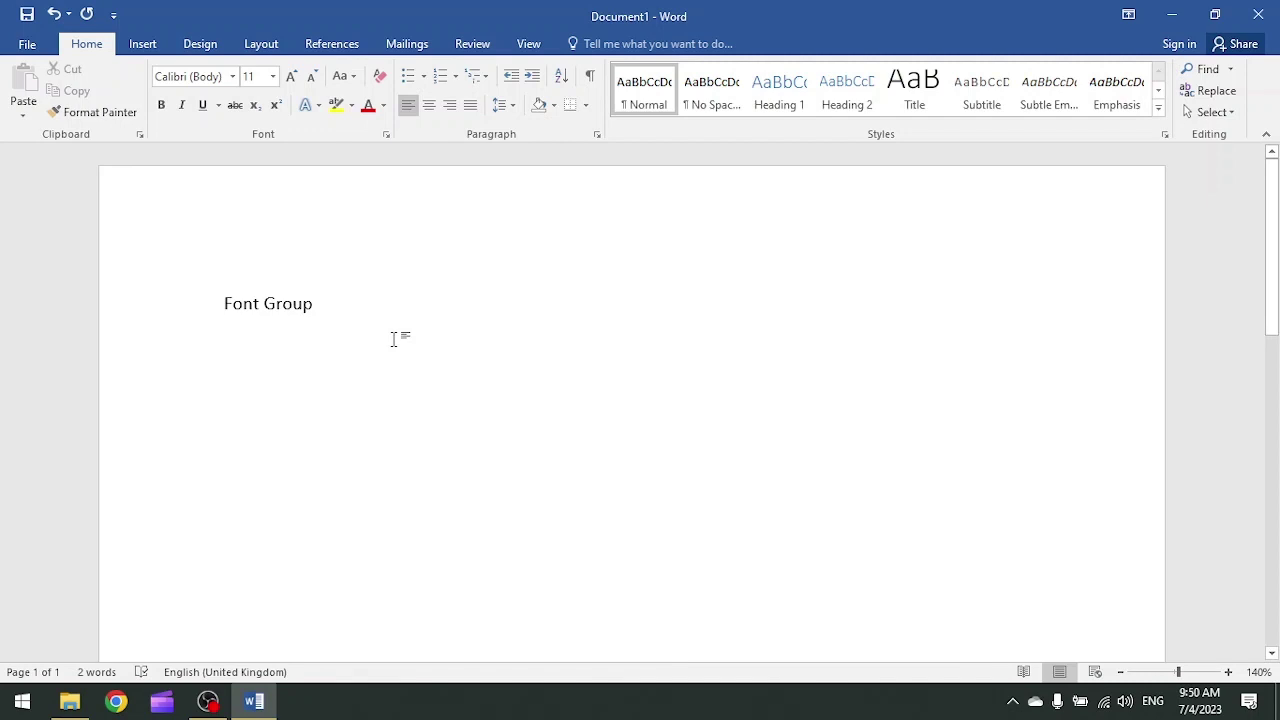
# - Add the line 'I am a student of Government Graduate College Sadiqabad.' below it
pyautogui.click(233, 77)
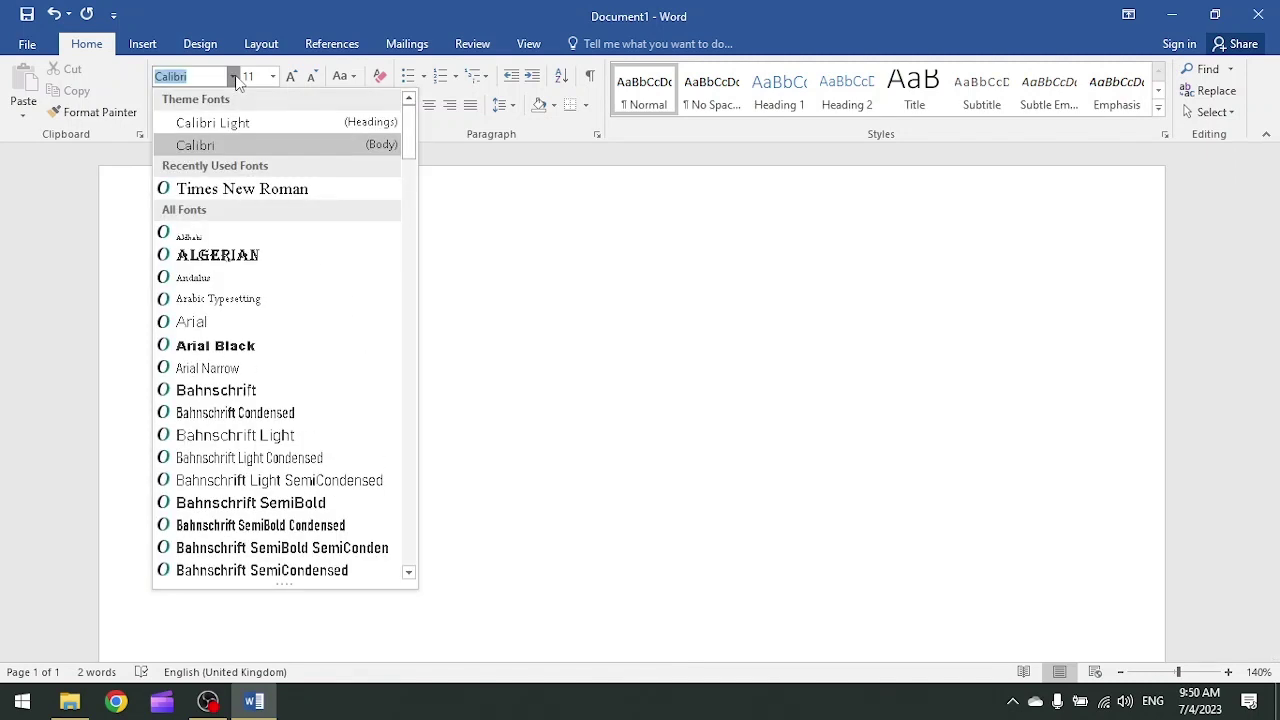
pyautogui.click(234, 78)
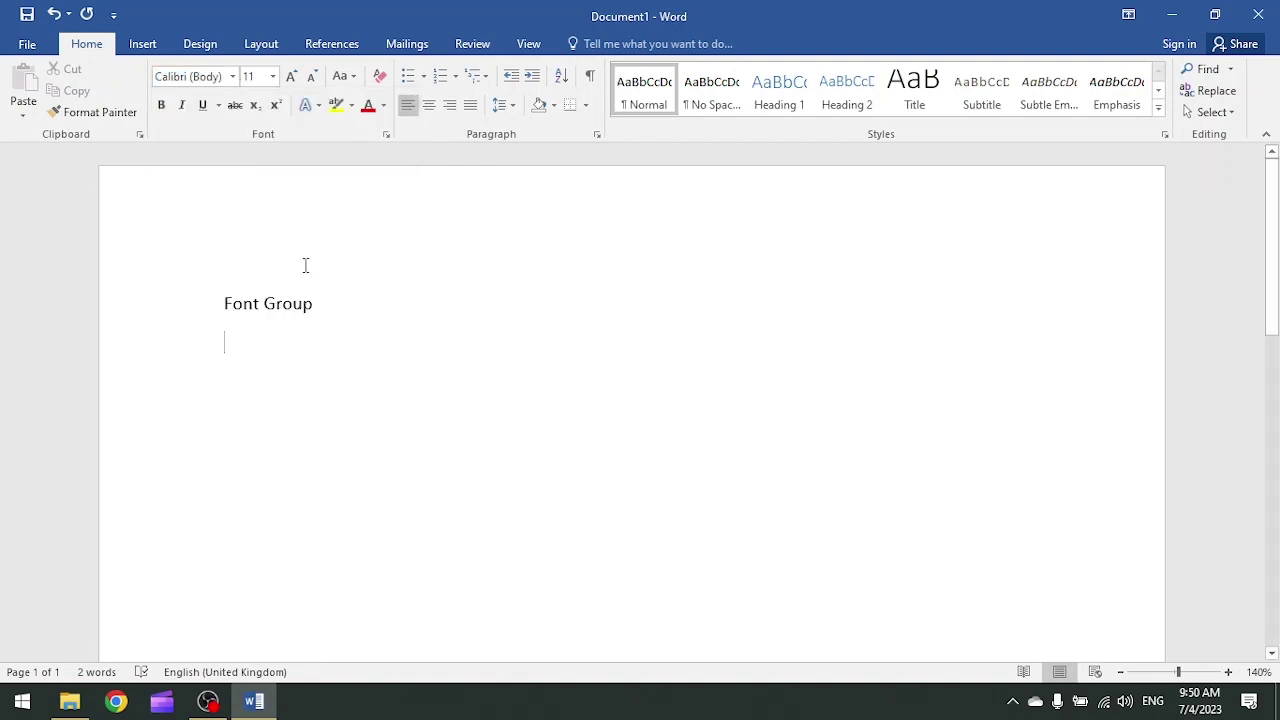
pyautogui.write('I am ')
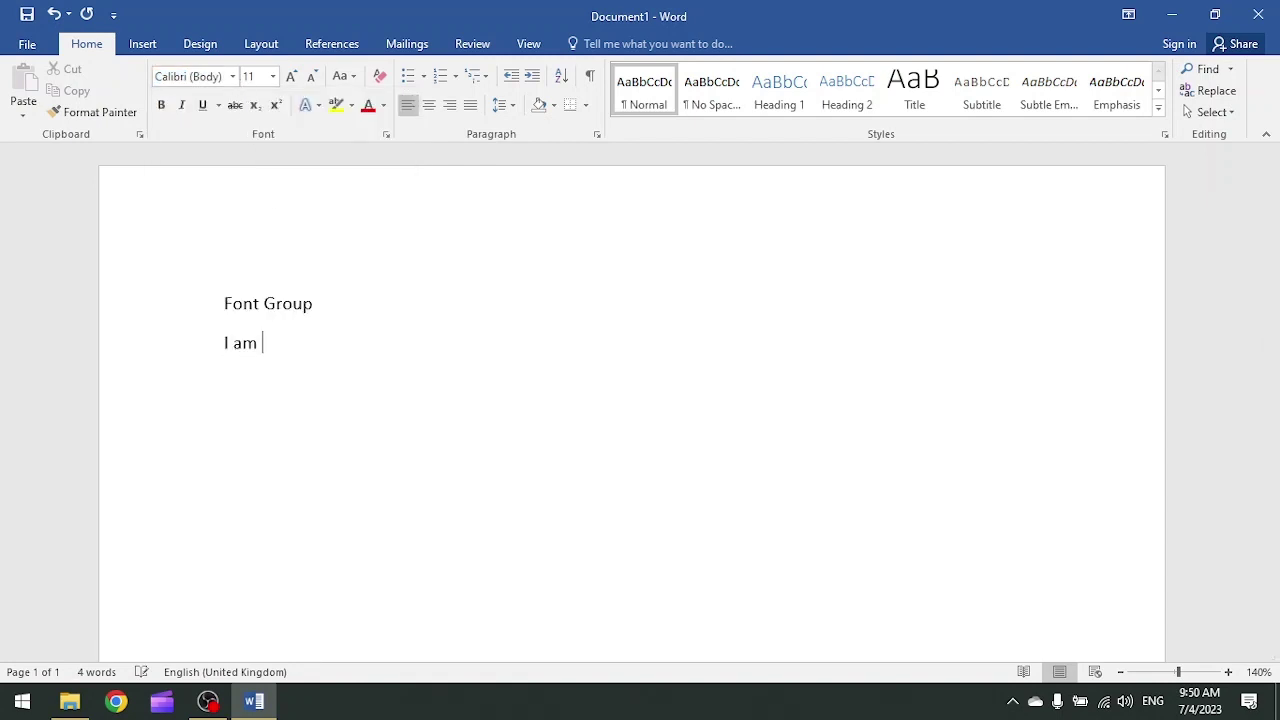
pyautogui.write('a student of Gov')
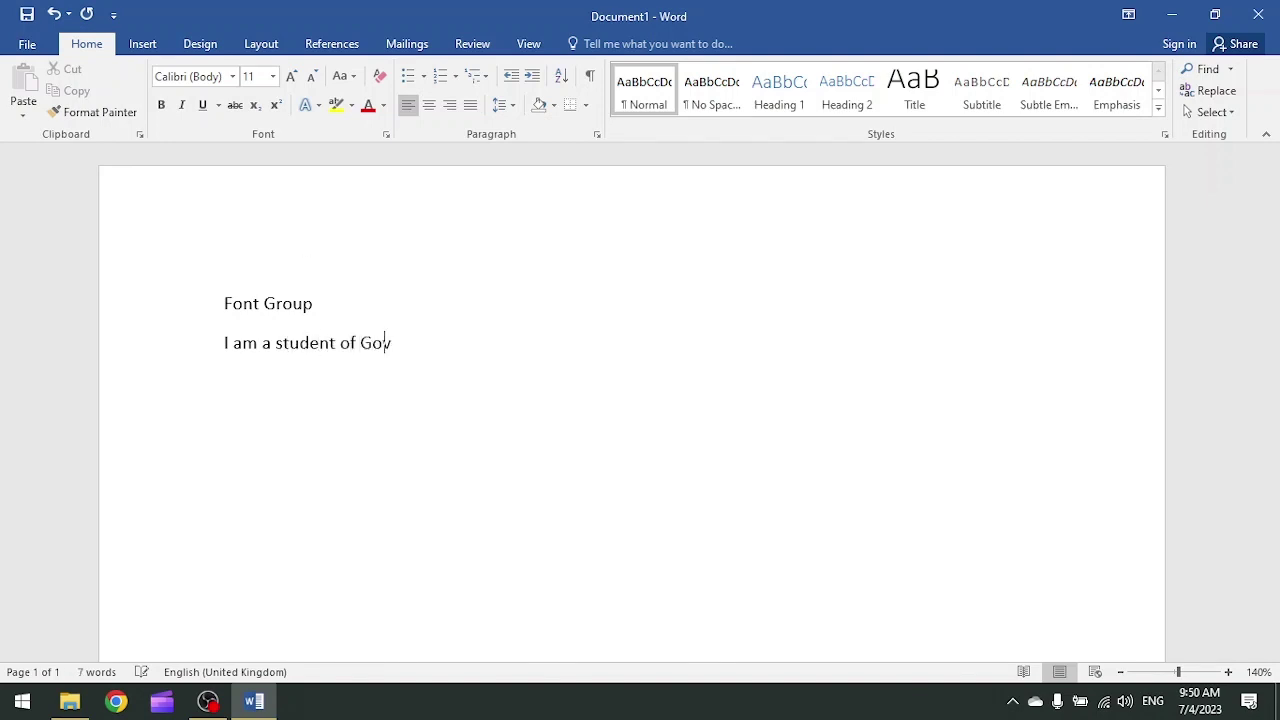
pyautogui.write('ernment Gradua')
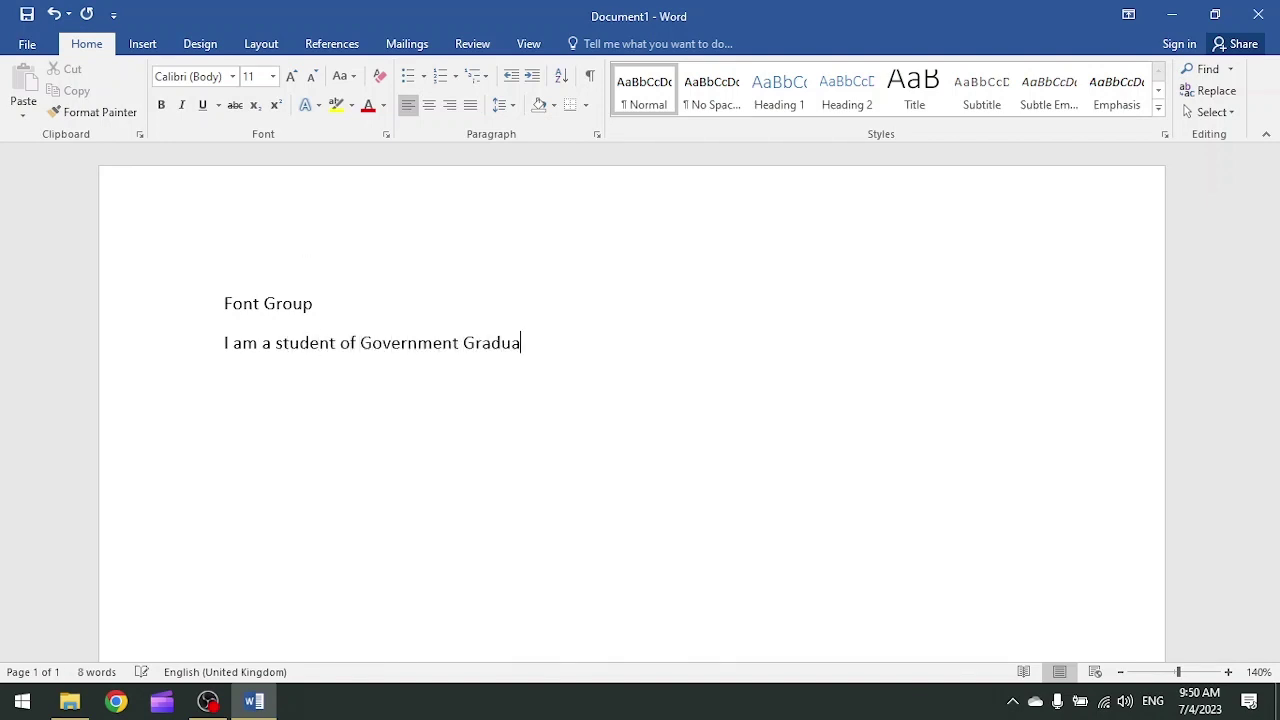
pyautogui.write('te College Sadiqa')
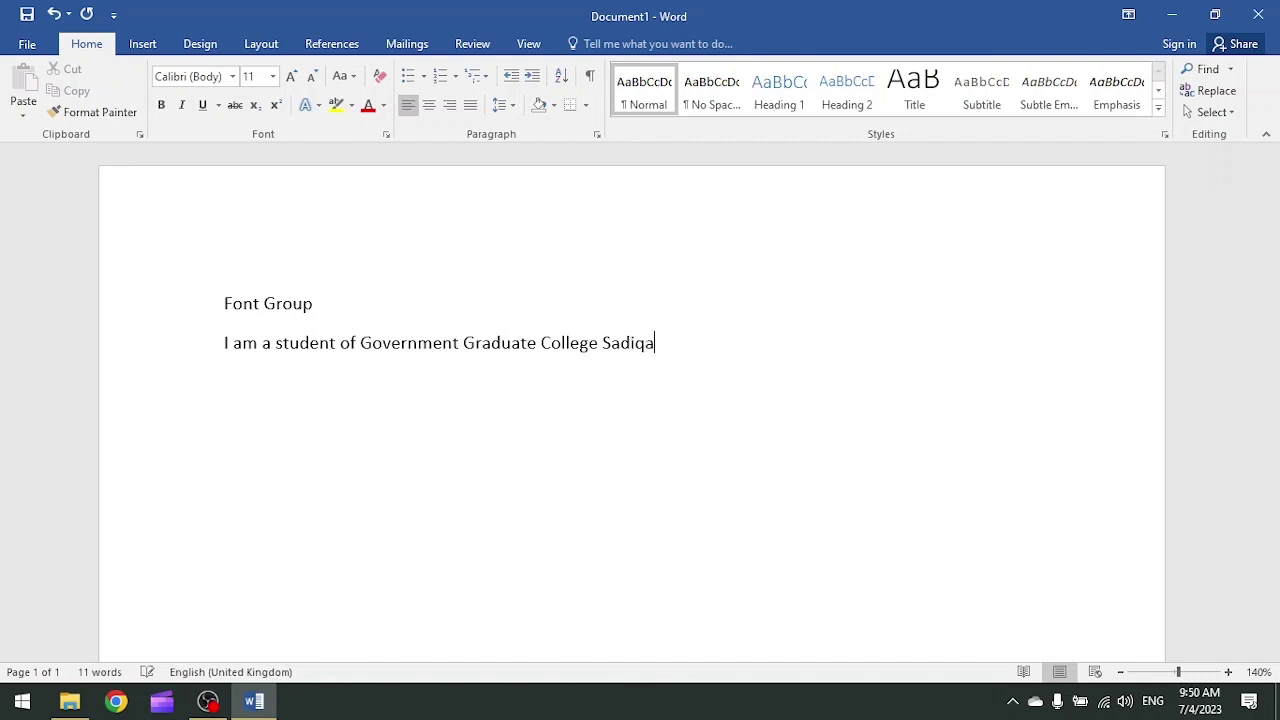
pyautogui.write('bad.')
pyautogui.press('Return')
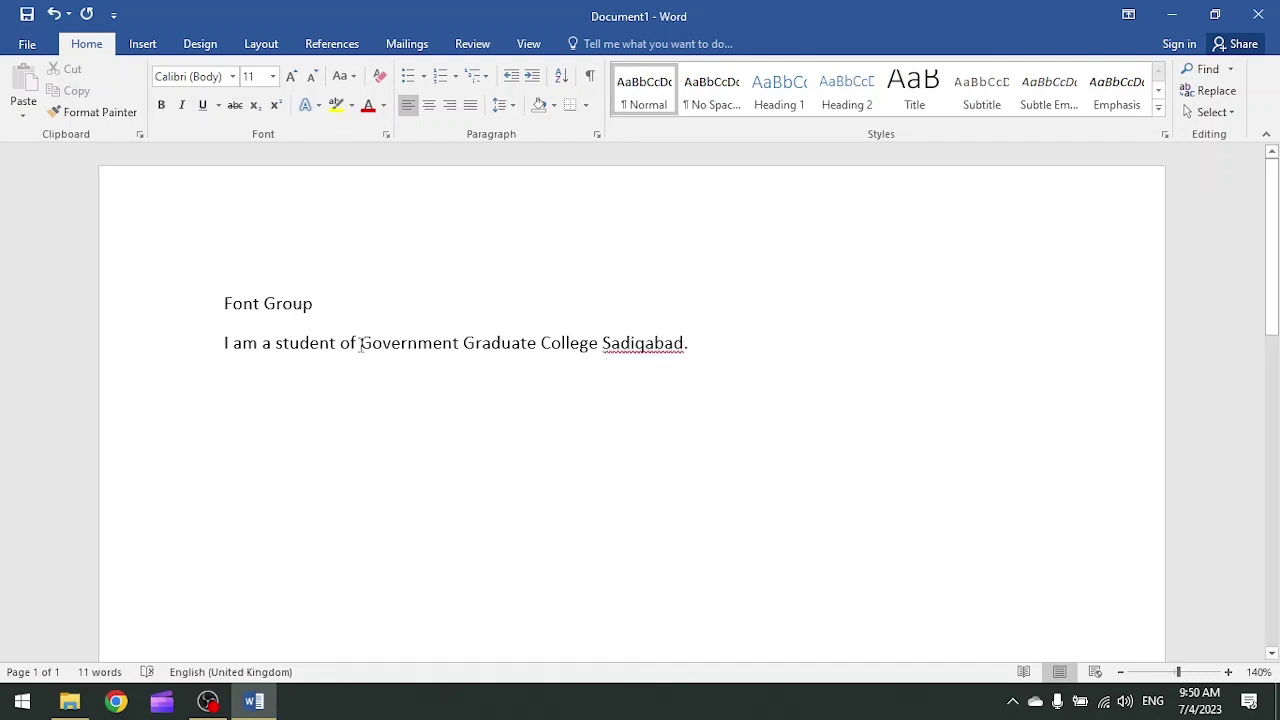
# - Select 'Government Graduate College', try Bahnschrift, then set the phrase in Arial Black
pyautogui.moveTo(362, 345); pyautogui.dragTo(600, 350)
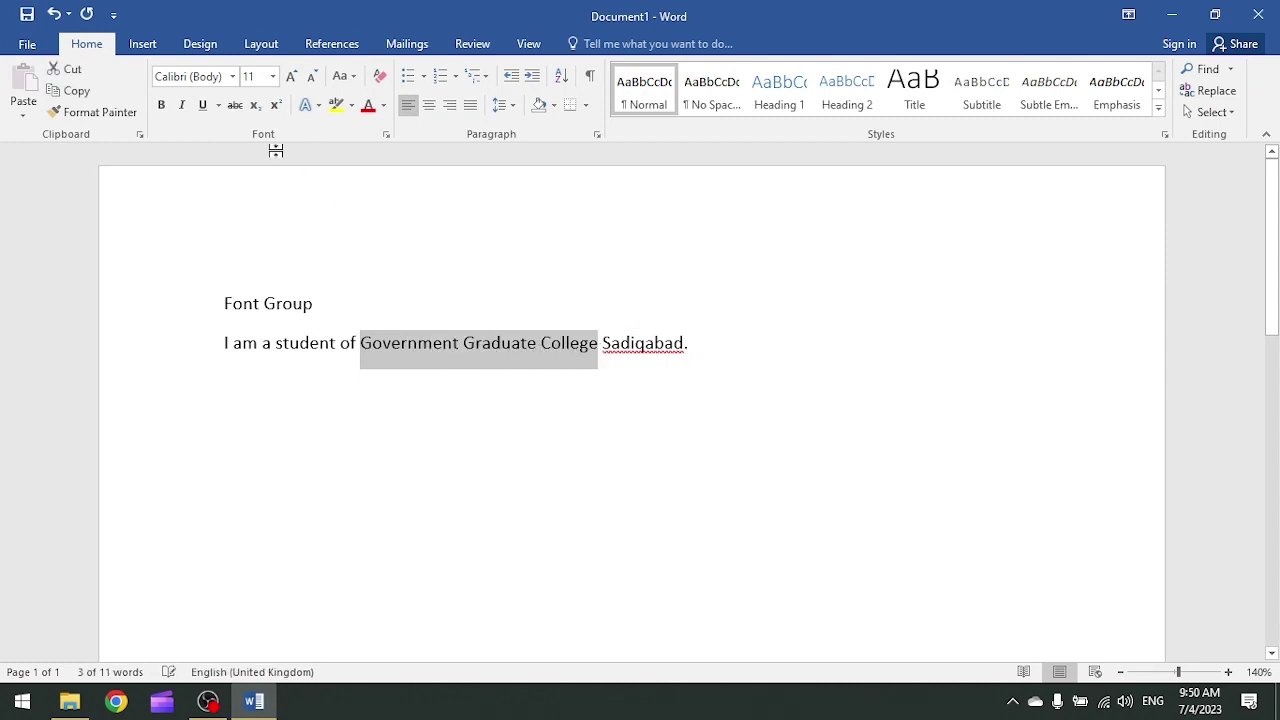
pyautogui.click(233, 78)
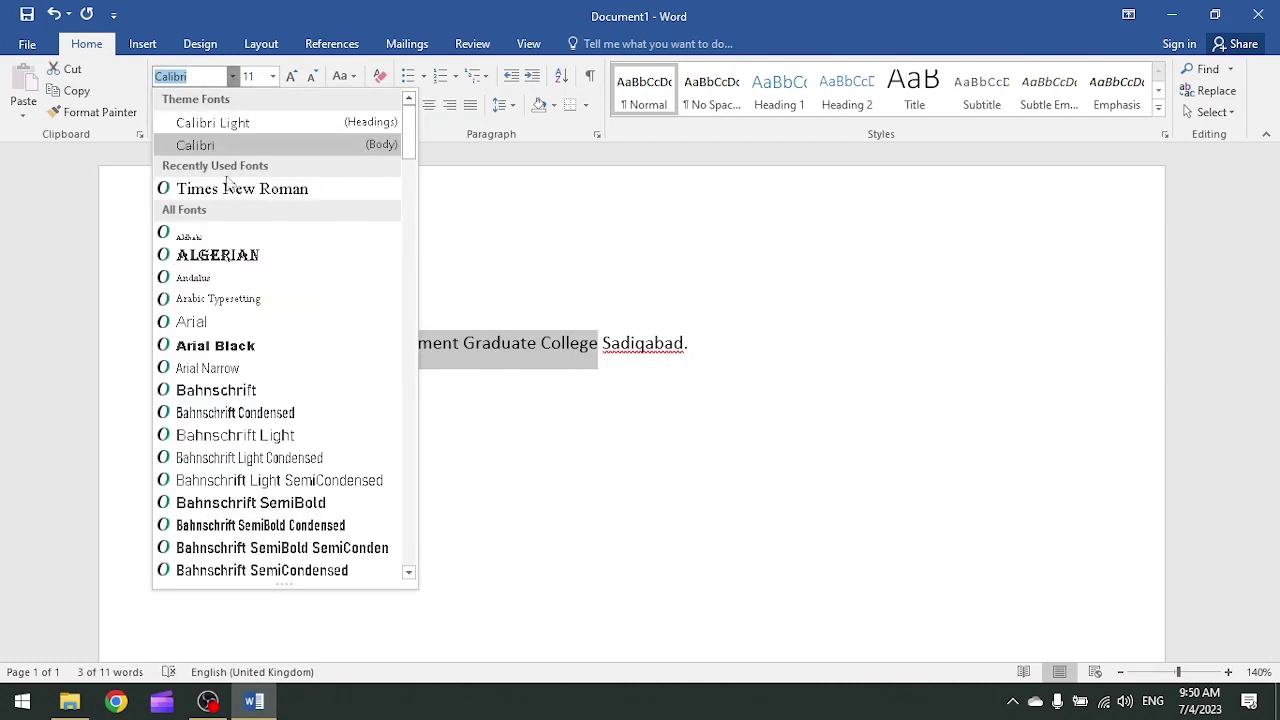
pyautogui.scroll(-2, 280, 318)
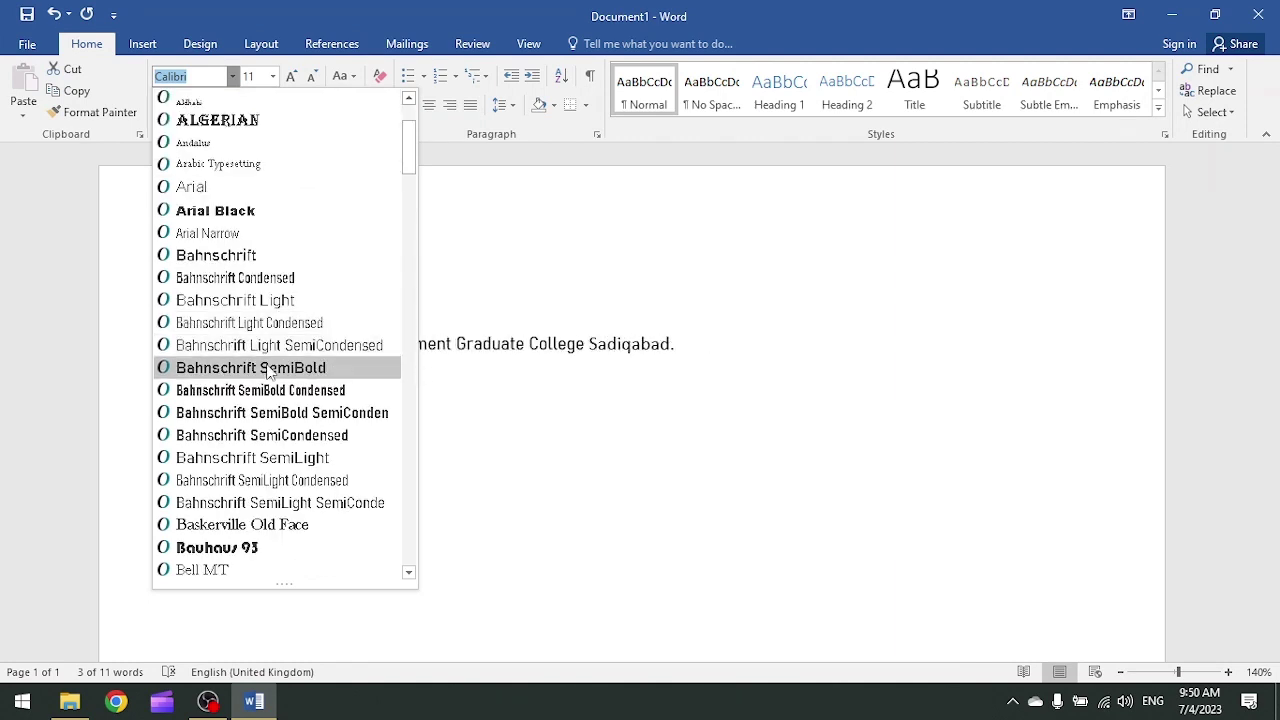
pyautogui.click(262, 256)
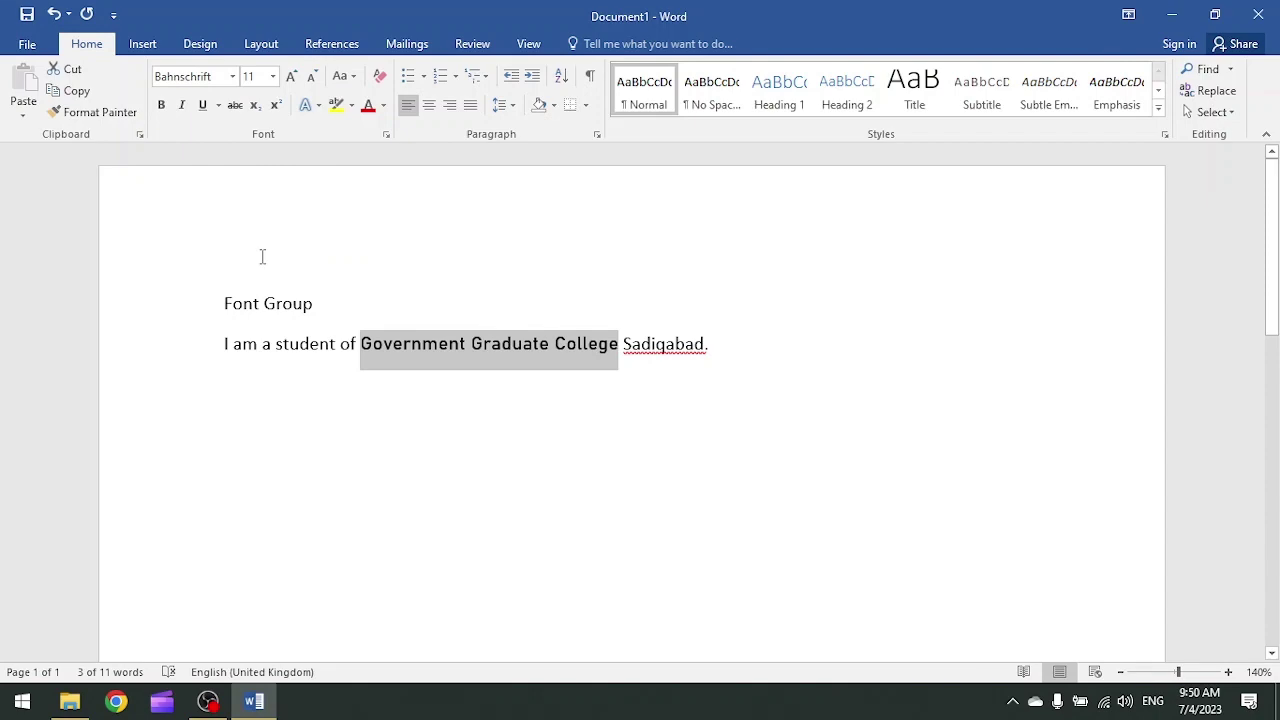
pyautogui.click(232, 77)
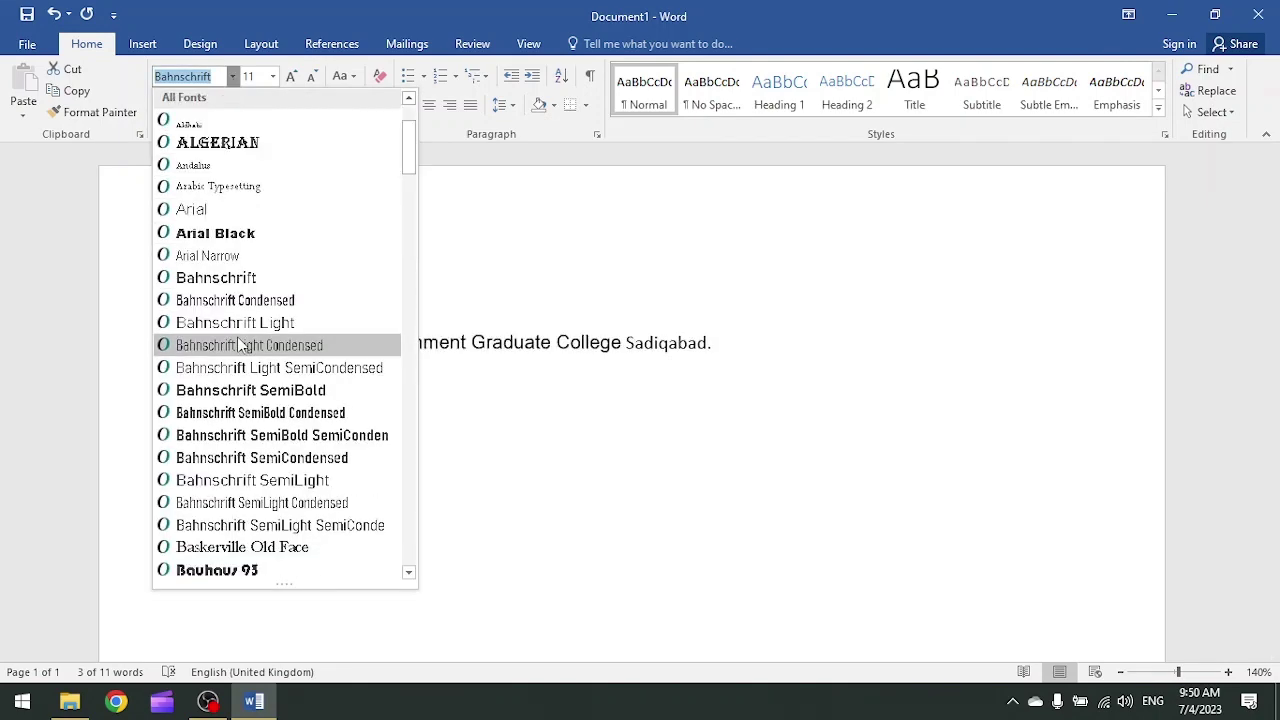
pyautogui.scroll(-2, 240, 465)
pyautogui.scroll(3, 240, 465)
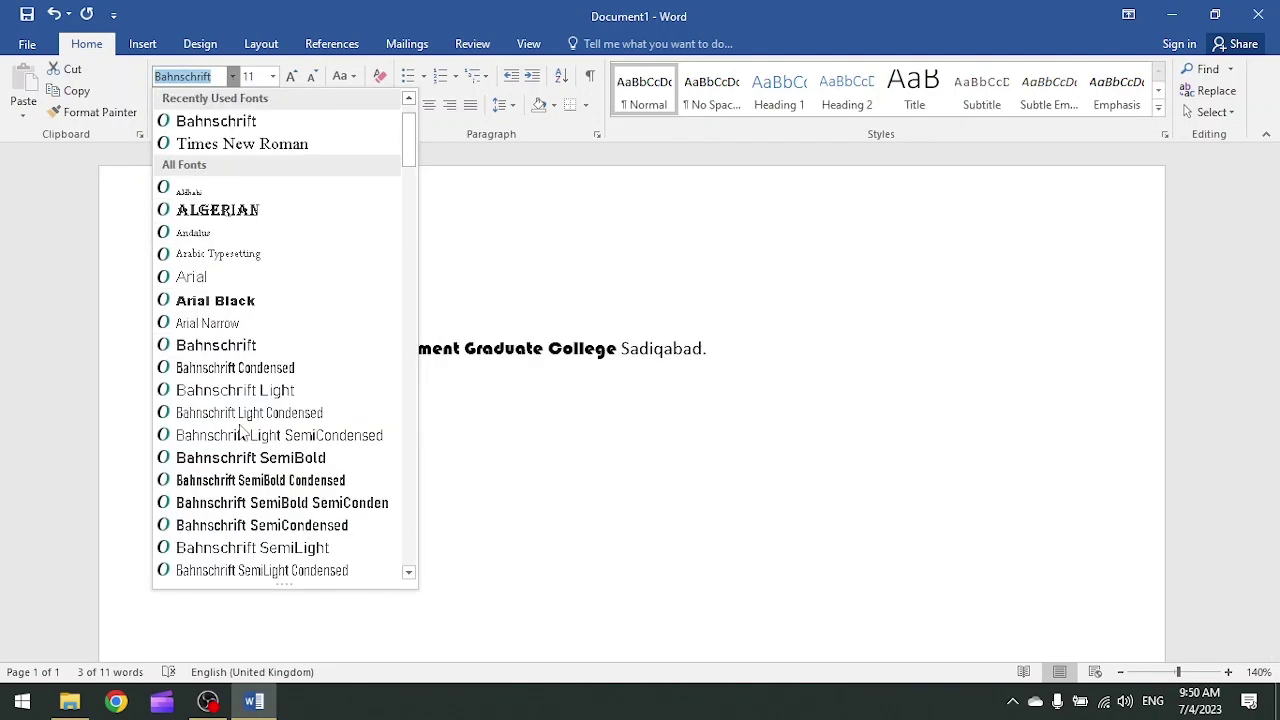
pyautogui.click(247, 297)
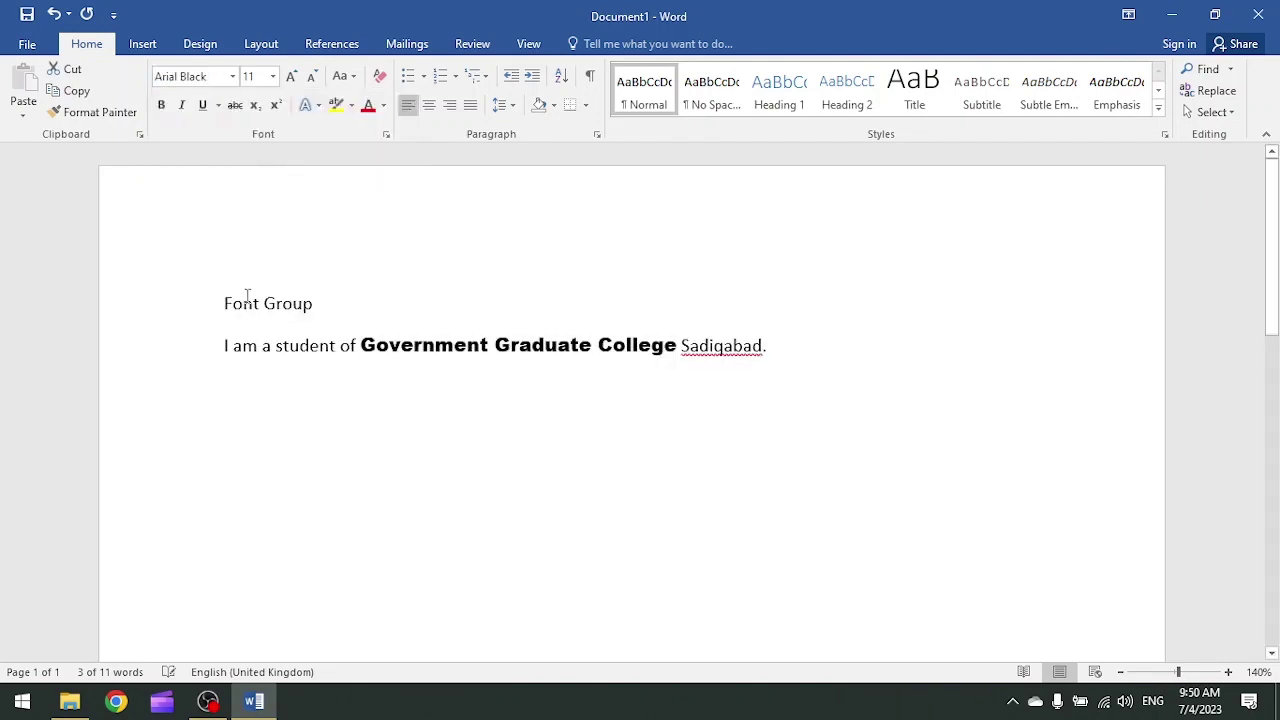
pyautogui.click(273, 77)
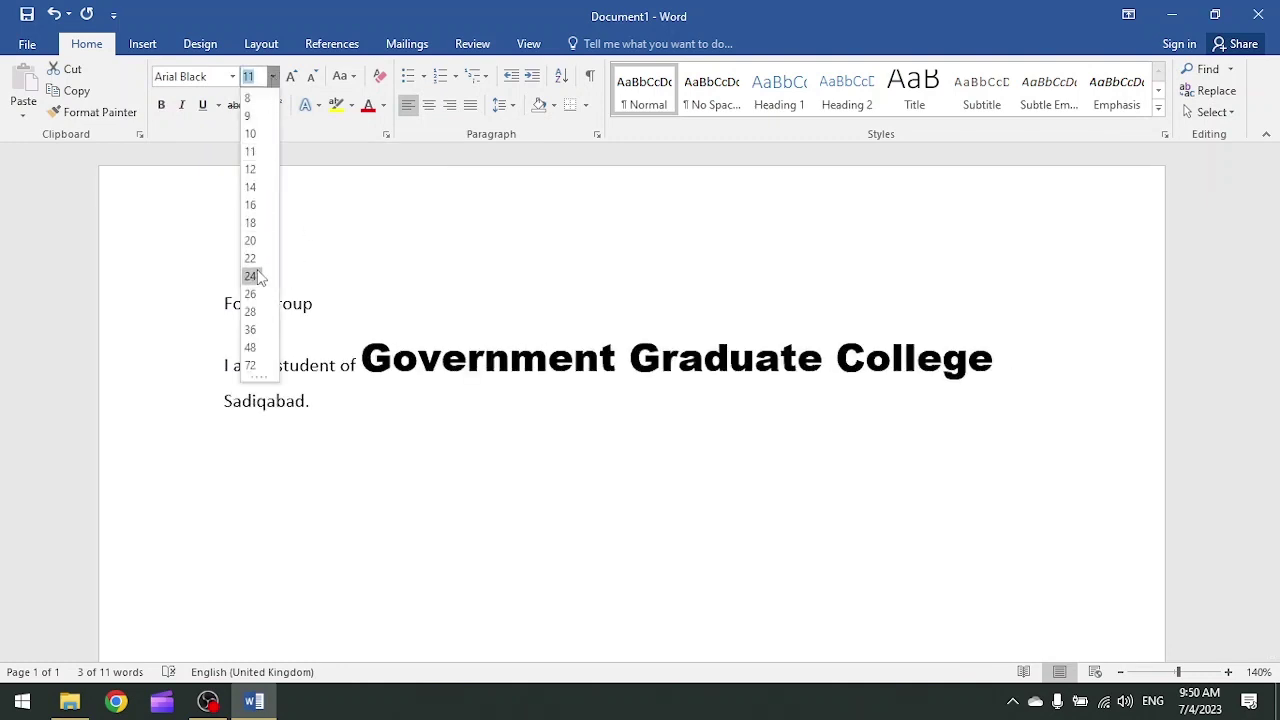
# - Size the phrase at 16 pt, grow it to 20, then shrink it to 10 pt
pyautogui.click(252, 205)
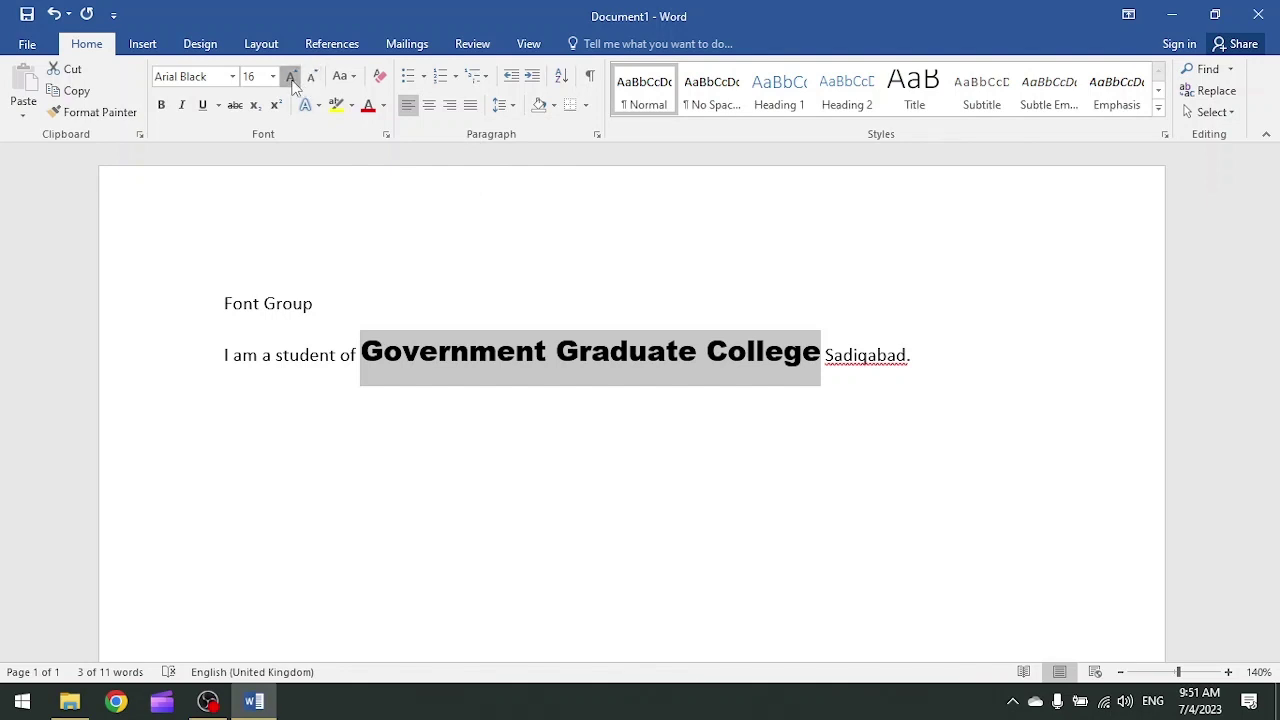
pyautogui.click(291, 78)
pyautogui.click(291, 78)
pyautogui.click(311, 80)
pyautogui.click(311, 80)
pyautogui.click(311, 80)
pyautogui.click(311, 80)
pyautogui.click(311, 80)
pyautogui.click(311, 80)
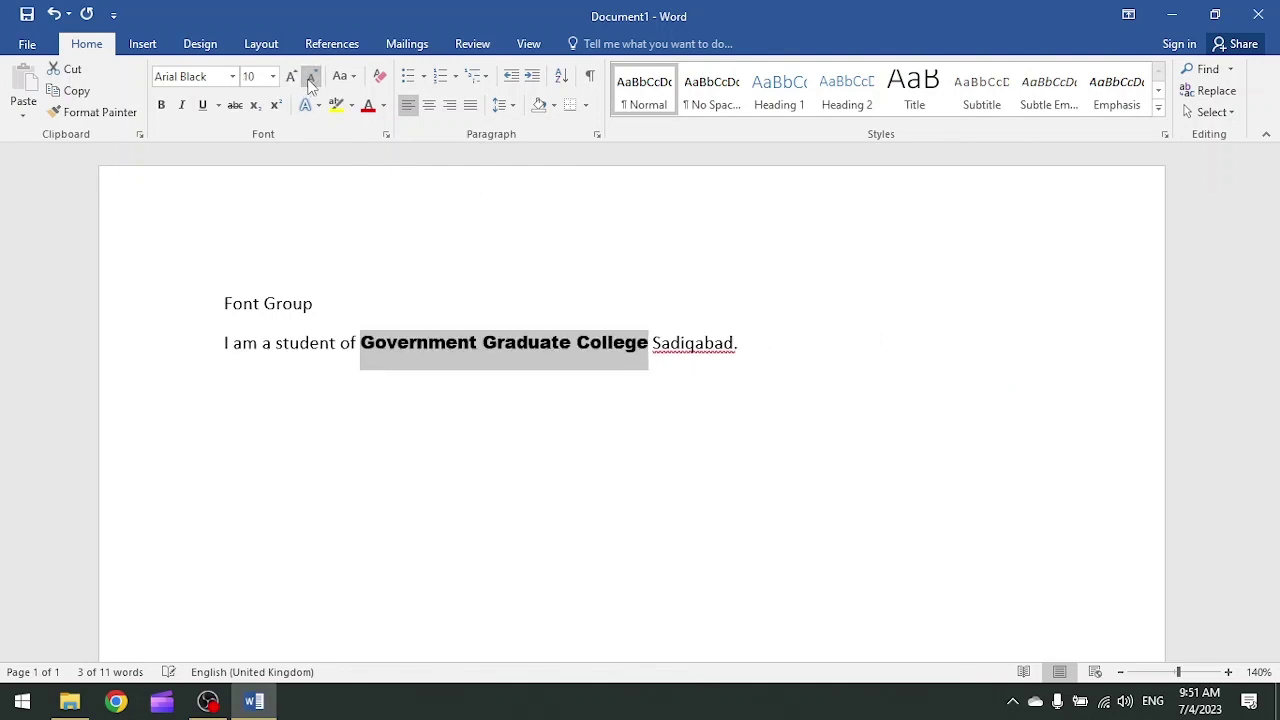
pyautogui.click(311, 80)
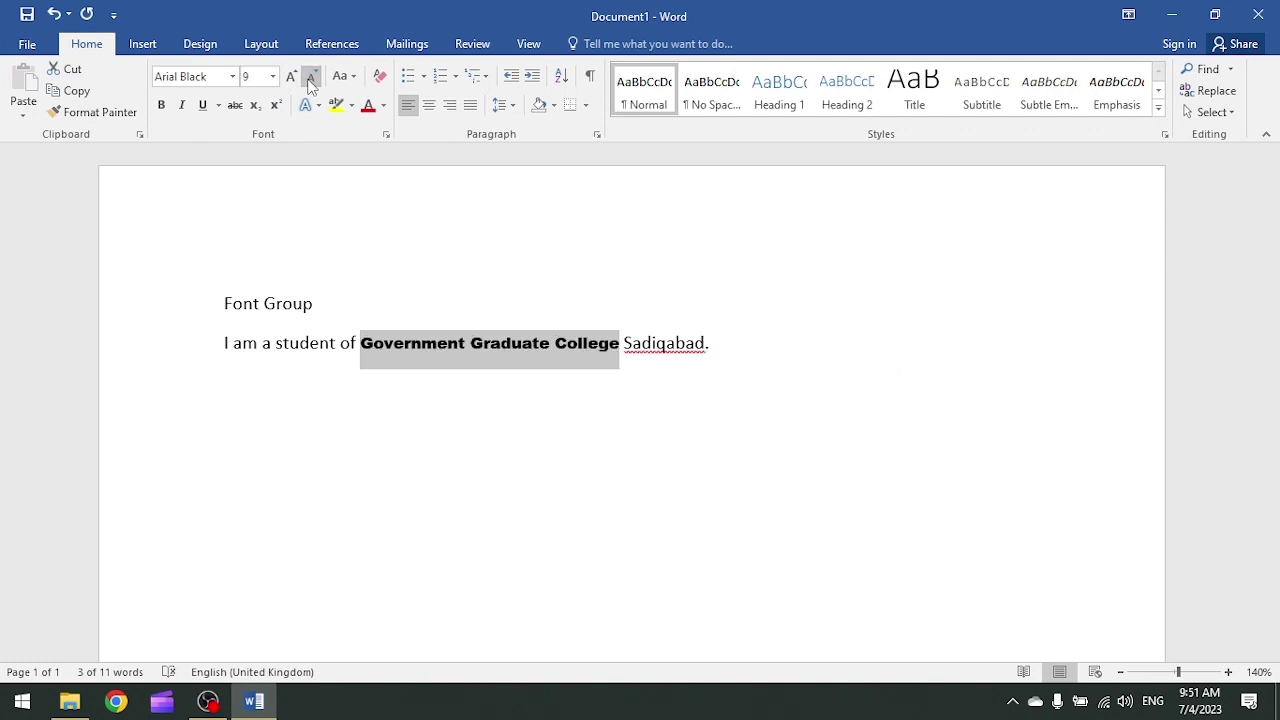
pyautogui.click(291, 78)
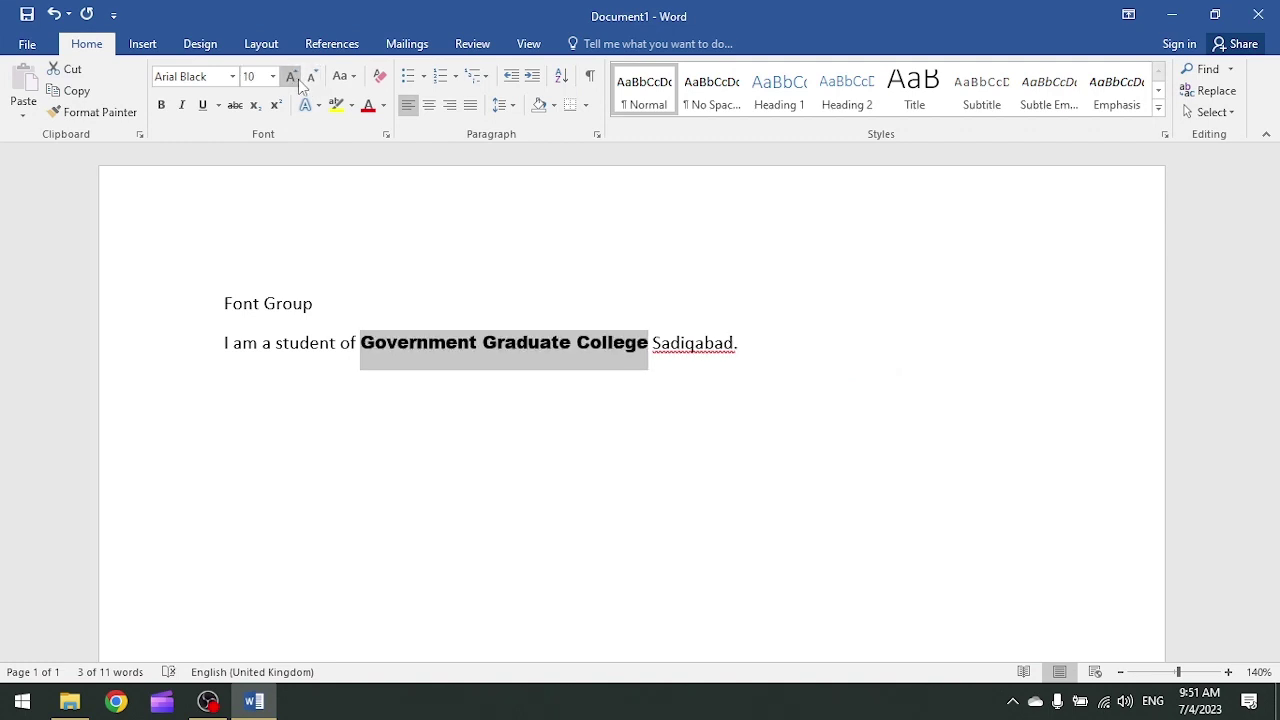
pyautogui.click(345, 80)
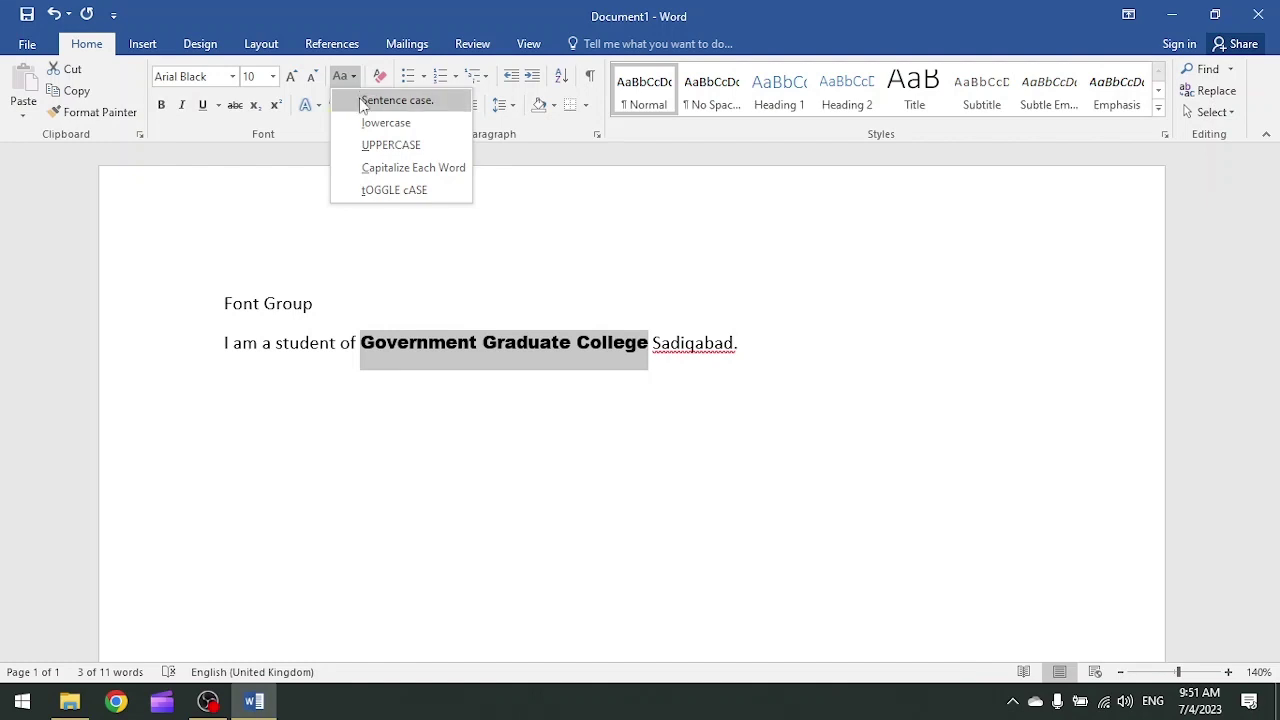
pyautogui.click(350, 80)
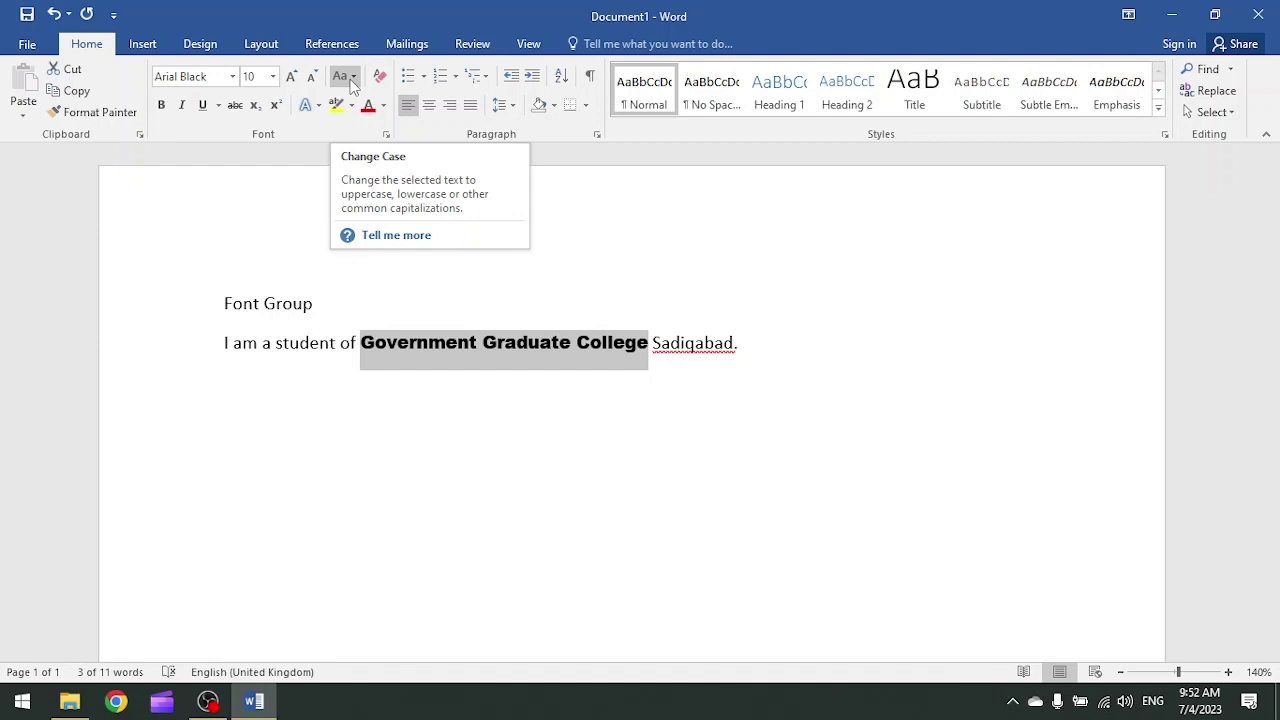
pyautogui.click(352, 80)
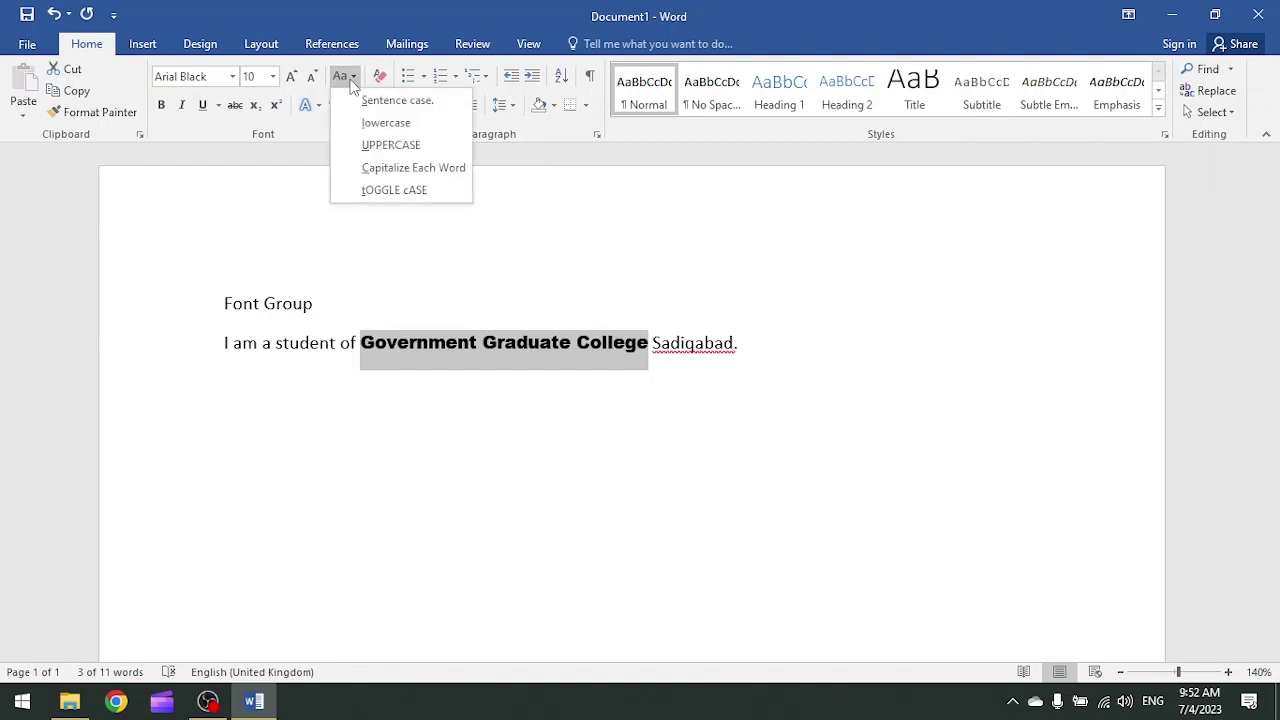
pyautogui.click(341, 77)
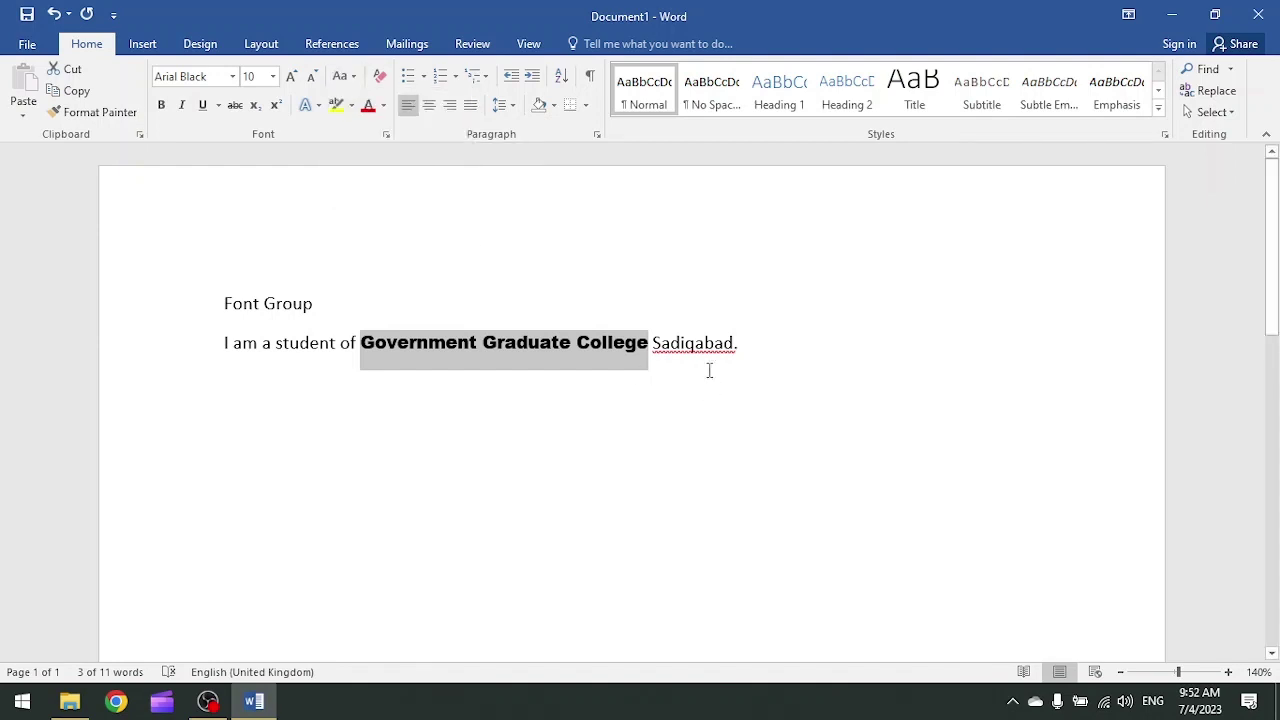
pyautogui.click(684, 347)
# - Select the sentence and change its case to lowercase, then Sentence case, then UPPERCASE
pyautogui.moveTo(746, 345)
pyautogui.mouseDown()
pyautogui.moveTo(414, 314)
pyautogui.moveTo(222, 342)
pyautogui.mouseUp()
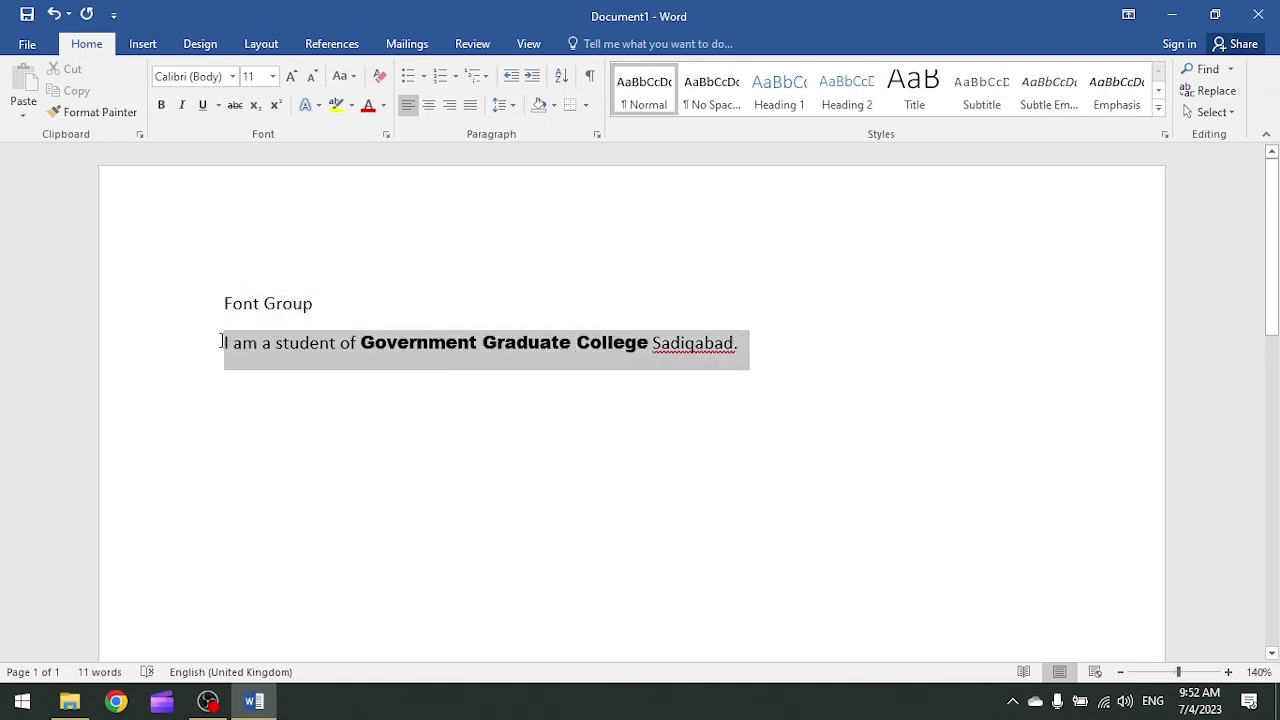
pyautogui.click(350, 78)
pyautogui.press('Escape')
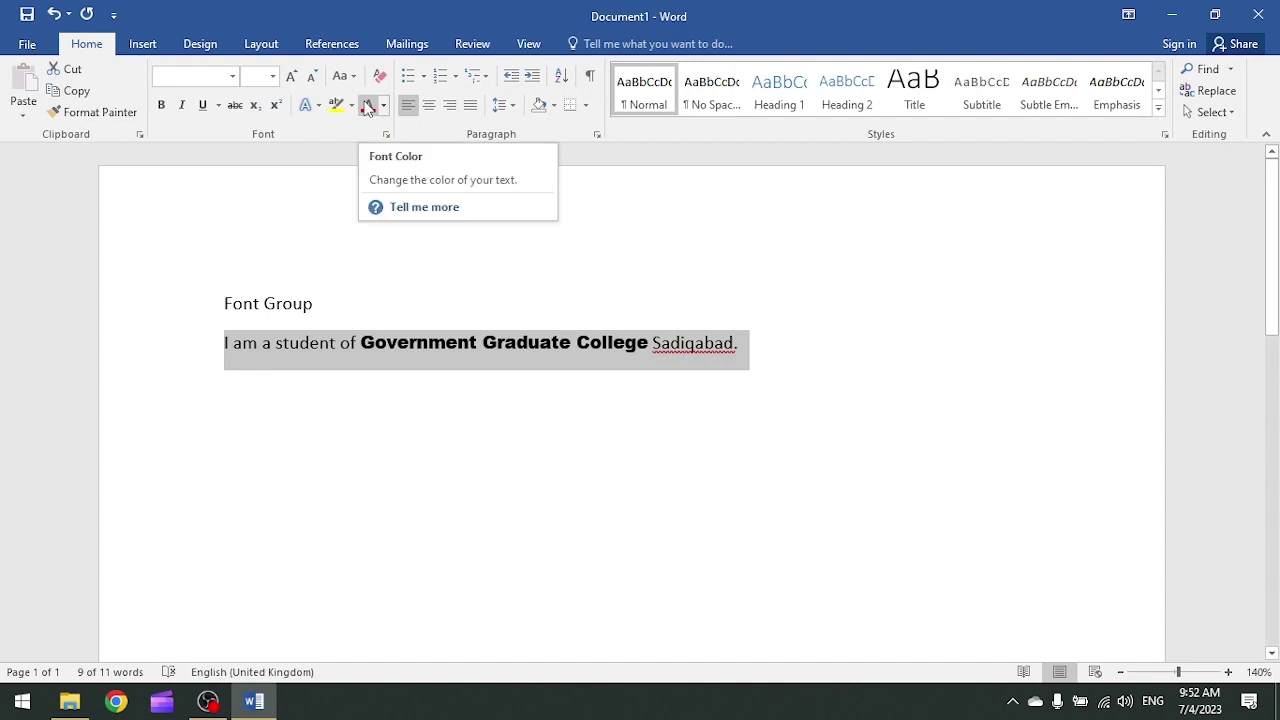
pyautogui.click(343, 77)
pyautogui.click(369, 124)
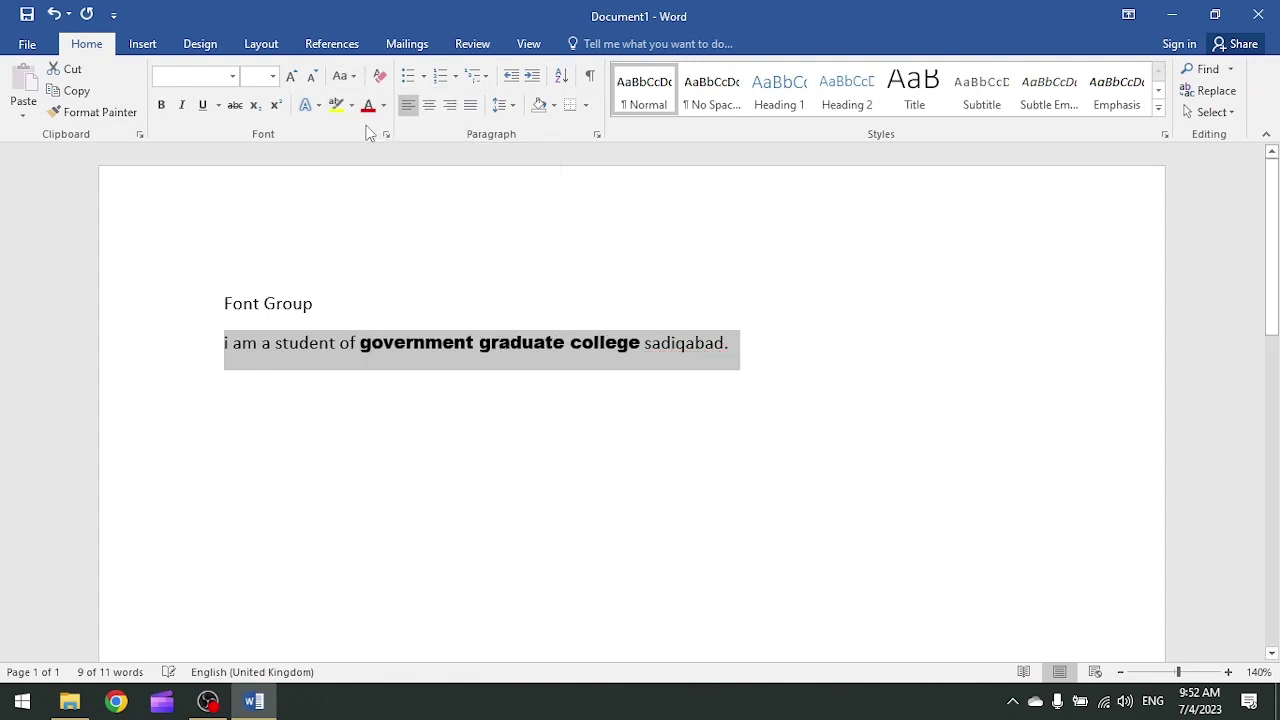
pyautogui.click(343, 77)
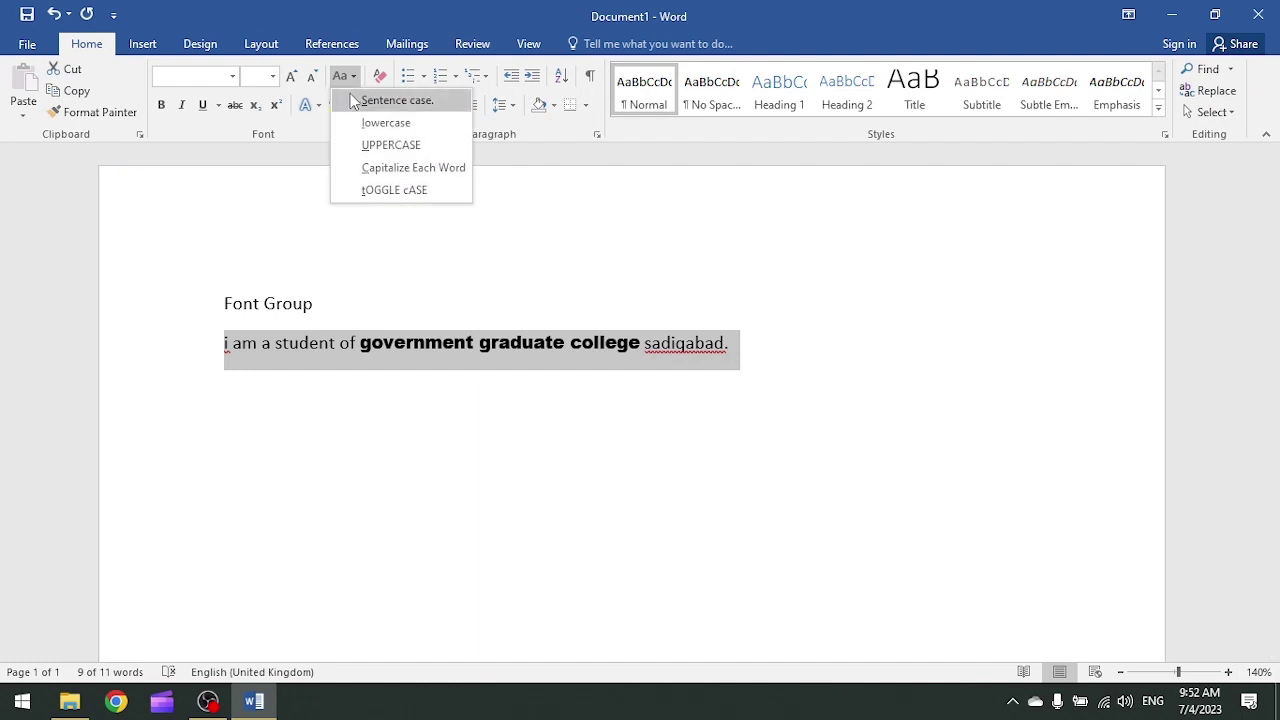
pyautogui.click(352, 100)
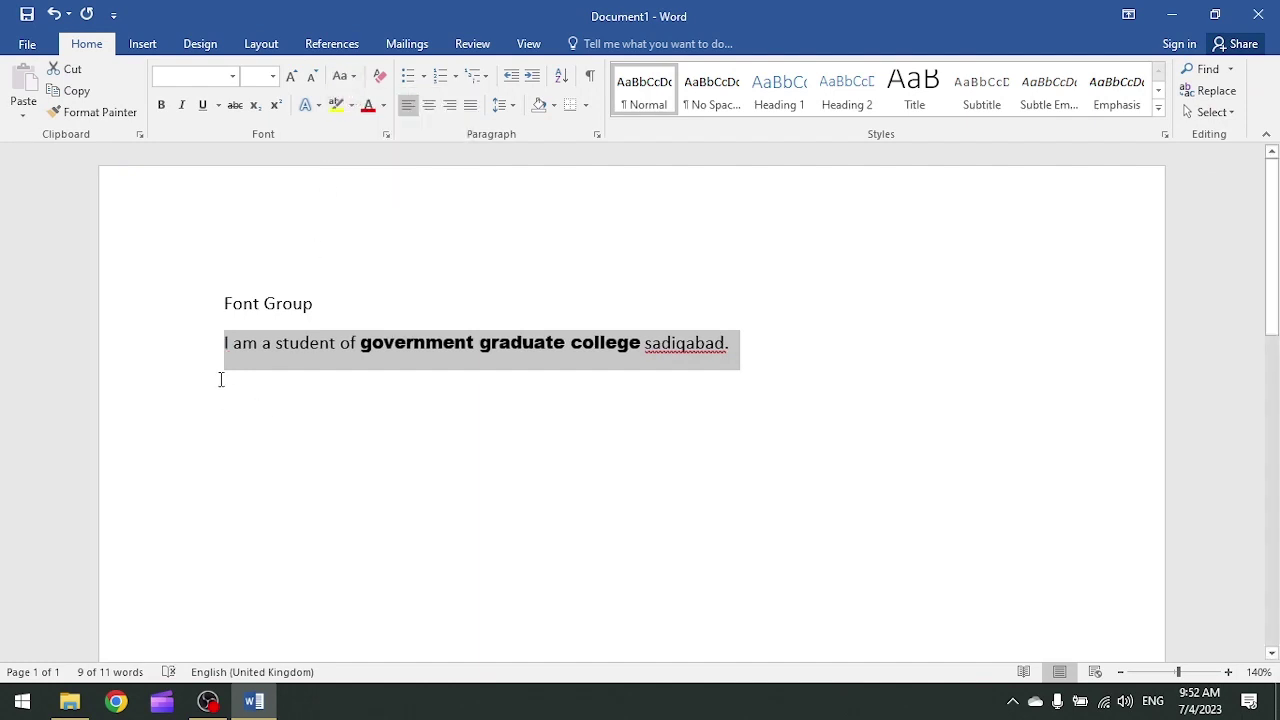
pyautogui.click(343, 77)
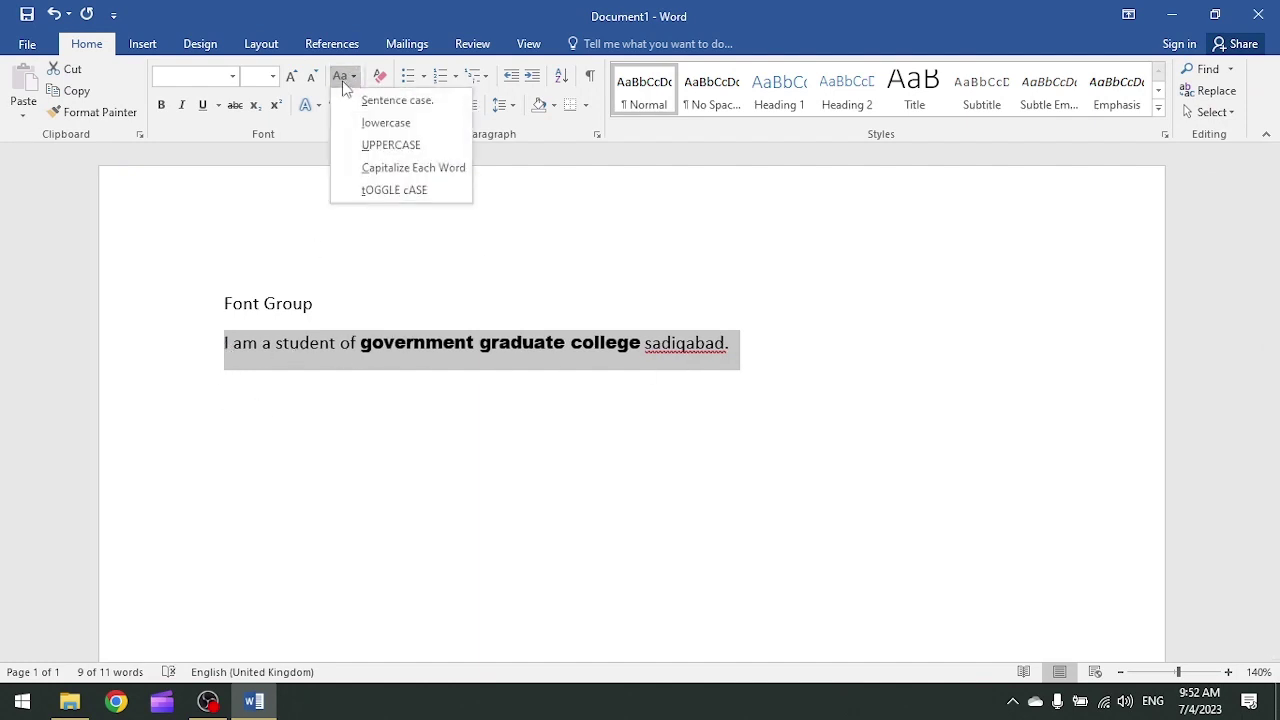
pyautogui.click(375, 152)
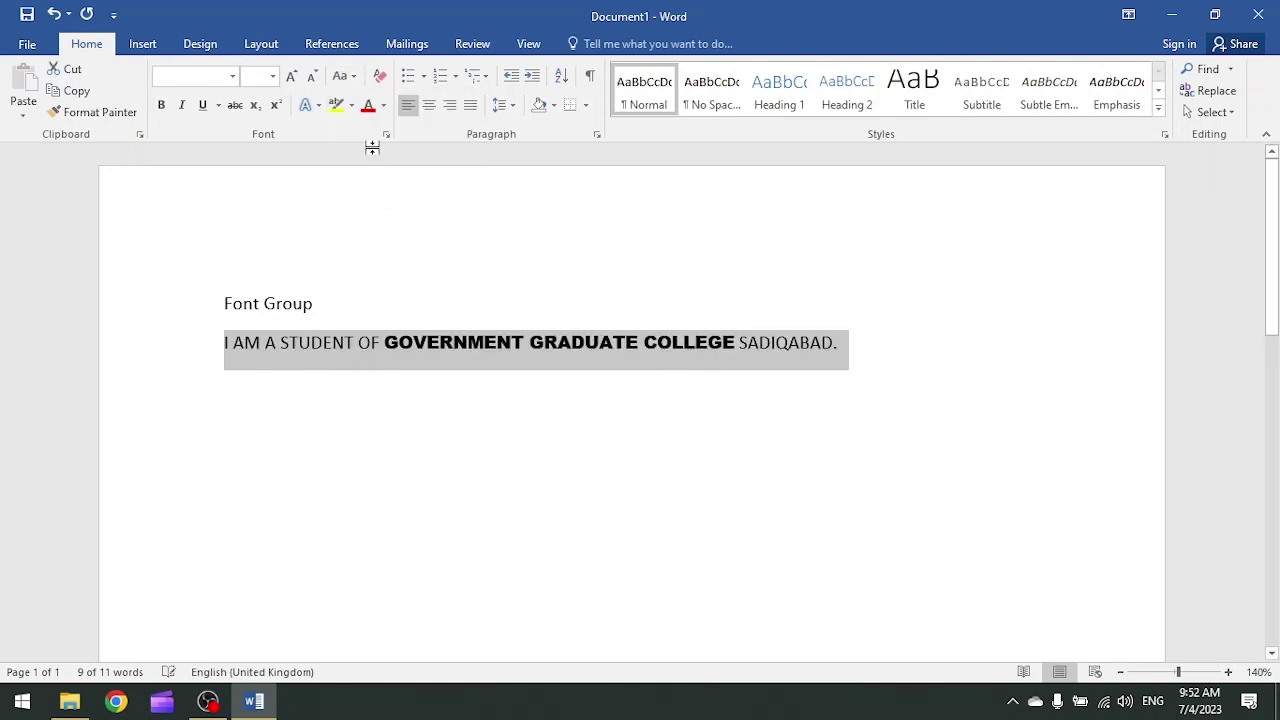
pyautogui.click(343, 77)
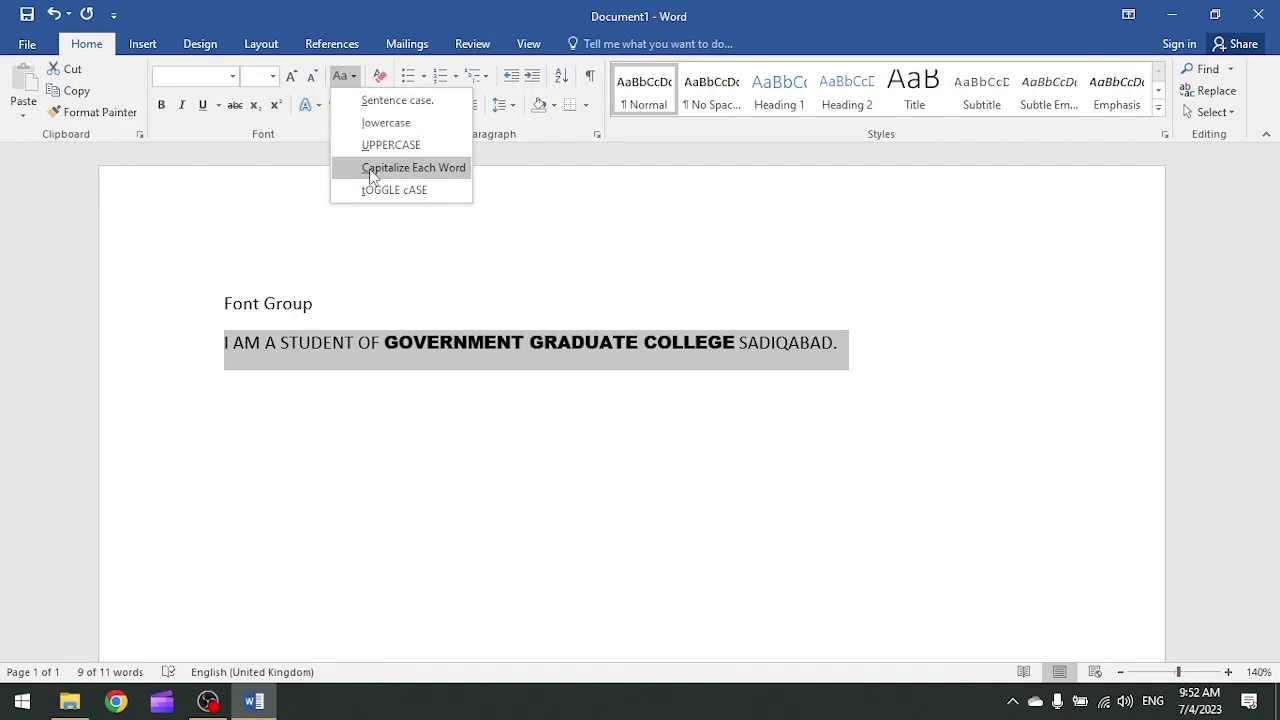
# - Try Capitalize Each Word and tOGGLE cASE on the sentence, then return it to Sentence case
pyautogui.click(372, 170)
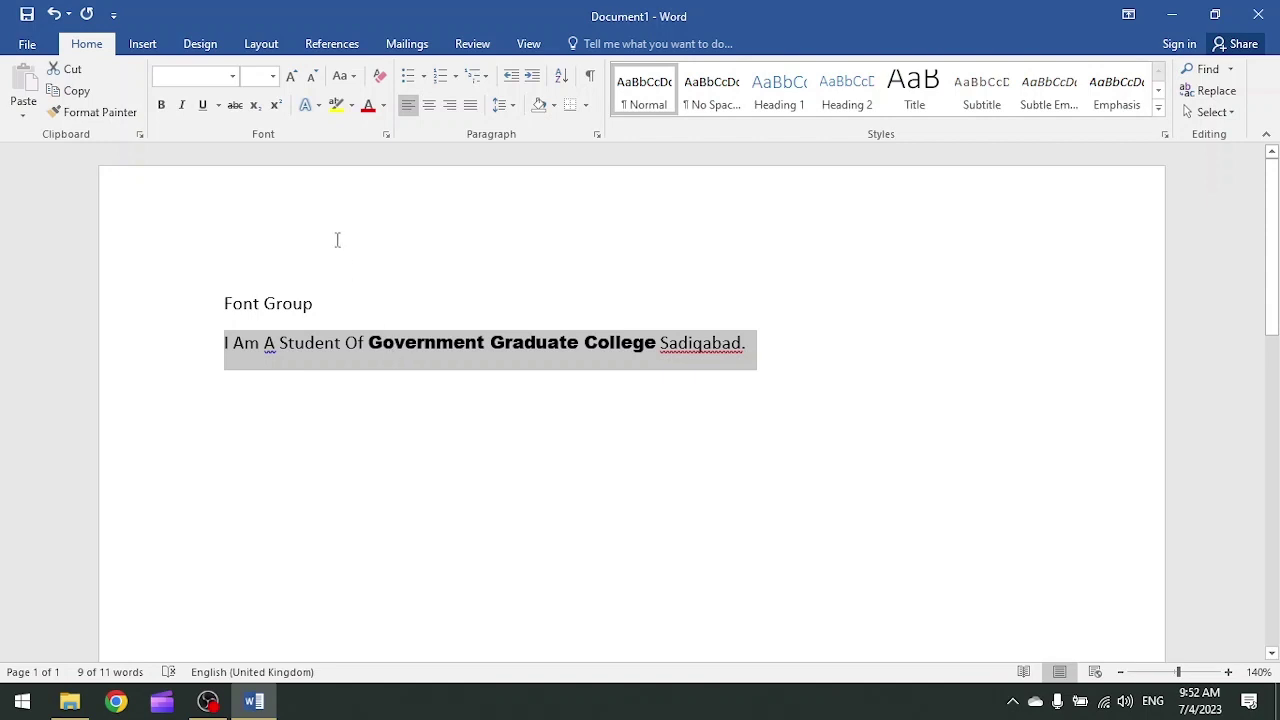
pyautogui.click(341, 76)
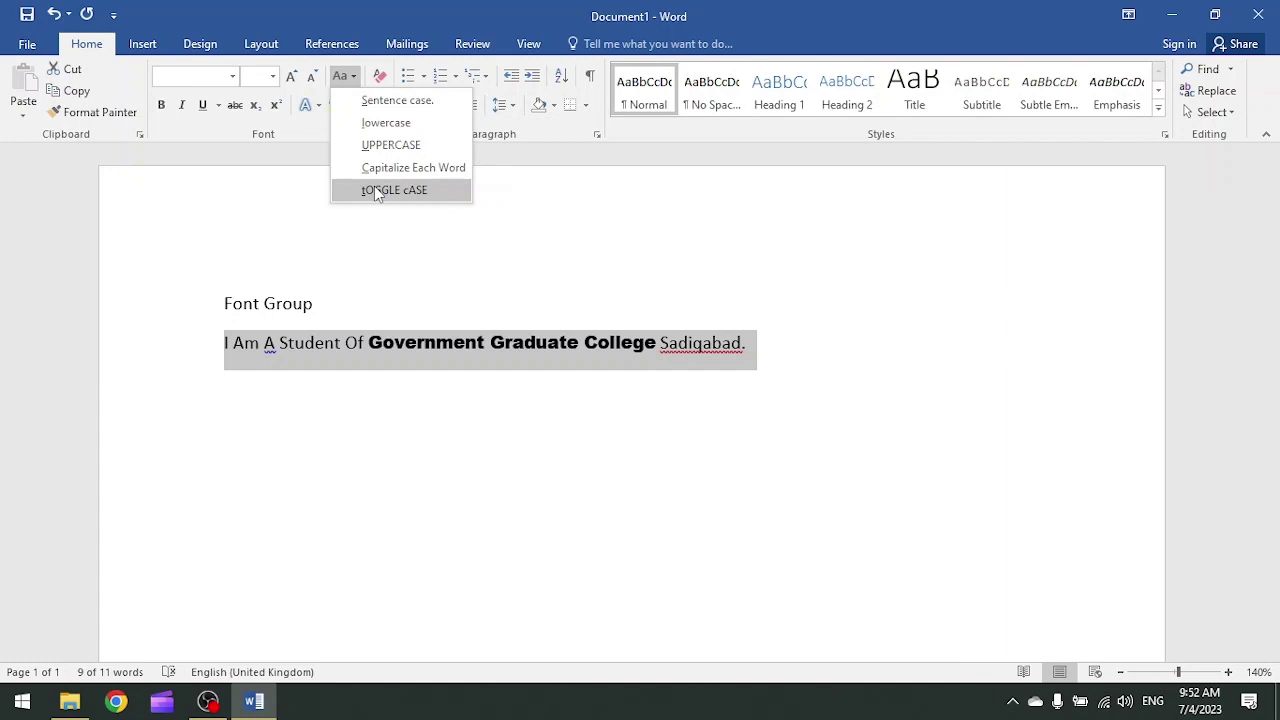
pyautogui.click(377, 190)
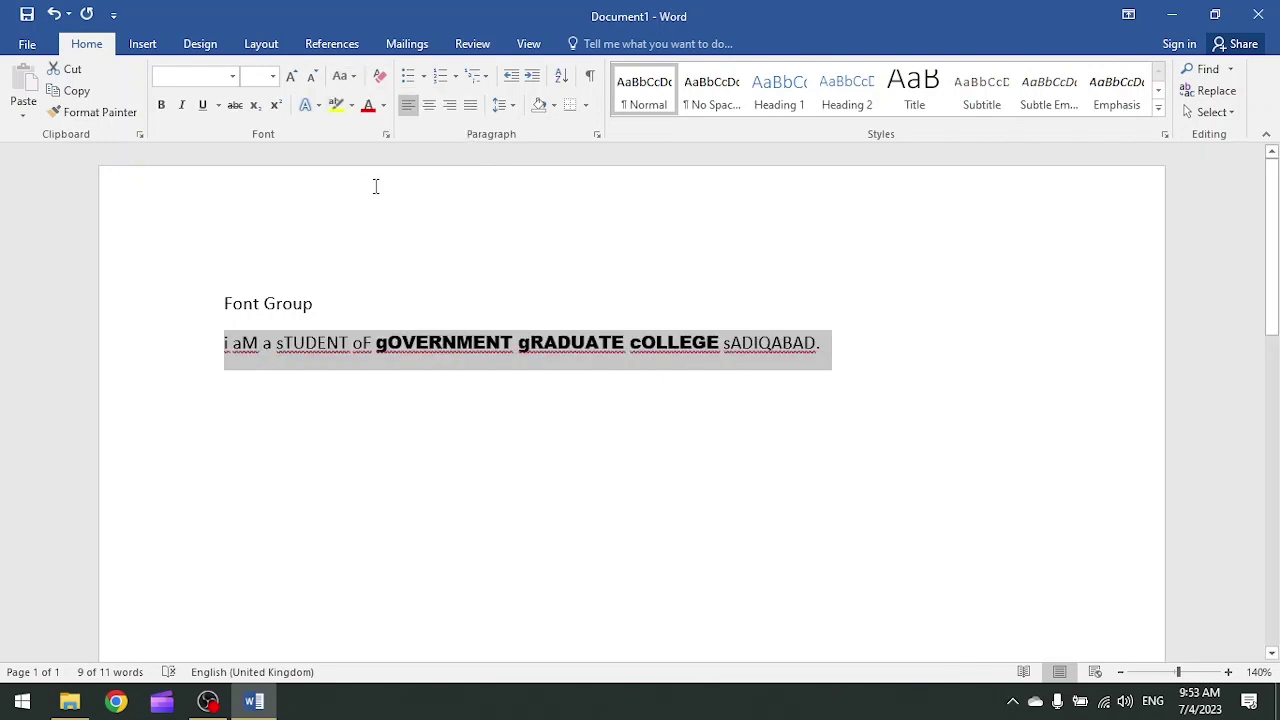
pyautogui.click(344, 76)
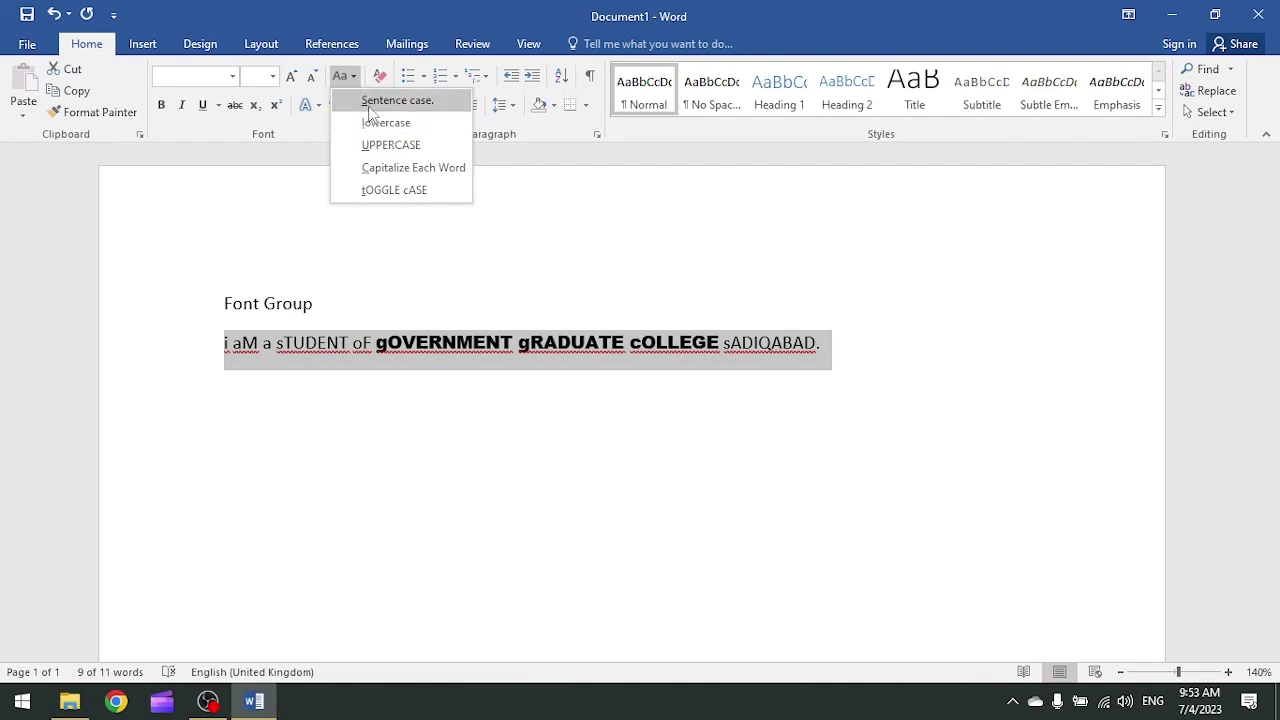
pyautogui.click(374, 101)
# - Capitalize each word of 'Government Graduate College', then select 'Sadiqabad' to capitalize it
pyautogui.moveTo(361, 343); pyautogui.dragTo(640, 345)
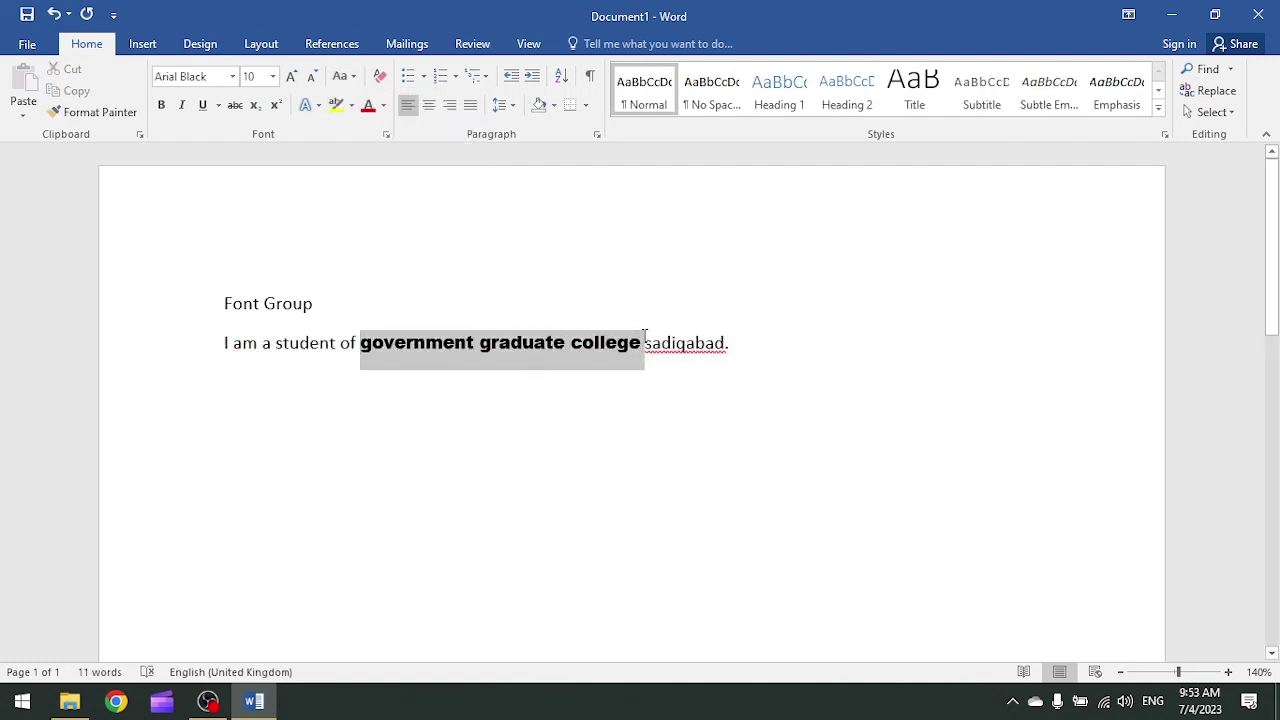
pyautogui.click(340, 78)
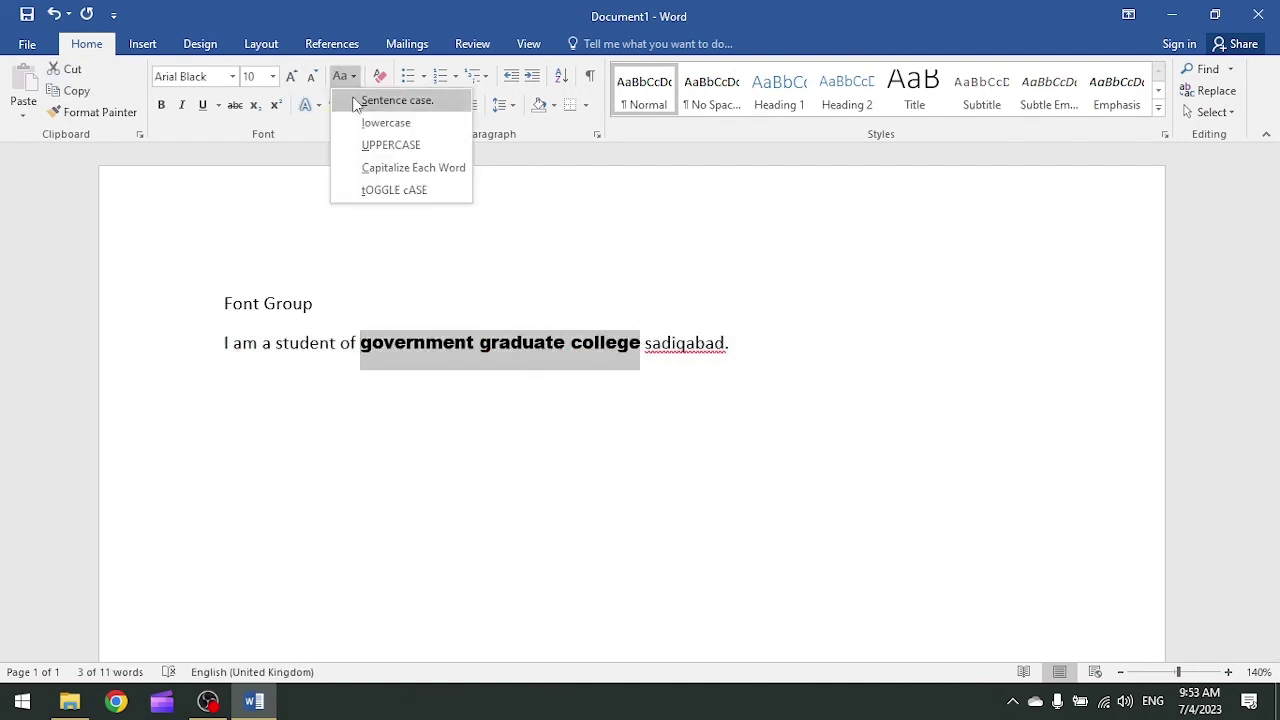
pyautogui.click(368, 166)
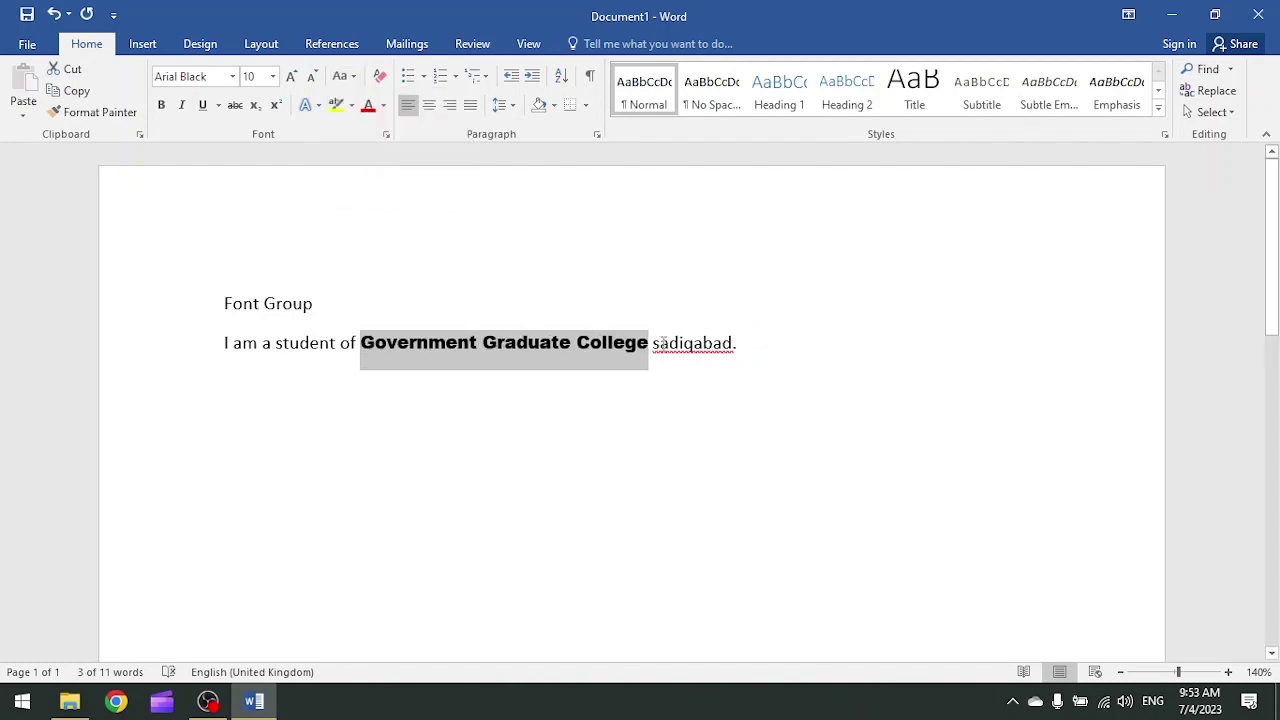
pyautogui.moveTo(651, 343); pyautogui.dragTo(736, 343)
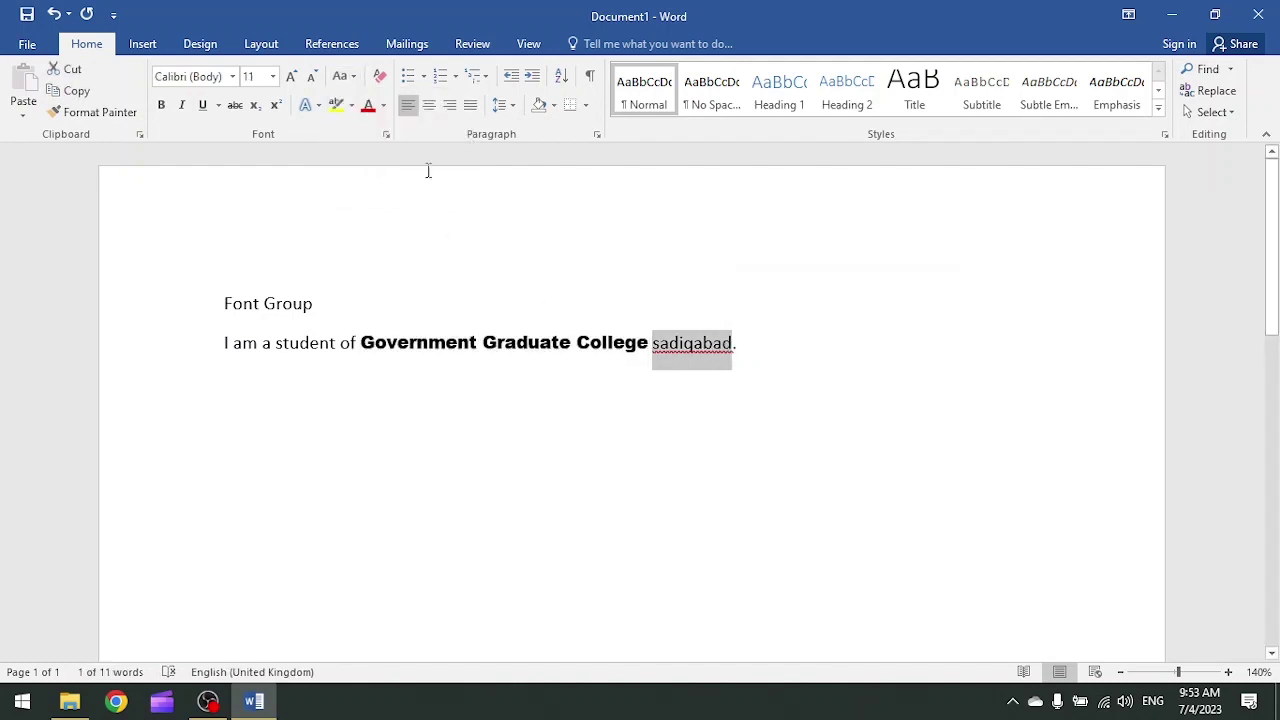
pyautogui.click(340, 76)
# - Capitalize 'Sadiqabad', then clear all formatting from the whole sentence to plain Calibri 11
pyautogui.click(380, 167)
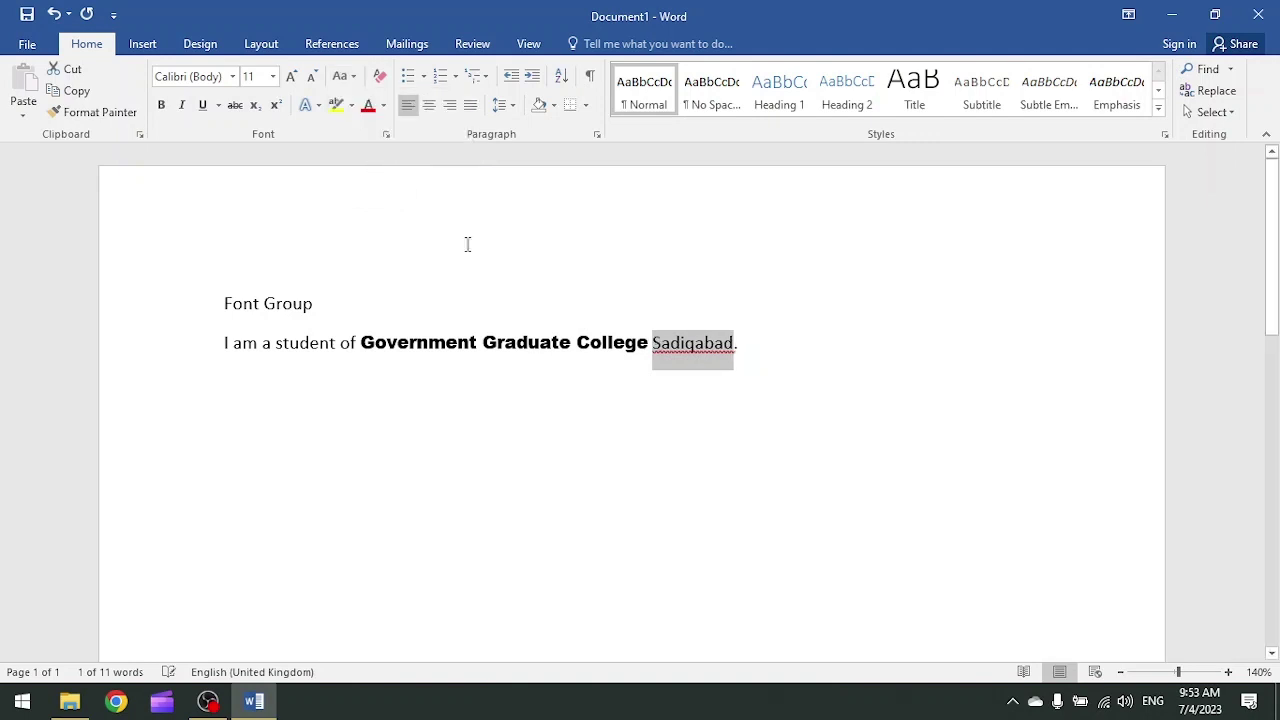
pyautogui.click(523, 342)
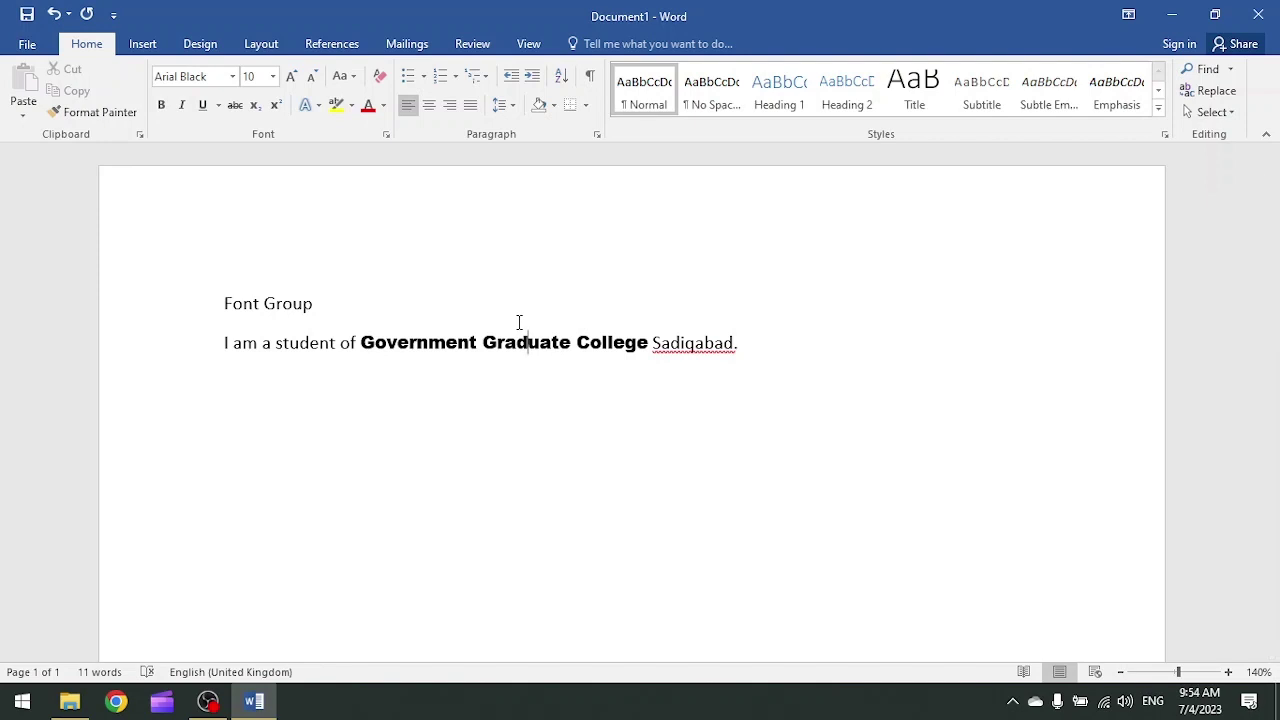
pyautogui.moveTo(751, 343); pyautogui.dragTo(217, 341)
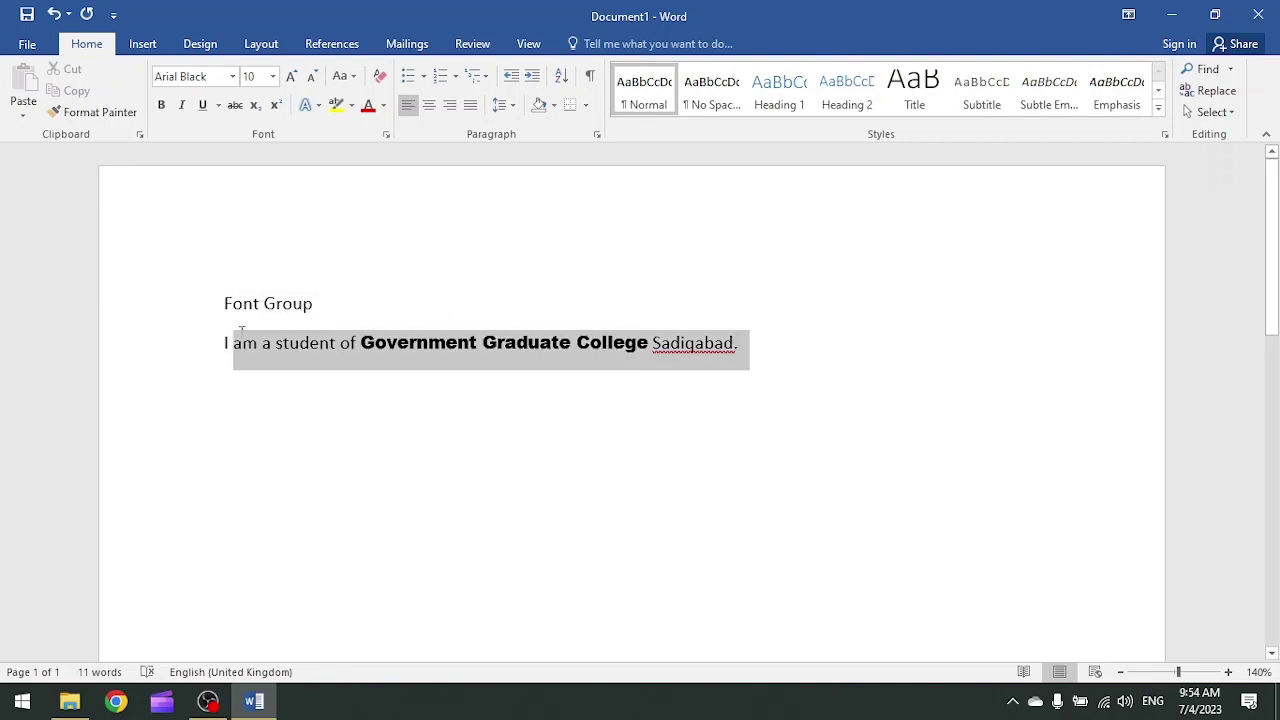
pyautogui.click(379, 77)
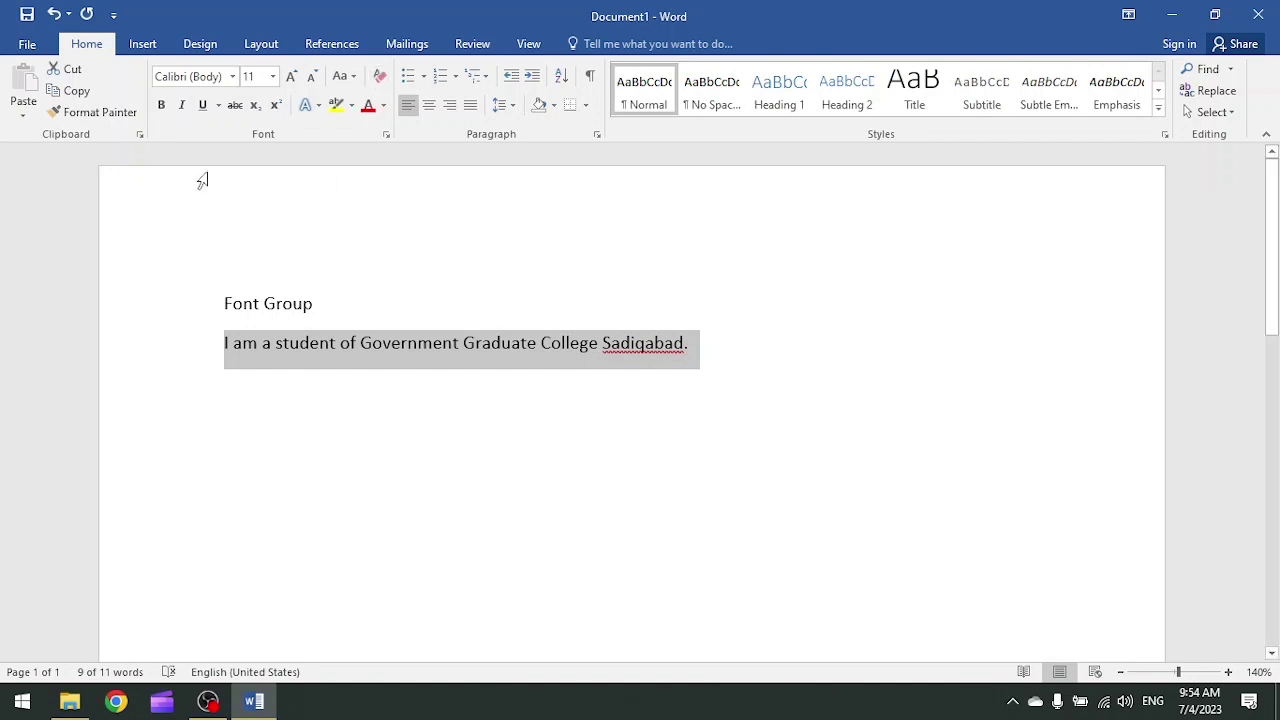
# - Make the word 'student' bold, then italic
pyautogui.click(378, 360)
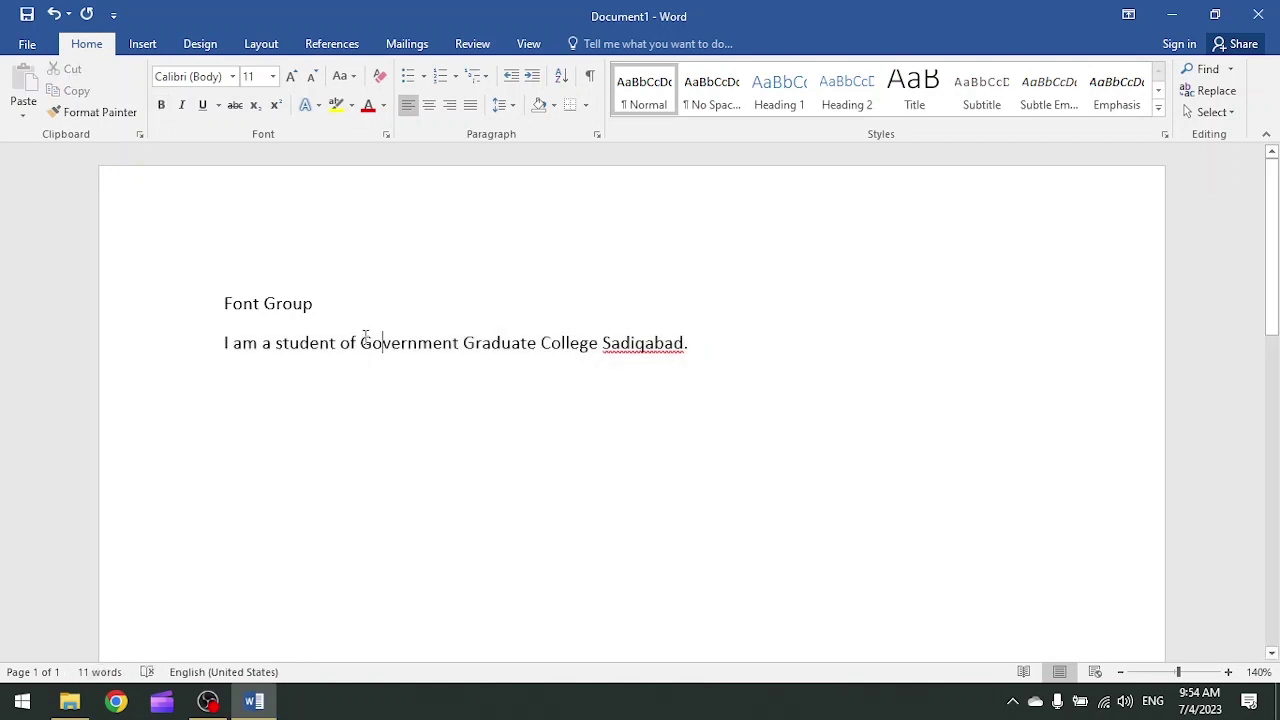
pyautogui.moveTo(277, 345); pyautogui.dragTo(338, 345)
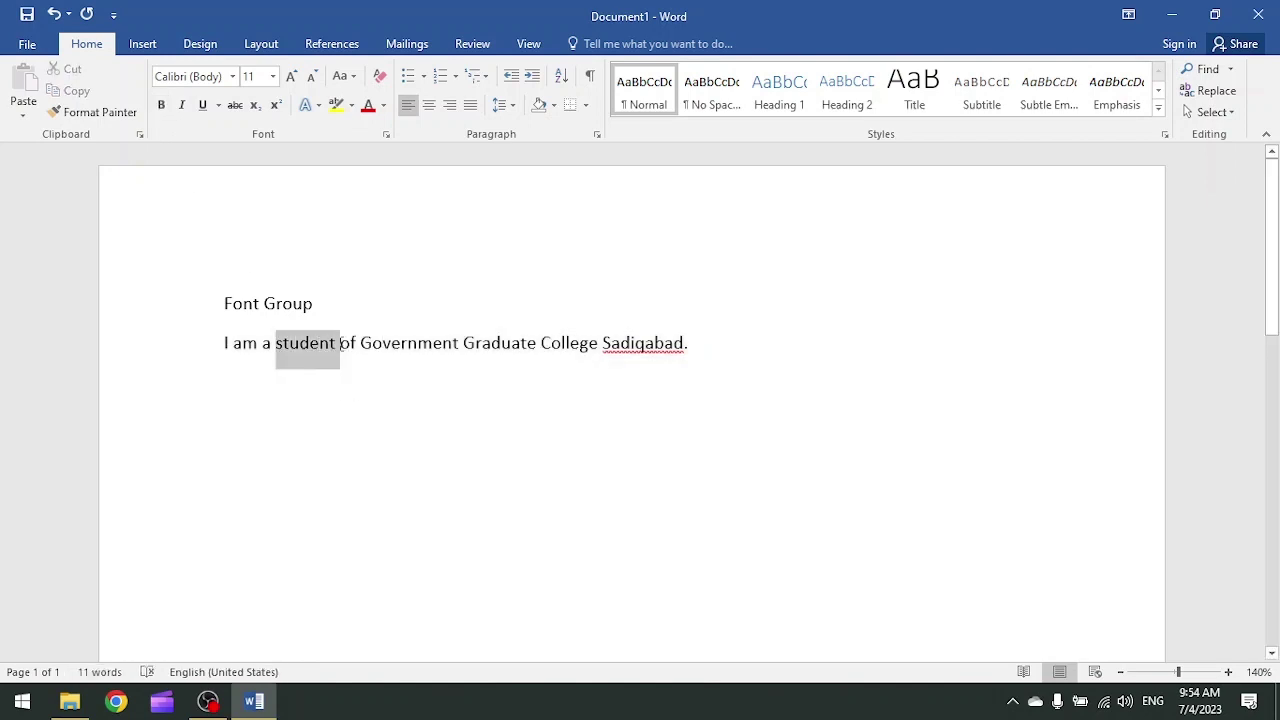
pyautogui.click(161, 108)
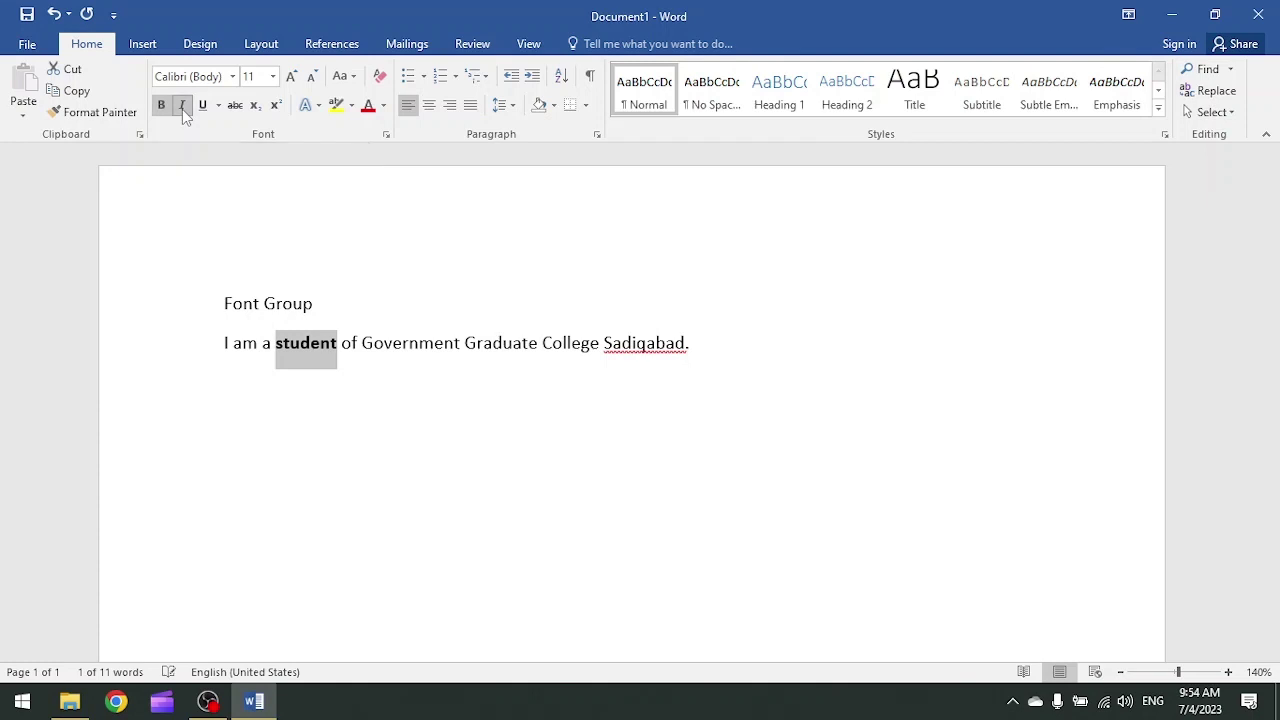
pyautogui.click(182, 109)
pyautogui.click(182, 109)
pyautogui.click(182, 109)
pyautogui.click(182, 109)
pyautogui.click(183, 108)
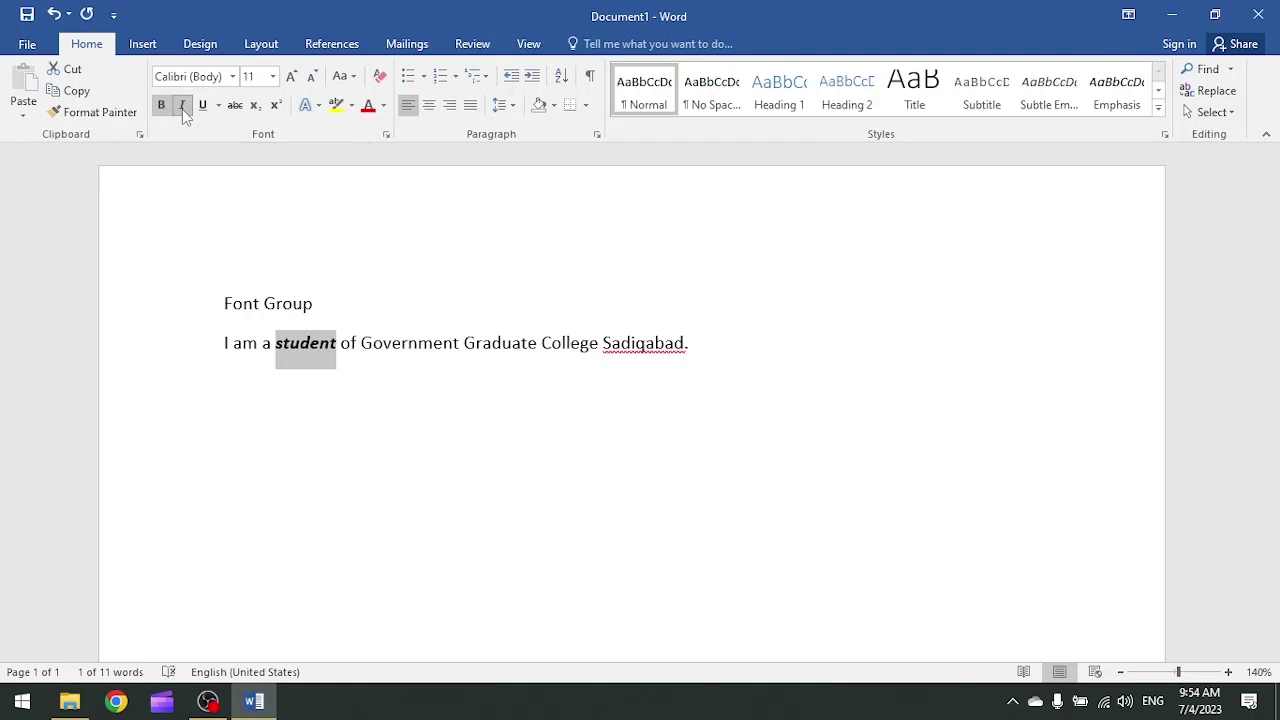
pyautogui.click(182, 109)
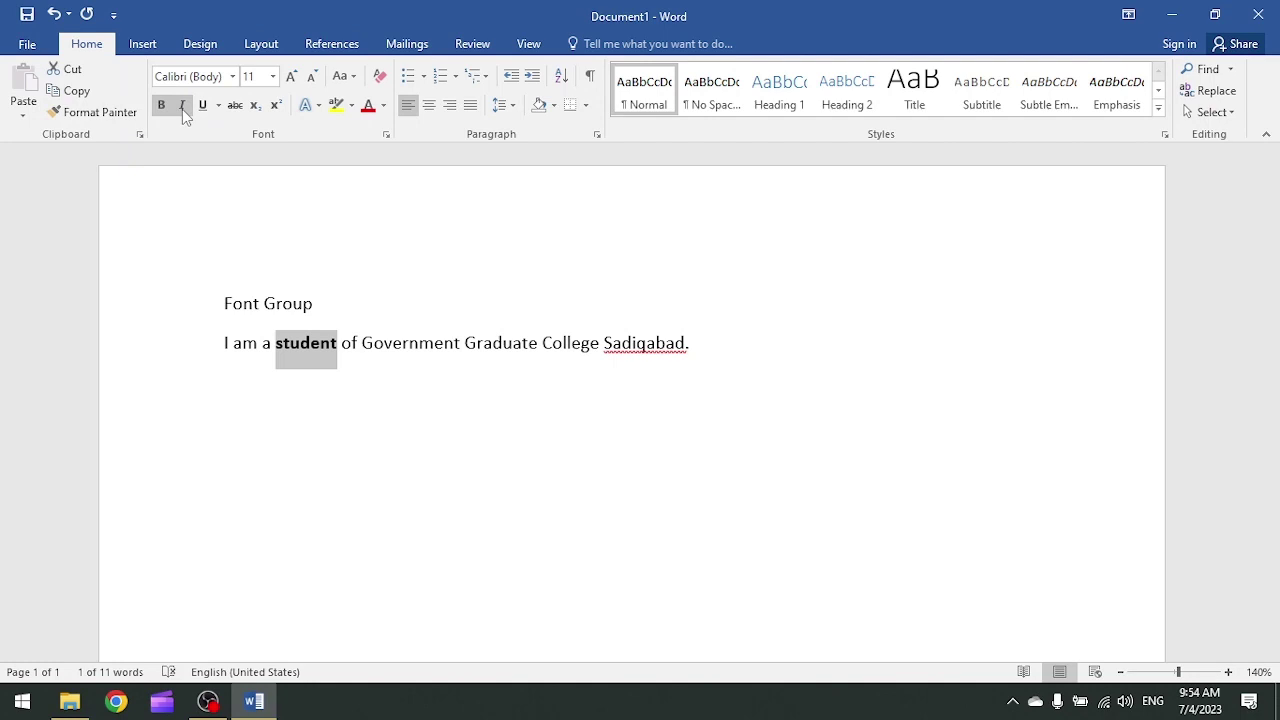
pyautogui.click(182, 109)
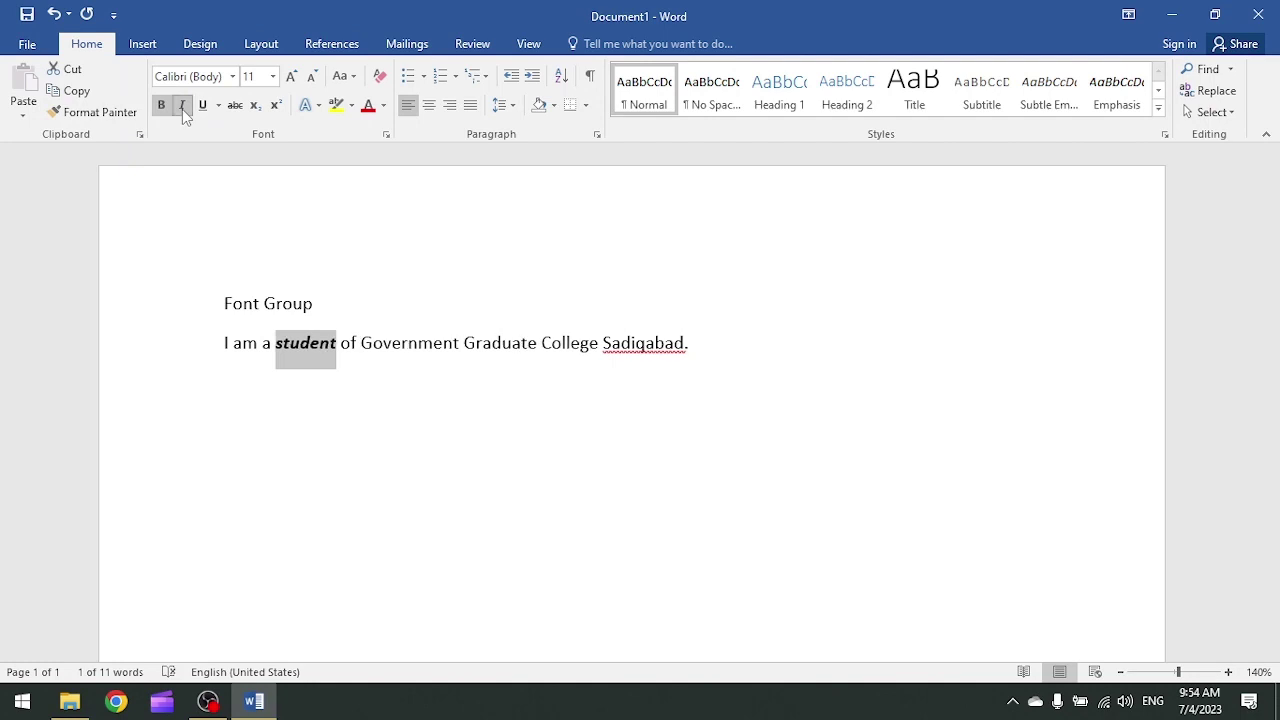
# - Toggle italic on 'student' off and on again, leaving it bold italic
pyautogui.scroll(7, 311, 363)
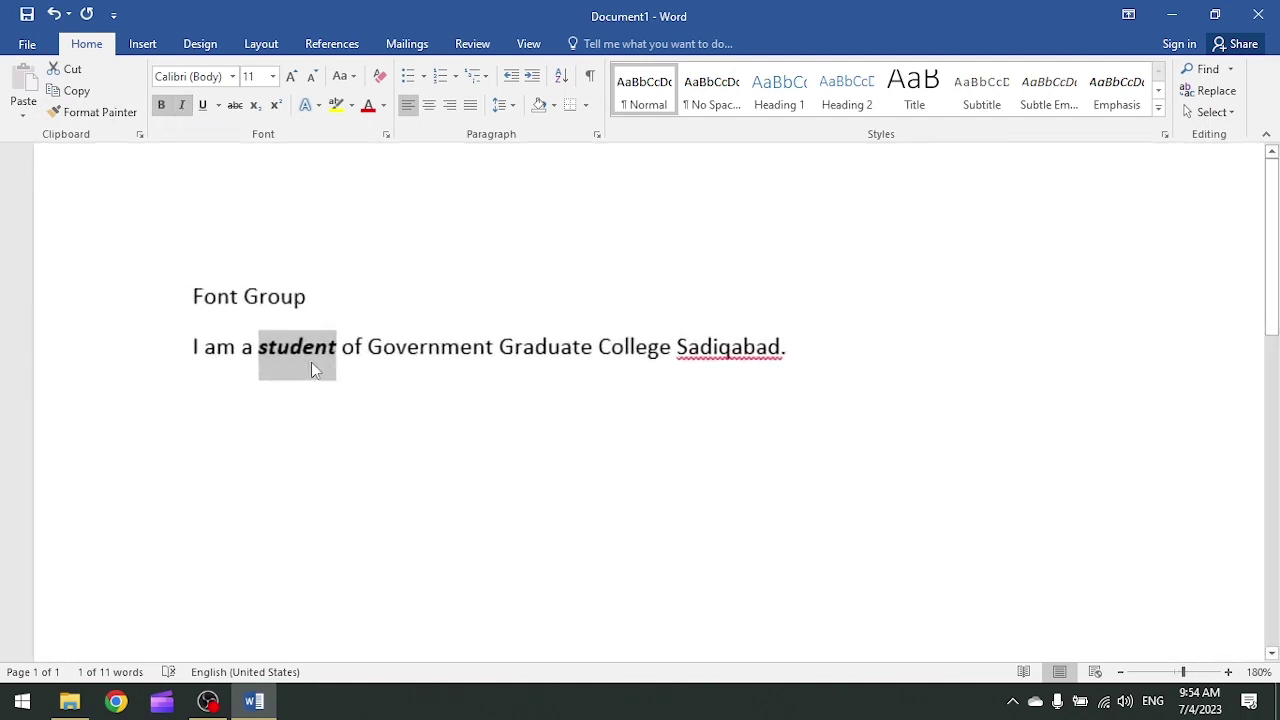
pyautogui.scroll(2, 311, 362)
pyautogui.scroll(2, 311, 362)
pyautogui.scroll(3, 311, 362)
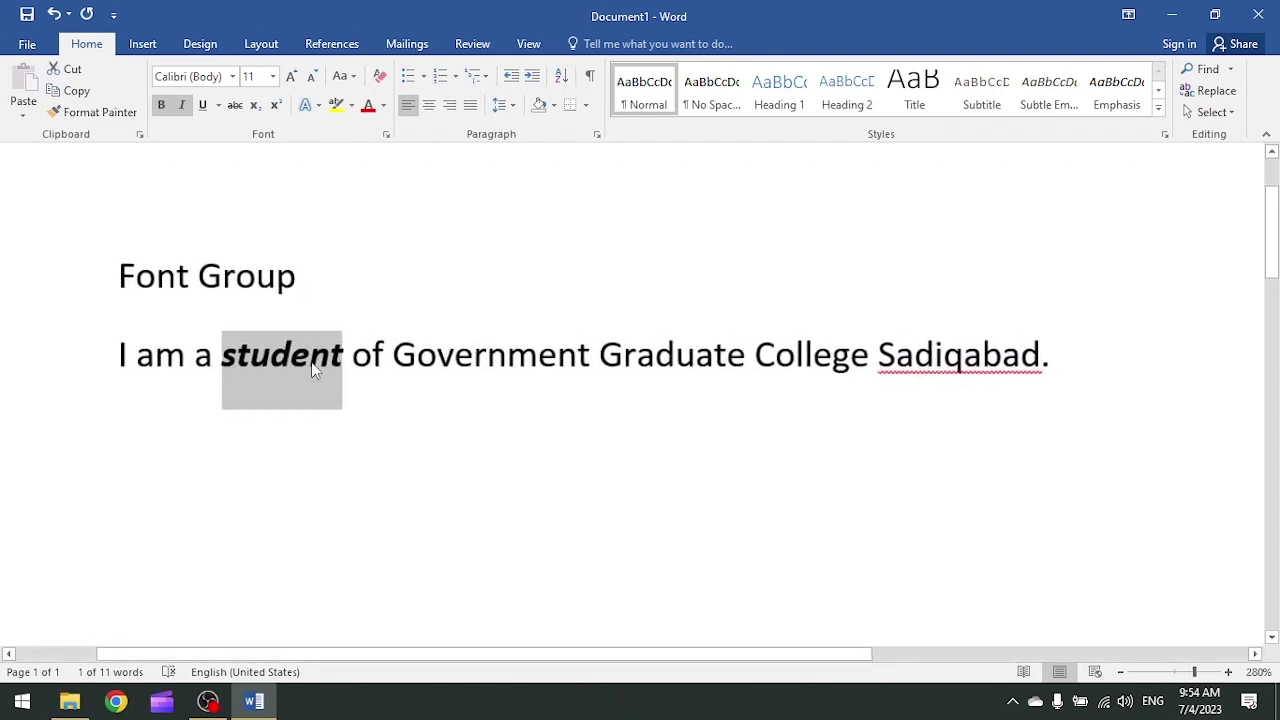
pyautogui.click(1121, 672)
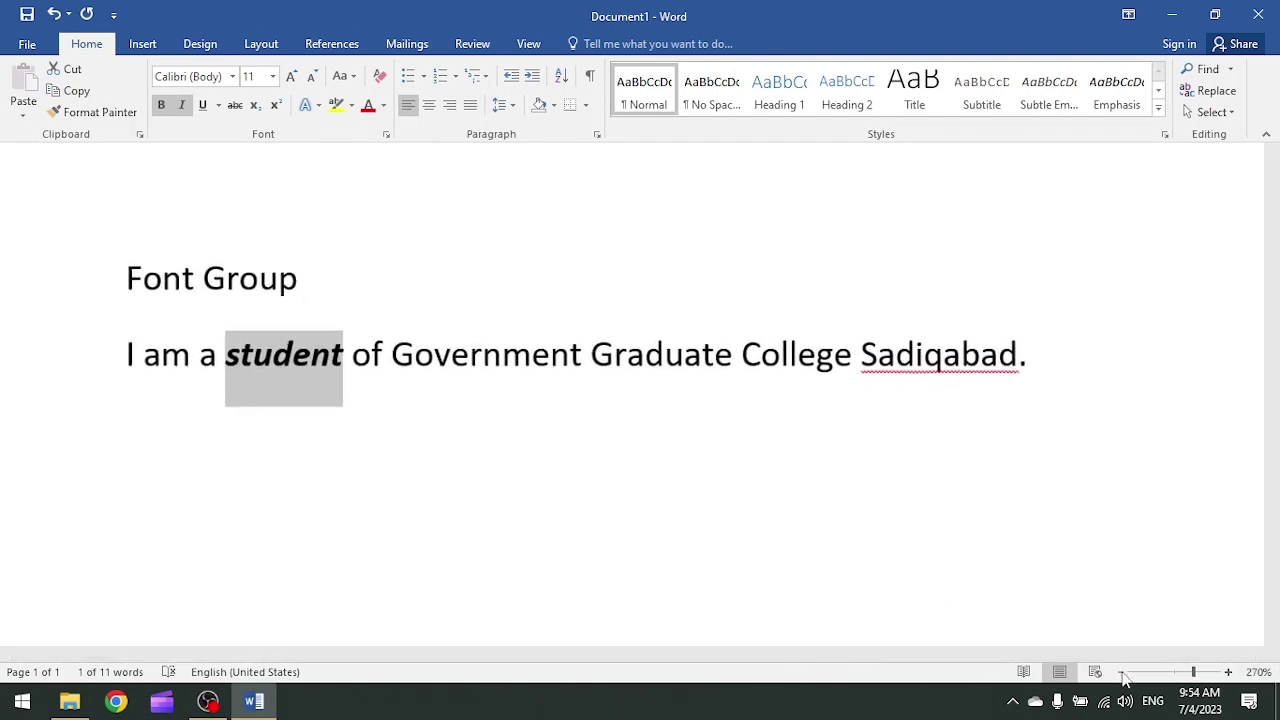
pyautogui.click(1121, 672)
pyautogui.click(1121, 672)
pyautogui.click(1121, 672)
pyautogui.click(1121, 672)
pyautogui.click(1228, 672)
pyautogui.click(1228, 672)
pyautogui.click(1228, 672)
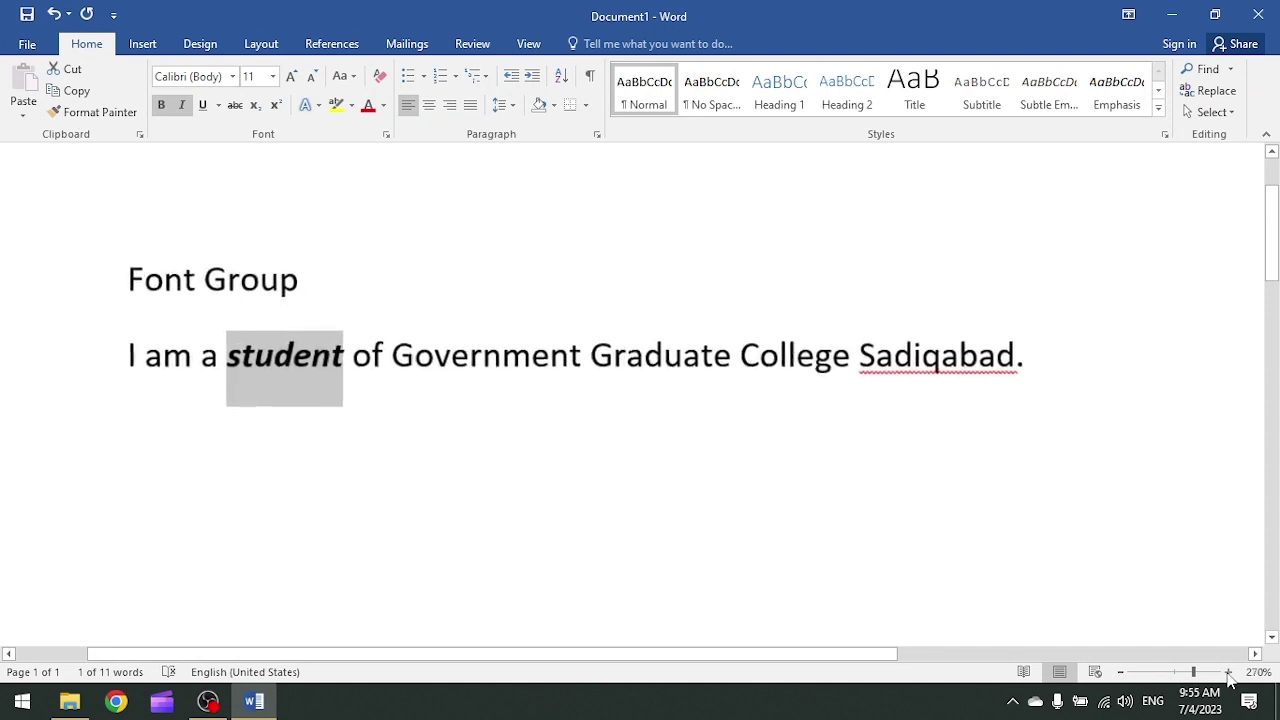
pyautogui.click(1228, 672)
pyautogui.click(1228, 672)
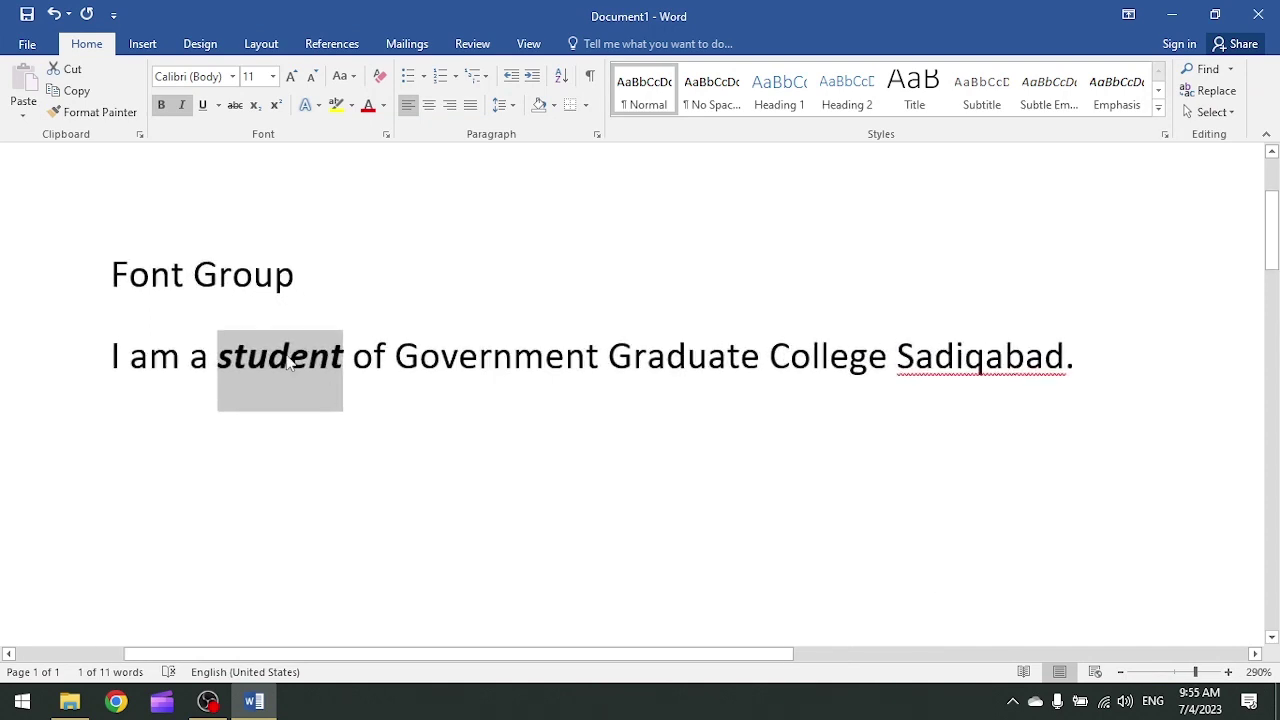
pyautogui.click(183, 105)
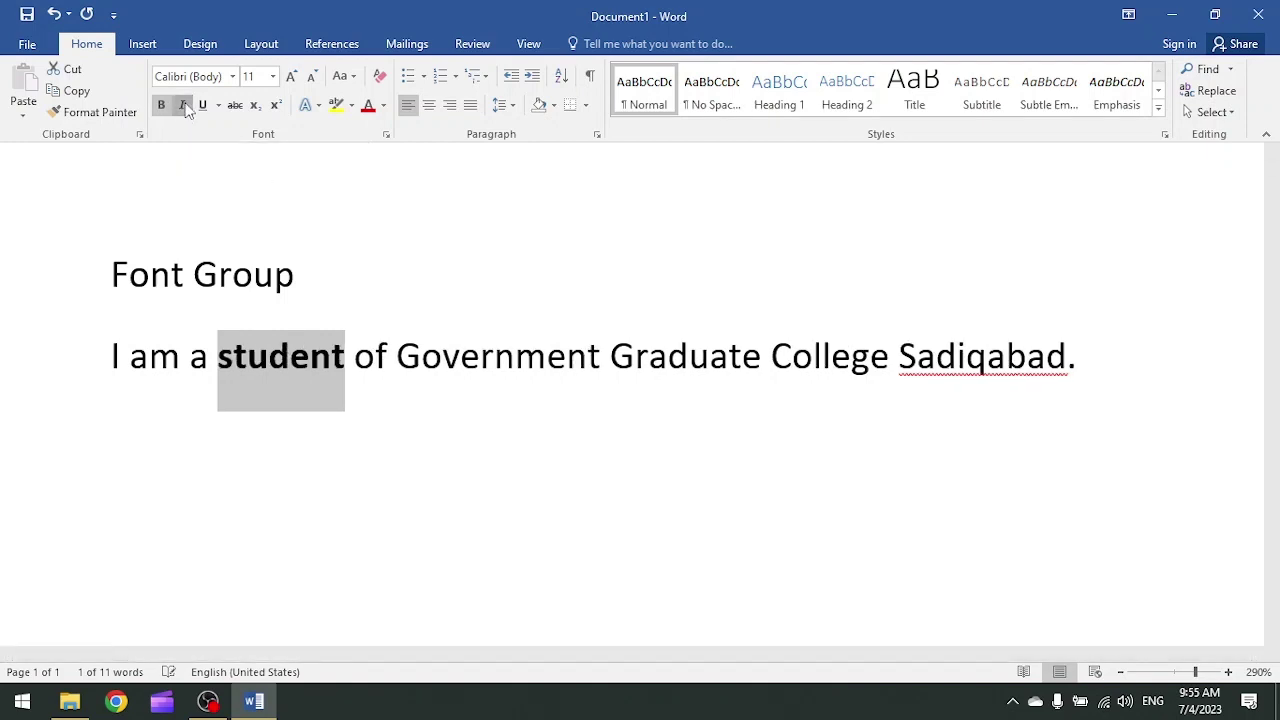
pyautogui.click(183, 105)
pyautogui.click(183, 105)
pyautogui.click(183, 105)
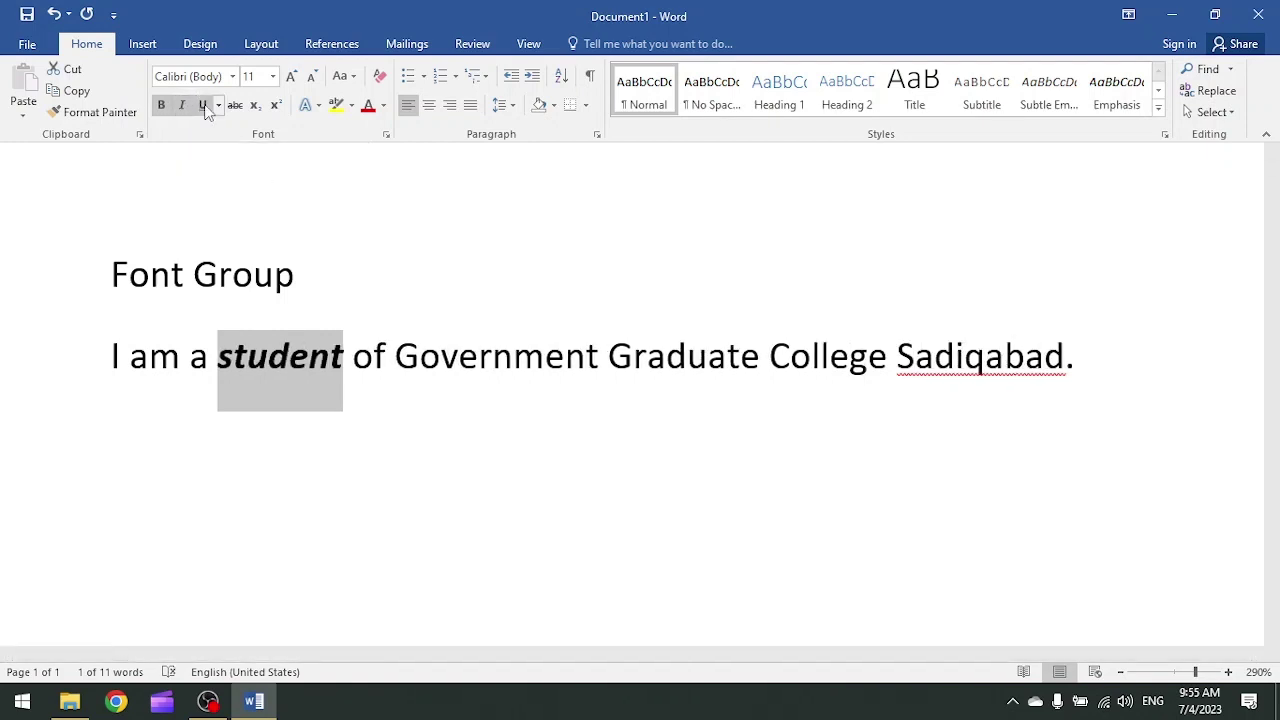
# - Try underlining 'student', then remove the underline and deselect the word
pyautogui.click(203, 106)
pyautogui.click(203, 107)
pyautogui.click(203, 107)
pyautogui.click(203, 107)
pyautogui.click(374, 362)
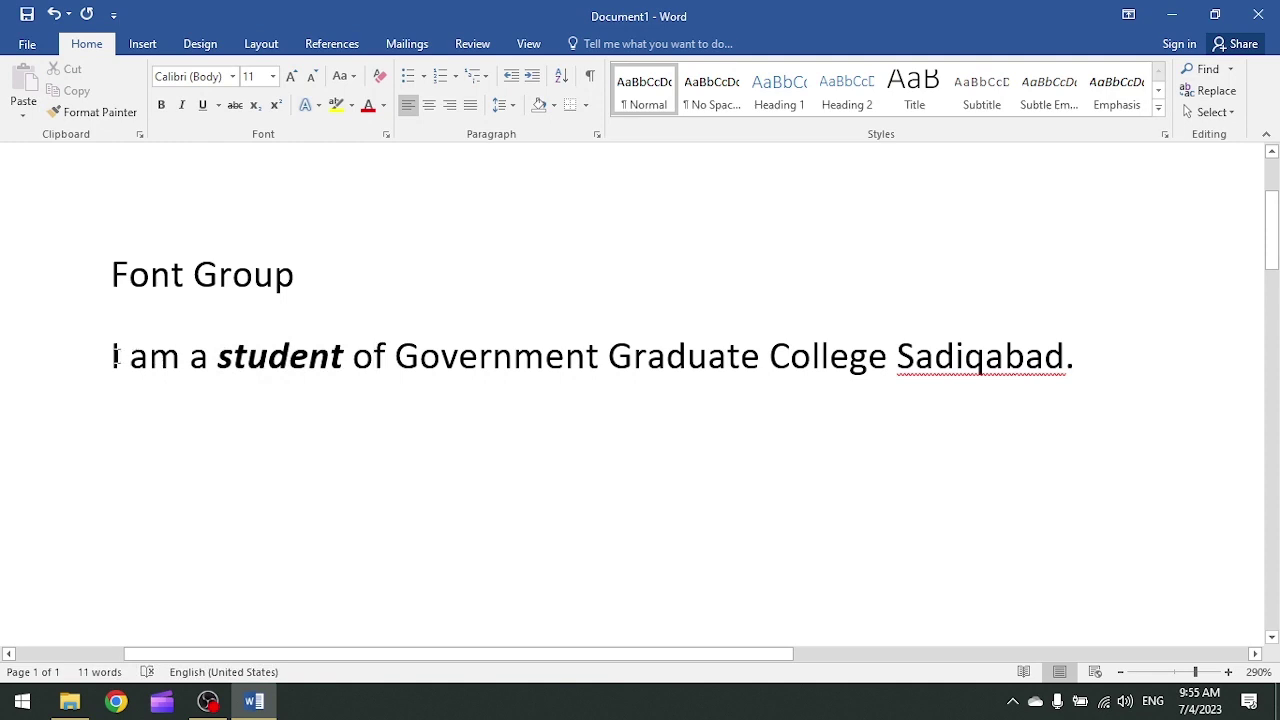
# - Give the whole sentence a single underline, then remove the underline
pyautogui.moveTo(112, 357); pyautogui.dragTo(1076, 390)
pyautogui.click(203, 107)
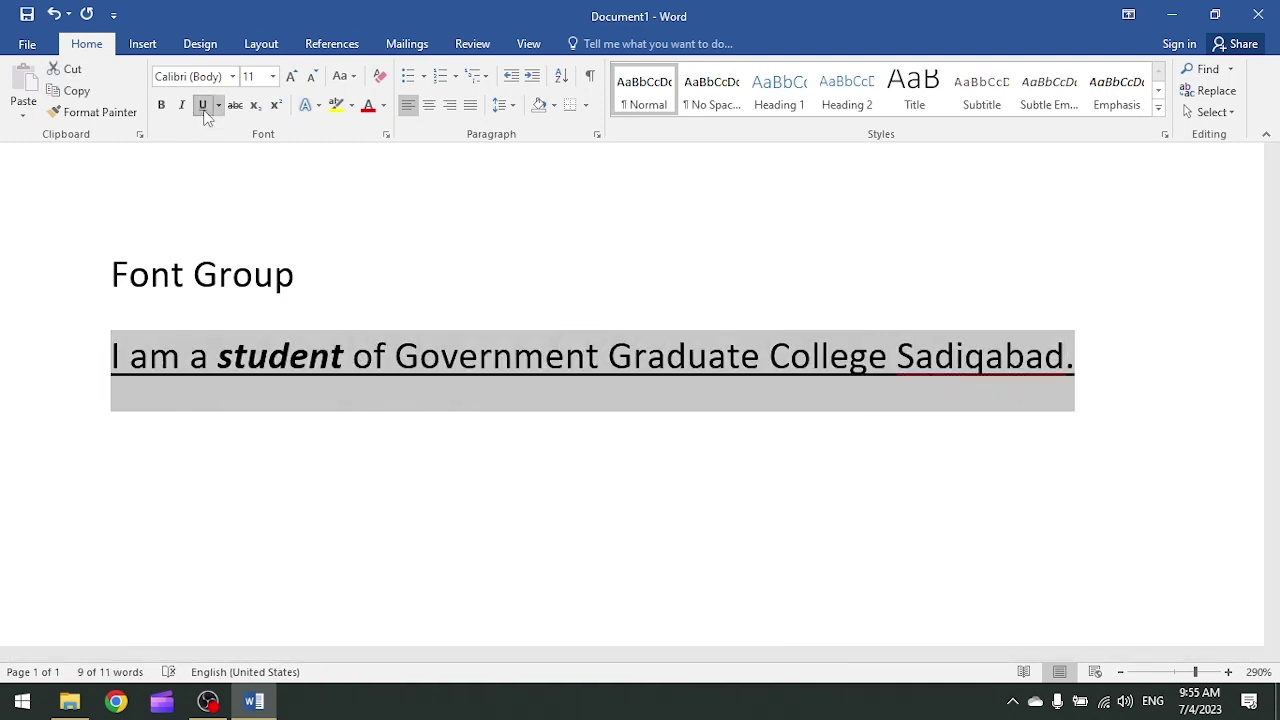
pyautogui.click(219, 106)
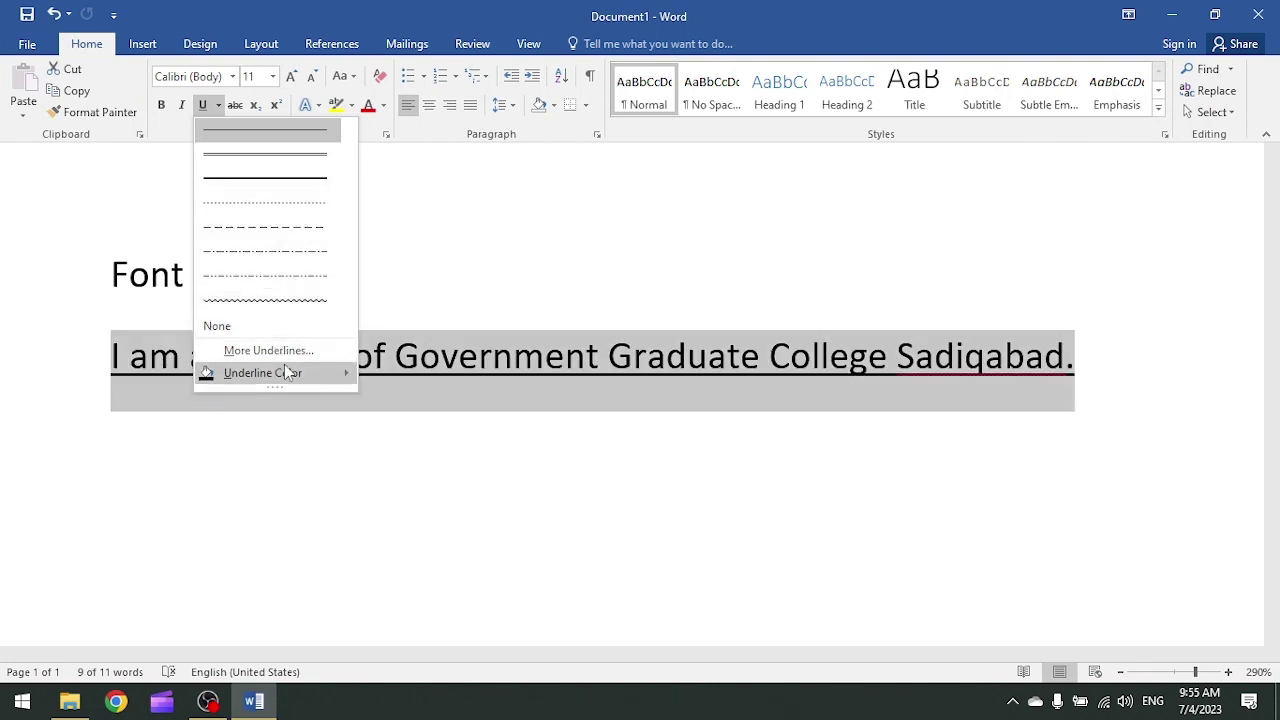
pyautogui.moveTo(285, 376)
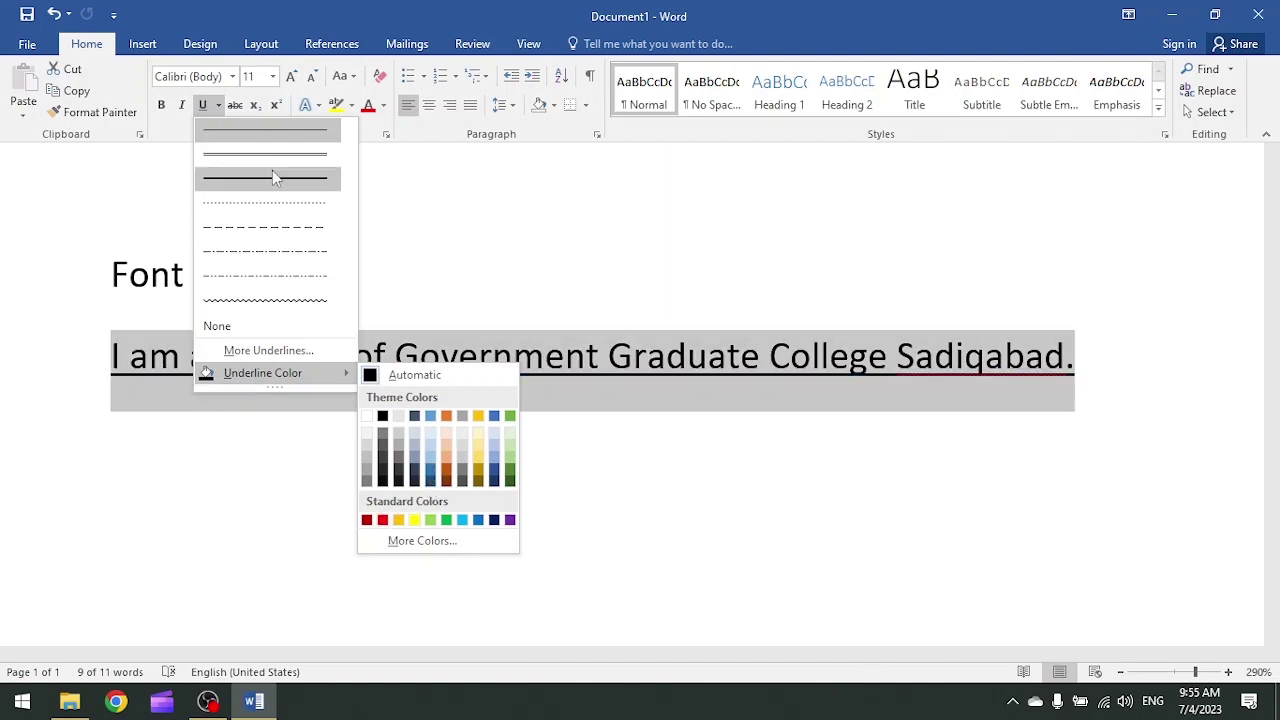
pyautogui.click(258, 133)
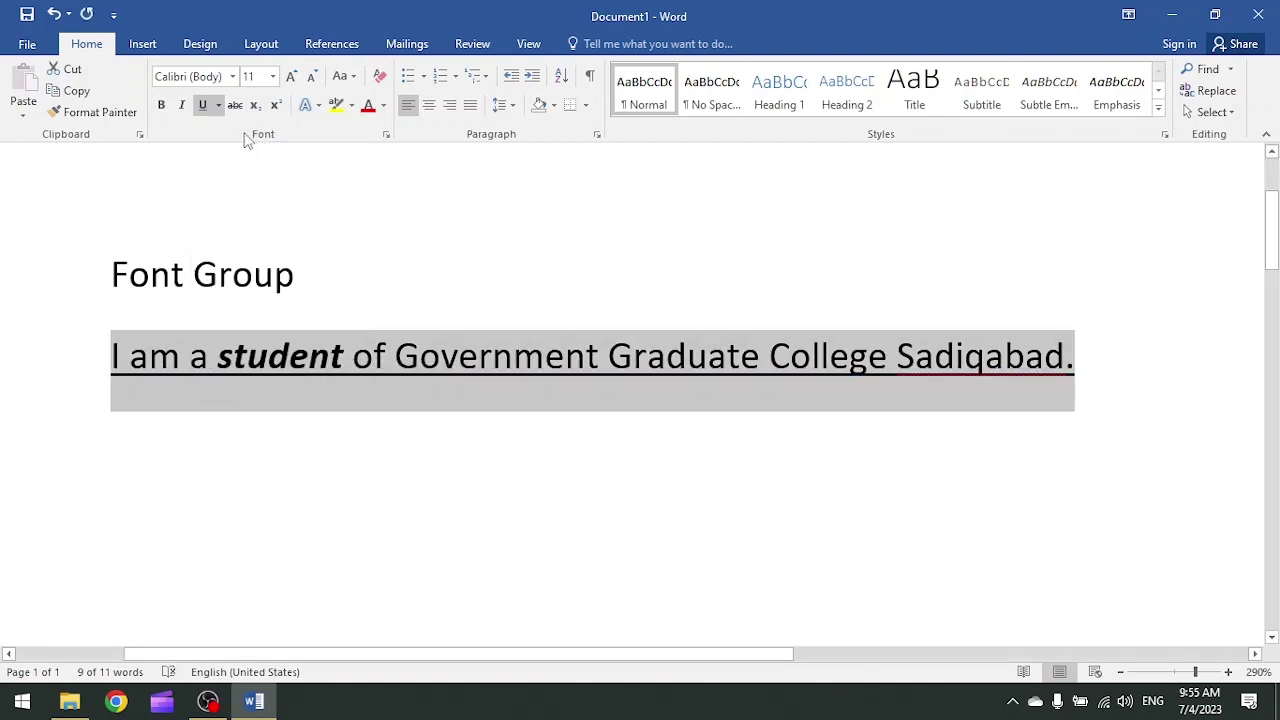
pyautogui.click(202, 106)
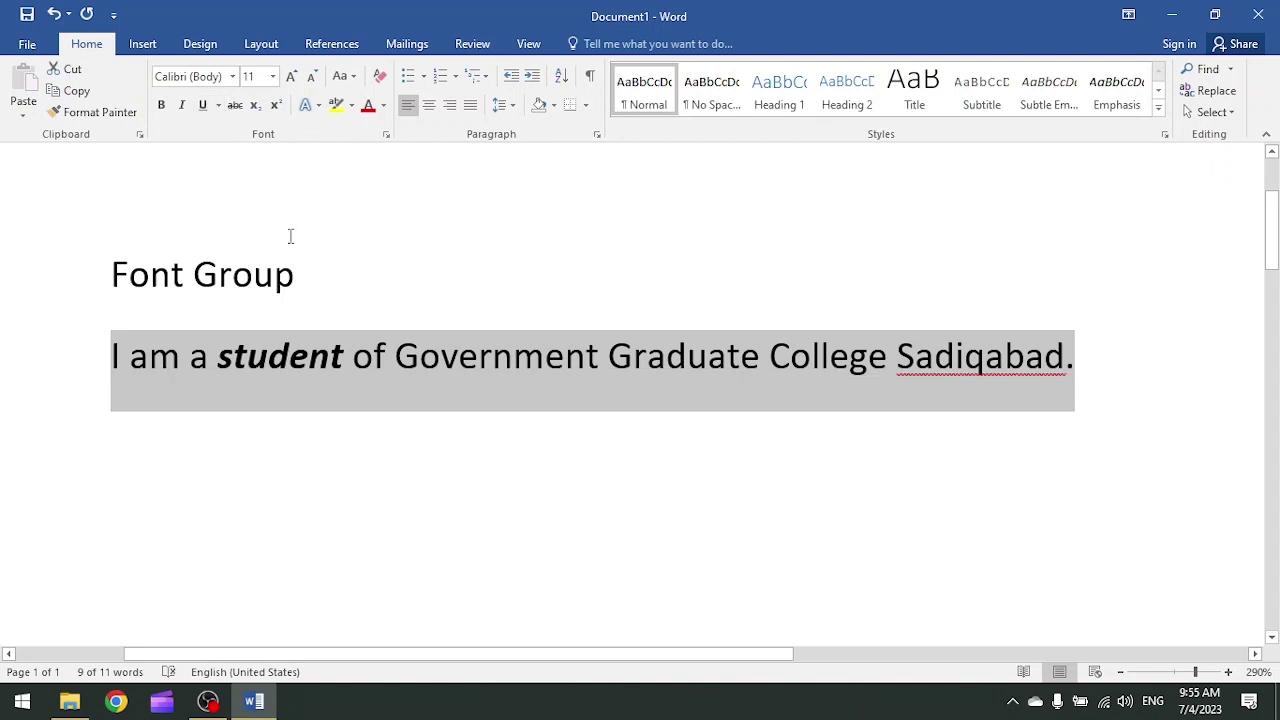
# - Clear all formatting from the sentence, then apply and remove strikethrough
pyautogui.click(379, 78)
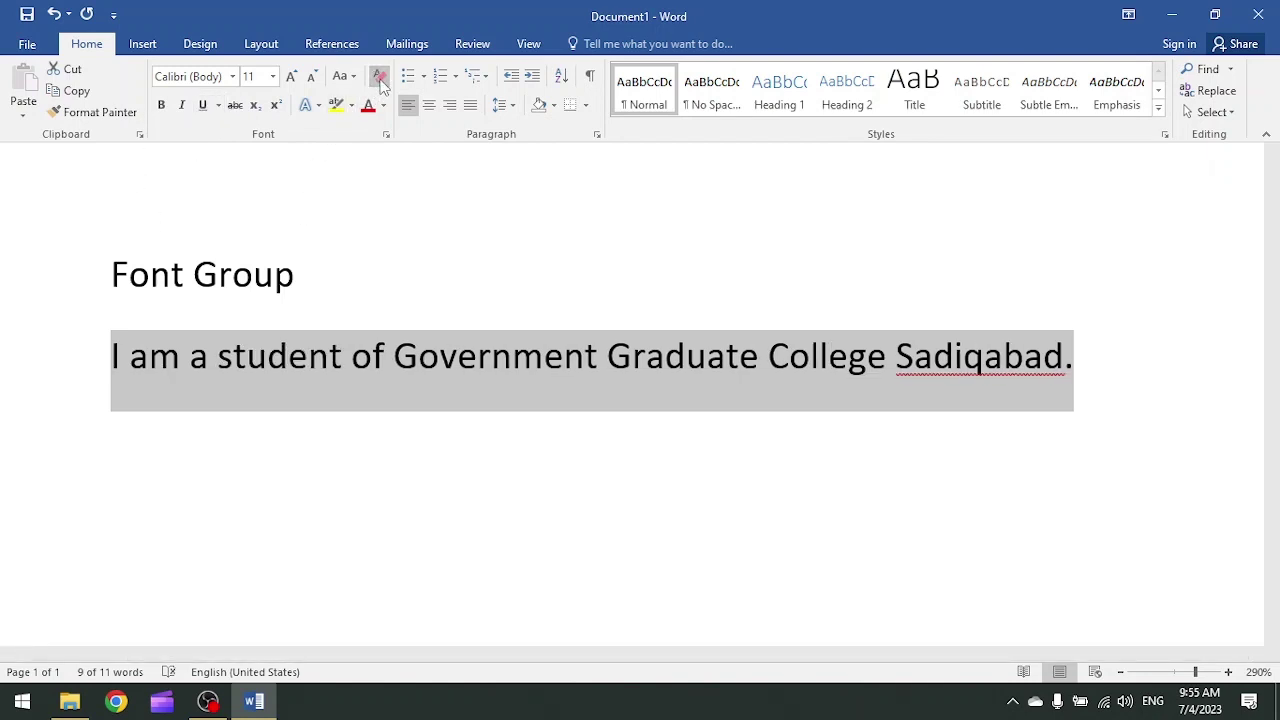
pyautogui.click(236, 107)
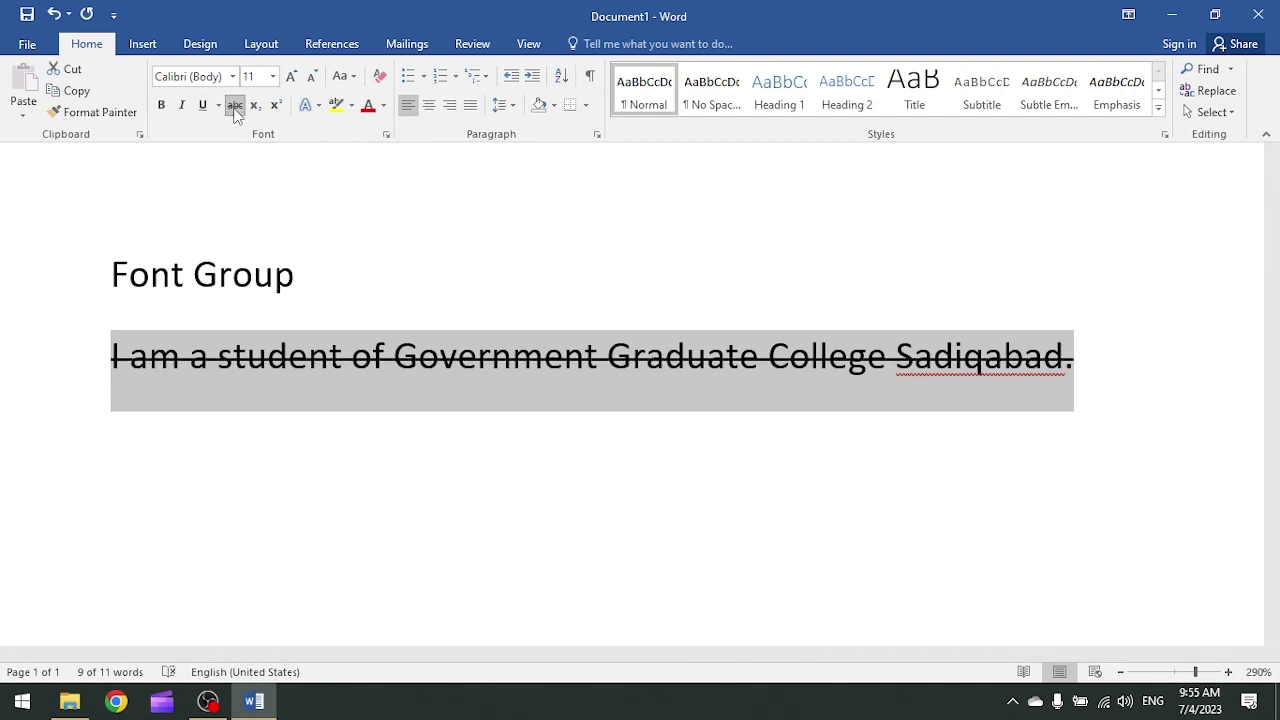
pyautogui.click(236, 107)
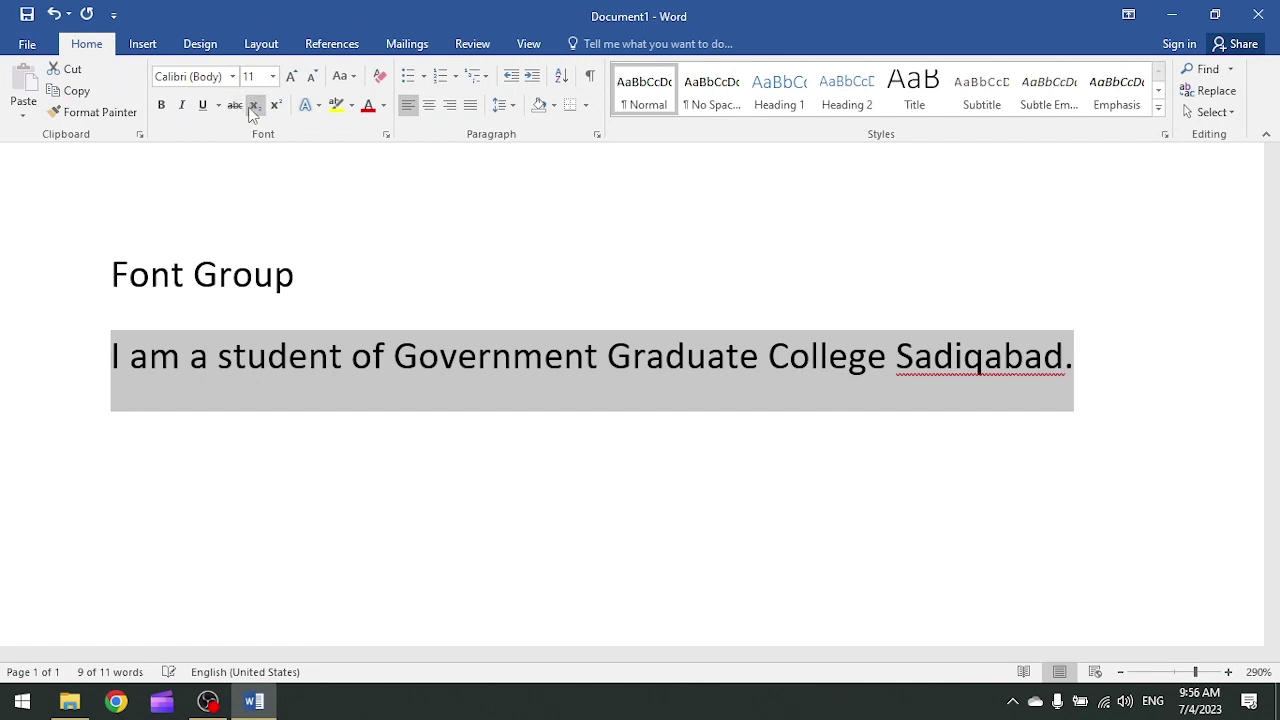
pyautogui.click(401, 355)
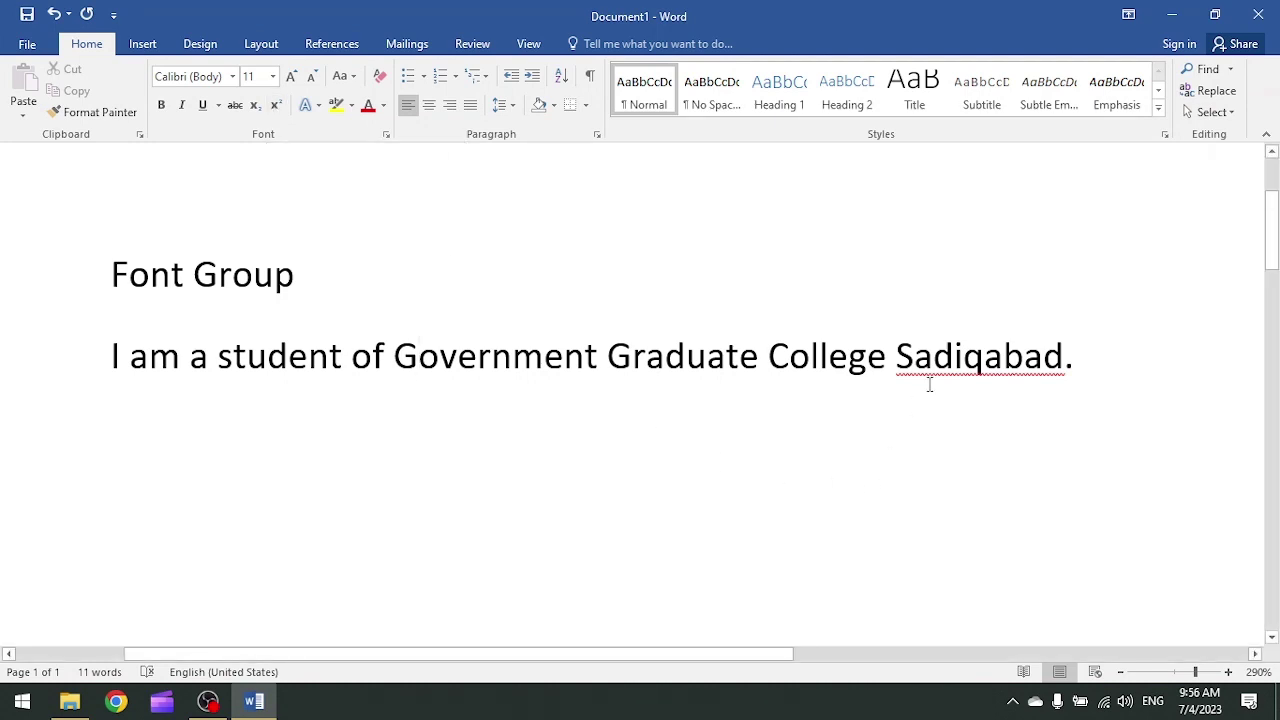
# - Add a new line reading H2SO4 below the sentence
pyautogui.click(1105, 360)
pyautogui.press('Return')
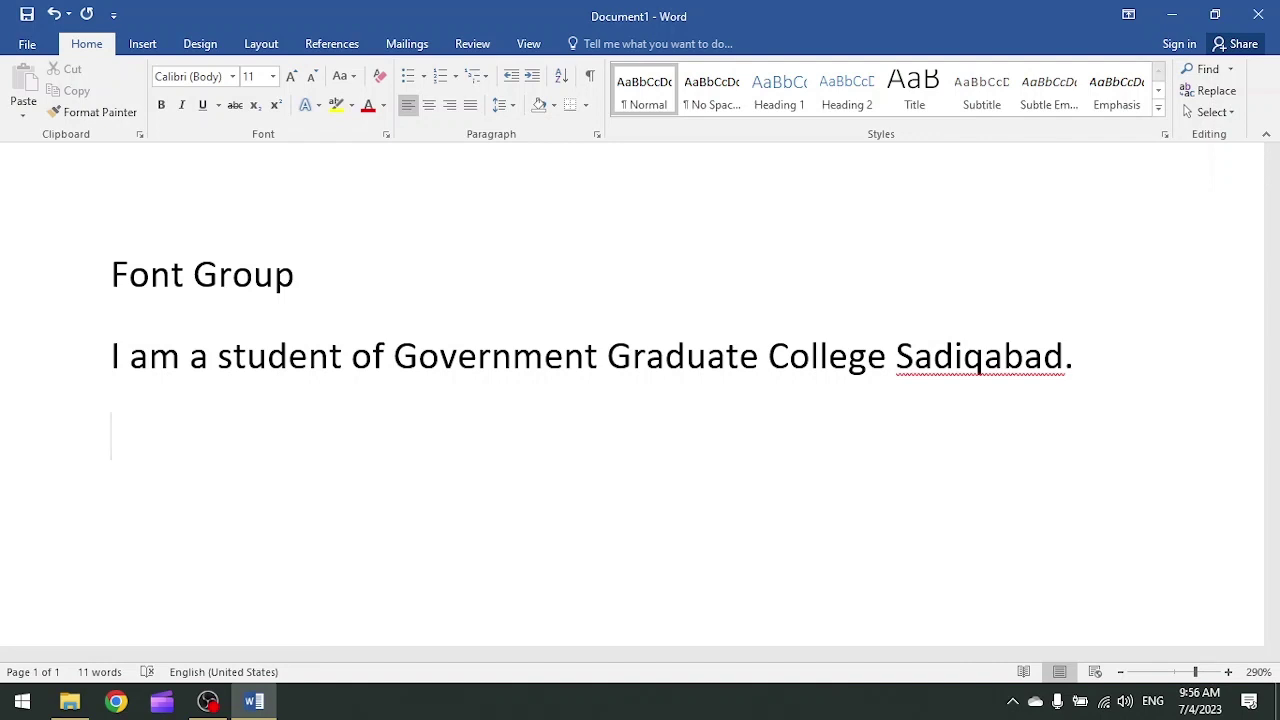
pyautogui.write('h2')
pyautogui.write('SO4')
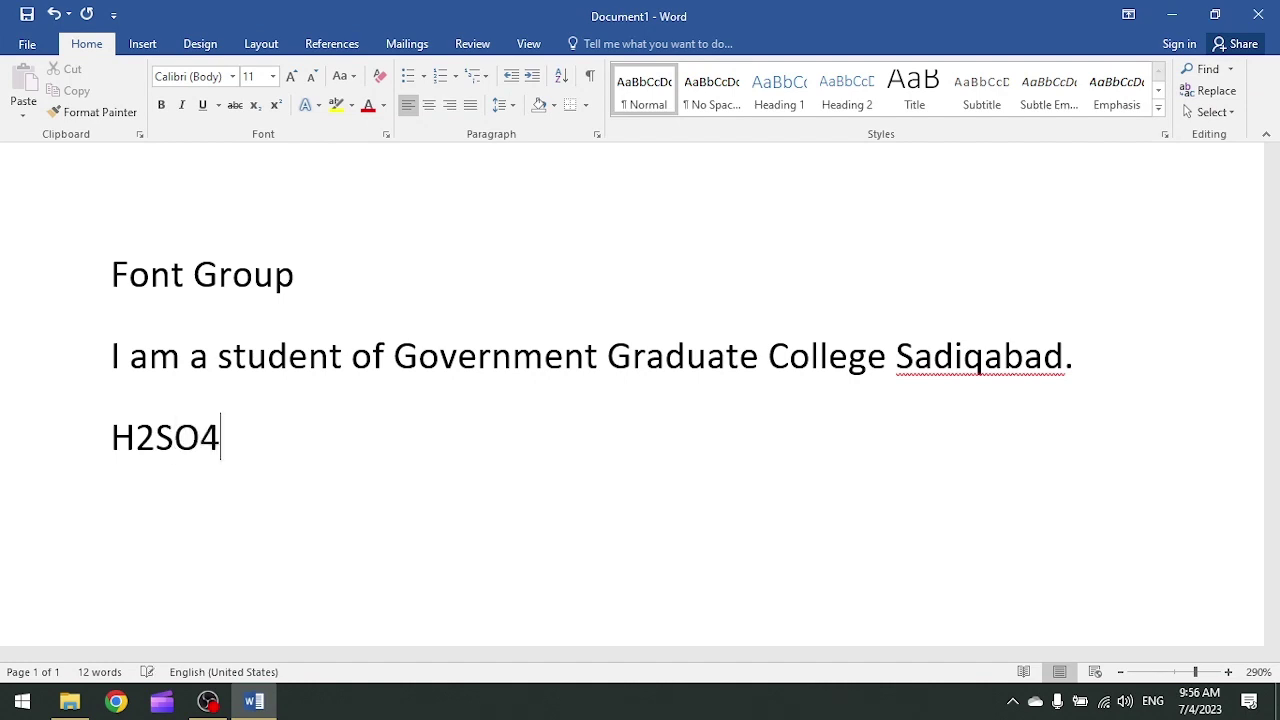
pyautogui.press('Return')
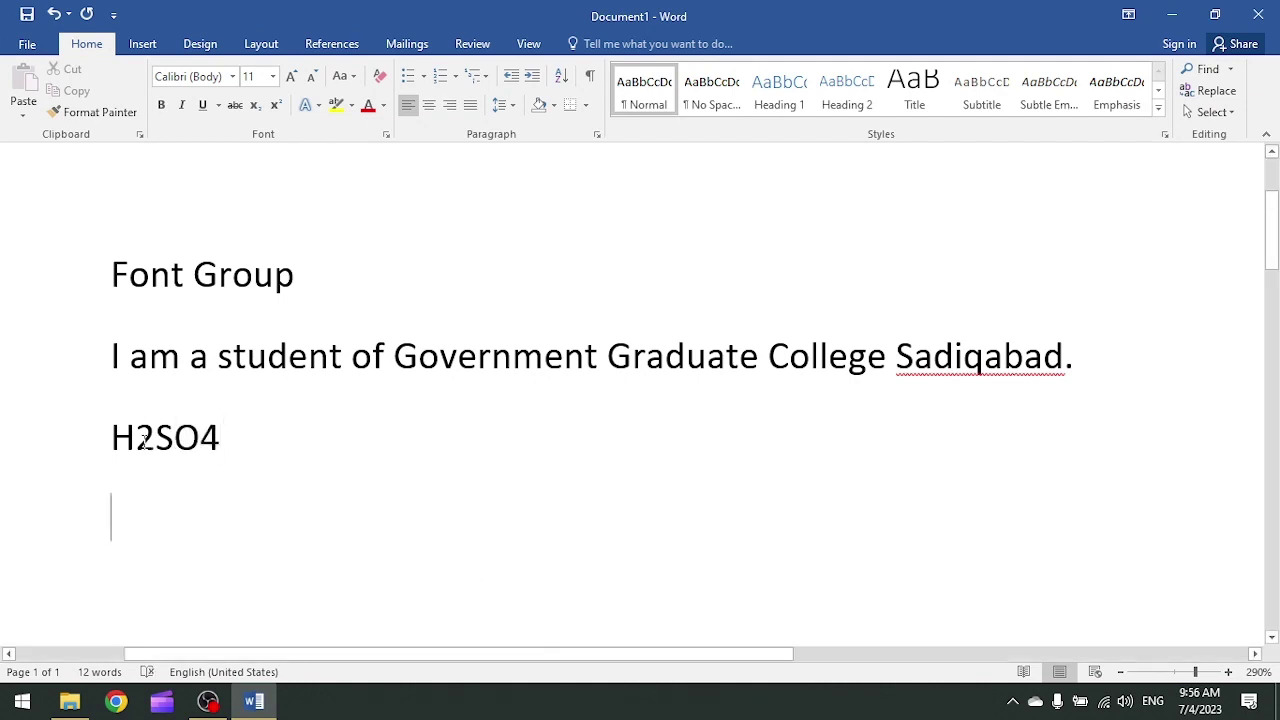
# - Make the 2 in H2SO4 subscript and the 4 superscript
pyautogui.moveTo(136, 440)
pyautogui.mouseDown()
pyautogui.moveTo(201, 446)
pyautogui.moveTo(154, 440)
pyautogui.mouseUp()
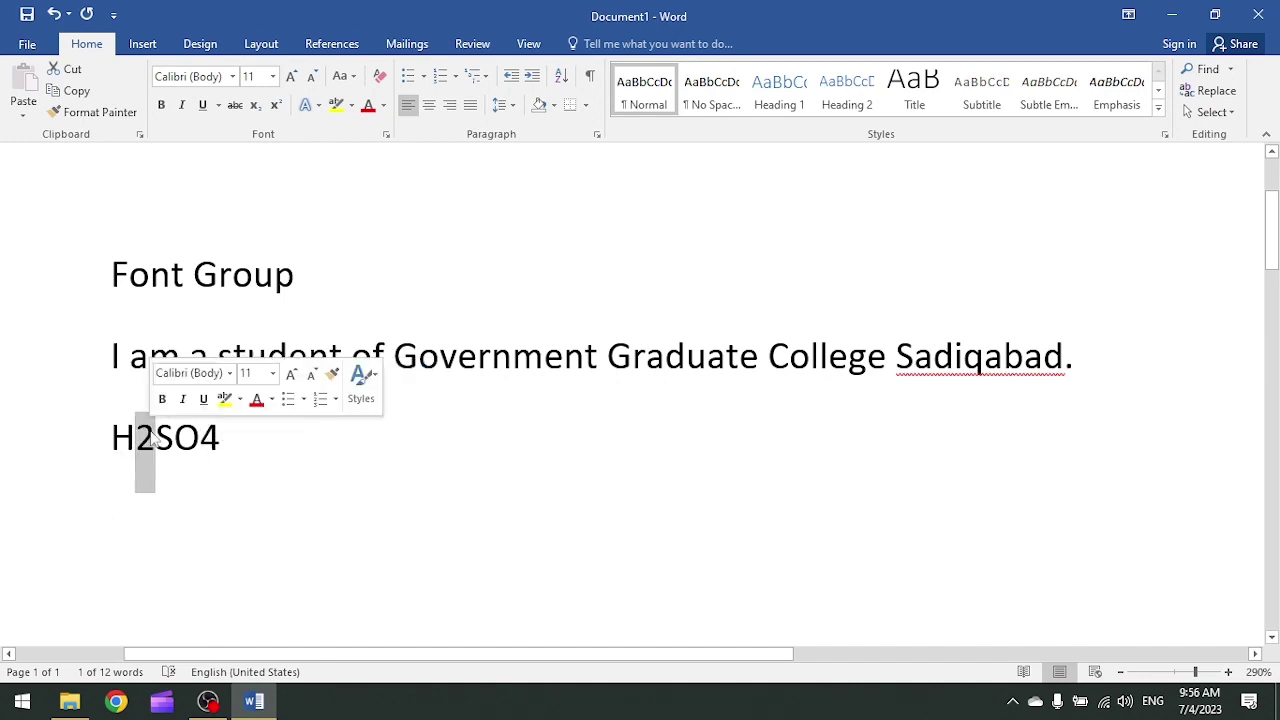
pyautogui.click(255, 106)
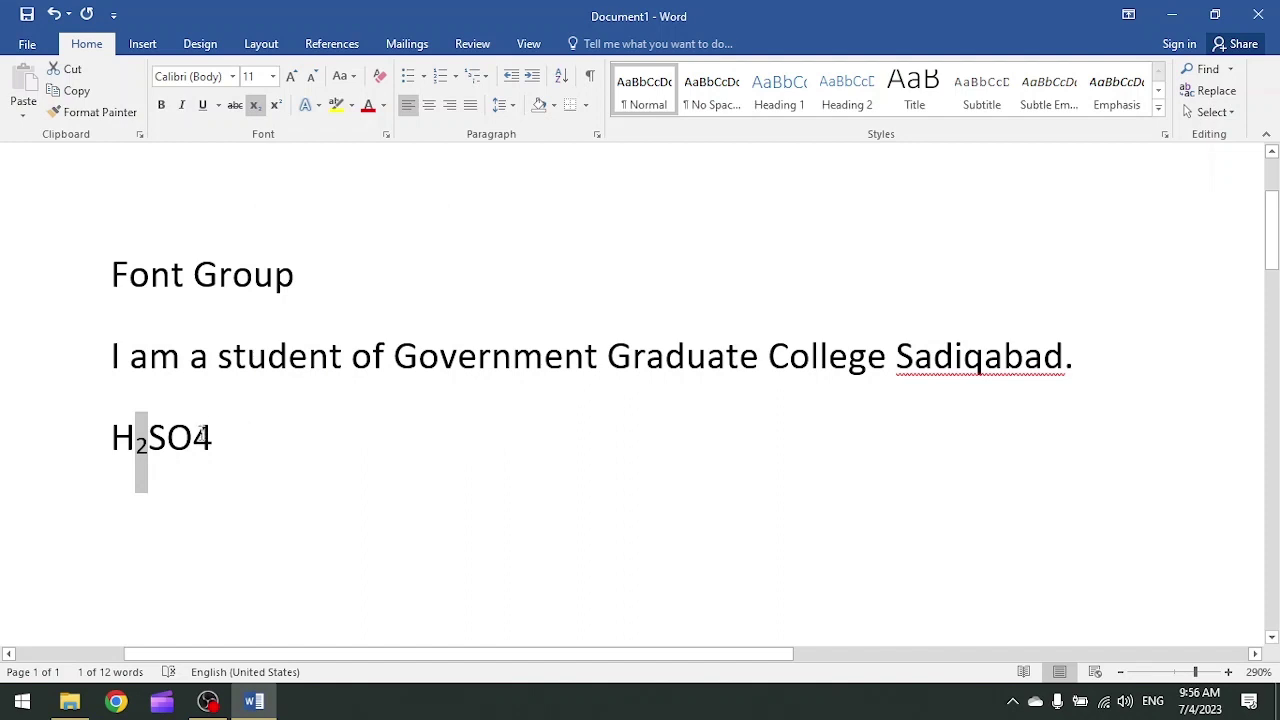
pyautogui.moveTo(198, 432); pyautogui.dragTo(214, 432)
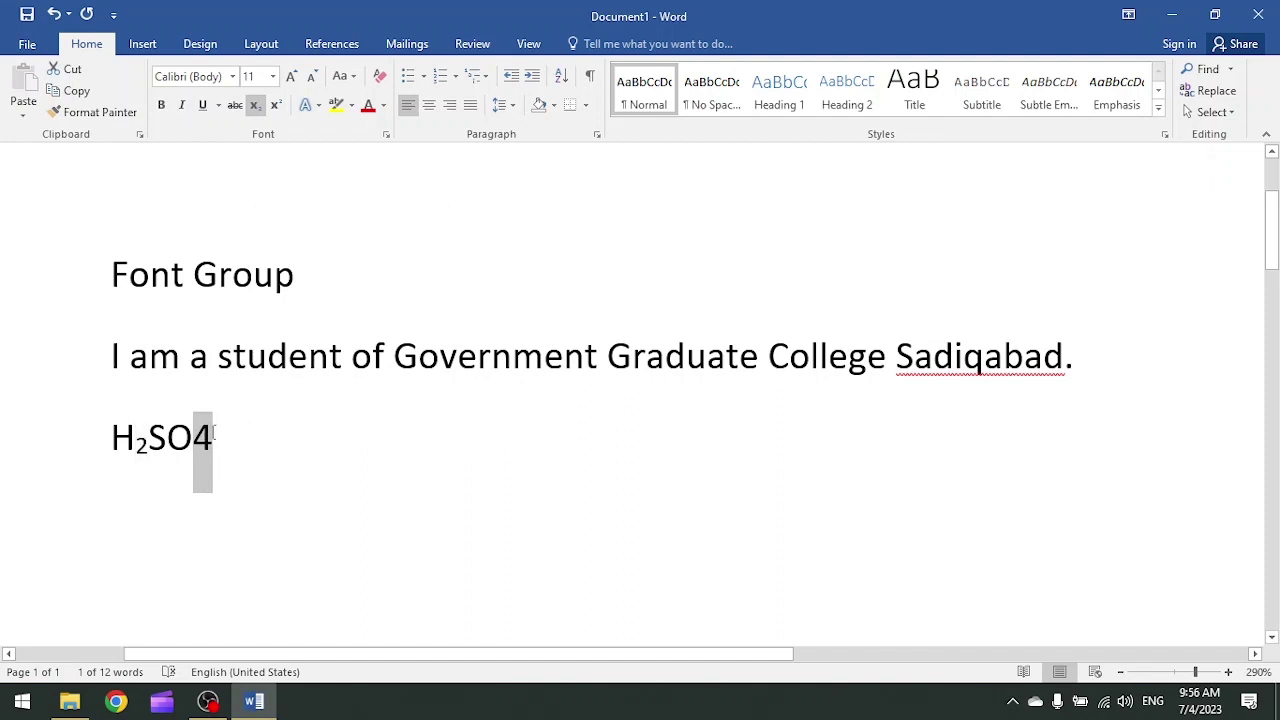
pyautogui.click(276, 106)
pyautogui.click(329, 356)
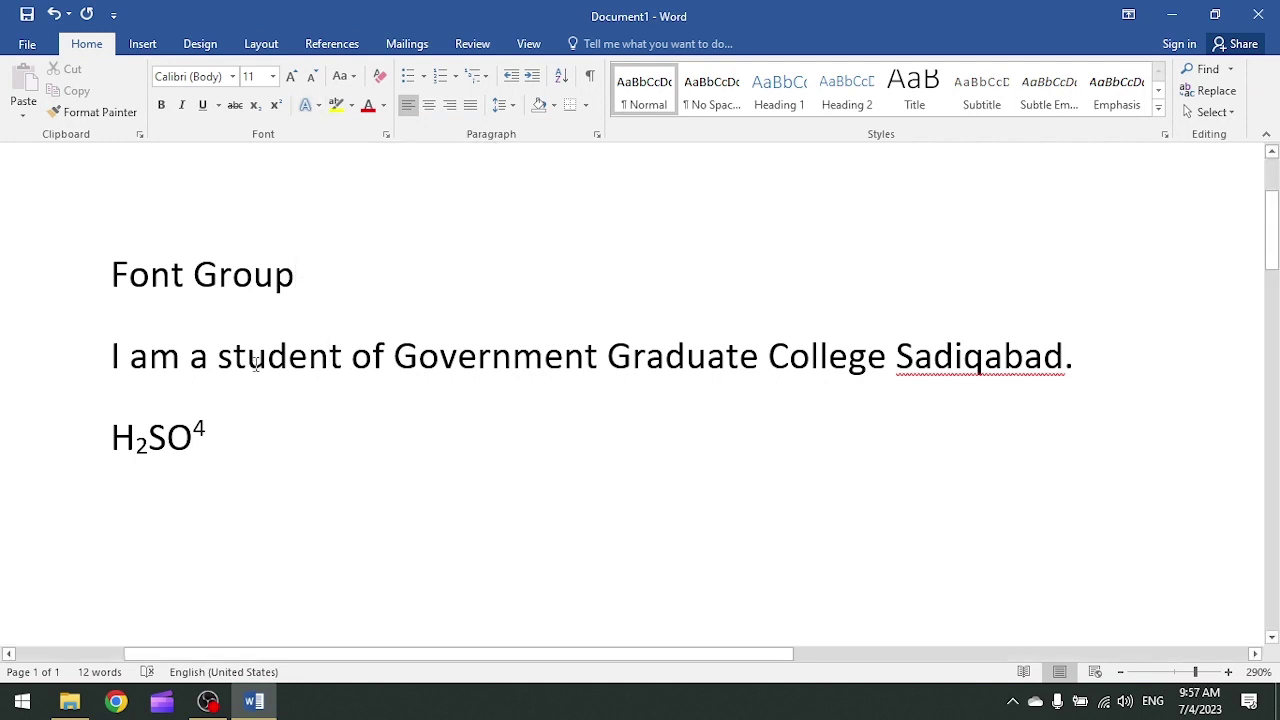
# - Copy 'Government Graduate College Sadiqabad' from the sentence
pyautogui.moveTo(217, 350); pyautogui.dragTo(306, 356)
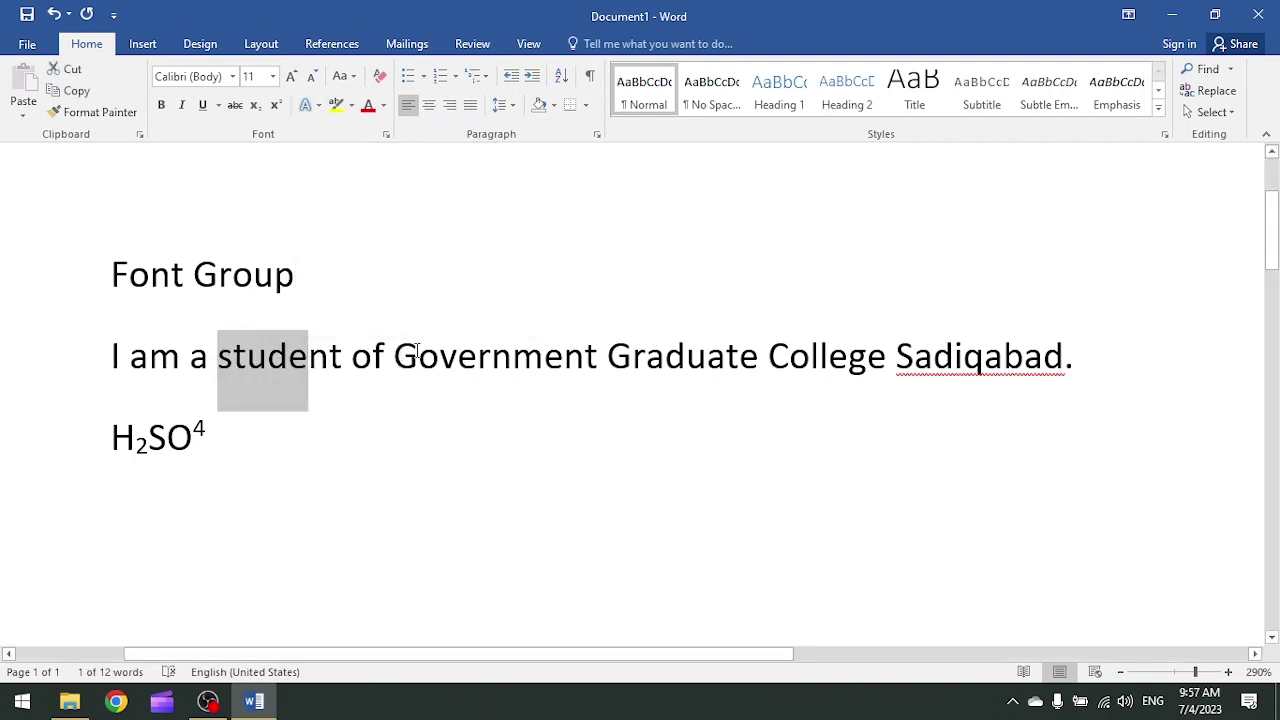
pyautogui.moveTo(394, 356)
pyautogui.mouseDown()
pyautogui.moveTo(788, 345)
pyautogui.moveTo(1060, 358)
pyautogui.mouseUp()
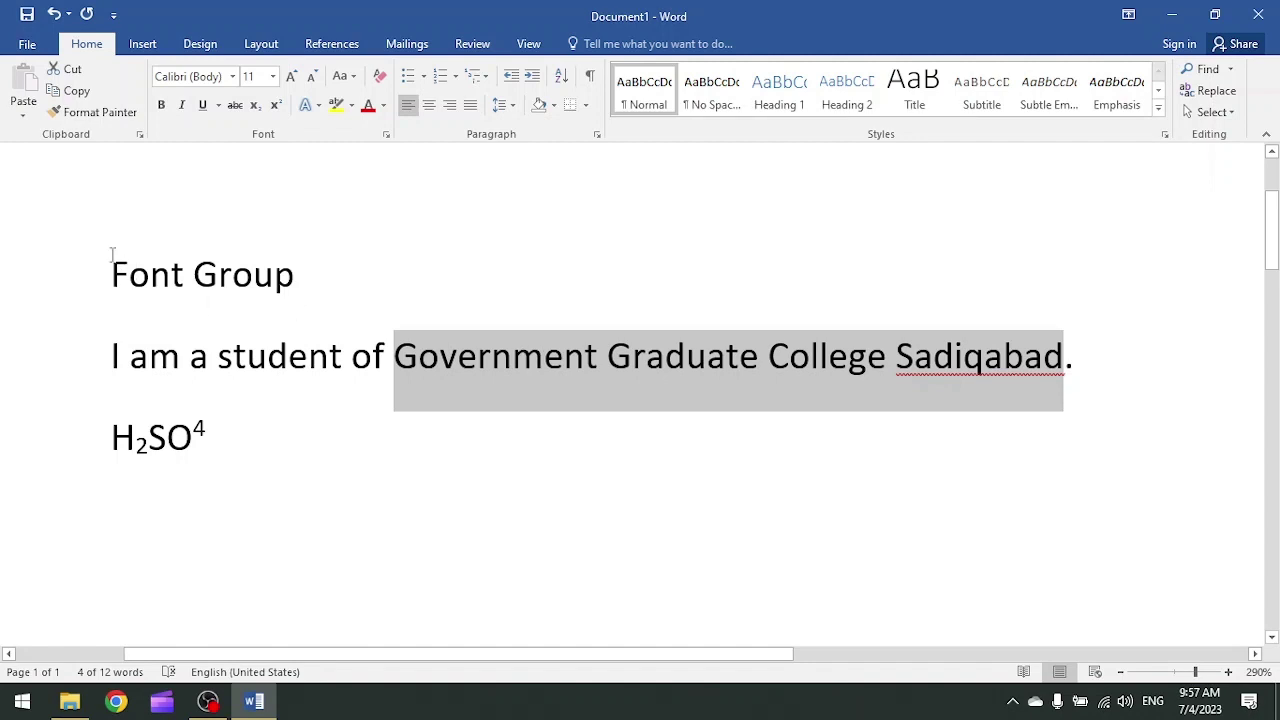
pyautogui.moveTo(395, 358); pyautogui.dragTo(1063, 360)
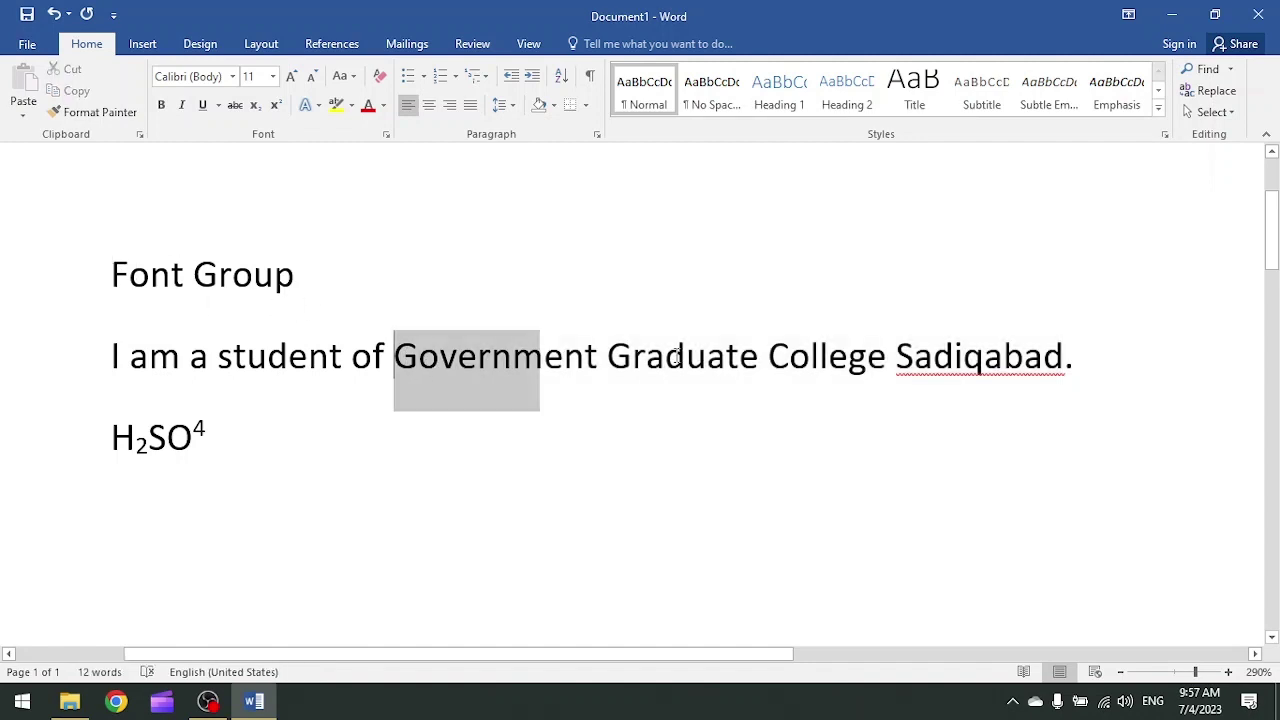
pyautogui.rightClick(573, 358)
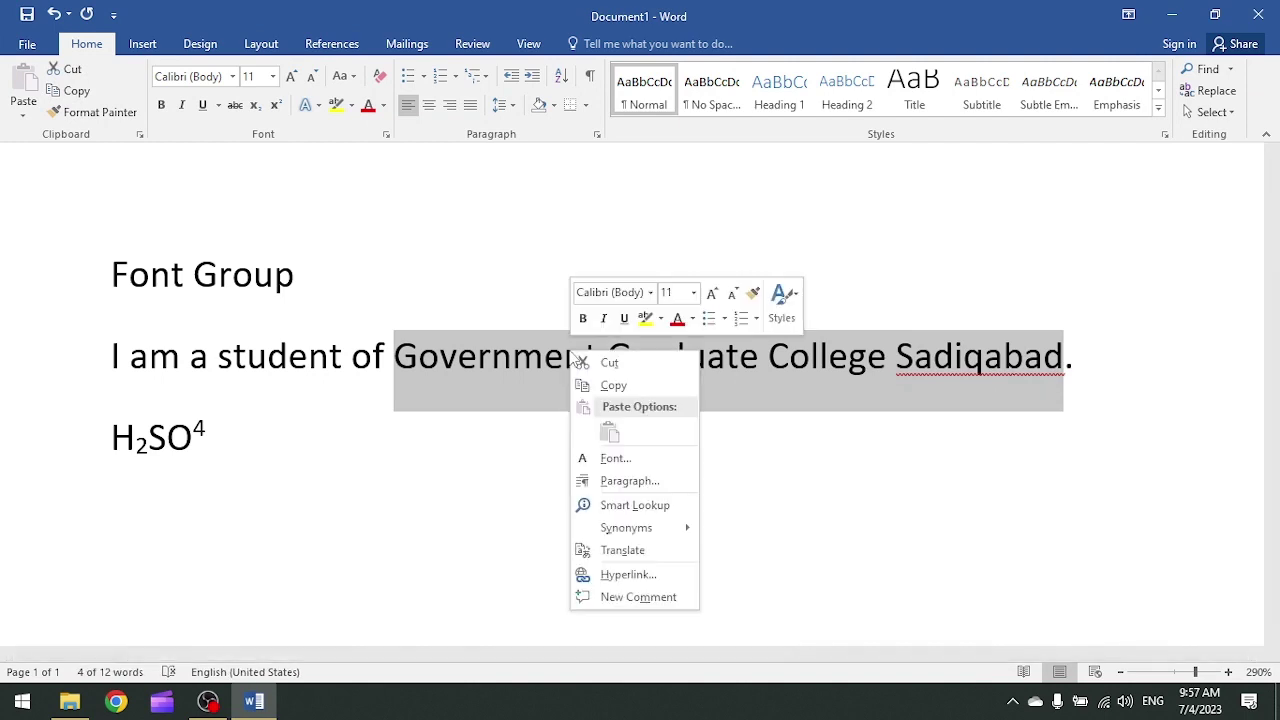
pyautogui.click(653, 387)
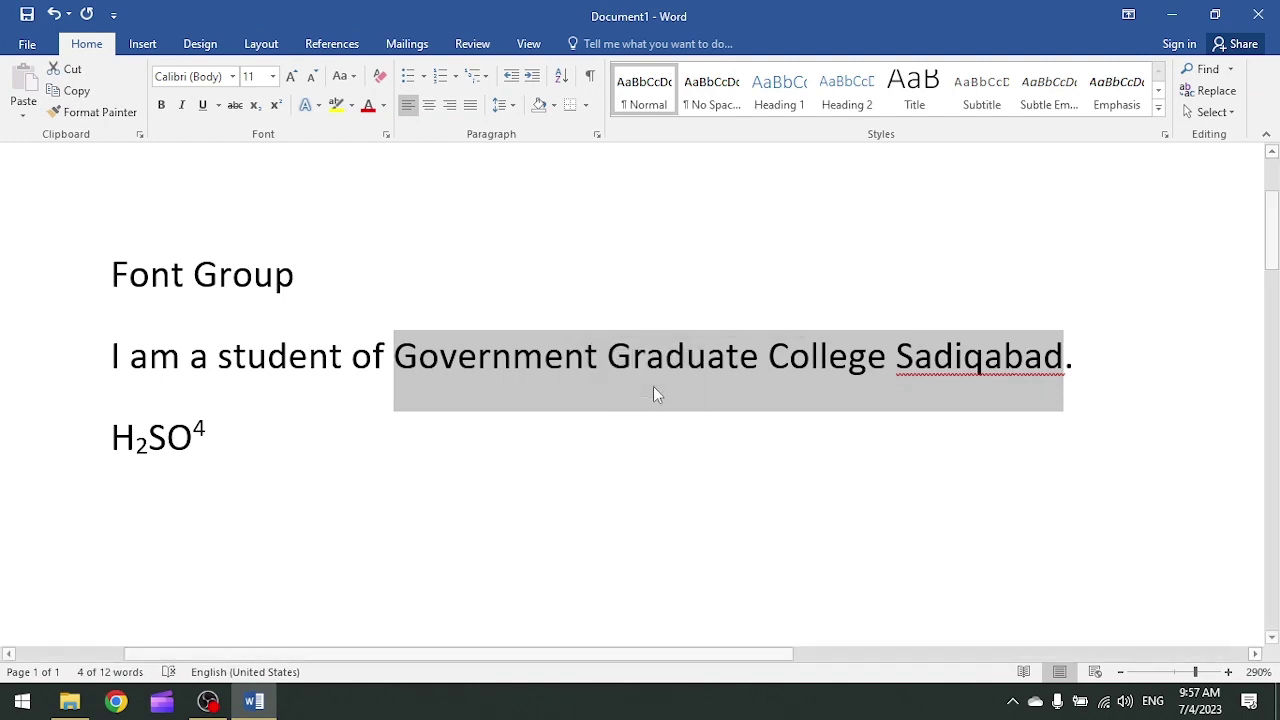
# - Insert a blank line above Font Group, paste the college name as text only, then undo twice
pyautogui.click(113, 273)
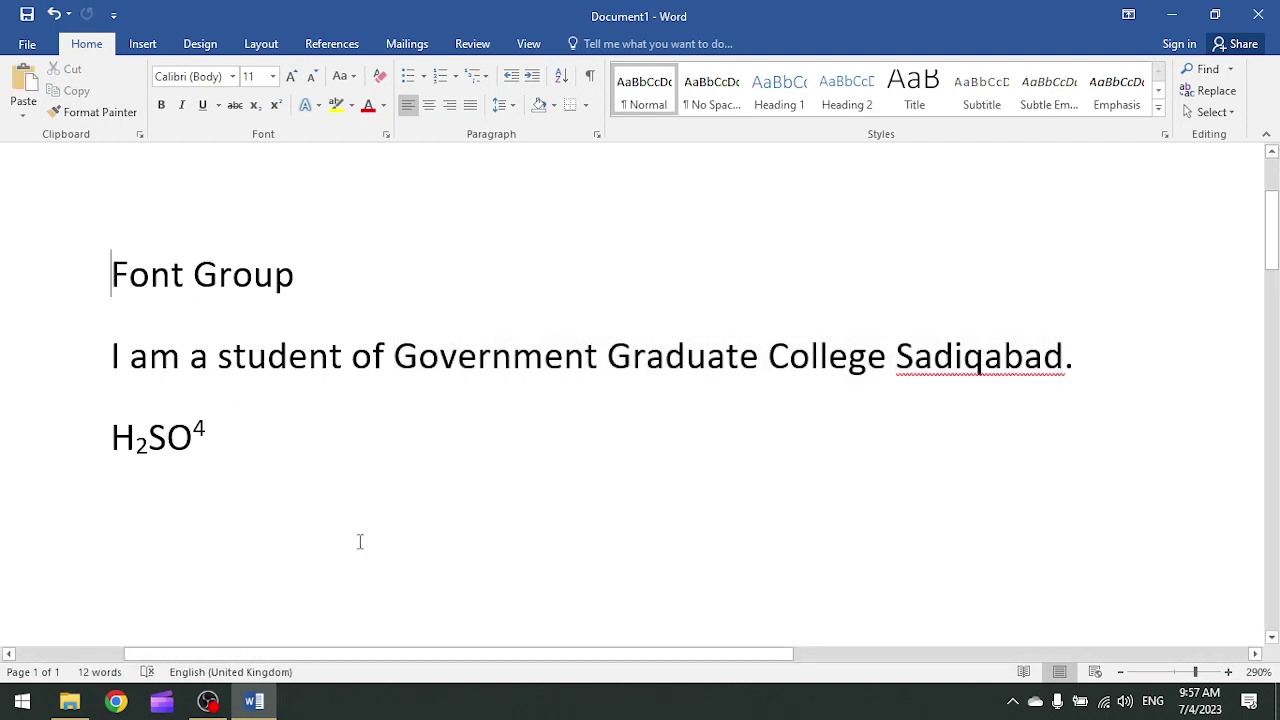
pyautogui.press('Return')
pyautogui.press('Up')
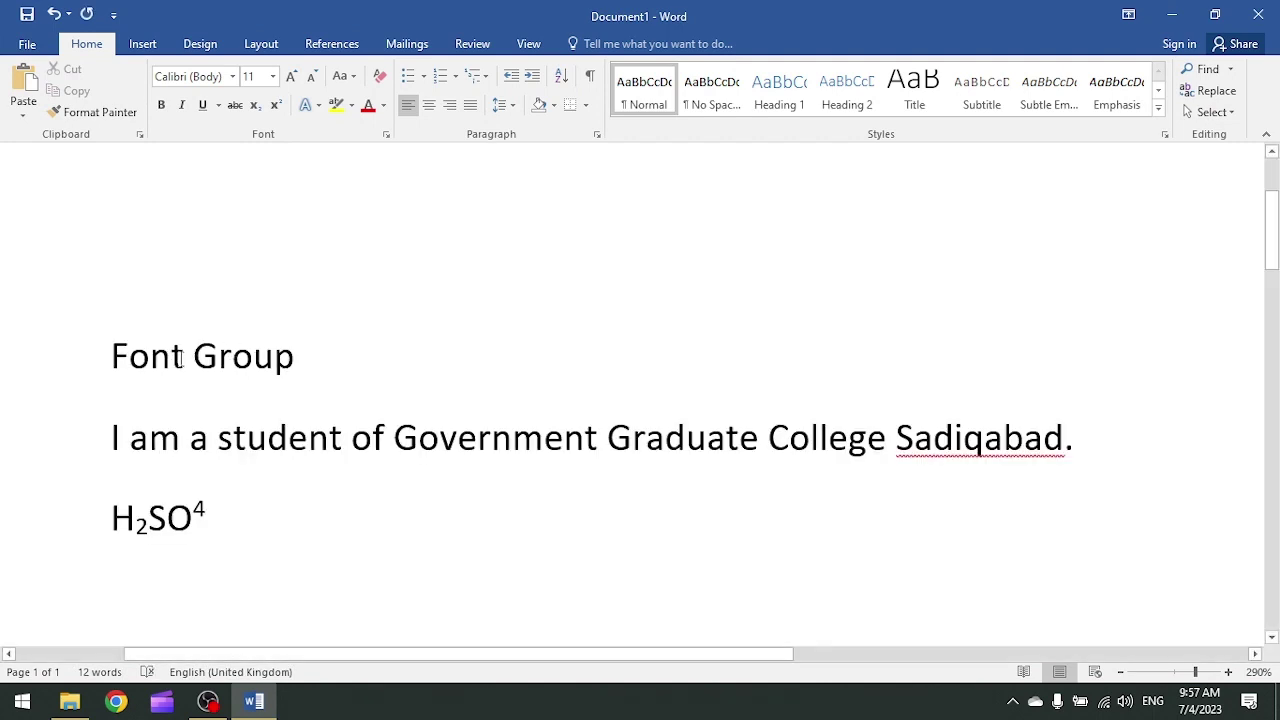
pyautogui.rightClick(117, 264)
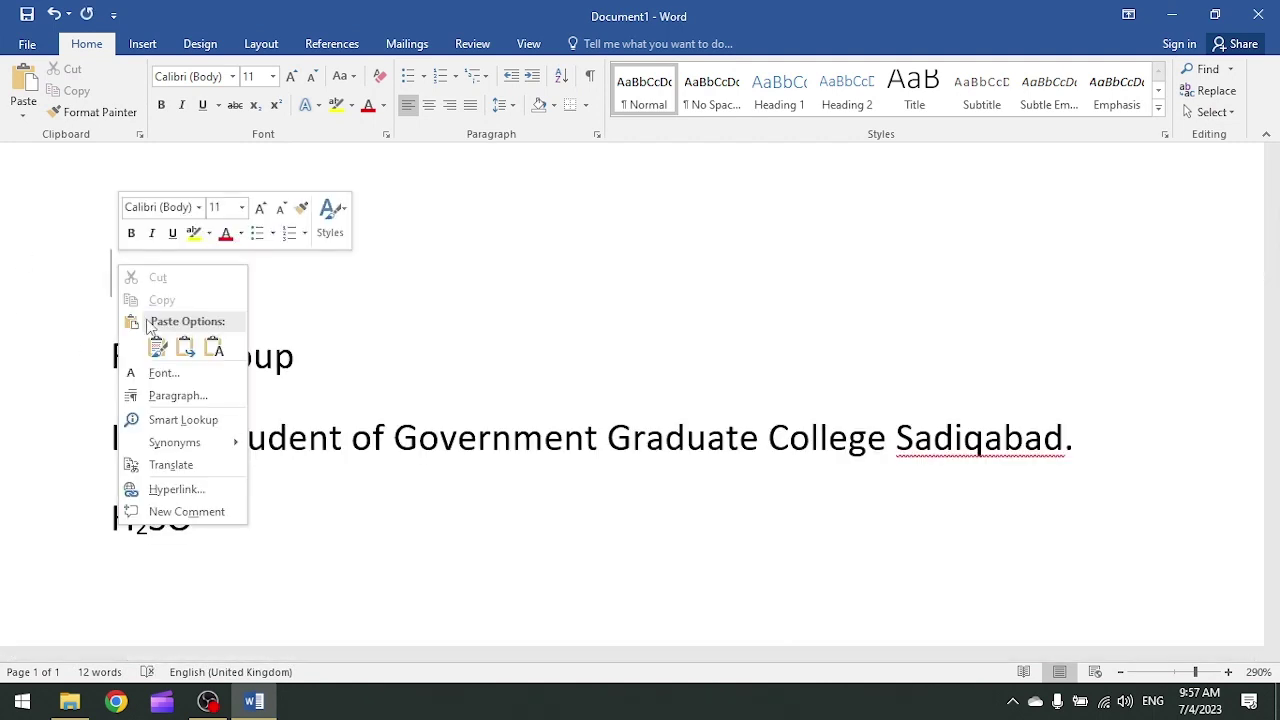
pyautogui.click(213, 348)
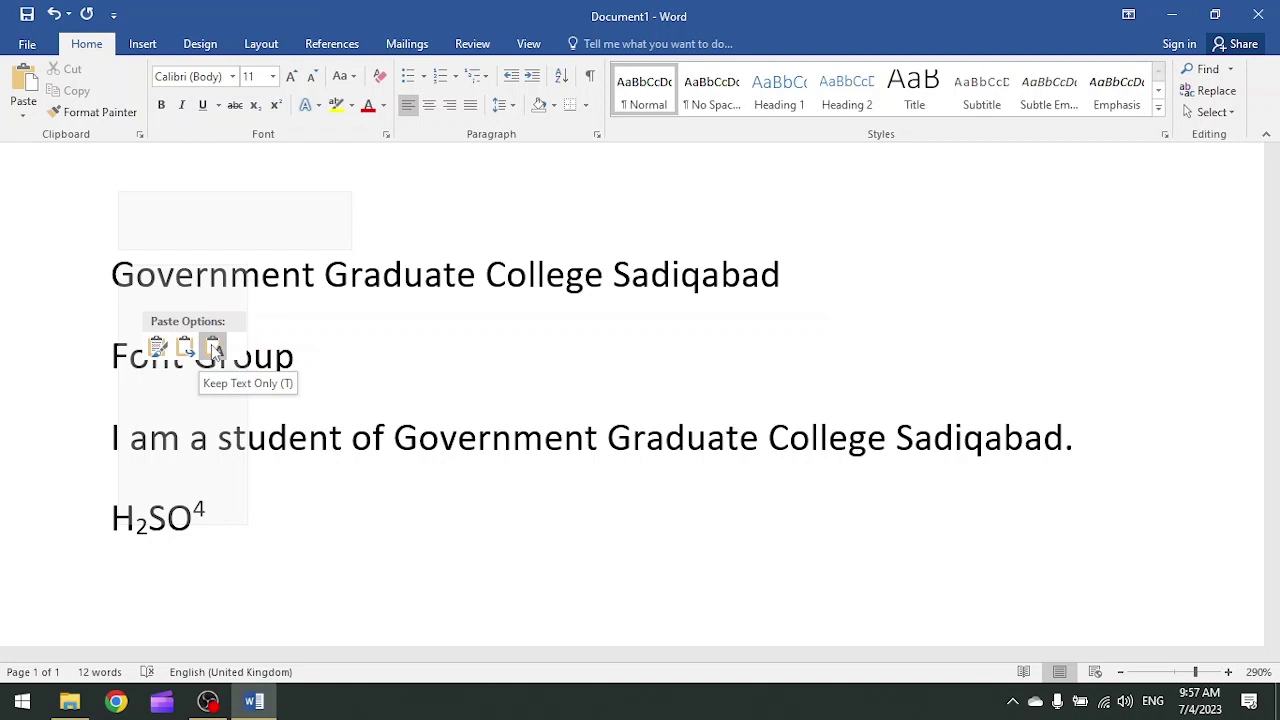
pyautogui.click(213, 348)
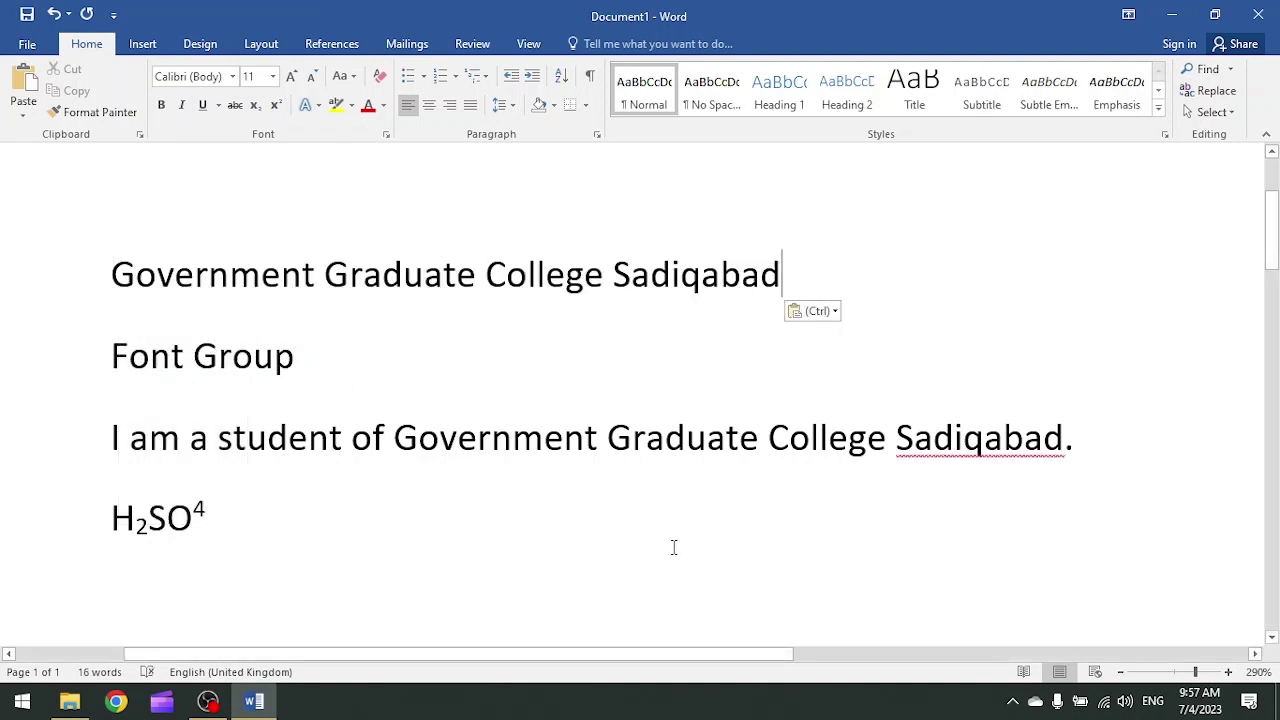
pyautogui.hotkey('ctrl', 'z')
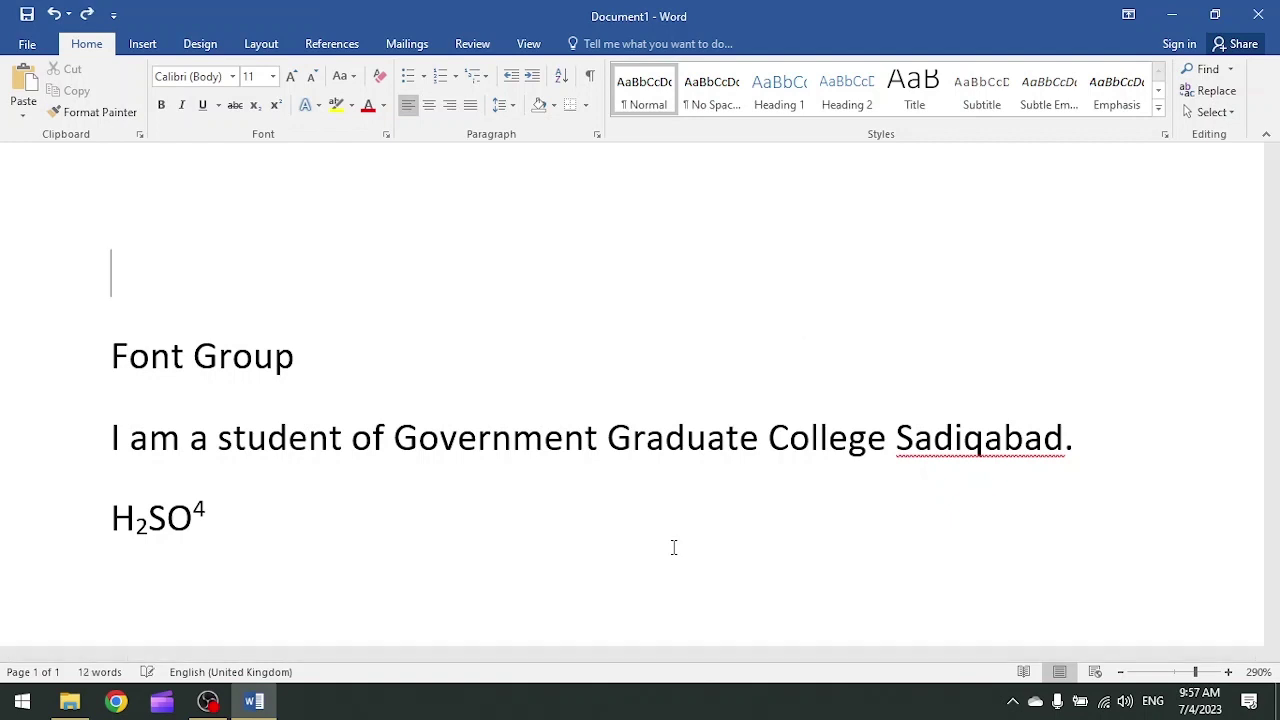
pyautogui.hotkey('ctrl', 'z')
pyautogui.hotkey('ctrl', 'z')
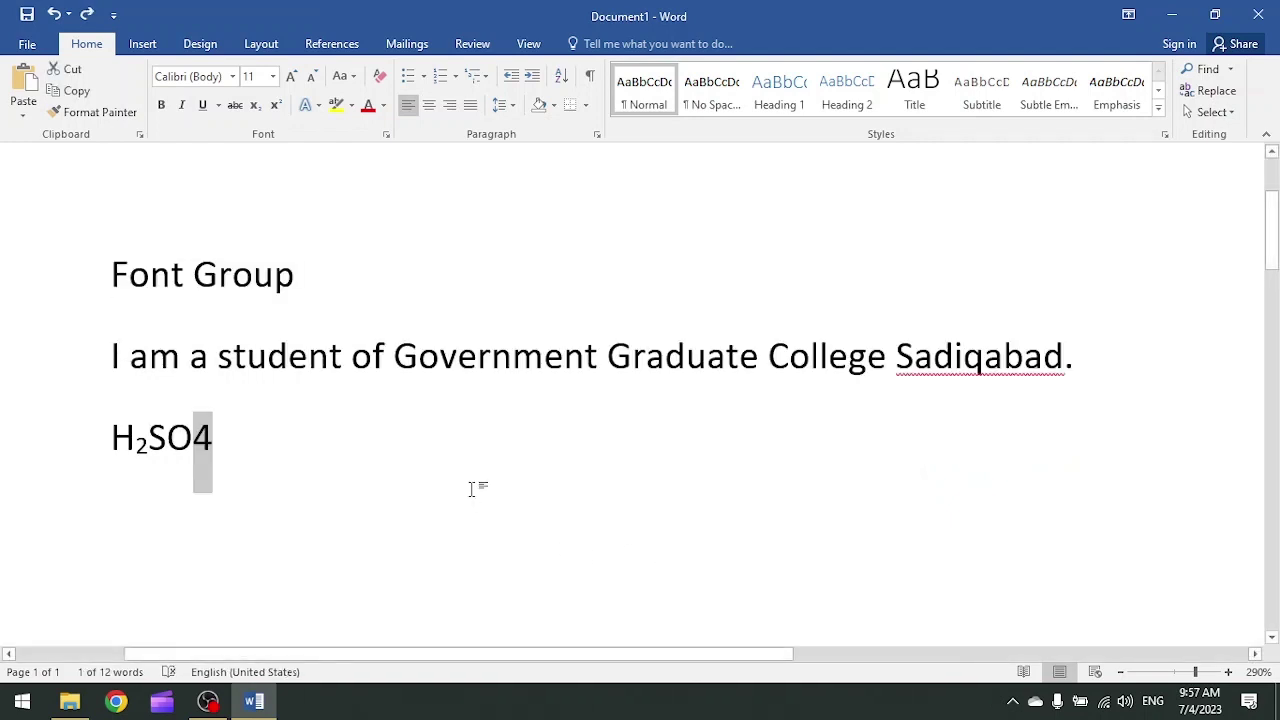
# - Superscript the 4 in H2SO4 and copy 'Government Graduate College Sadiqabad'
pyautogui.hotkey('ctrl', 'y')
pyautogui.click(392, 365)
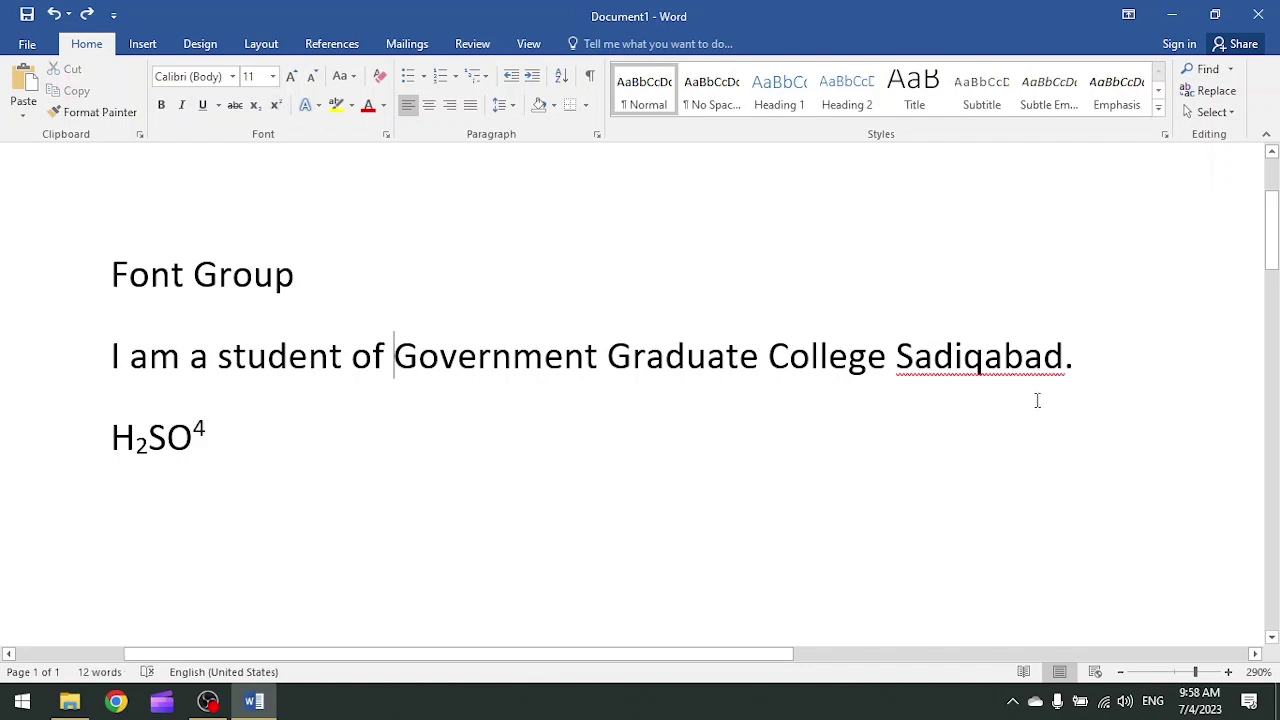
pyautogui.keyDown('shift'); pyautogui.click(1063, 365); pyautogui.keyUp('shift')
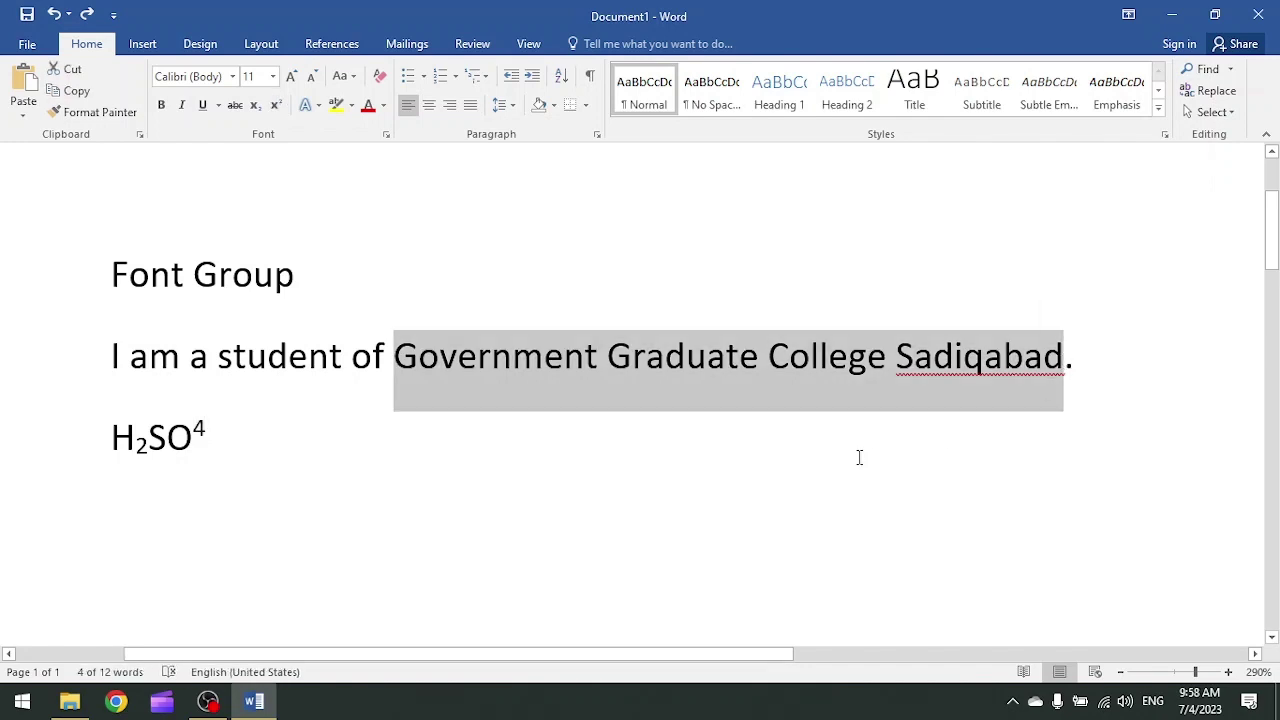
pyautogui.rightClick(778, 363)
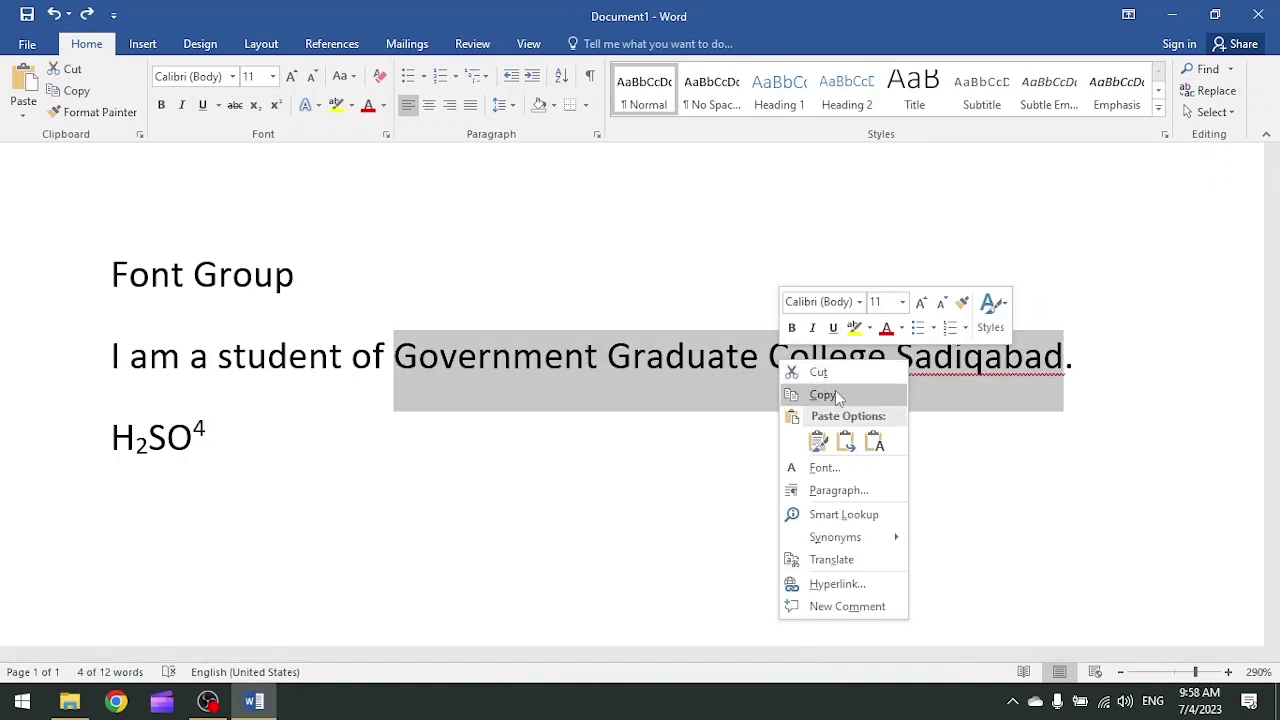
pyautogui.click(85, 95)
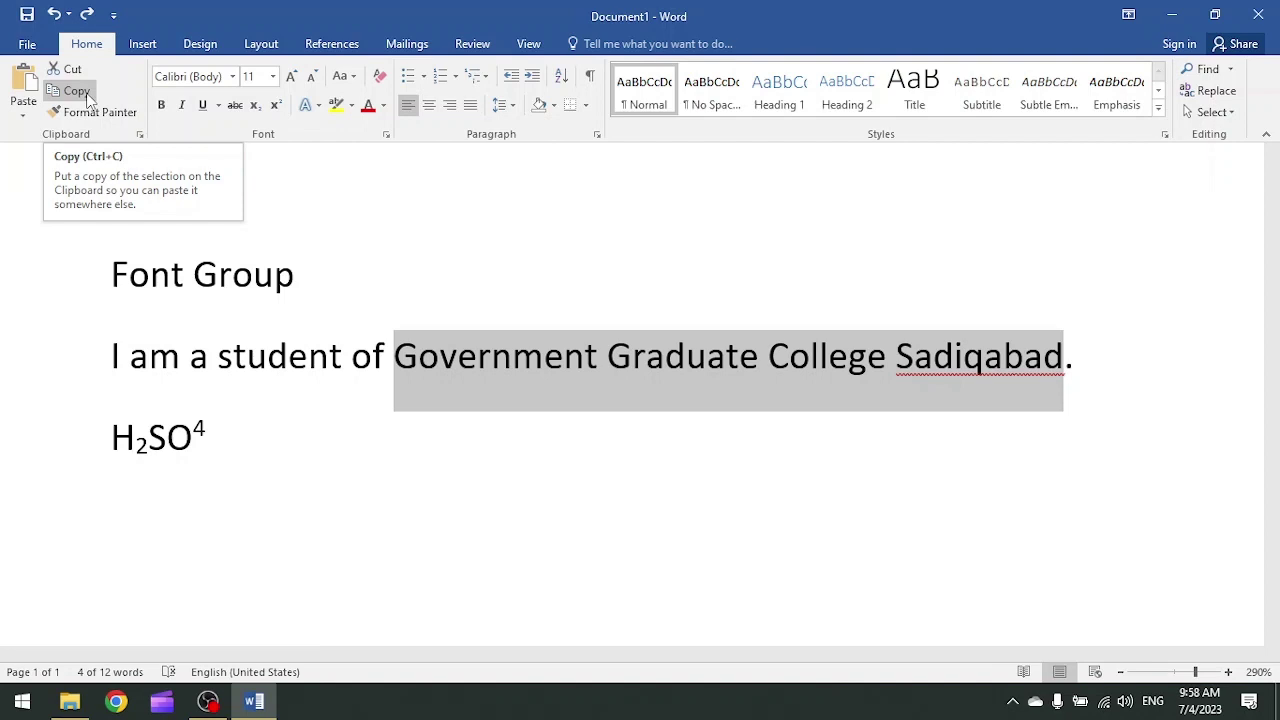
# - Paste the college name on a new line above Font Group
pyautogui.click(118, 270)
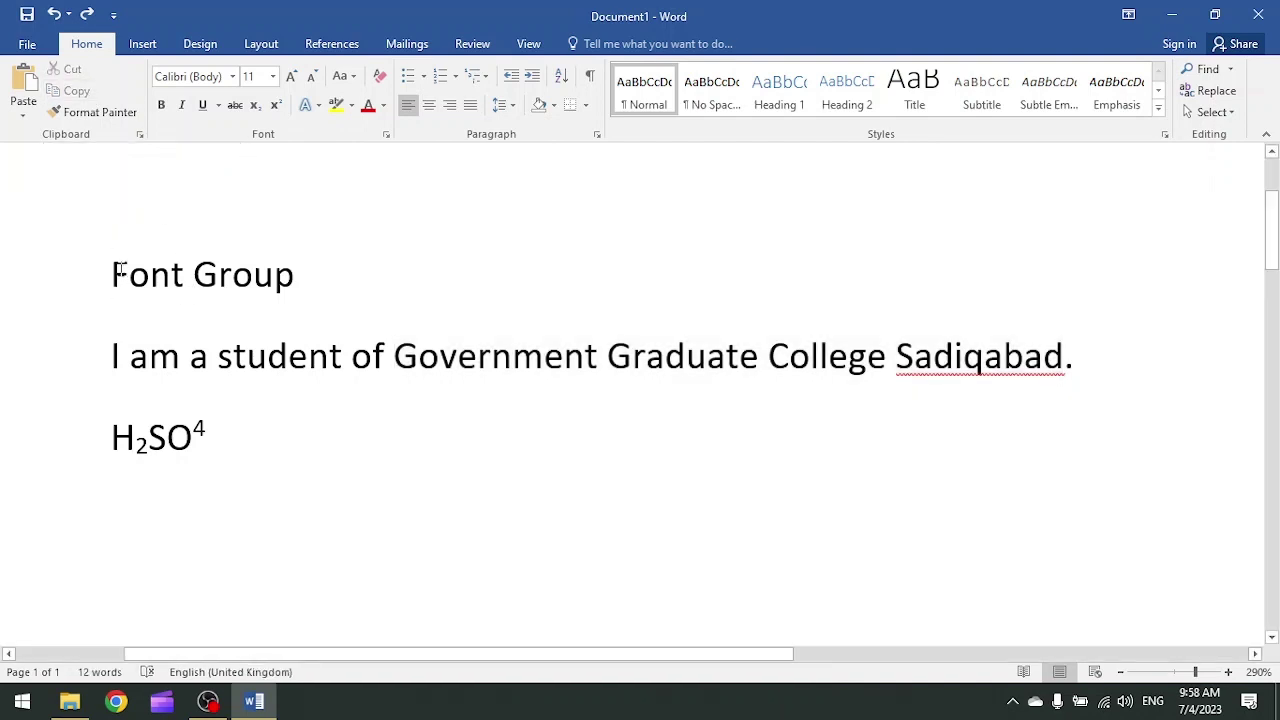
pyautogui.press('Return')
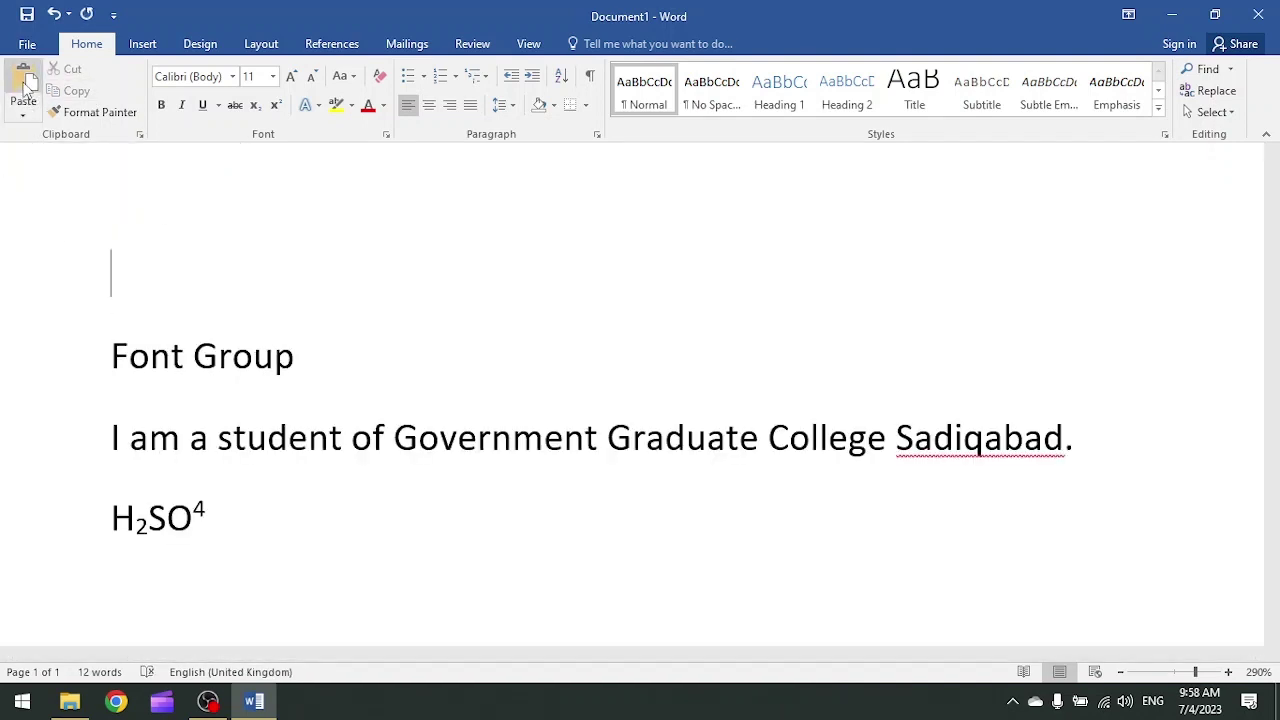
pyautogui.click(24, 86)
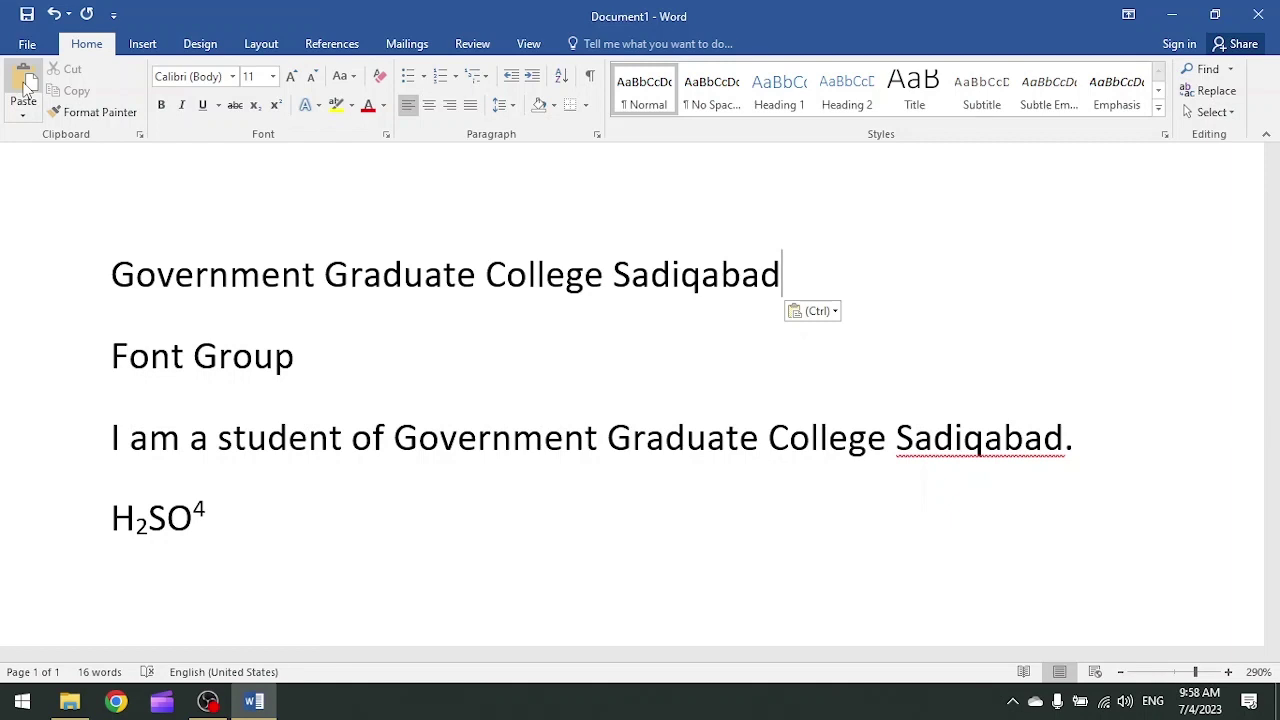
# - Paste several copies of the college name below H2SO4, then select the extra copies
pyautogui.press('Down')
pyautogui.press('Down')
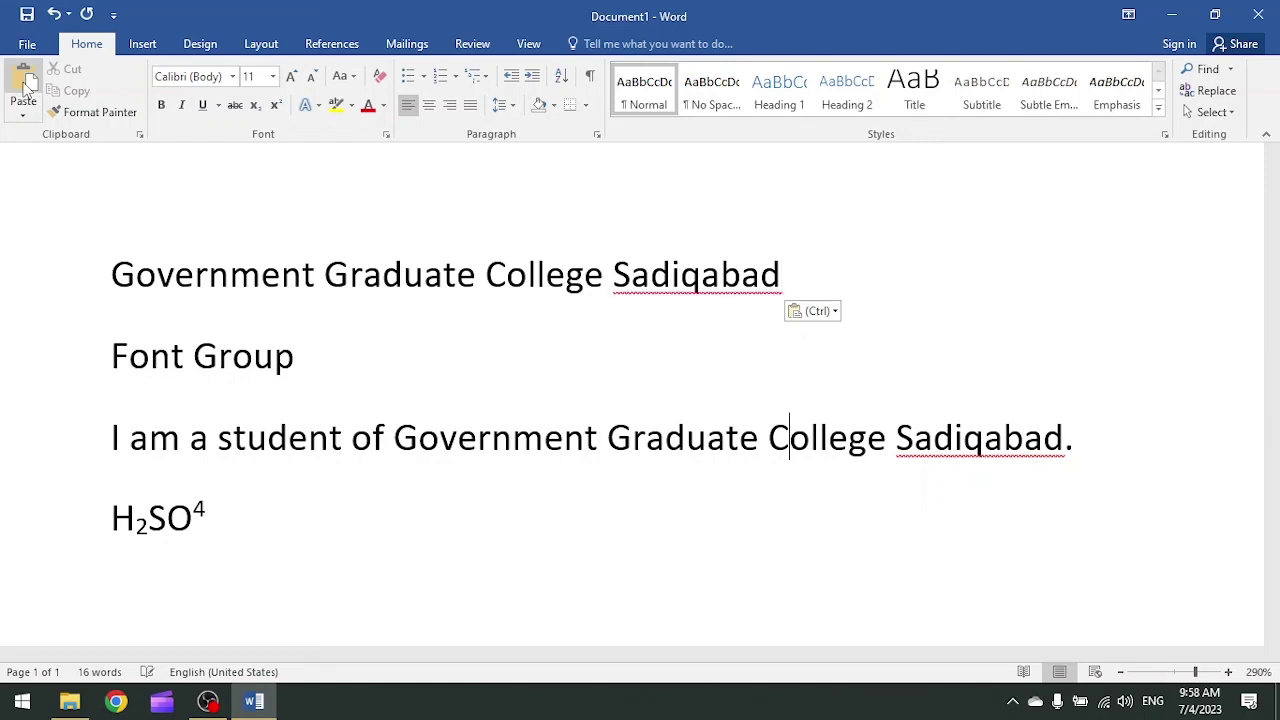
pyautogui.press('Down')
pyautogui.press('Down')
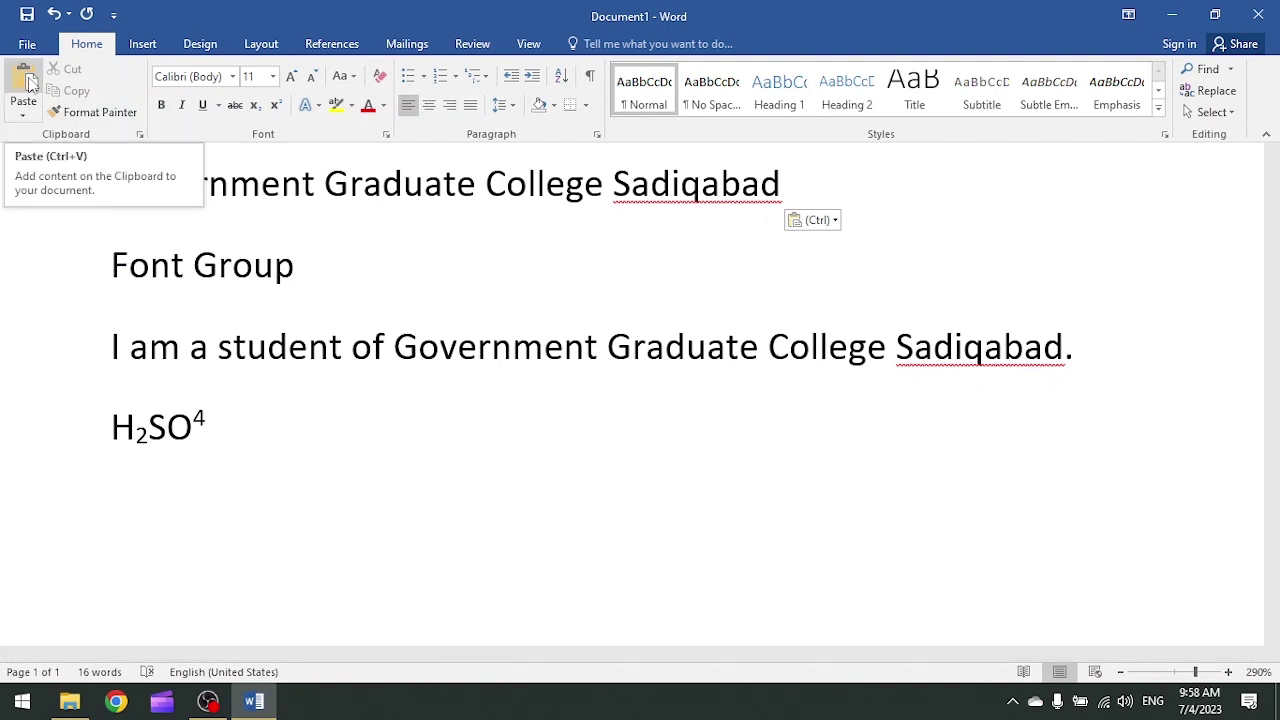
pyautogui.click(30, 82)
pyautogui.press('Return')
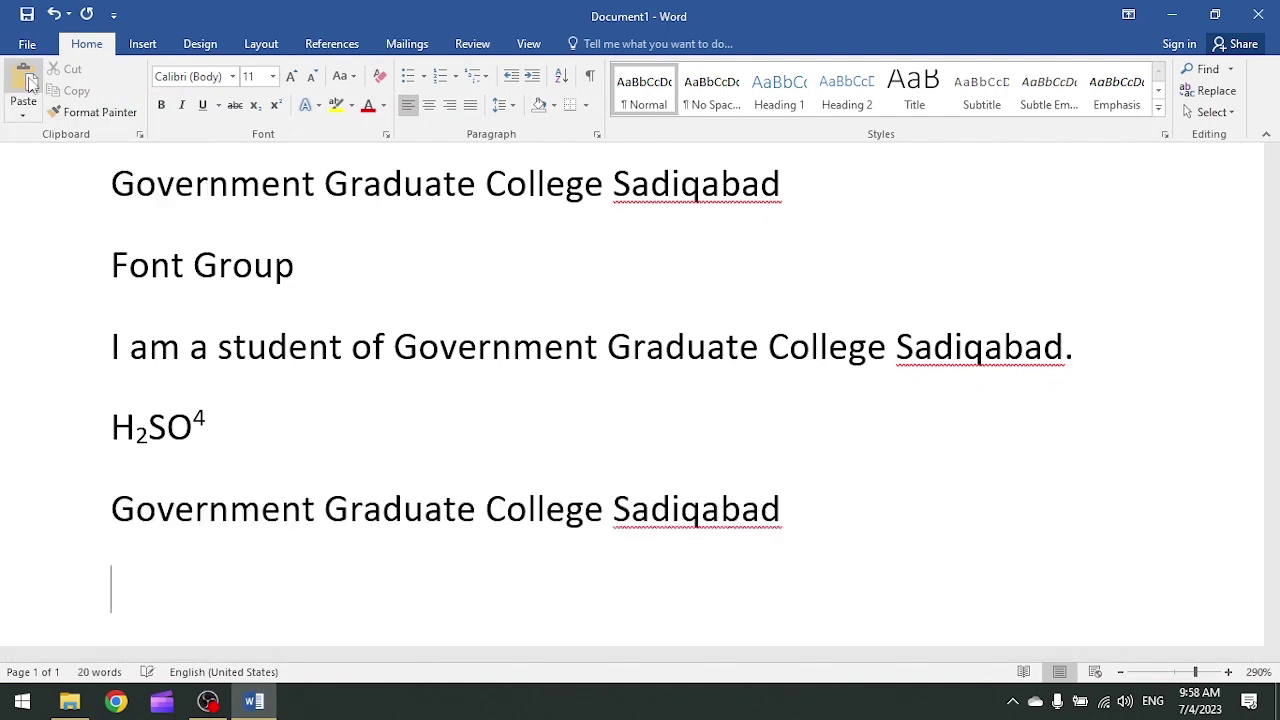
pyautogui.click(30, 82)
pyautogui.press('Return')
pyautogui.click(30, 82)
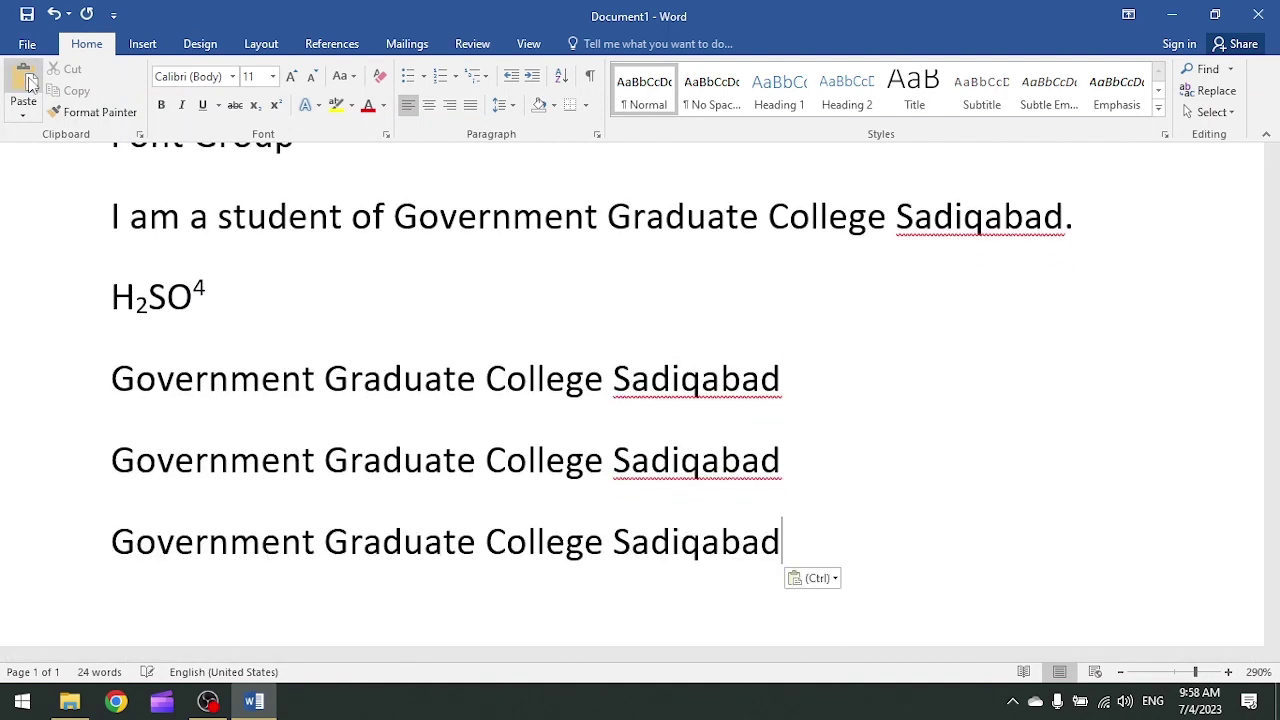
pyautogui.click(30, 82)
pyautogui.click(30, 82)
pyautogui.click(30, 82)
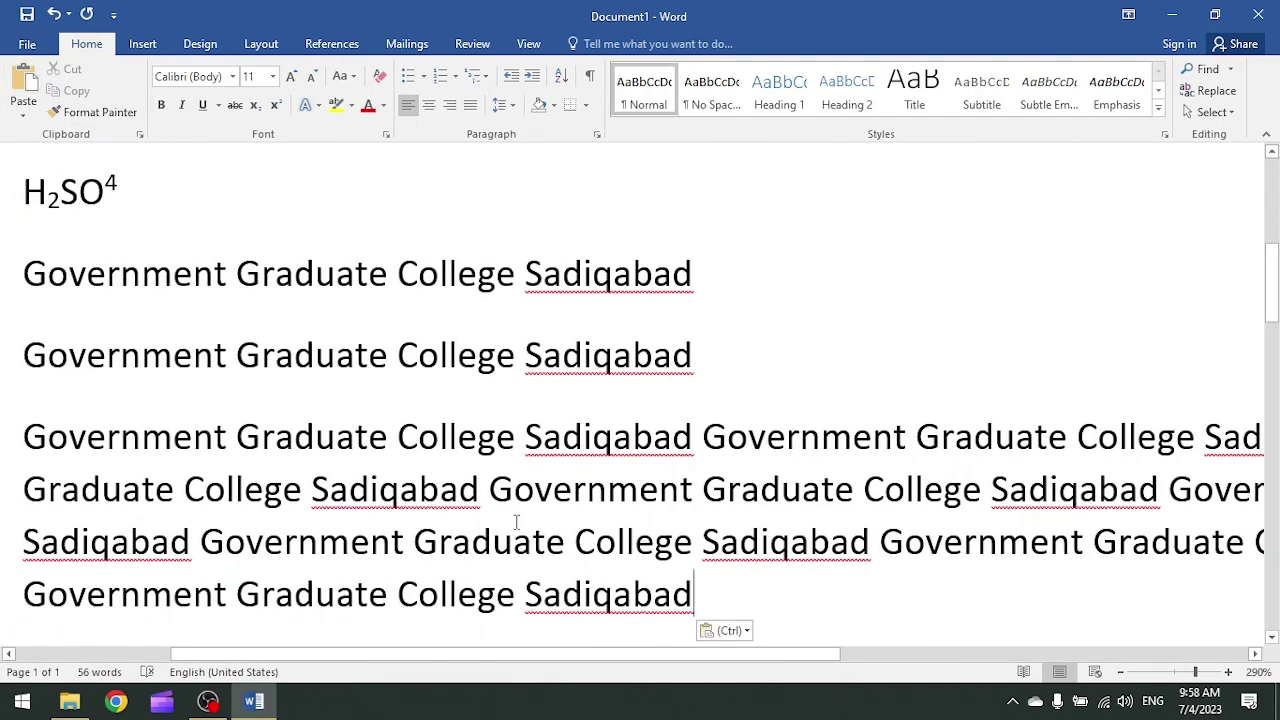
pyautogui.moveTo(694, 586); pyautogui.dragTo(86, 292)
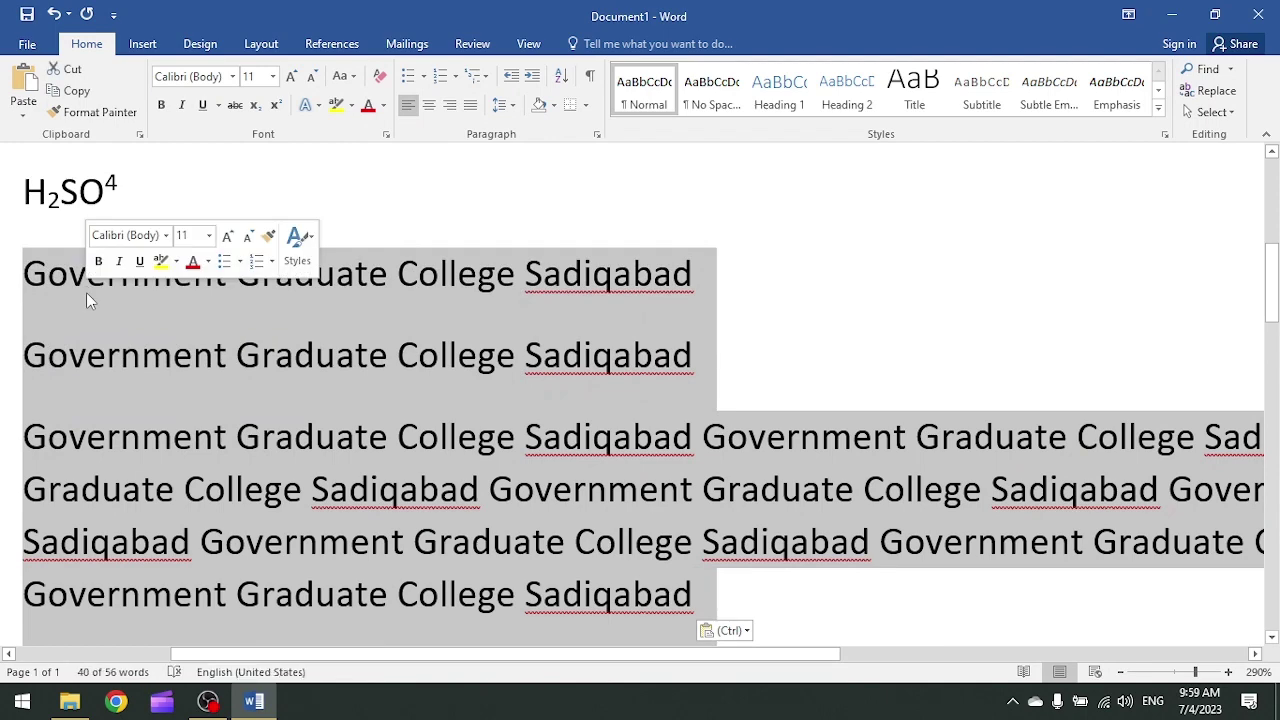
# - Delete the selected extra copies of the college name below H2SO4
pyautogui.press('BackSpace')
pyautogui.scroll(4, 211, 423)
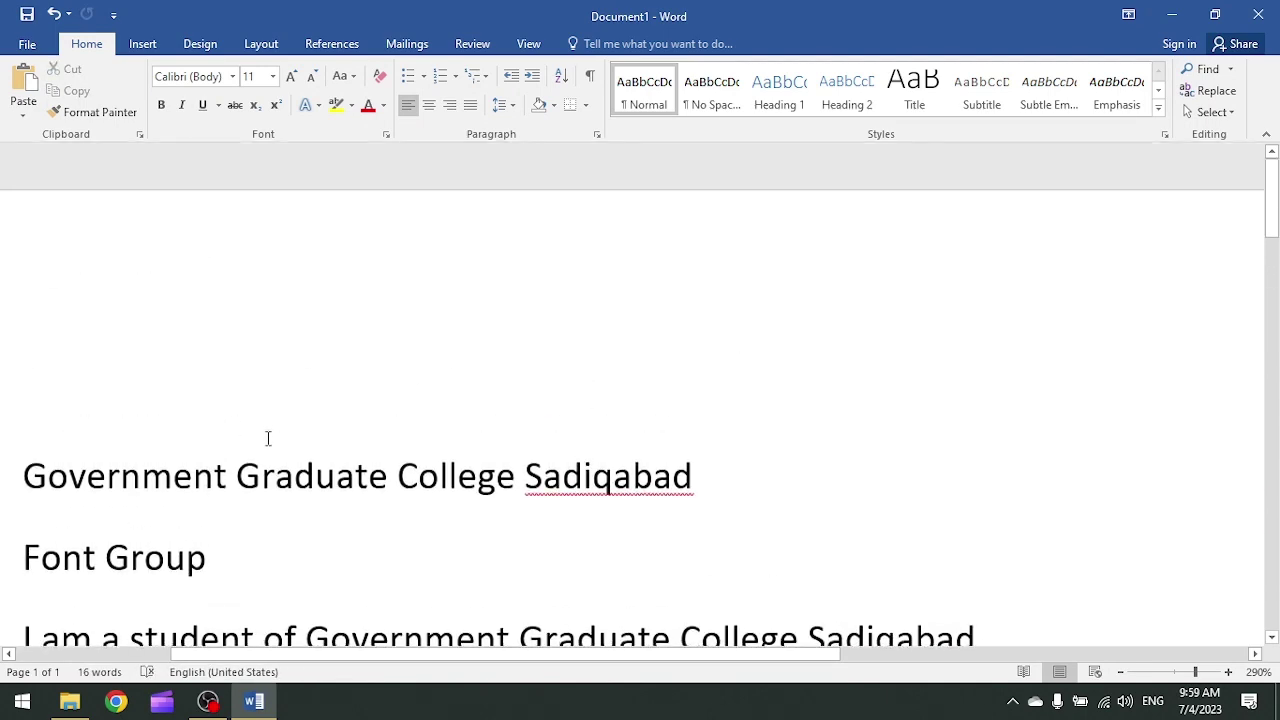
pyautogui.scroll(-2, 269, 445)
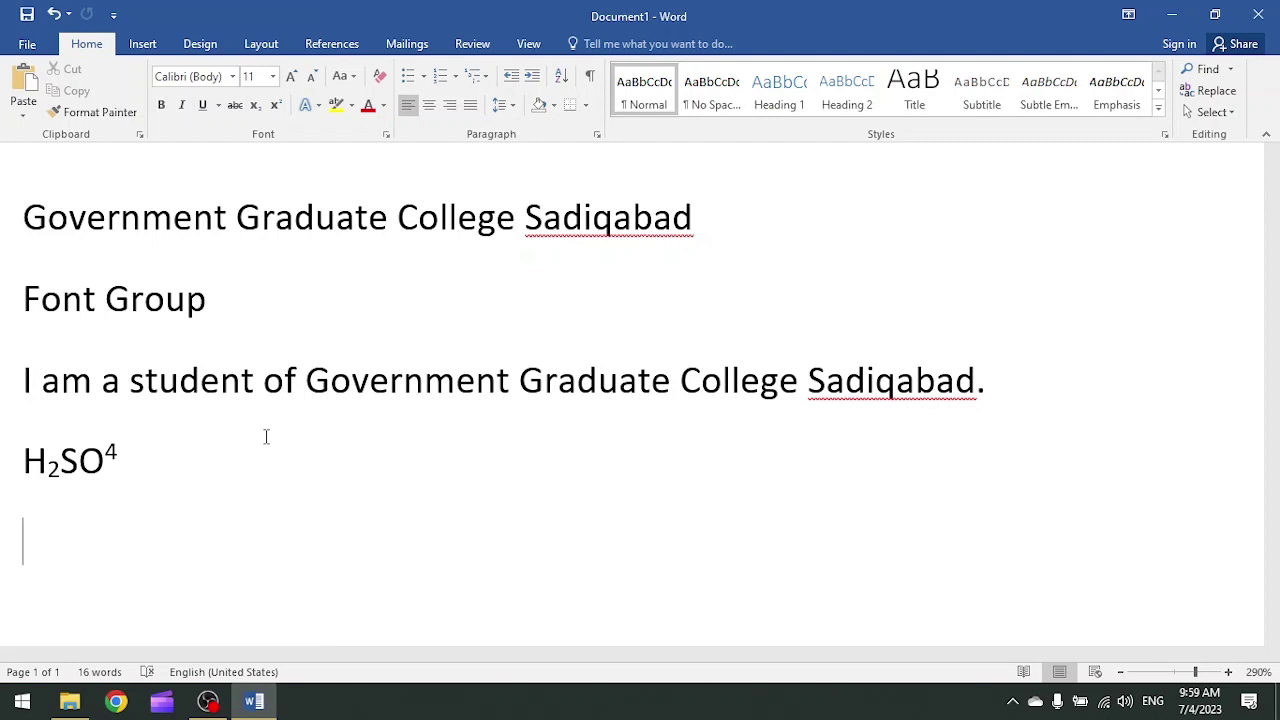
pyautogui.scroll(-4, 237, 311)
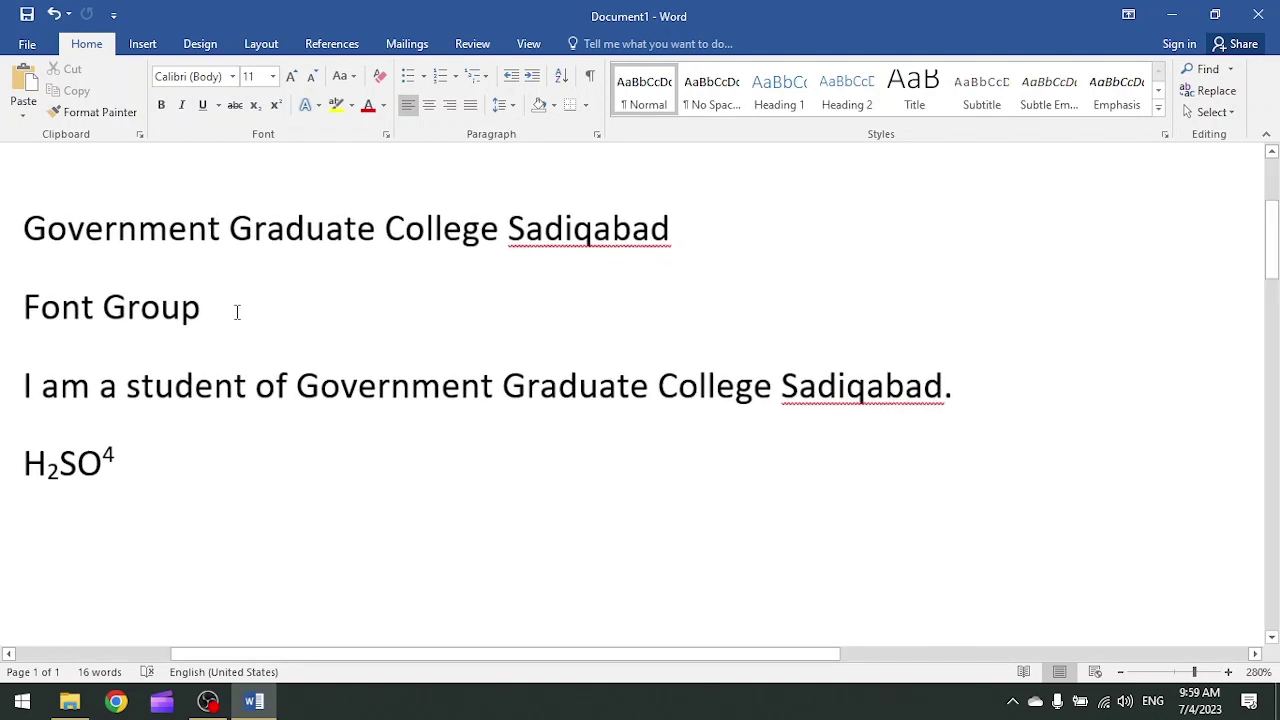
# - Cut the H2SO4 line, paste it right after Font Group, and remove the leftover empty line
pyautogui.moveTo(487, 655); pyautogui.dragTo(422, 655)
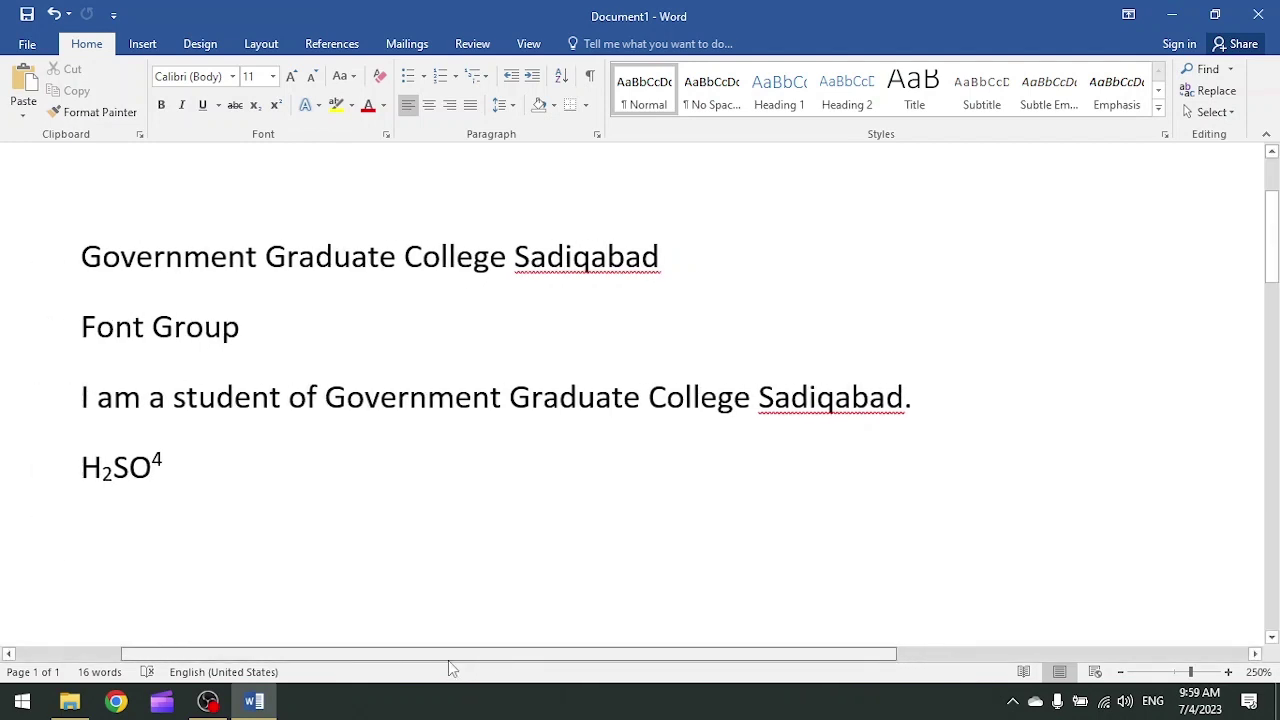
pyautogui.moveTo(228, 472); pyautogui.dragTo(130, 473)
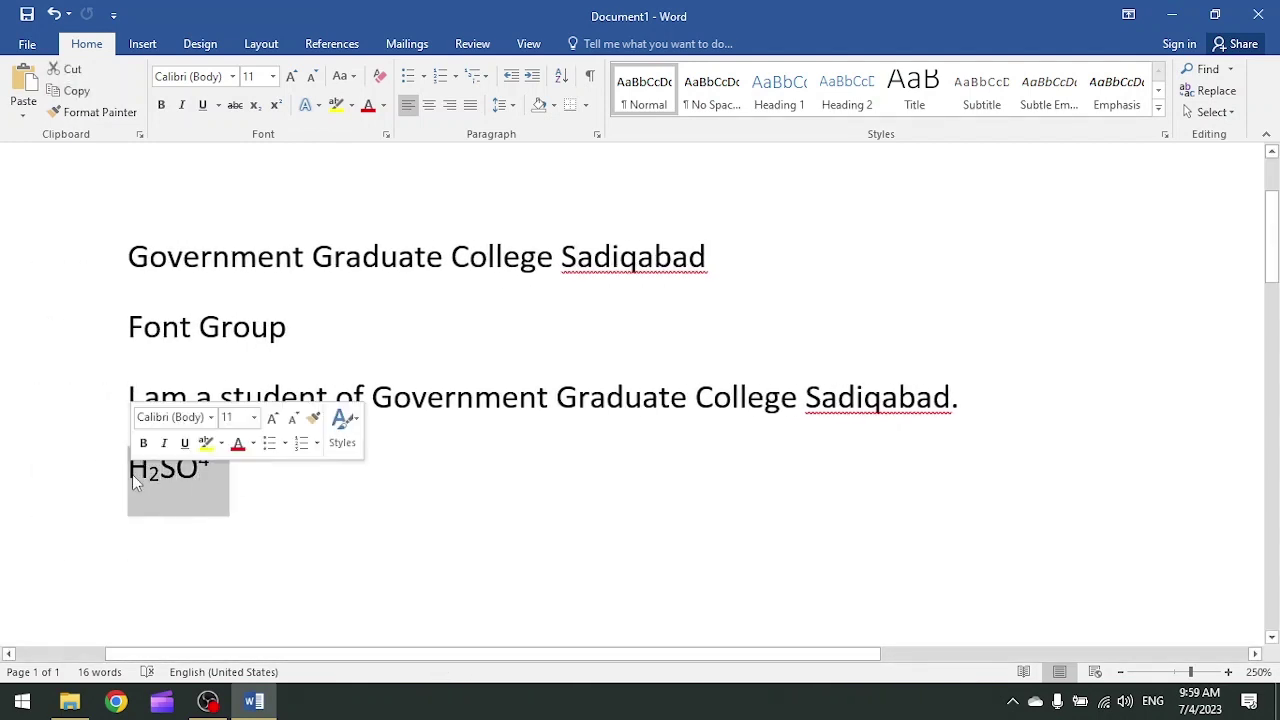
pyautogui.click(294, 330)
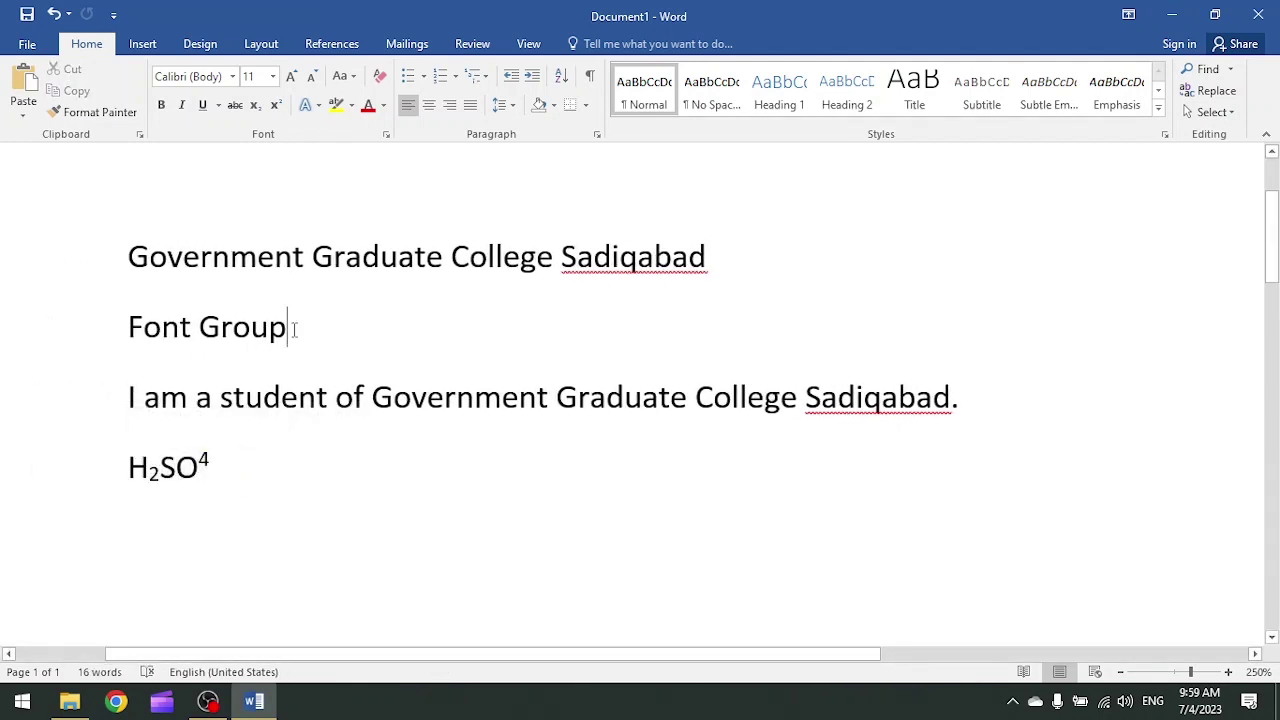
pyautogui.moveTo(228, 466); pyautogui.dragTo(128, 468)
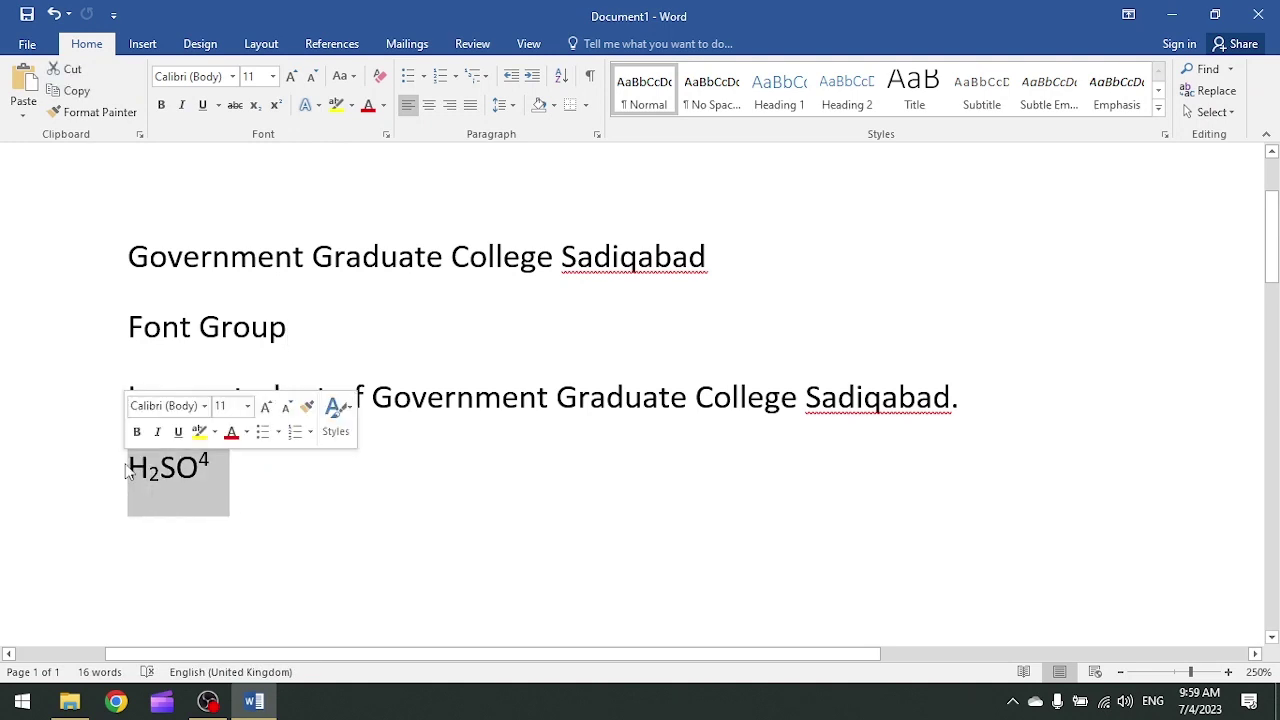
pyautogui.click(76, 76)
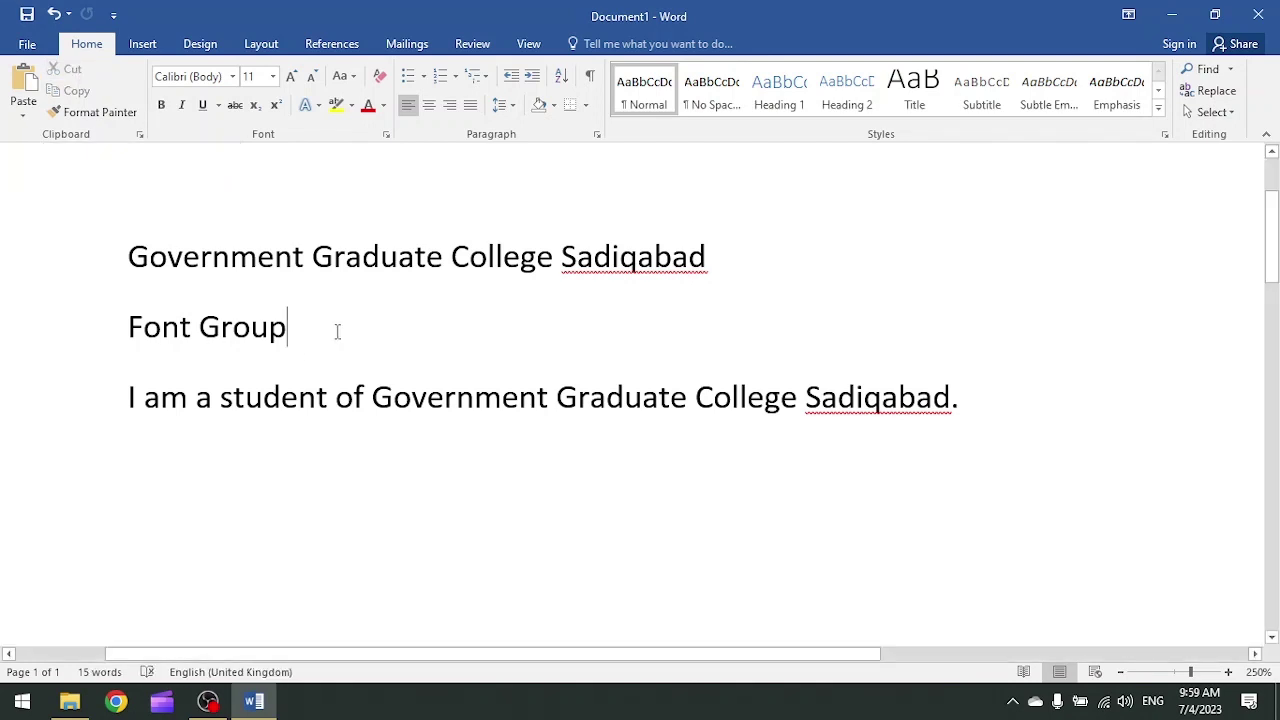
pyautogui.click(24, 84)
pyautogui.press('BackSpace')
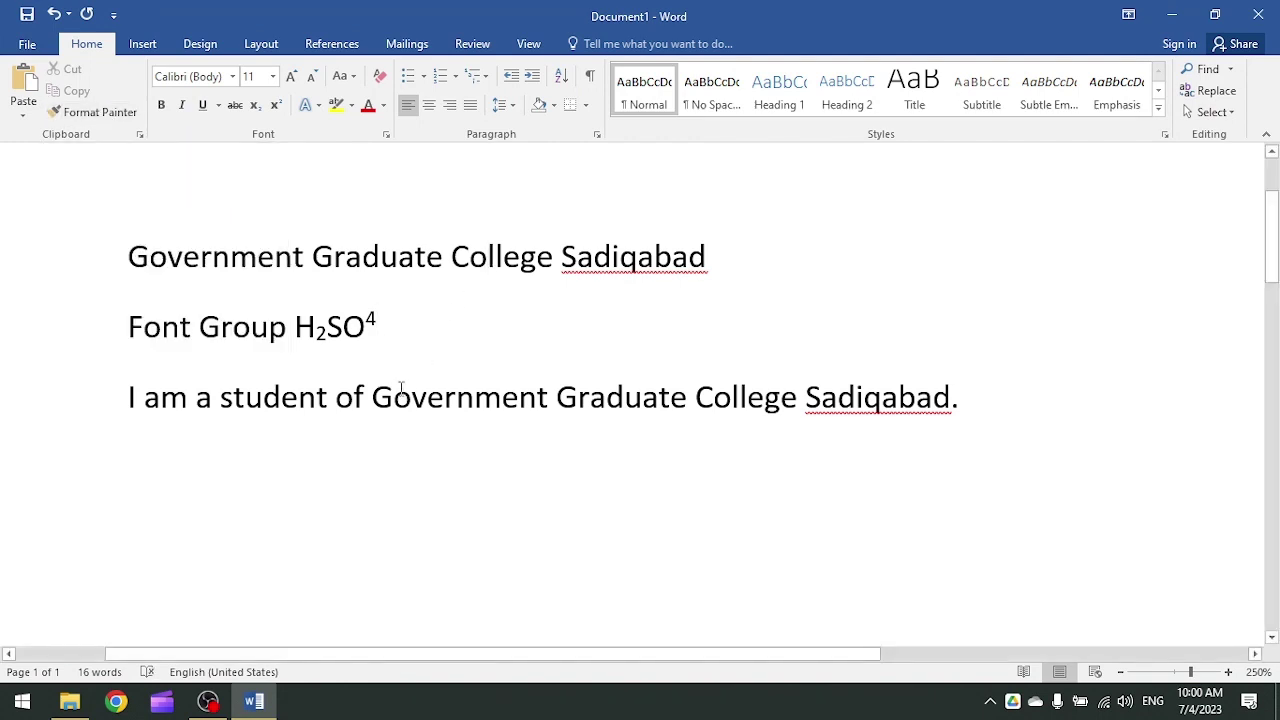
# - Format 'Government' in the sentence as Bahnschrift 16 pt, bold, italic and underlined
pyautogui.moveTo(374, 397); pyautogui.dragTo(557, 398)
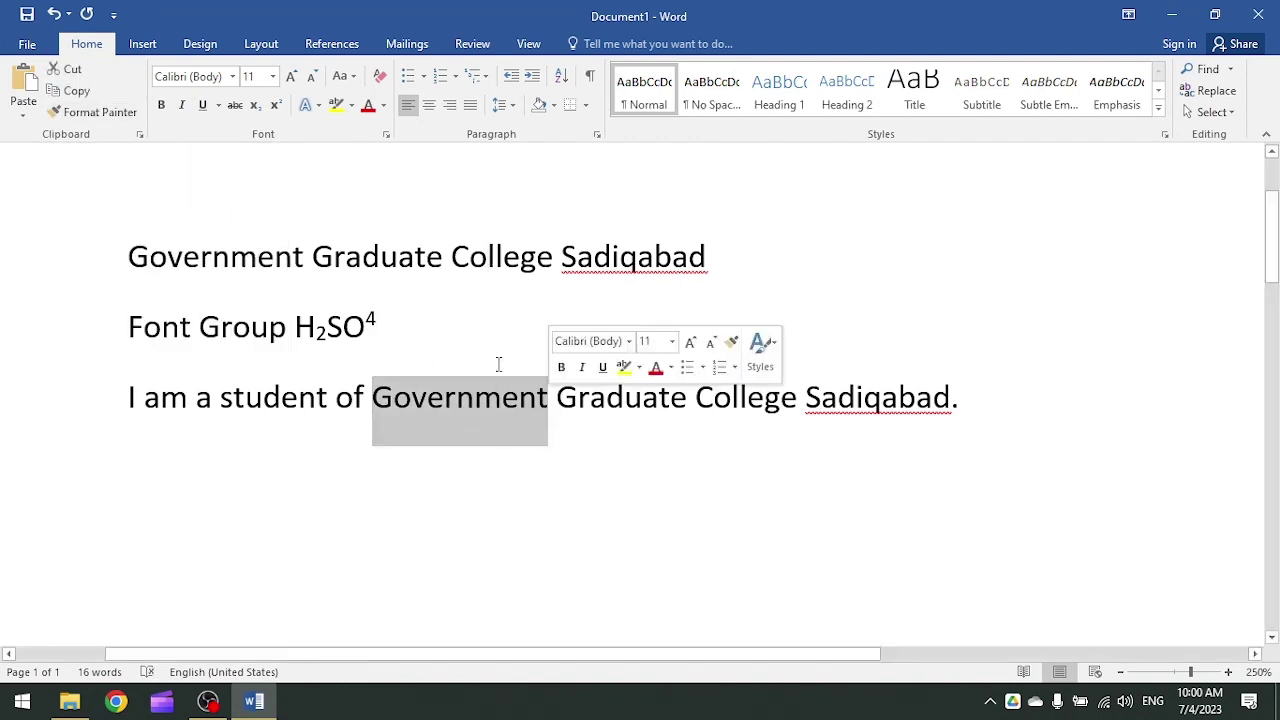
pyautogui.click(232, 76)
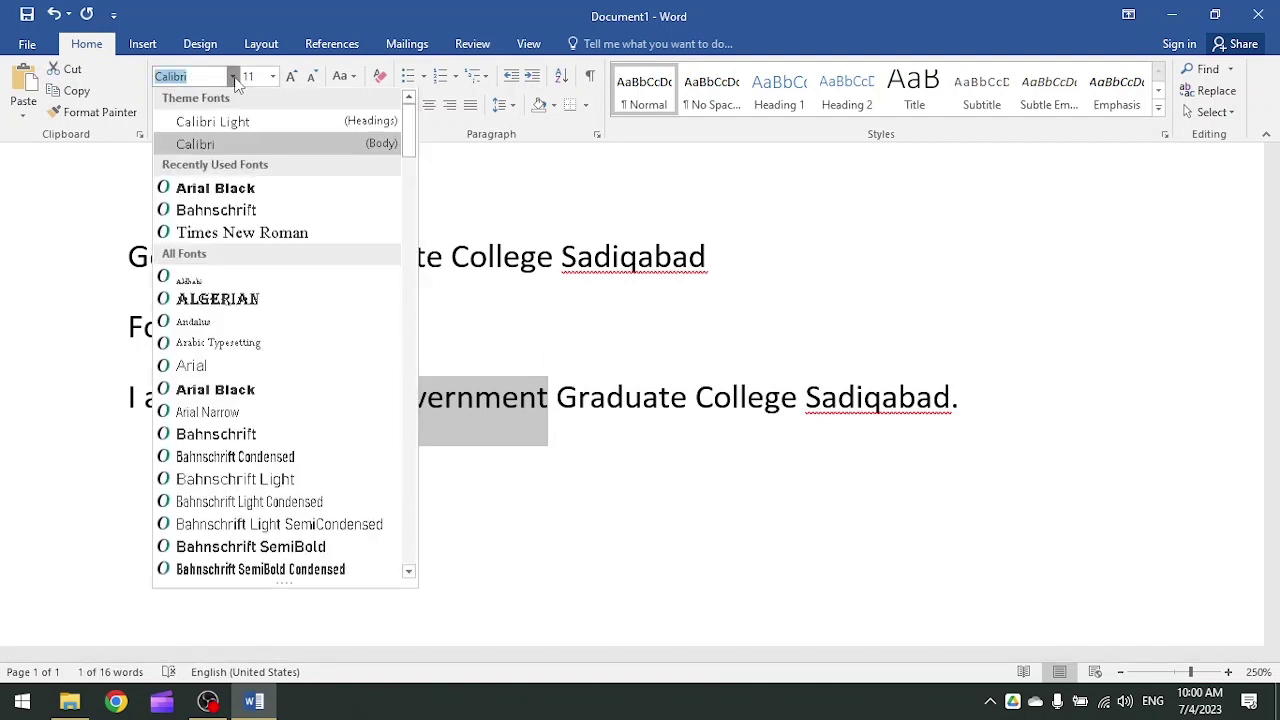
pyautogui.click(216, 211)
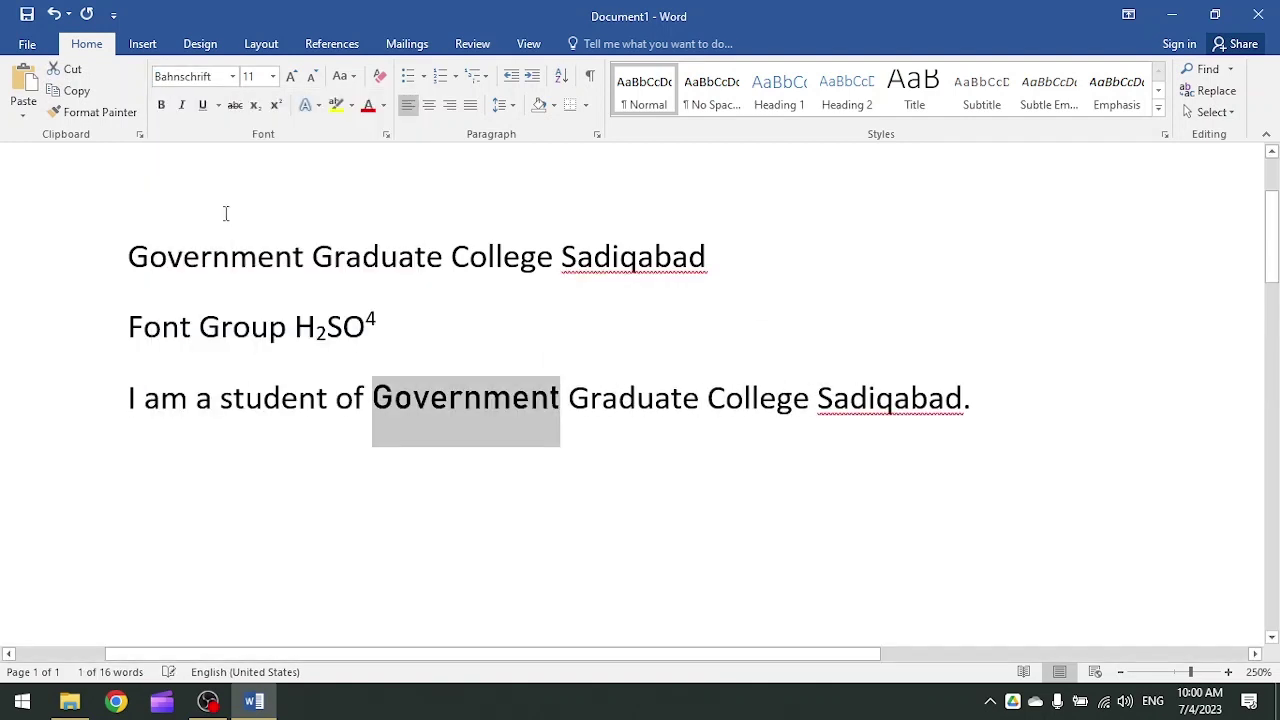
pyautogui.click(295, 80)
pyautogui.click(295, 80)
pyautogui.click(295, 80)
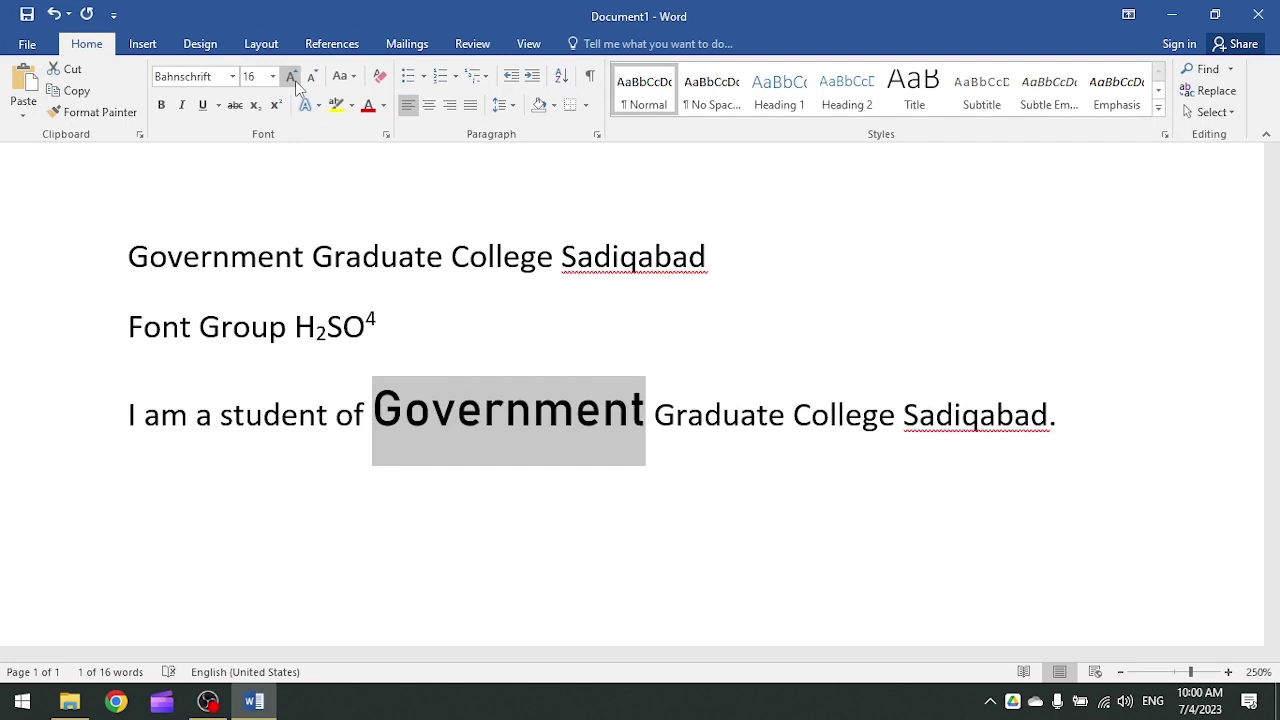
pyautogui.click(161, 105)
pyautogui.click(182, 105)
pyautogui.click(203, 110)
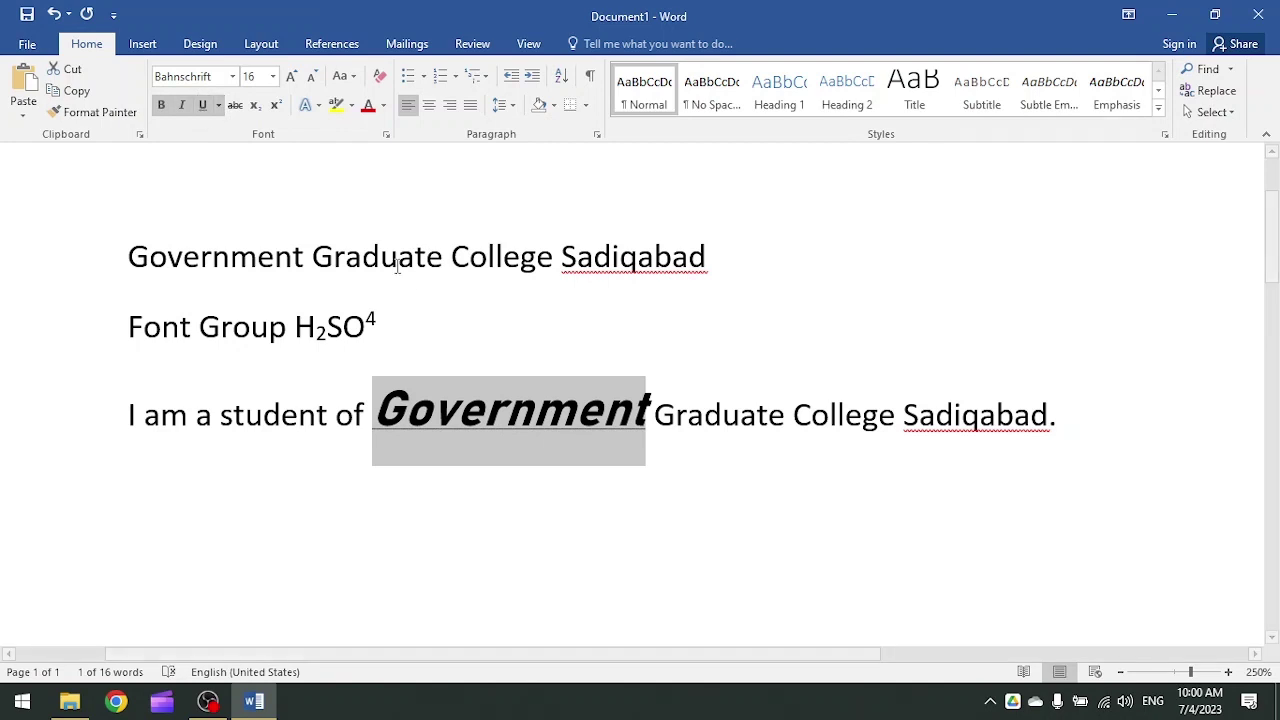
pyautogui.moveTo(130, 257); pyautogui.dragTo(303, 257)
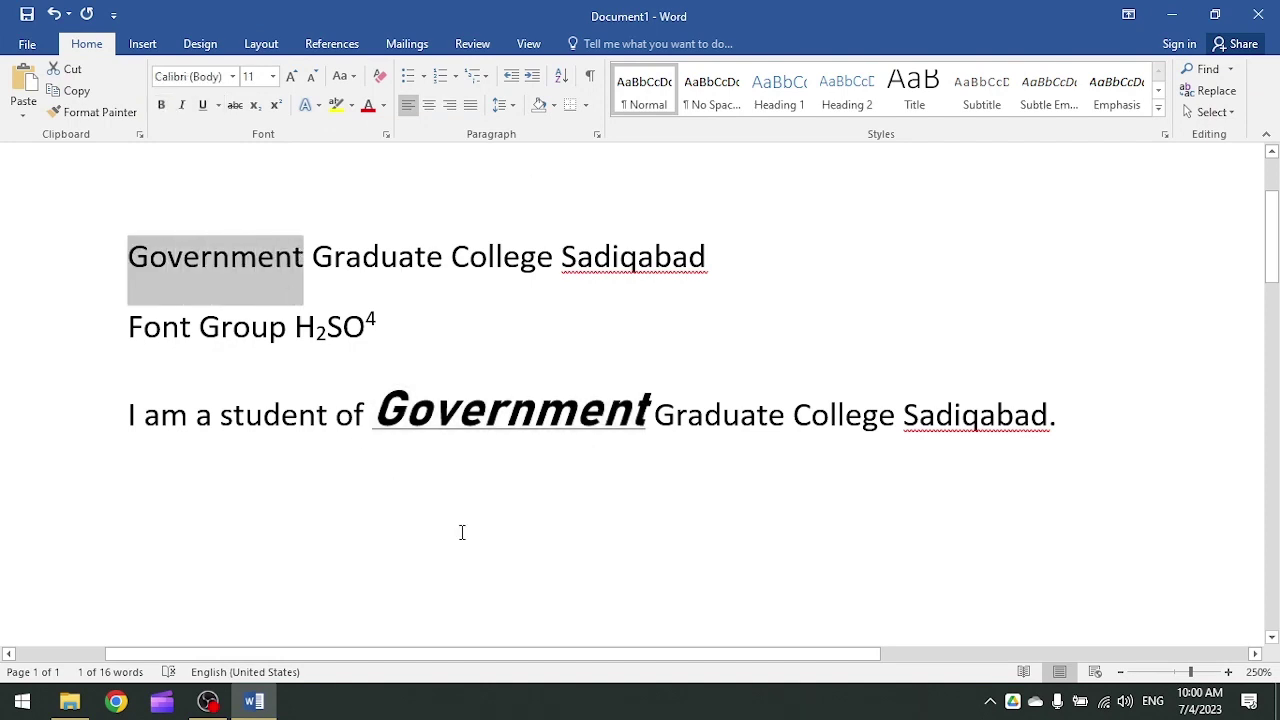
pyautogui.click(489, 415)
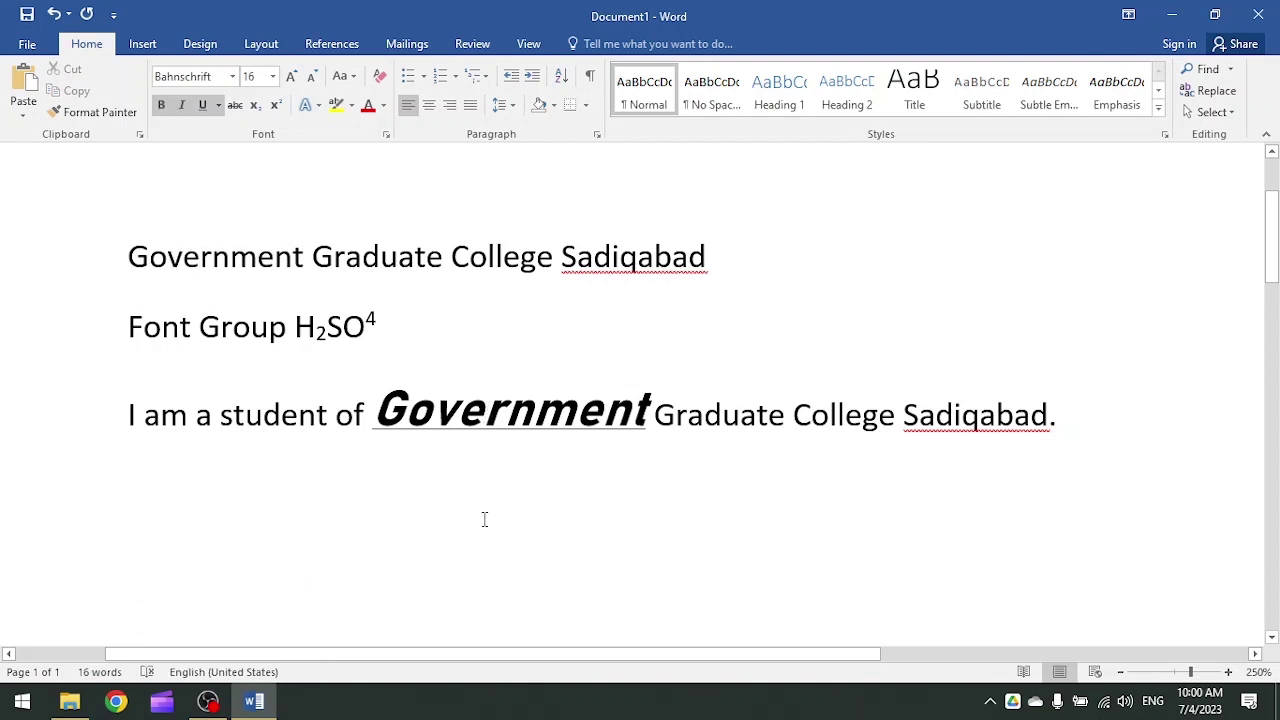
pyautogui.click(213, 258)
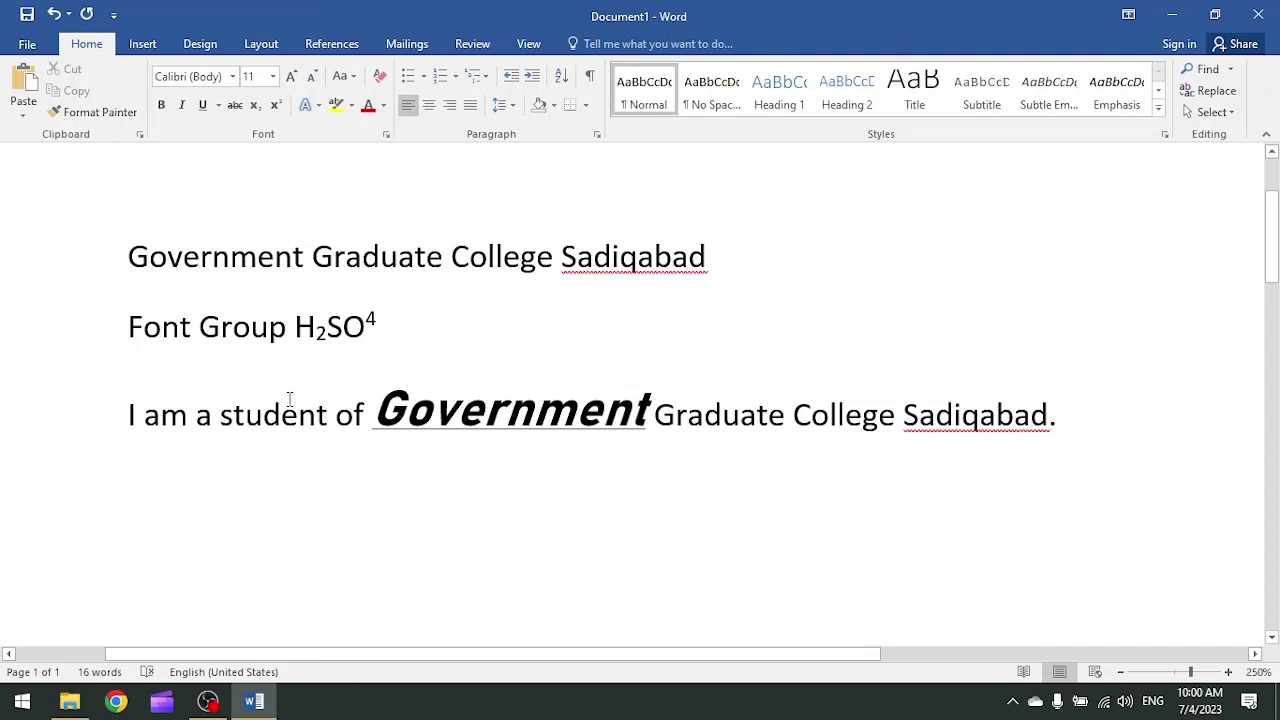
pyautogui.click(432, 410)
pyautogui.press('Right')
pyautogui.press('Right')
pyautogui.press('Right')
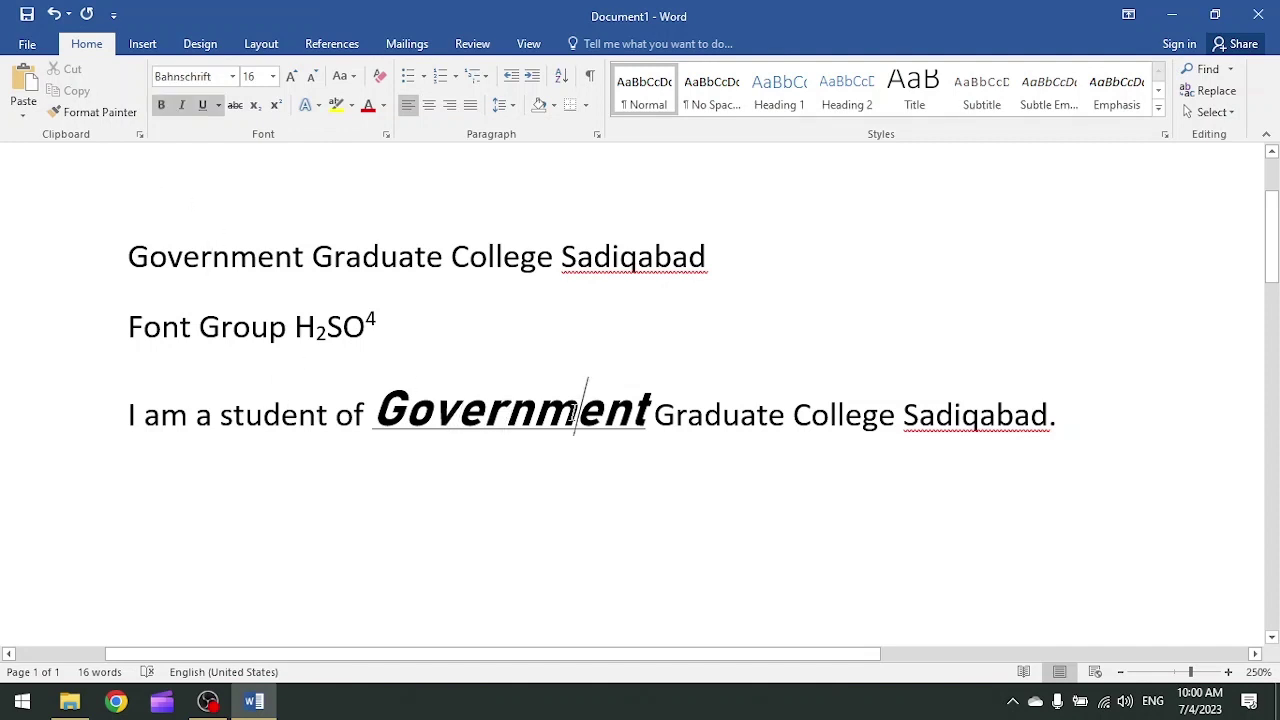
pyautogui.press('Left')
pyautogui.press('Left')
pyautogui.press('Left')
pyautogui.press('Left')
pyautogui.press('Right')
pyautogui.press('Right')
pyautogui.press('Right')
pyautogui.press('Right')
pyautogui.press('Right')
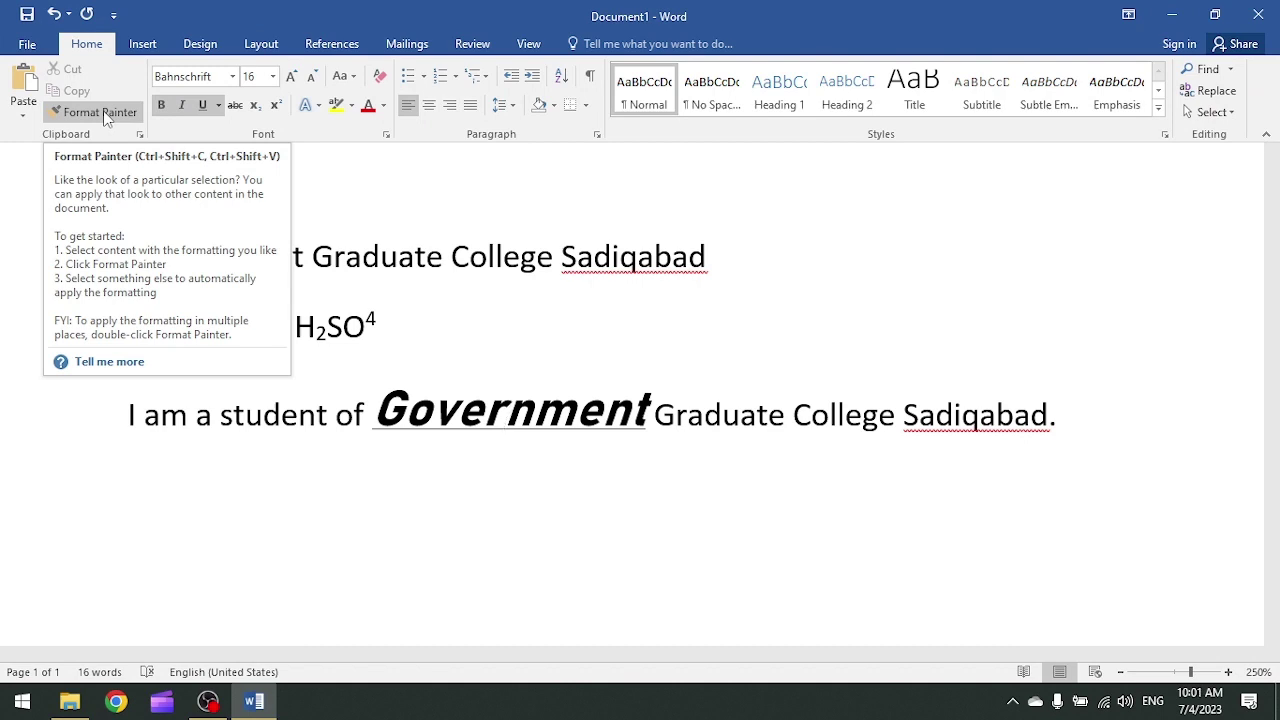
pyautogui.click(107, 117)
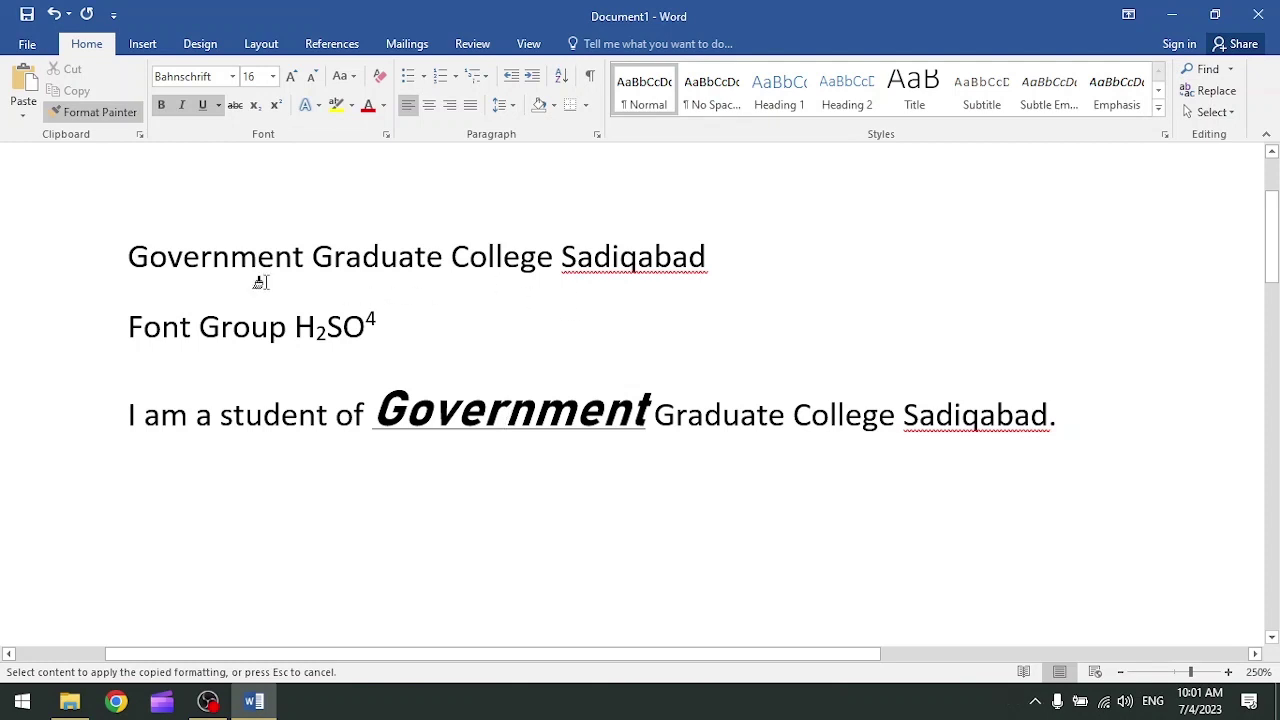
pyautogui.moveTo(128, 256); pyautogui.dragTo(300, 256)
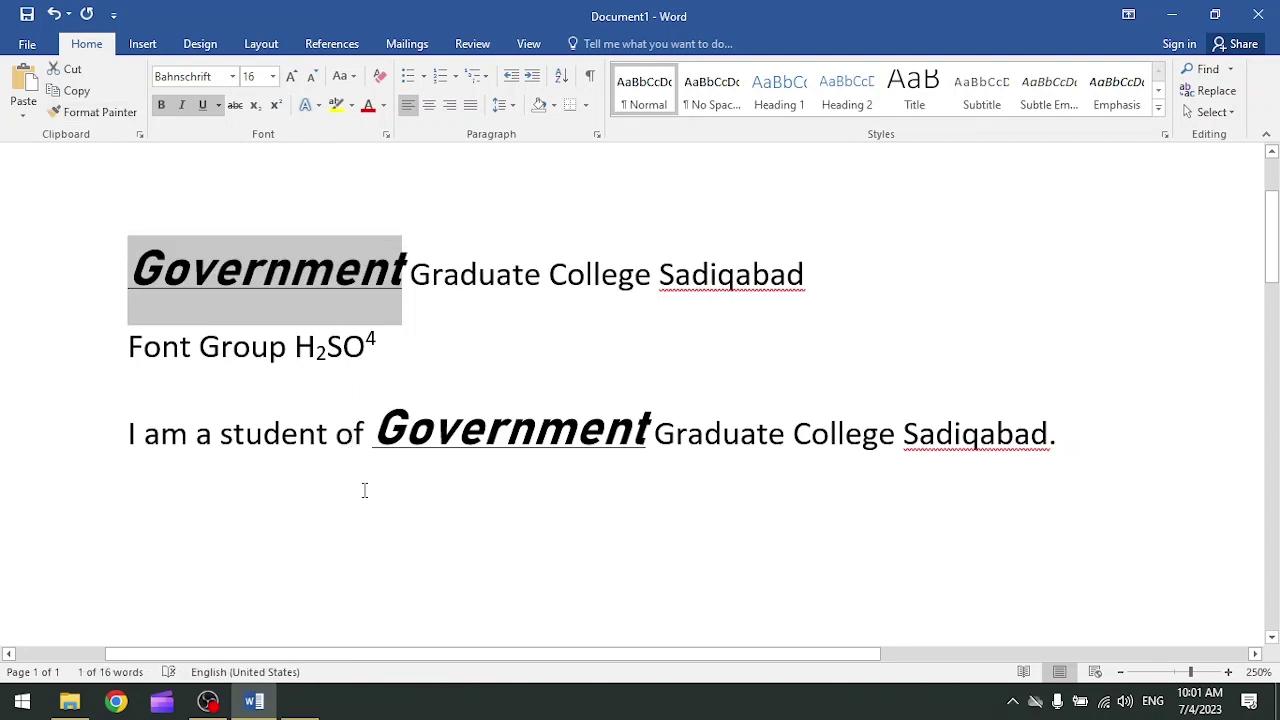
pyautogui.click(975, 437)
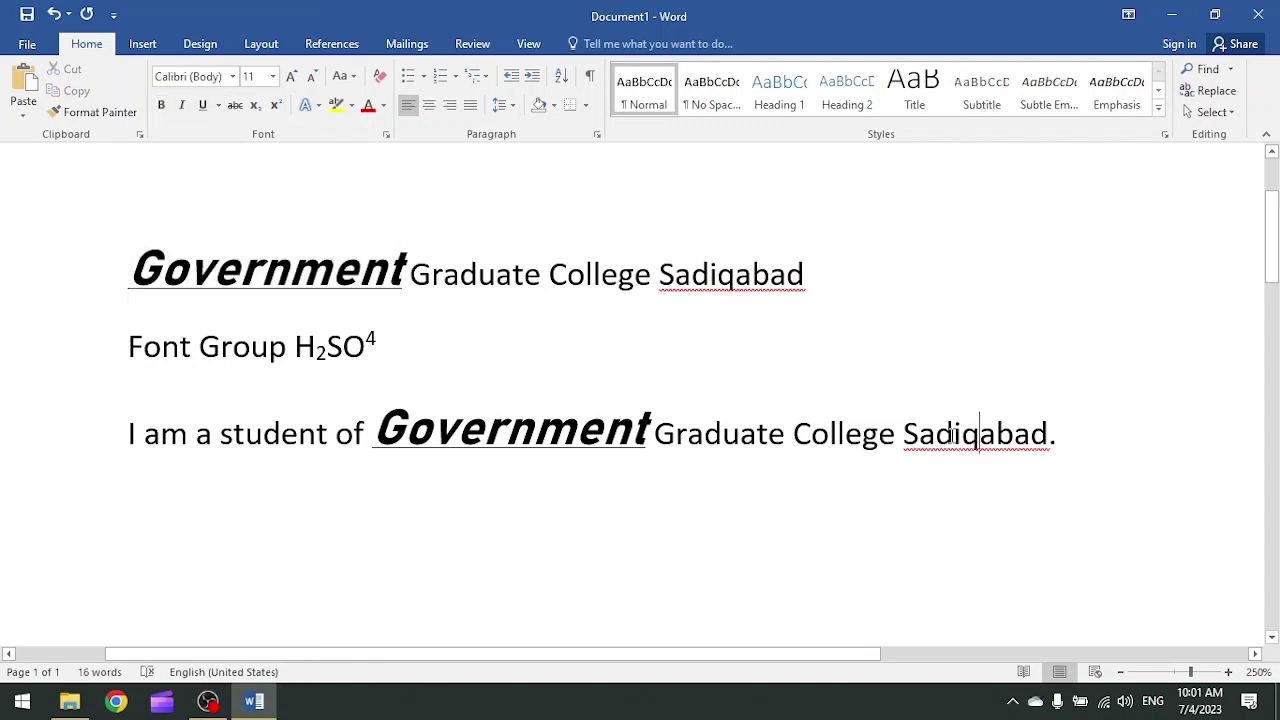
pyautogui.press('Right')
pyautogui.click(105, 115)
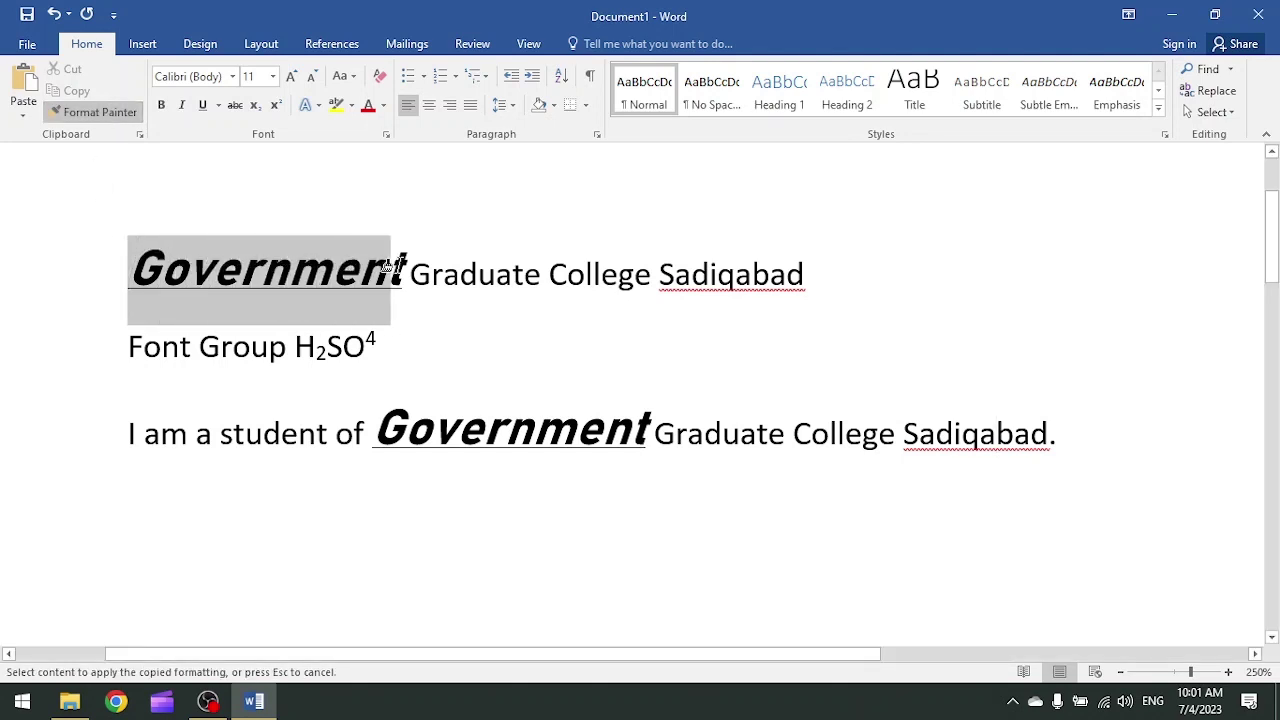
pyautogui.moveTo(297, 258); pyautogui.dragTo(406, 265)
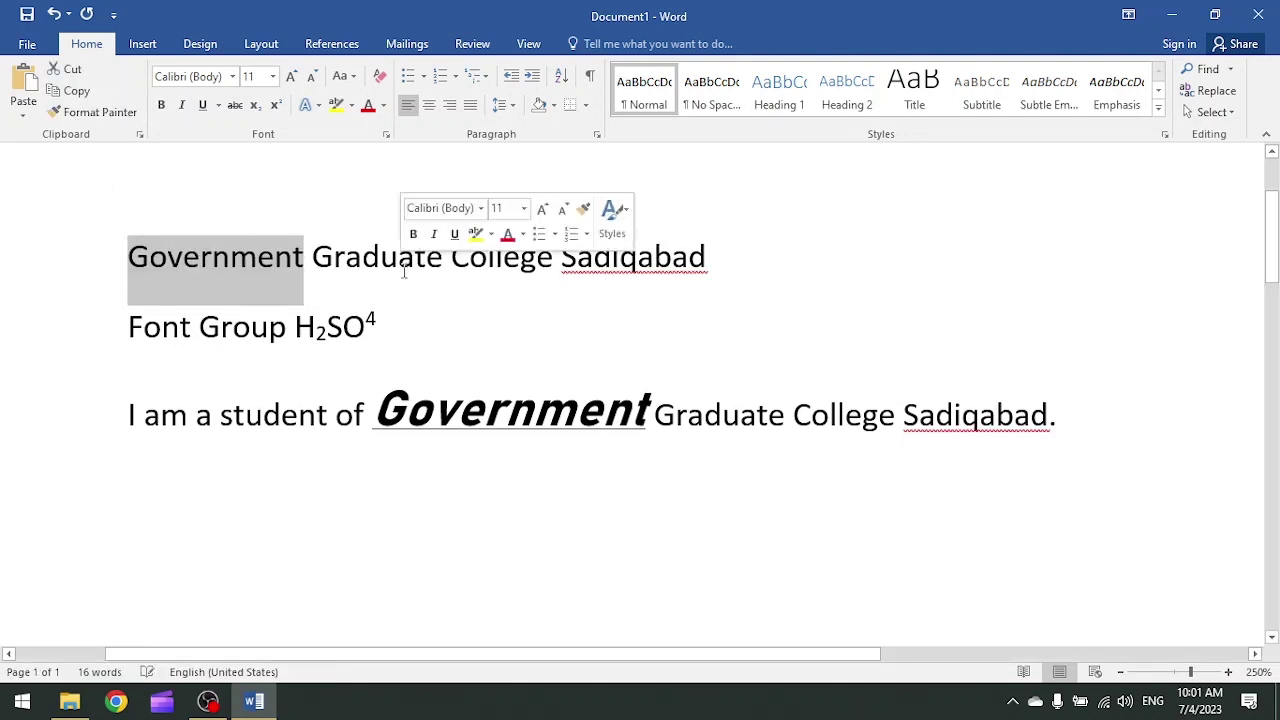
pyautogui.click(980, 418)
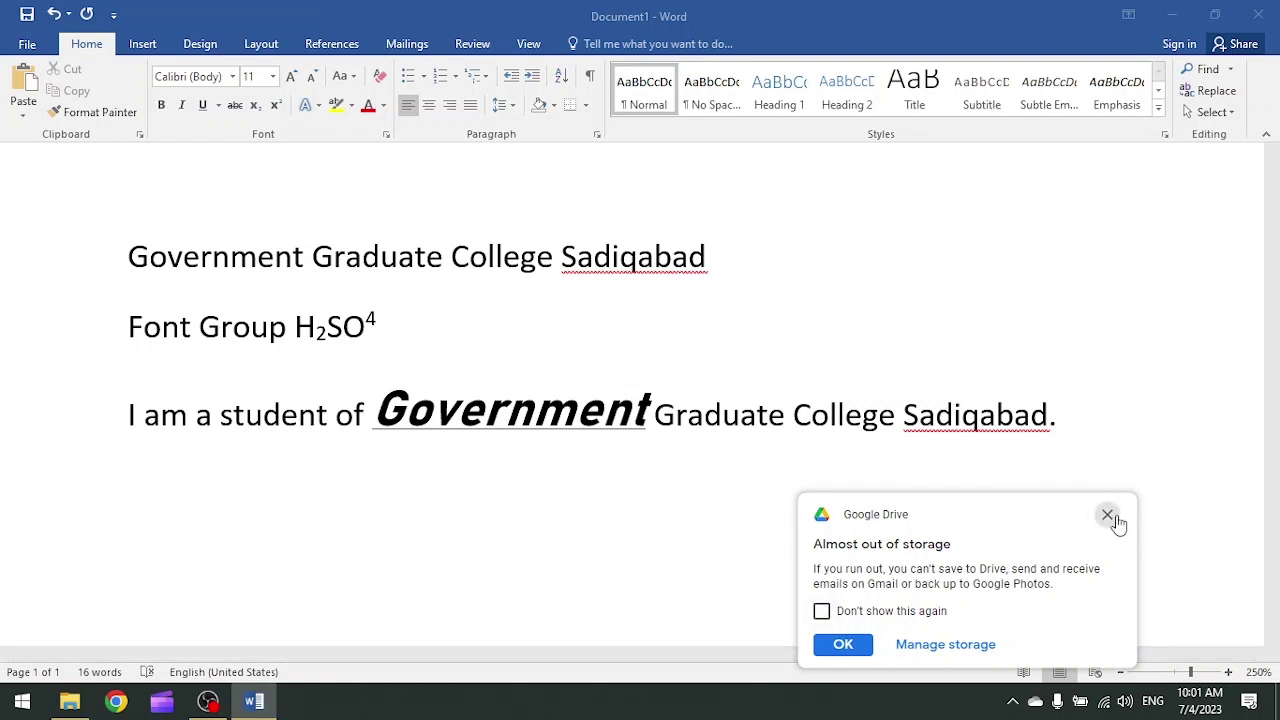
pyautogui.click(1116, 522)
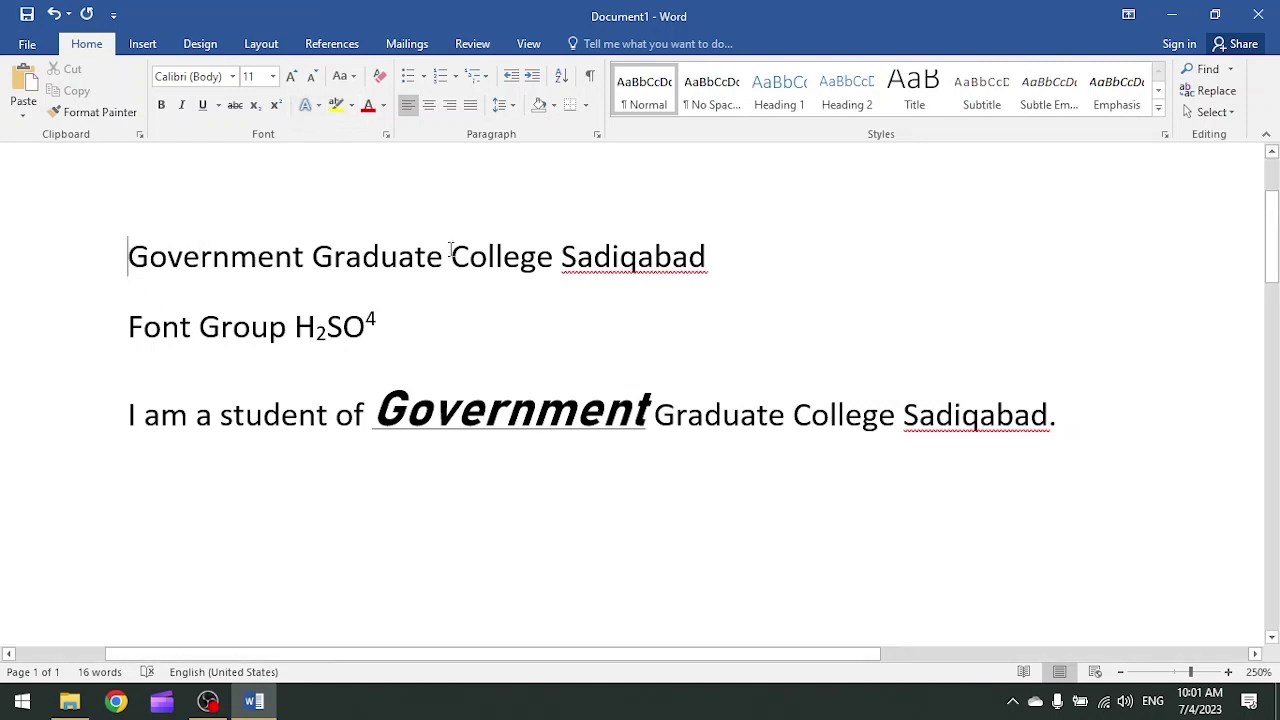
# - Apply the gold text effect to the college-name heading
pyautogui.moveTo(128, 256); pyautogui.dragTo(706, 256)
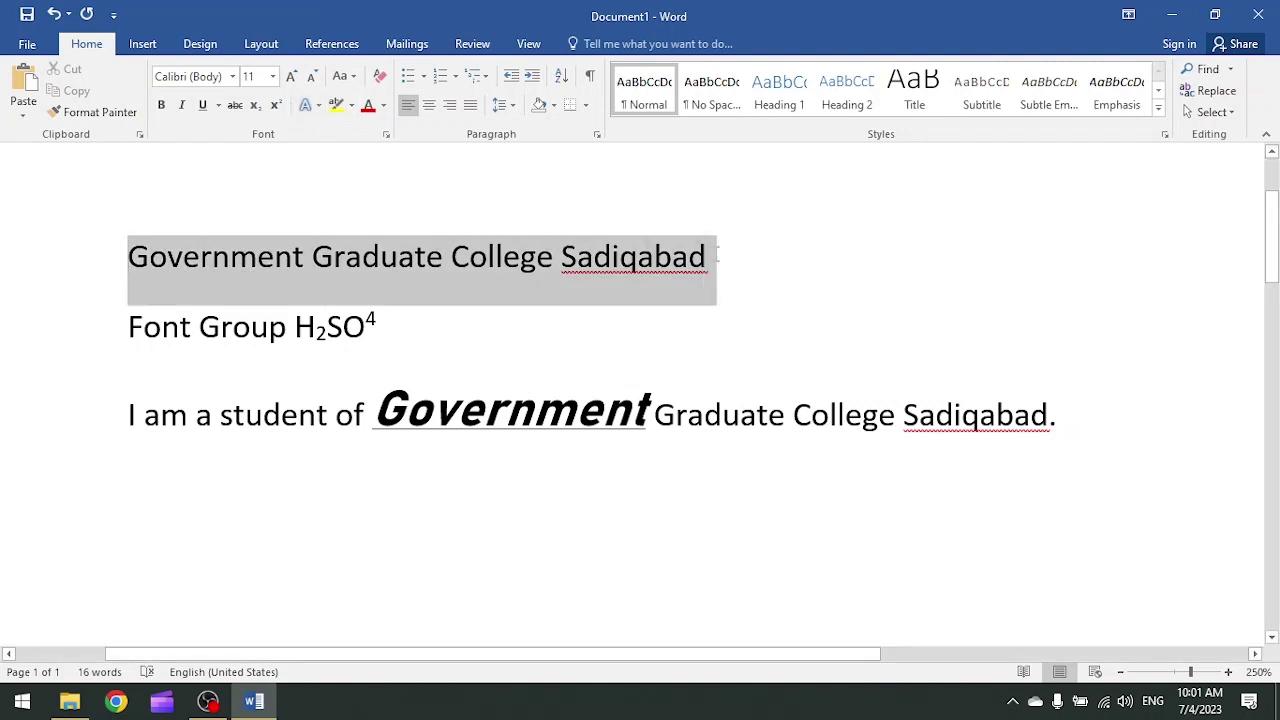
pyautogui.click(319, 106)
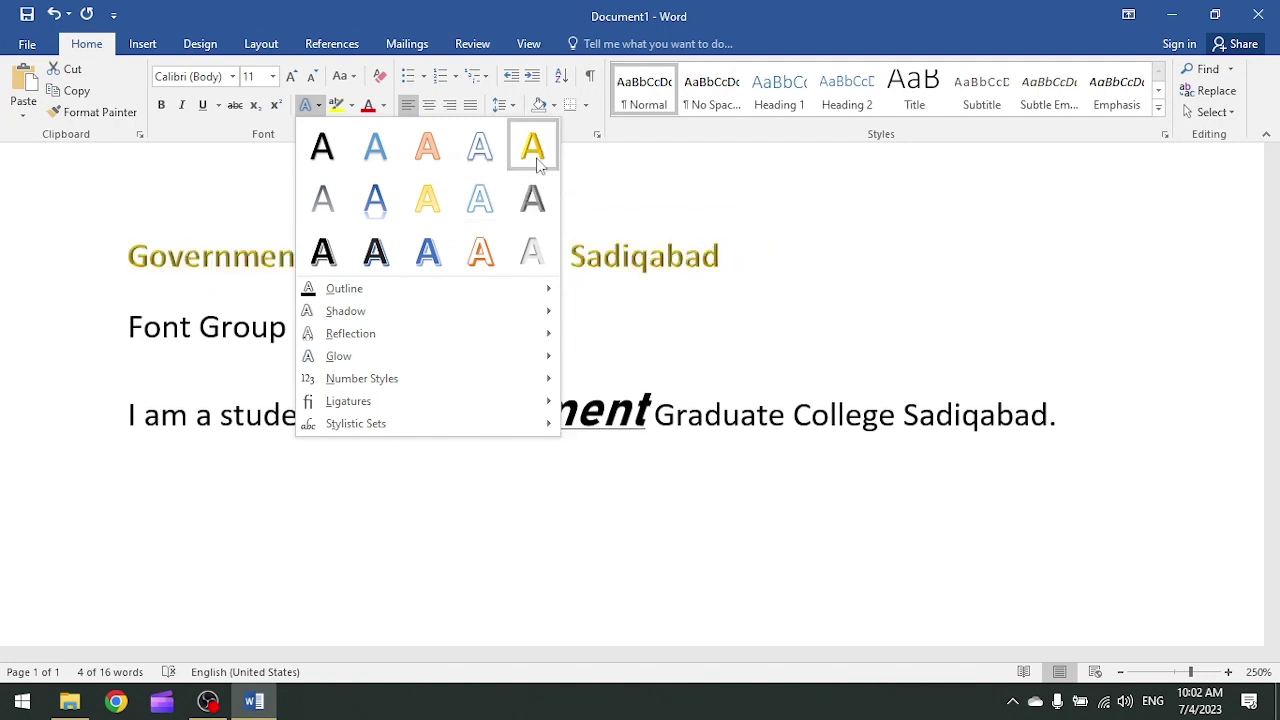
pyautogui.click(538, 162)
pyautogui.click(344, 336)
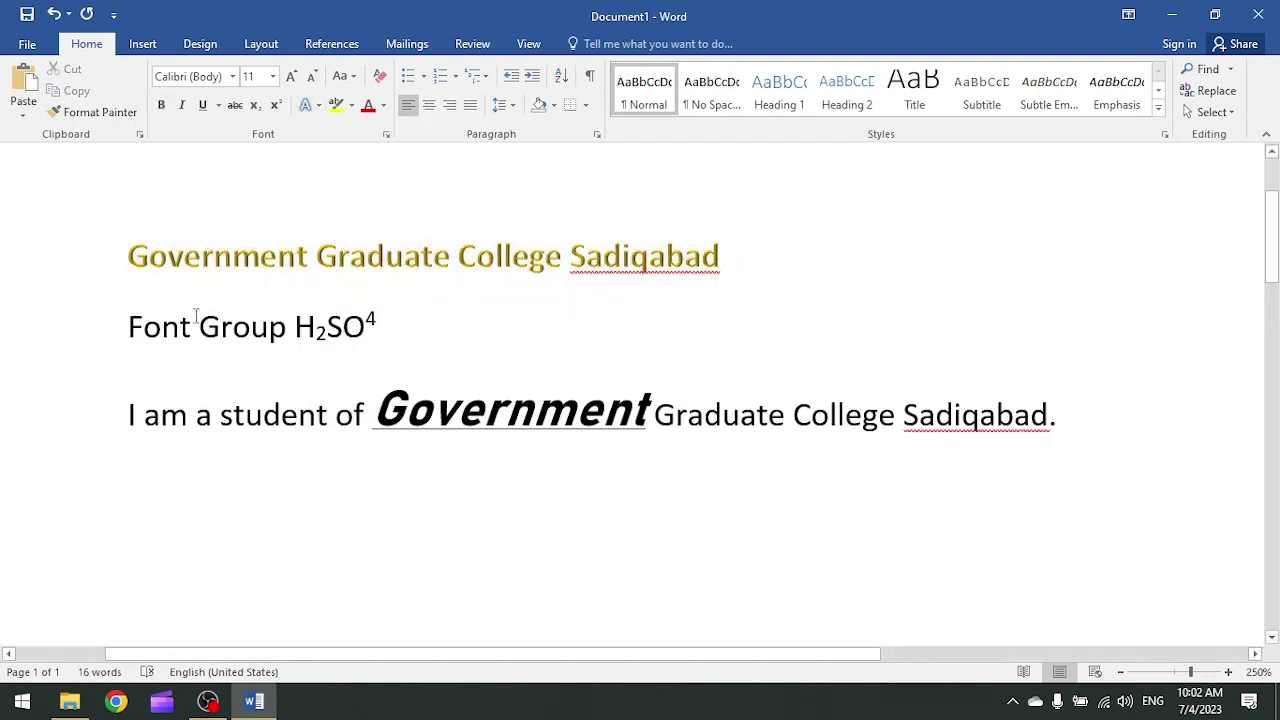
# - Change the heading's text effect to Gradient Fill - Blue, Accent 1, Reflection
pyautogui.moveTo(130, 258); pyautogui.dragTo(720, 258)
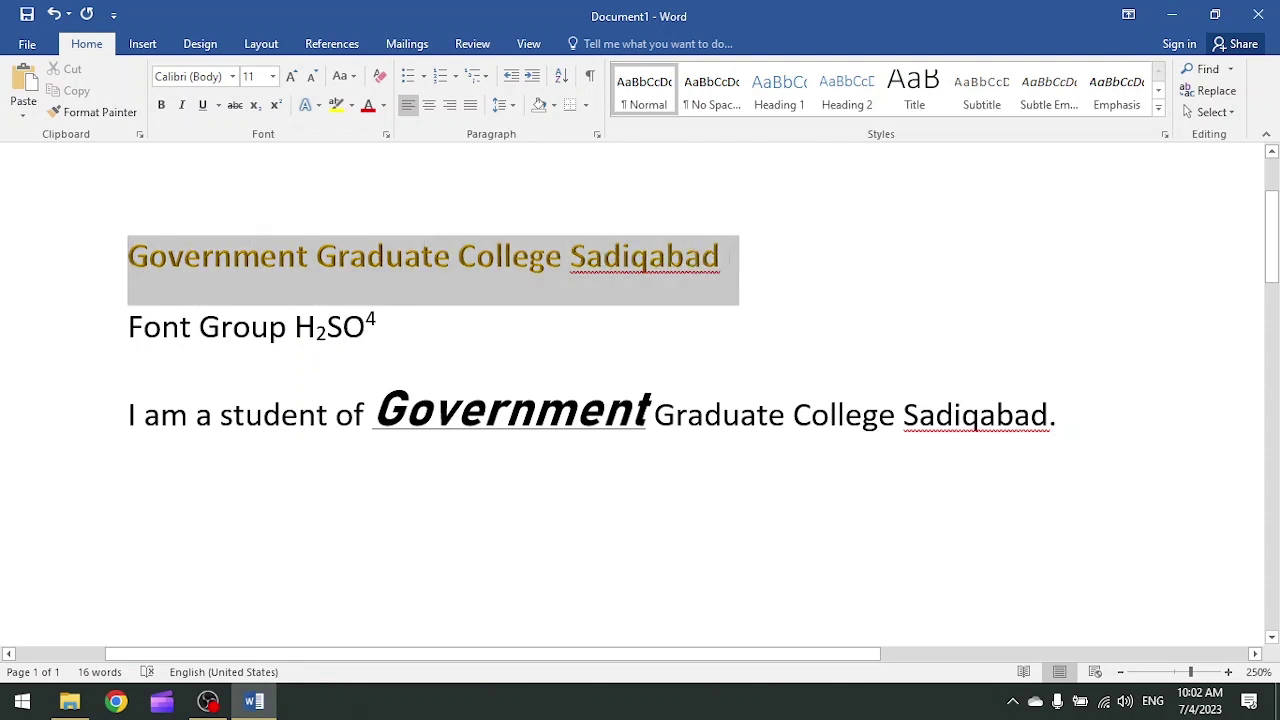
pyautogui.click(312, 104)
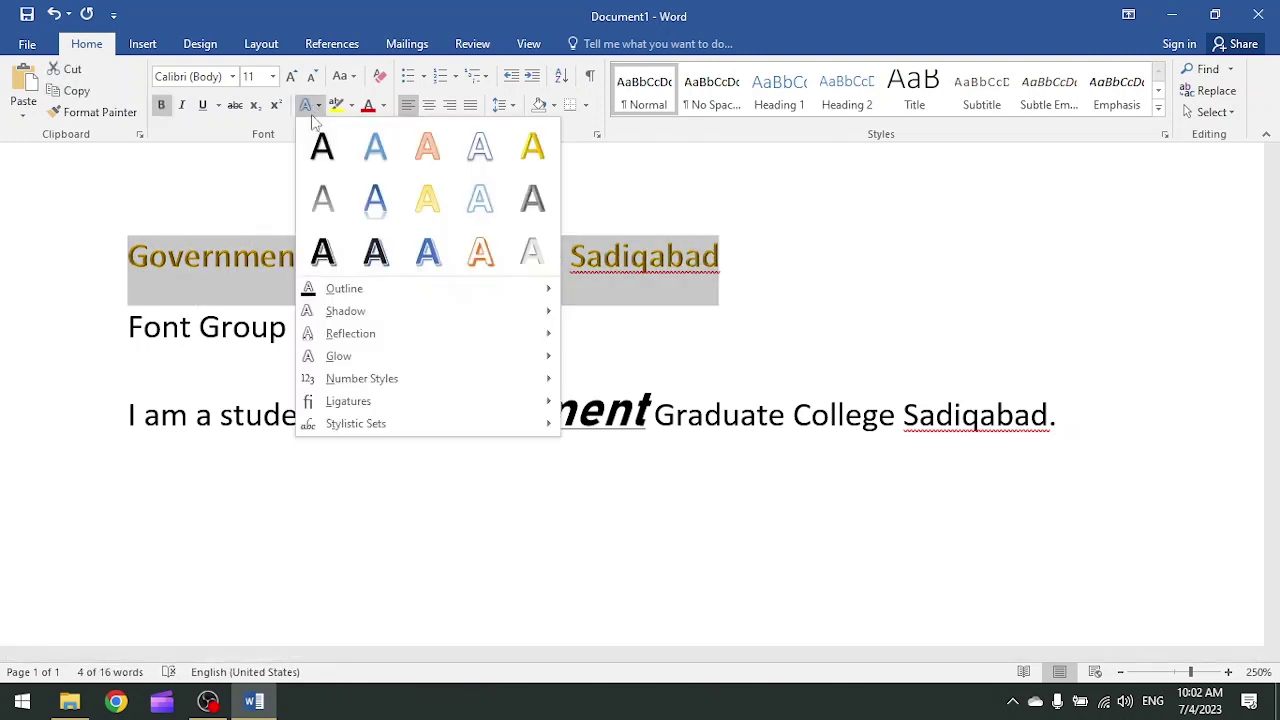
pyautogui.moveTo(349, 292)
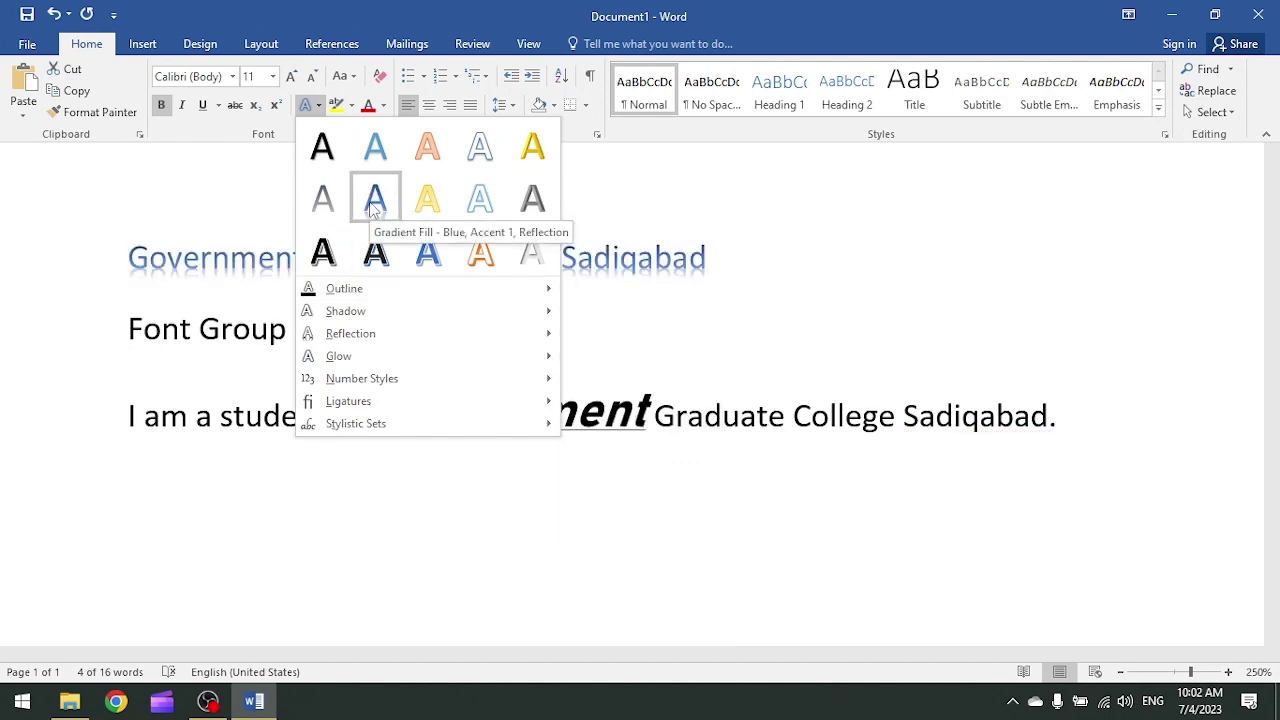
pyautogui.click(374, 203)
pyautogui.click(412, 447)
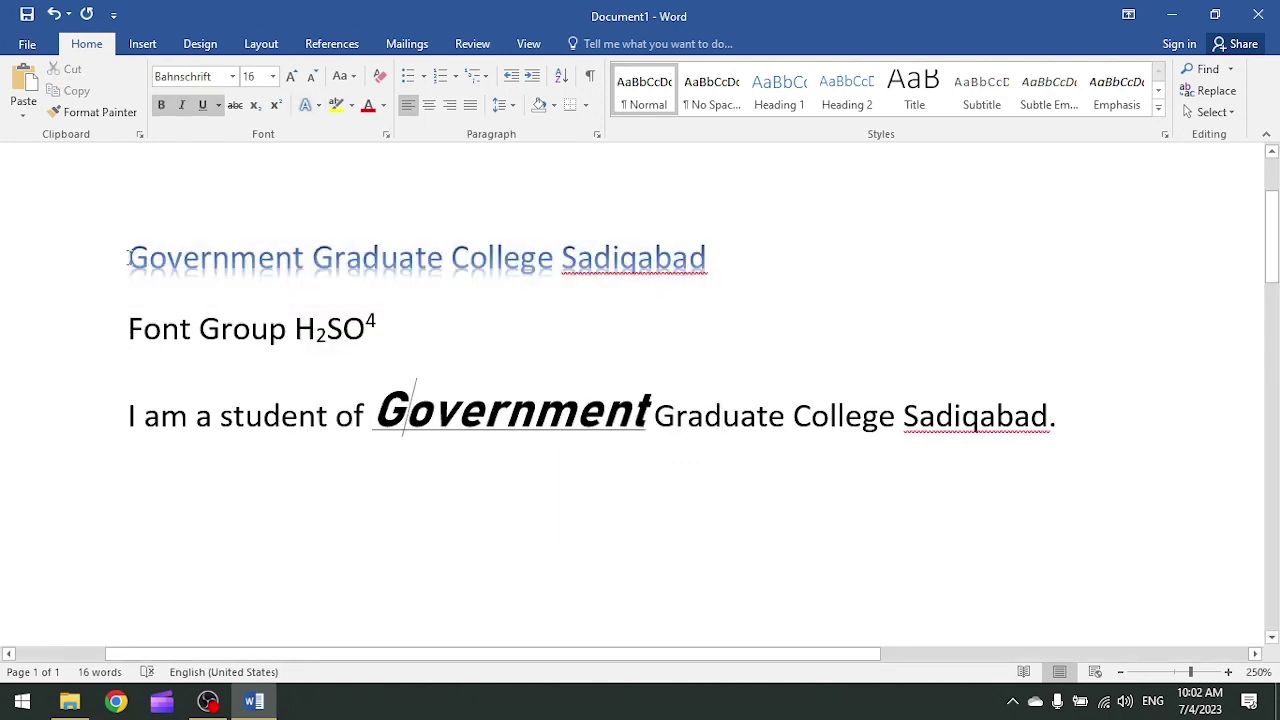
# - Browse the heading's Text Effects submenus without changing anything
pyautogui.moveTo(129, 258); pyautogui.dragTo(683, 258)
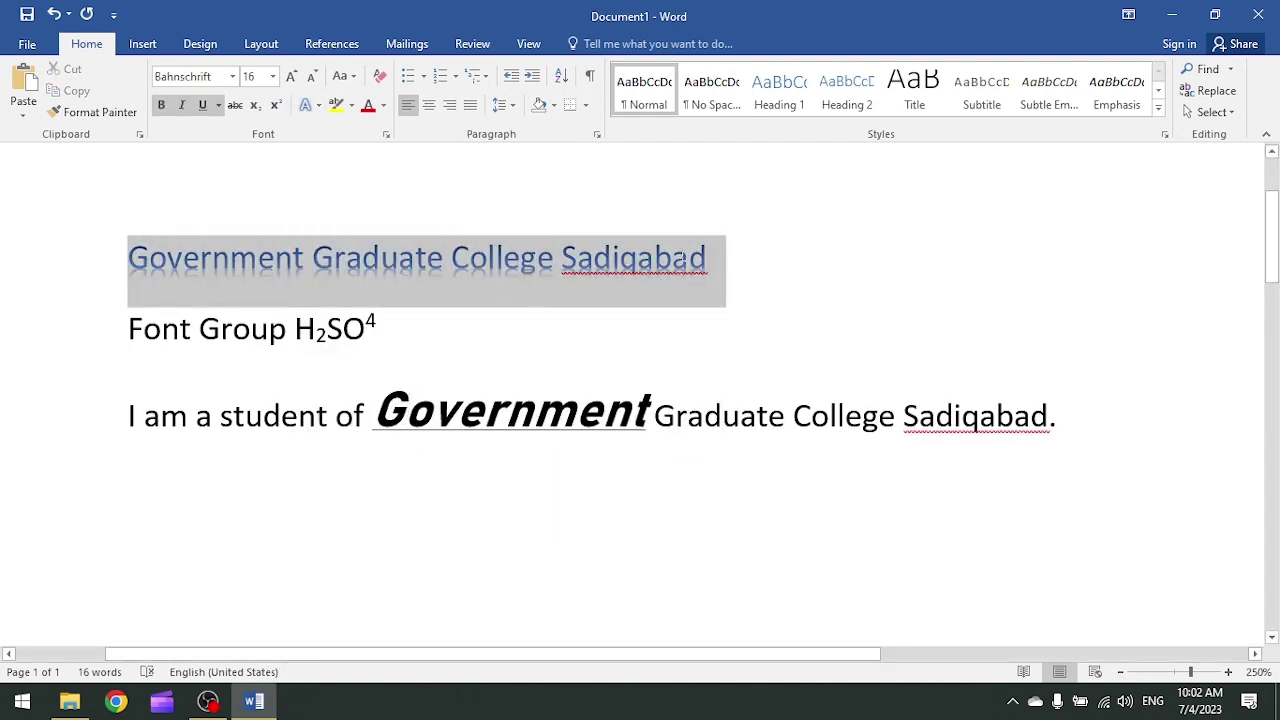
pyautogui.click(305, 105)
pyautogui.moveTo(350, 294)
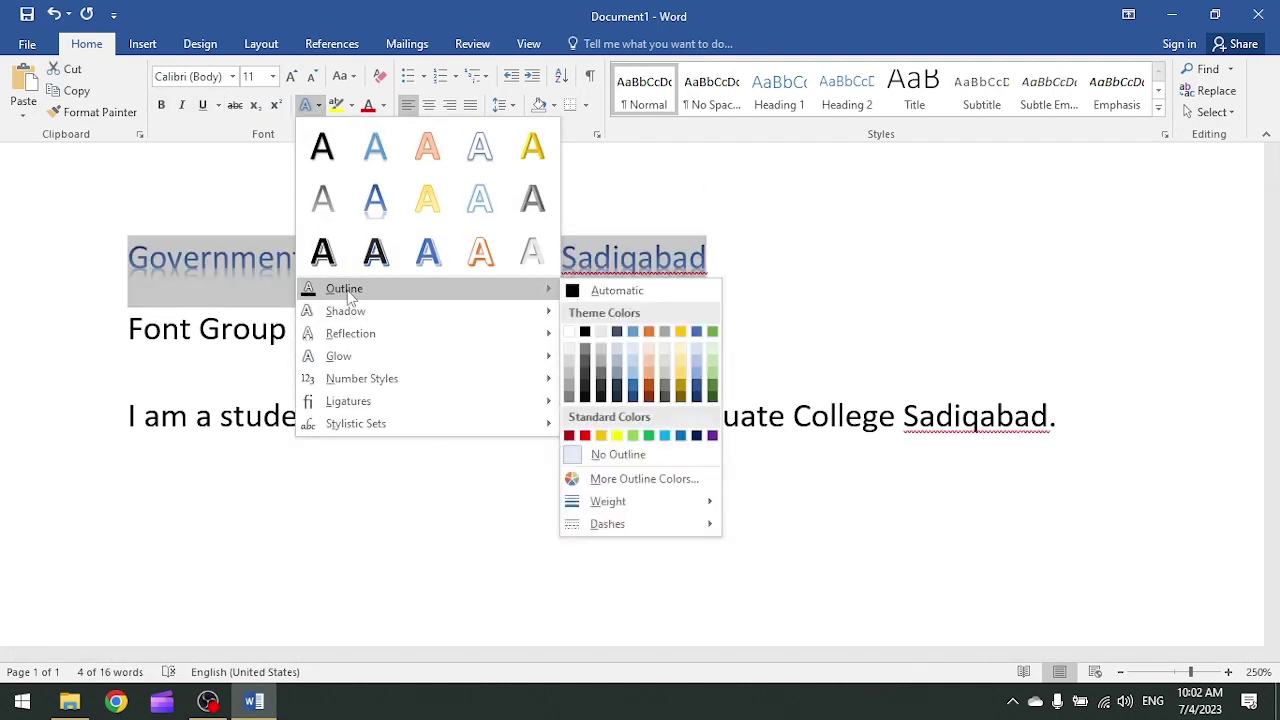
pyautogui.moveTo(353, 318)
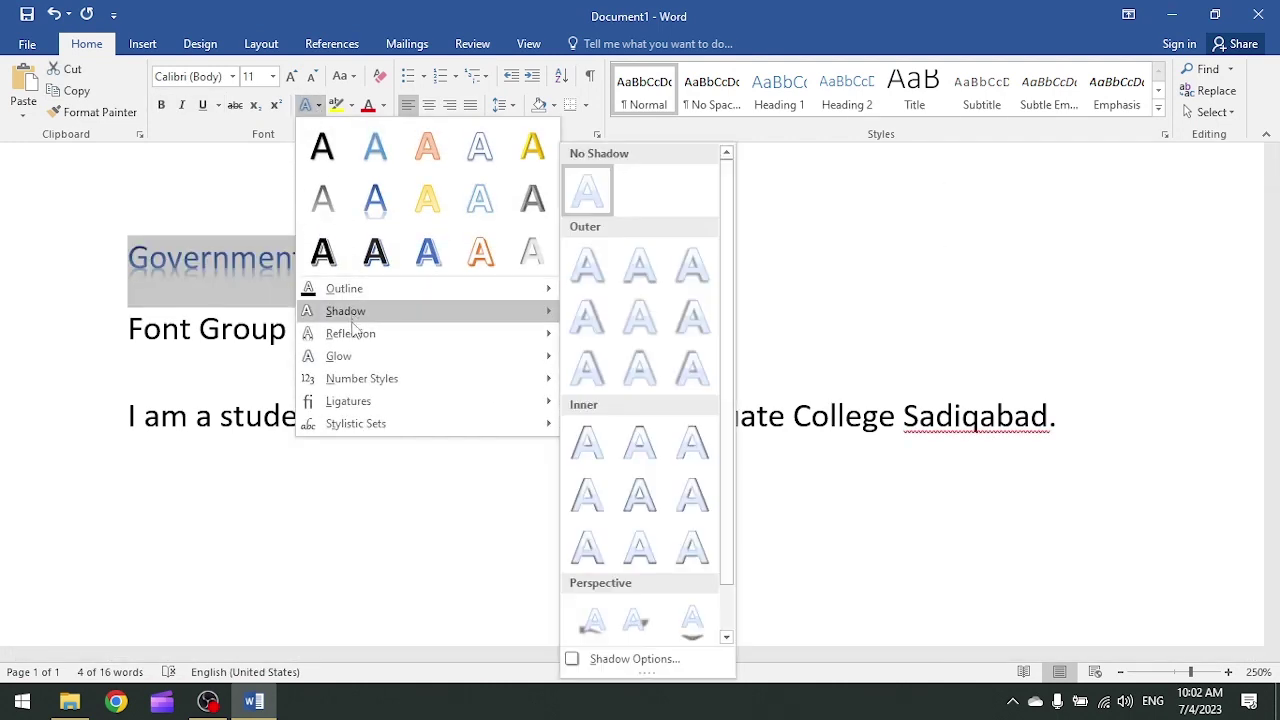
pyautogui.moveTo(355, 340)
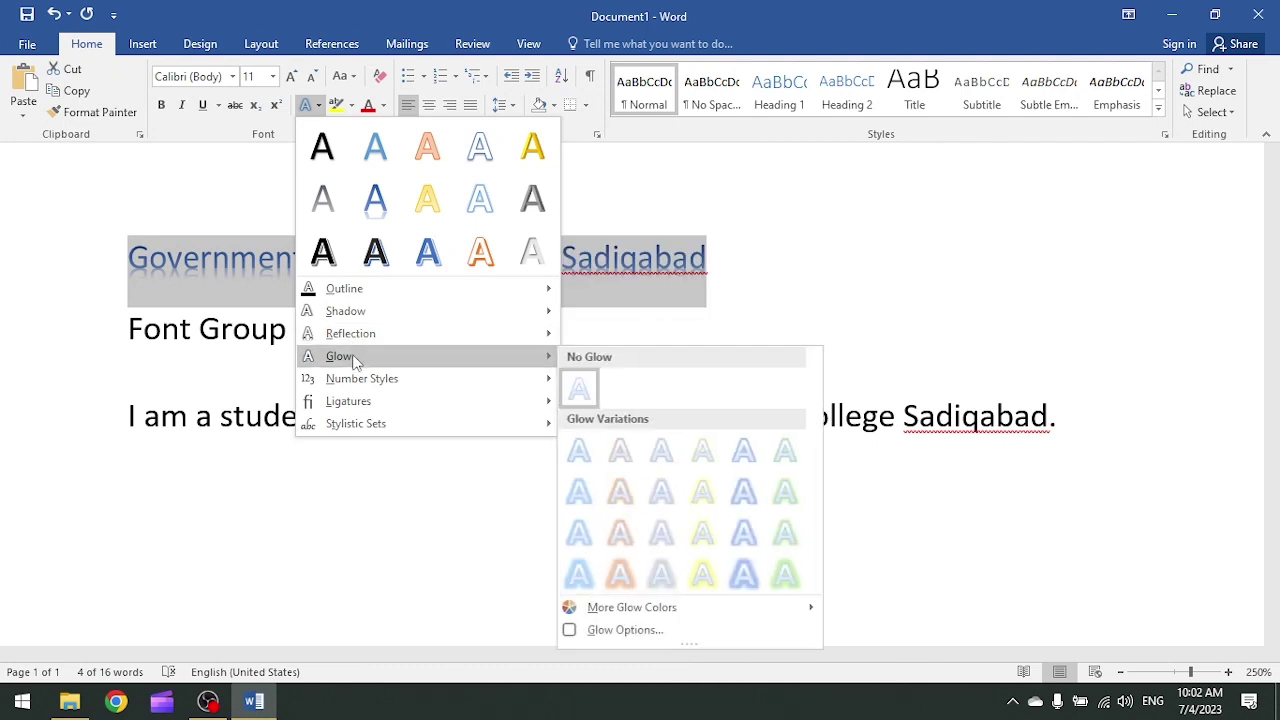
pyautogui.moveTo(356, 384)
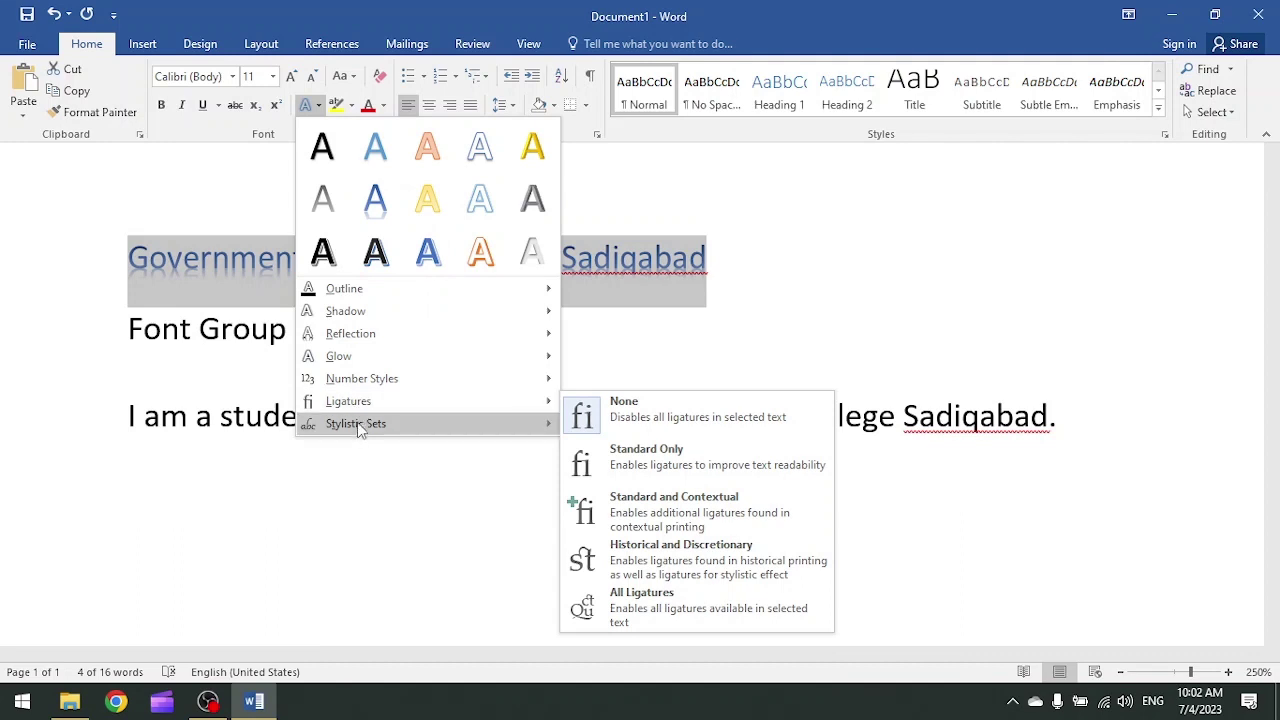
pyautogui.moveTo(360, 434)
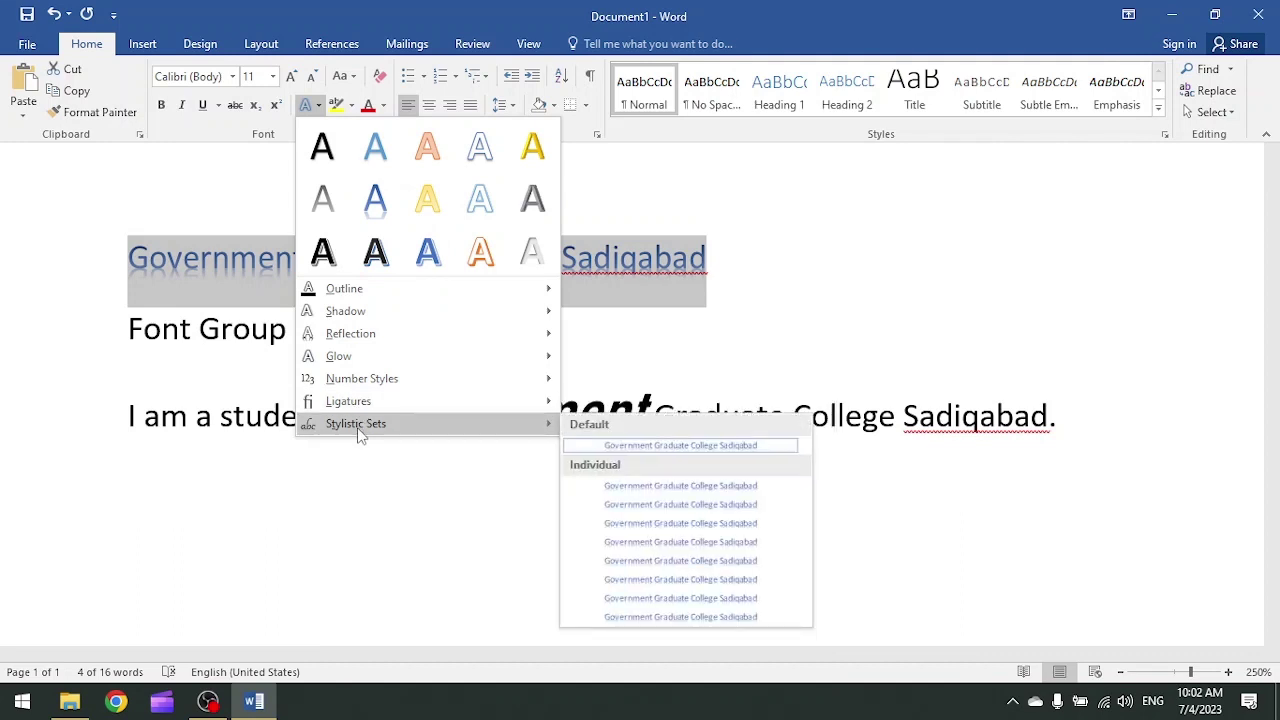
pyautogui.click(225, 233)
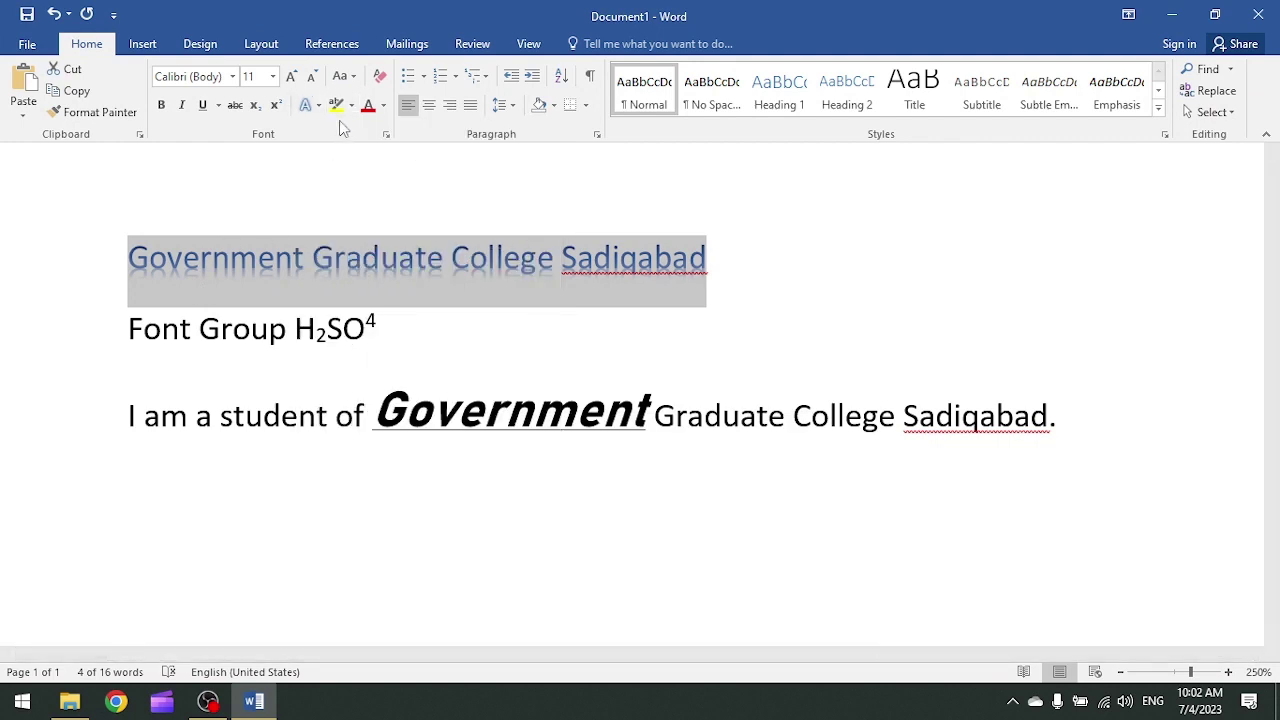
# - Undo both text effects and highlight the heading in yellow
pyautogui.click(53, 14)
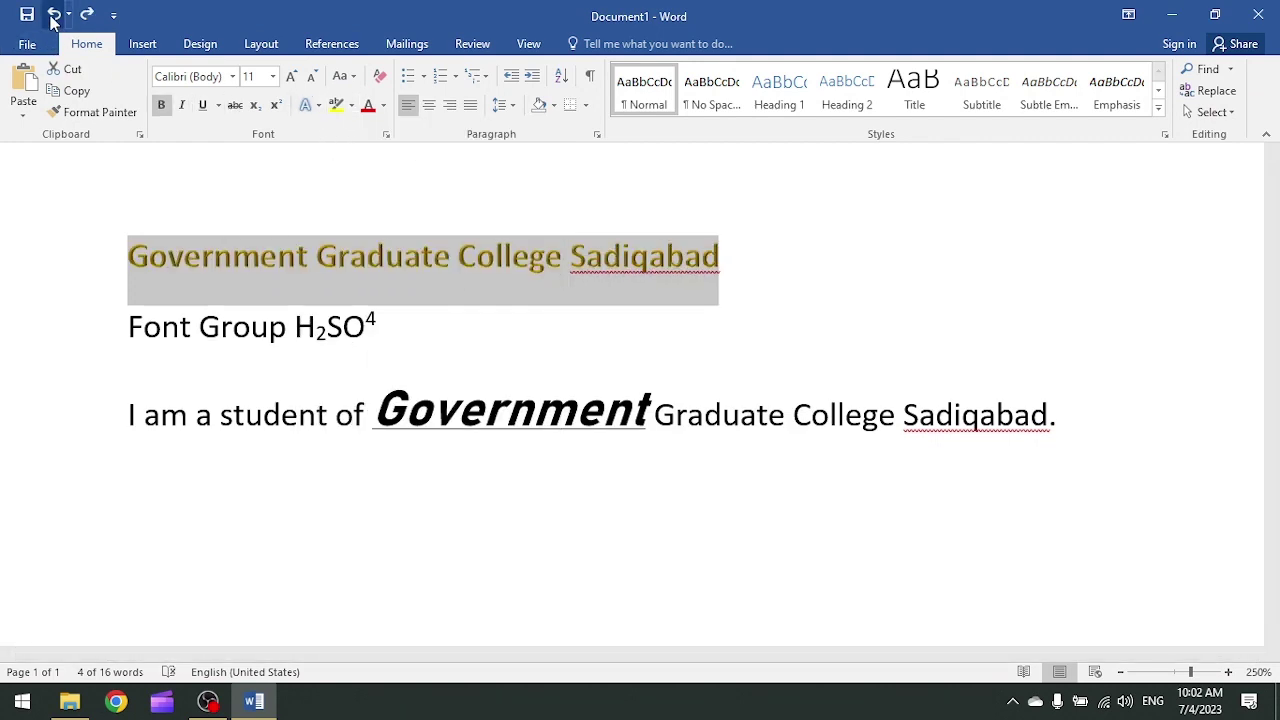
pyautogui.click(53, 14)
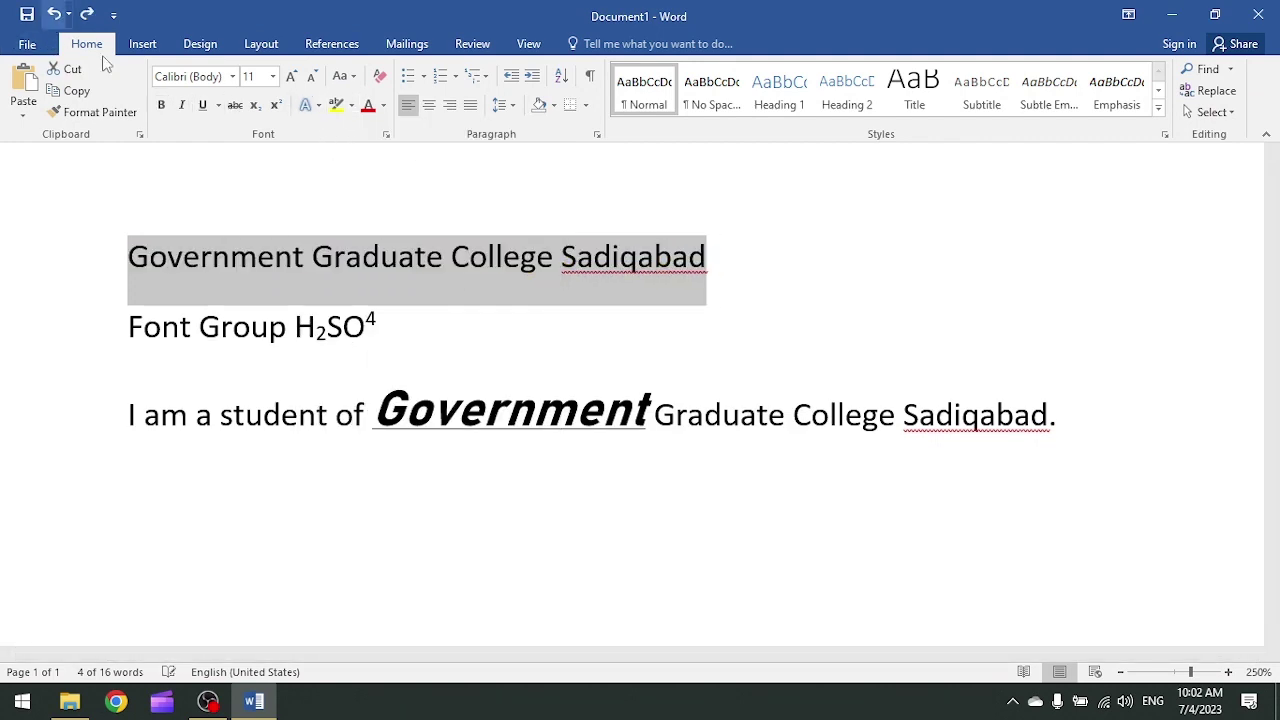
pyautogui.click(337, 108)
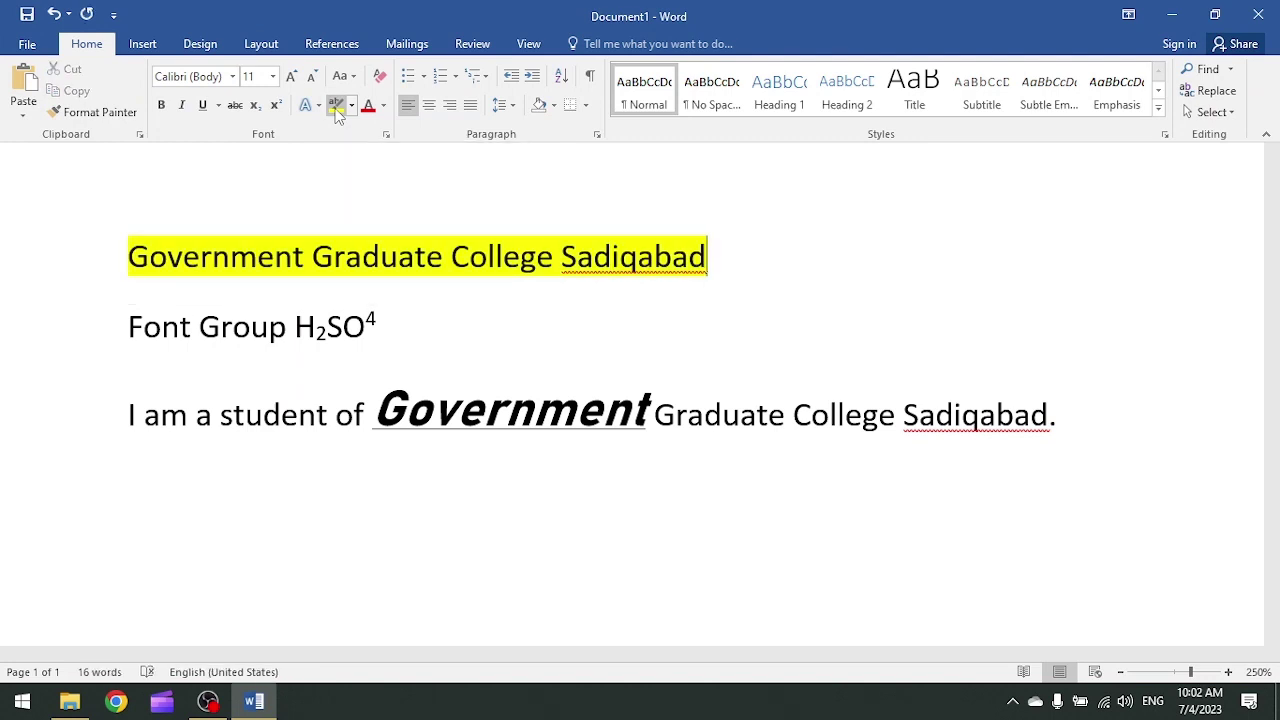
pyautogui.click(313, 257)
# - Change the heading's highlight colour to turquoise
pyautogui.moveTo(132, 257); pyautogui.dragTo(748, 252)
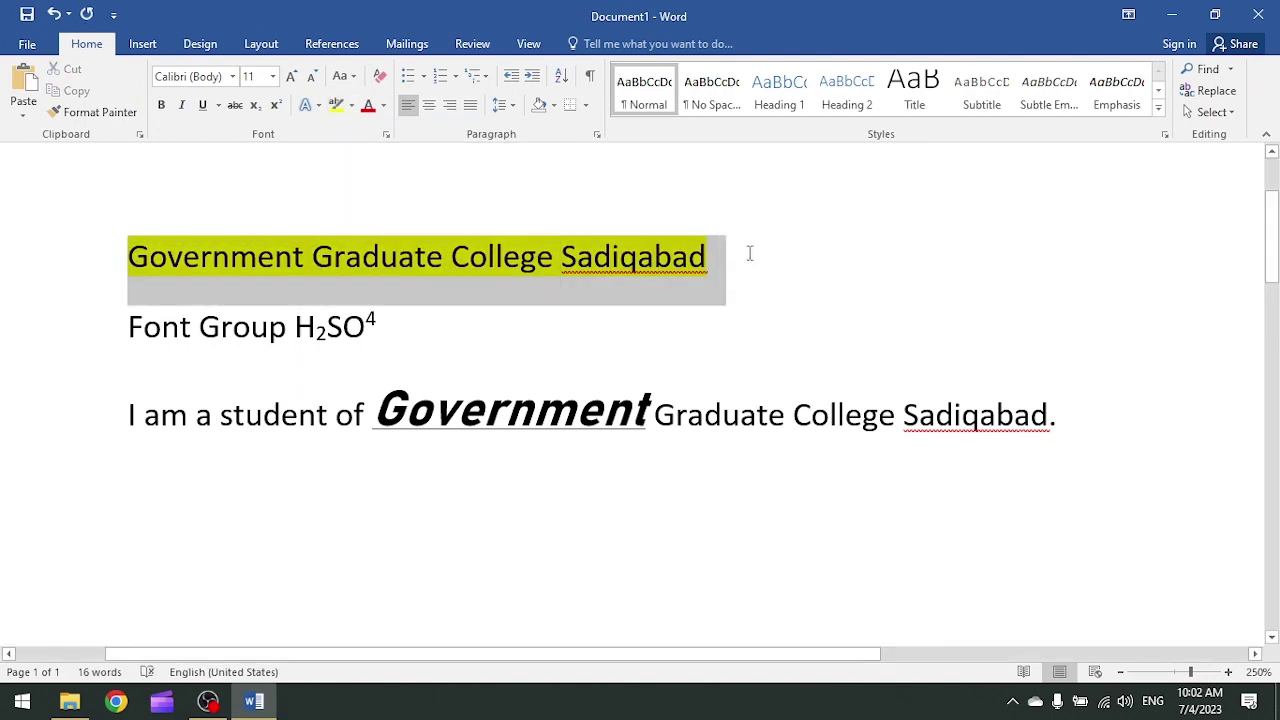
pyautogui.click(352, 106)
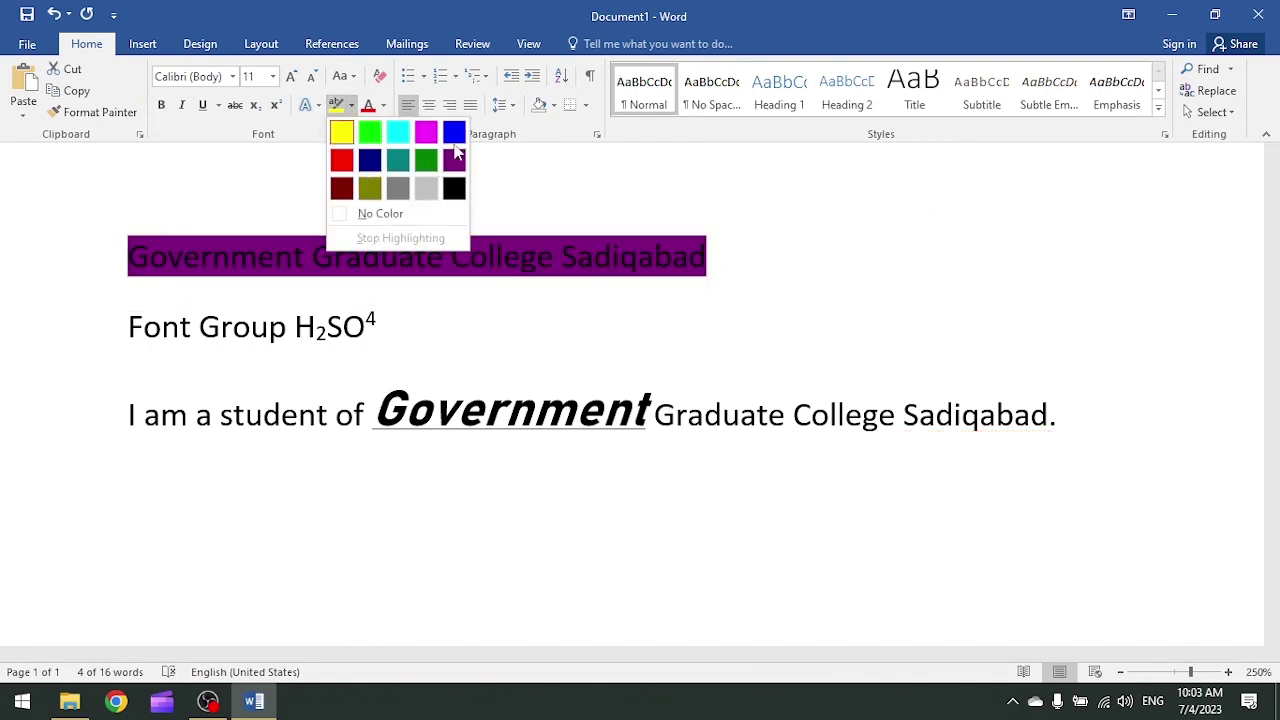
pyautogui.click(399, 134)
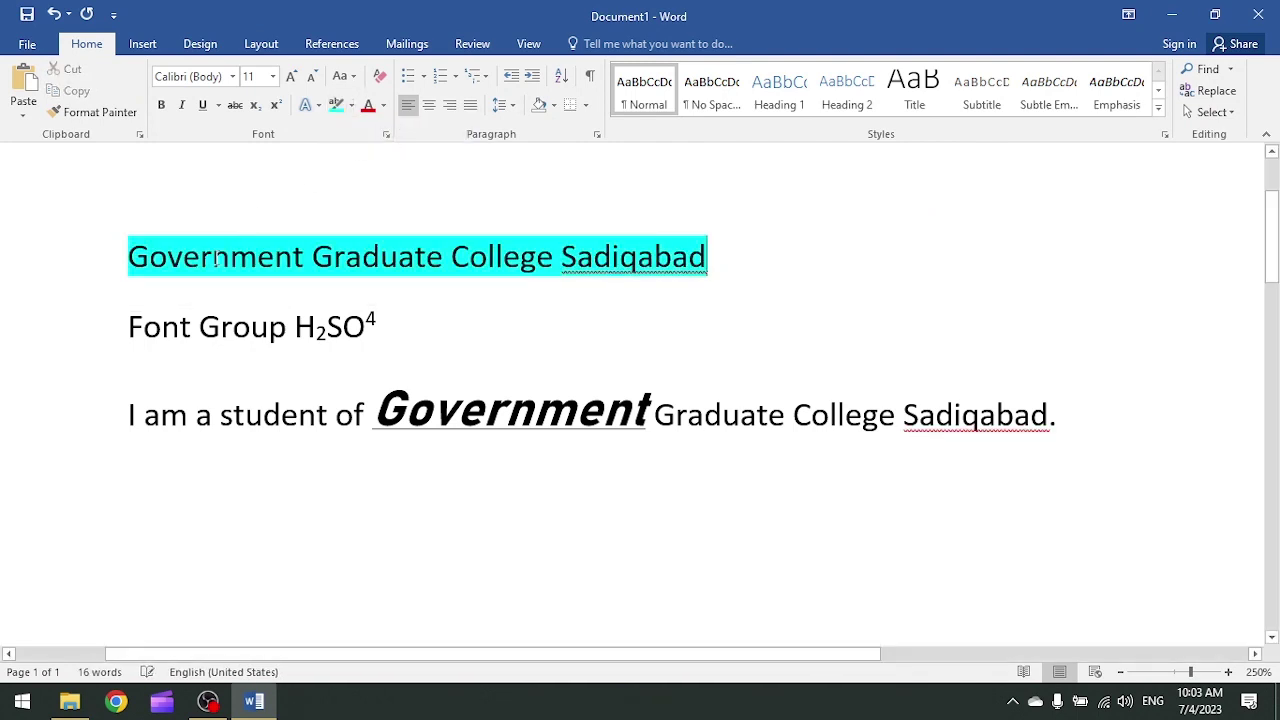
# - Set the title line's highlight to No Color, leaving it plain
pyautogui.moveTo(130, 257); pyautogui.dragTo(749, 268)
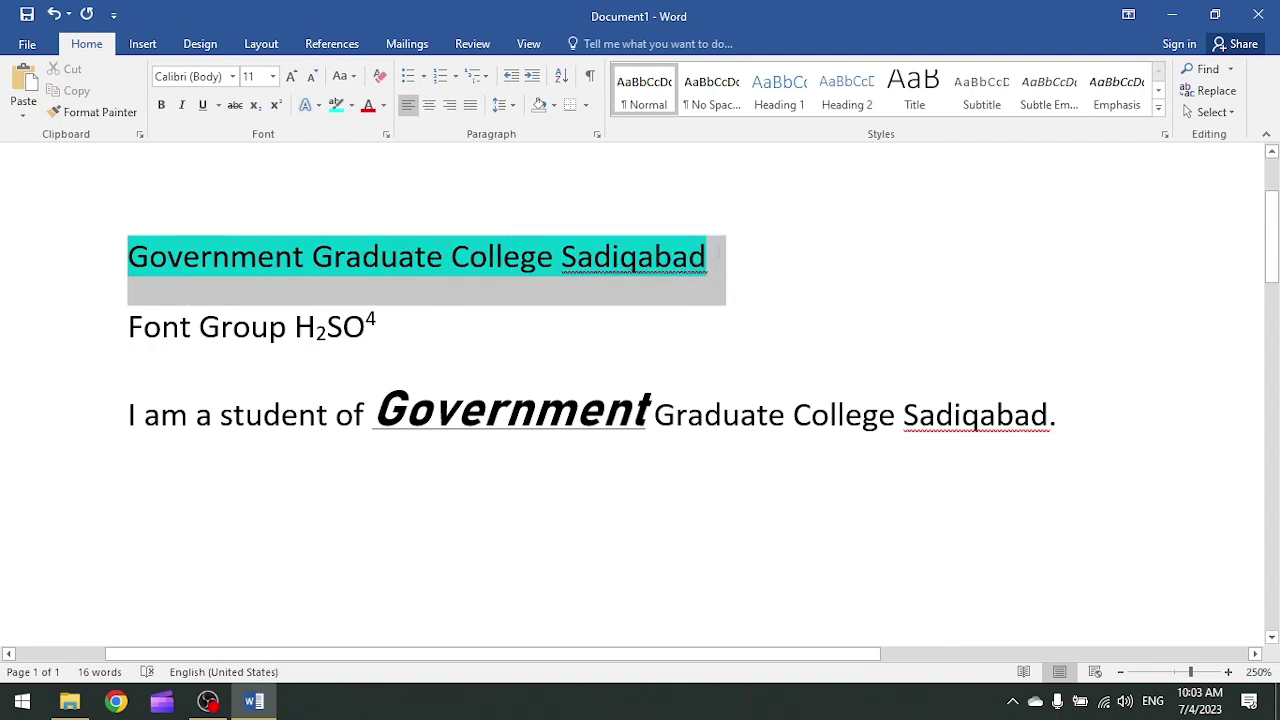
pyautogui.click(352, 106)
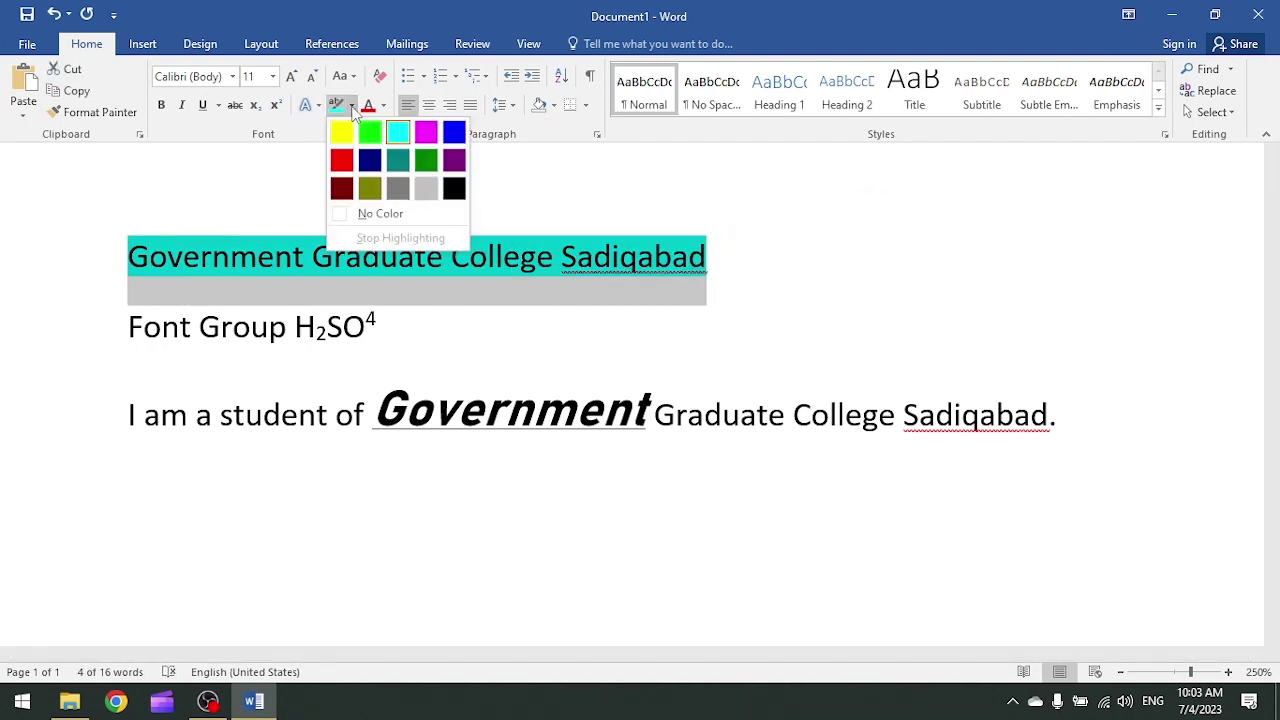
pyautogui.click(390, 213)
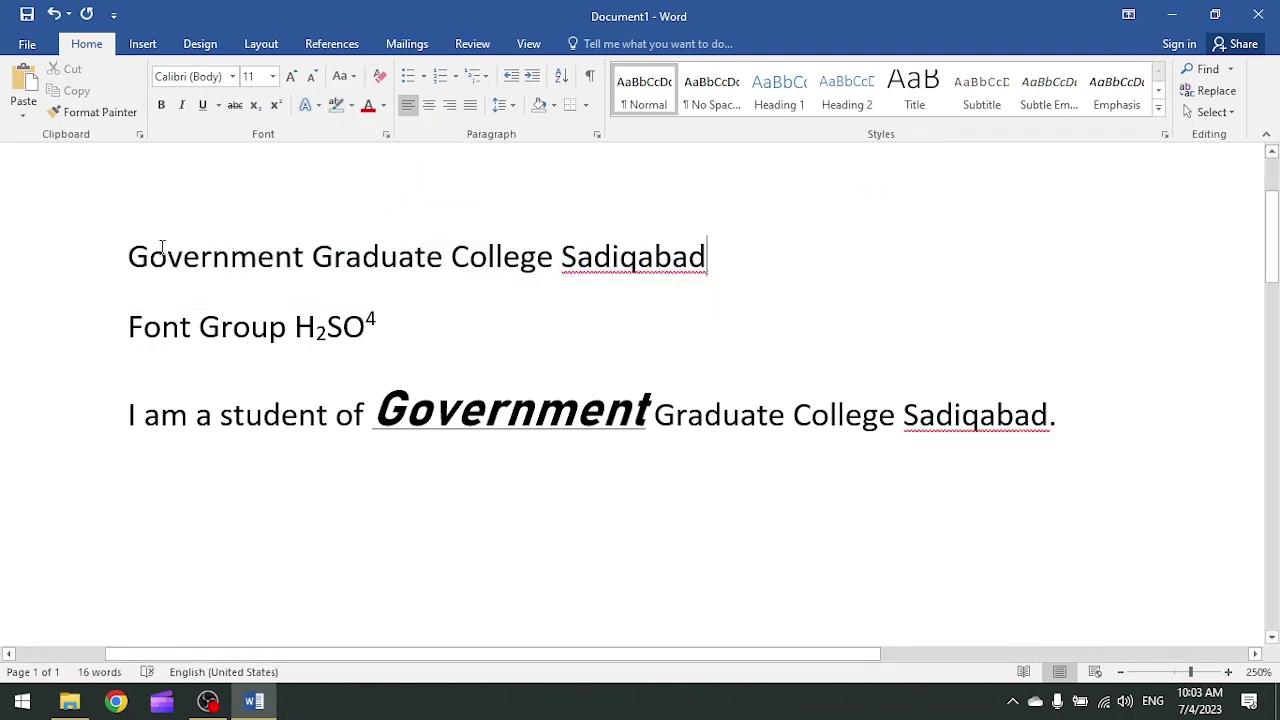
pyautogui.moveTo(130, 252); pyautogui.dragTo(764, 252)
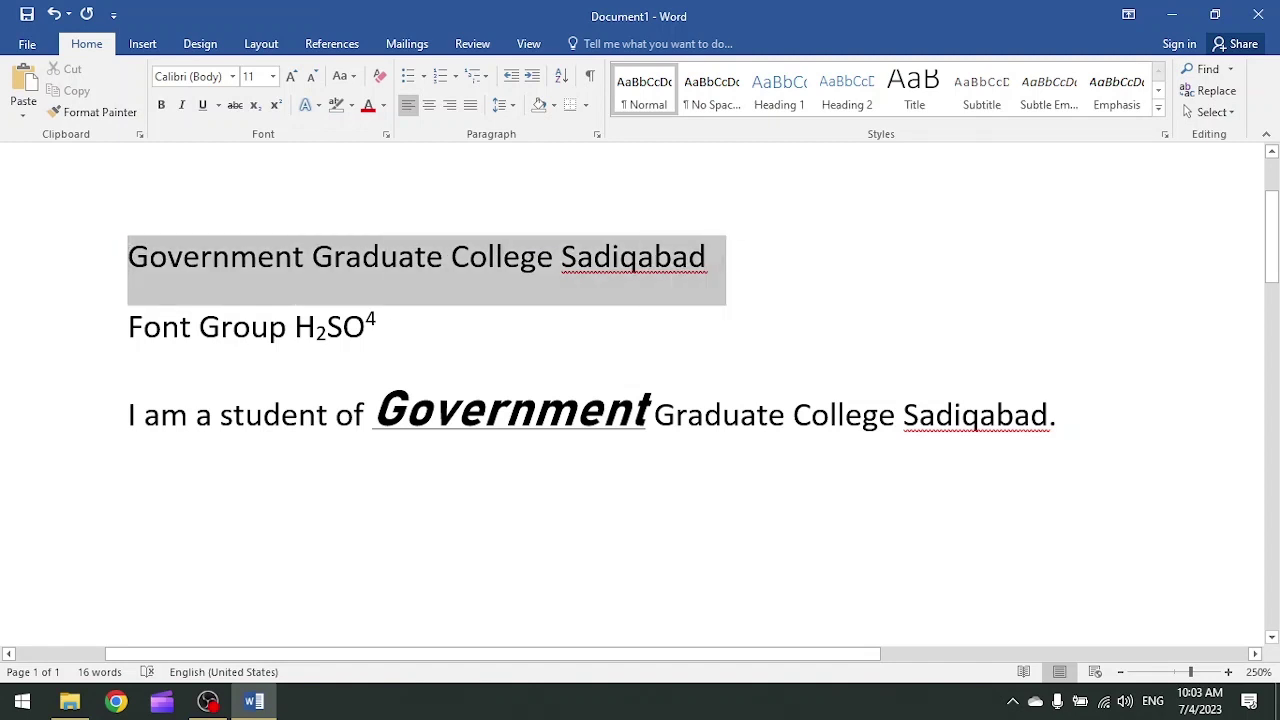
pyautogui.click(383, 106)
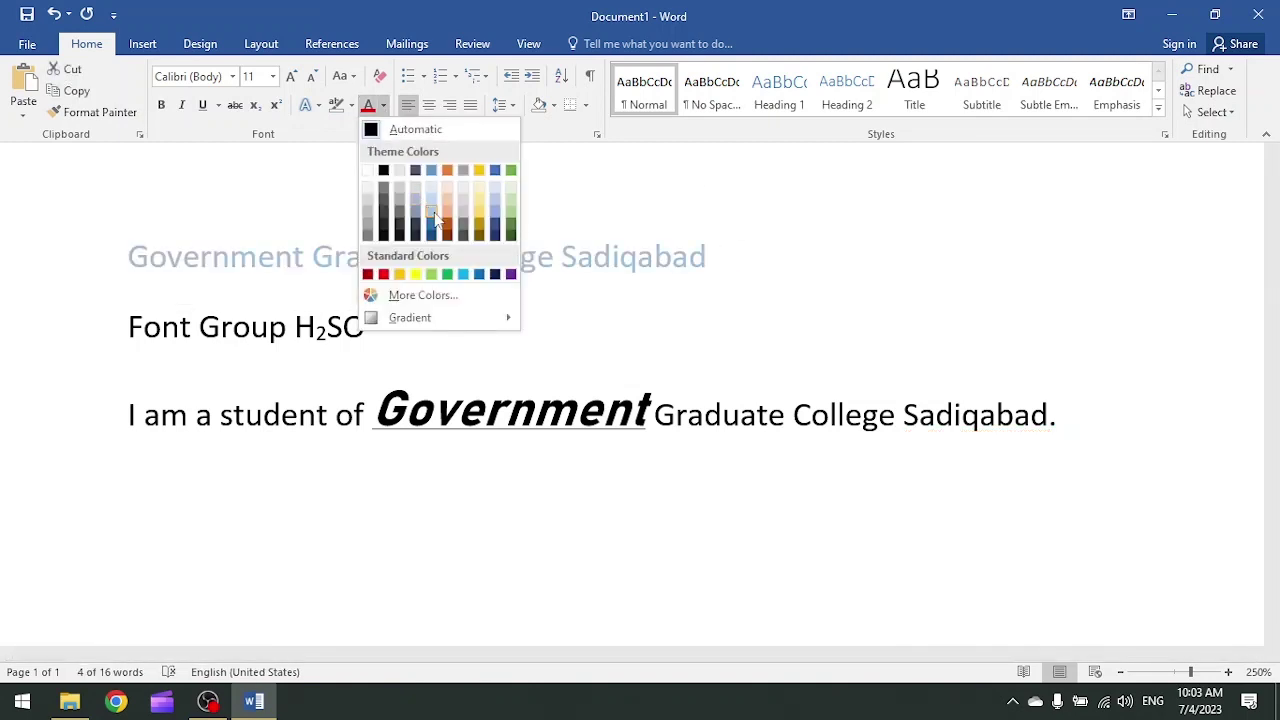
pyautogui.click(383, 274)
pyautogui.click(327, 327)
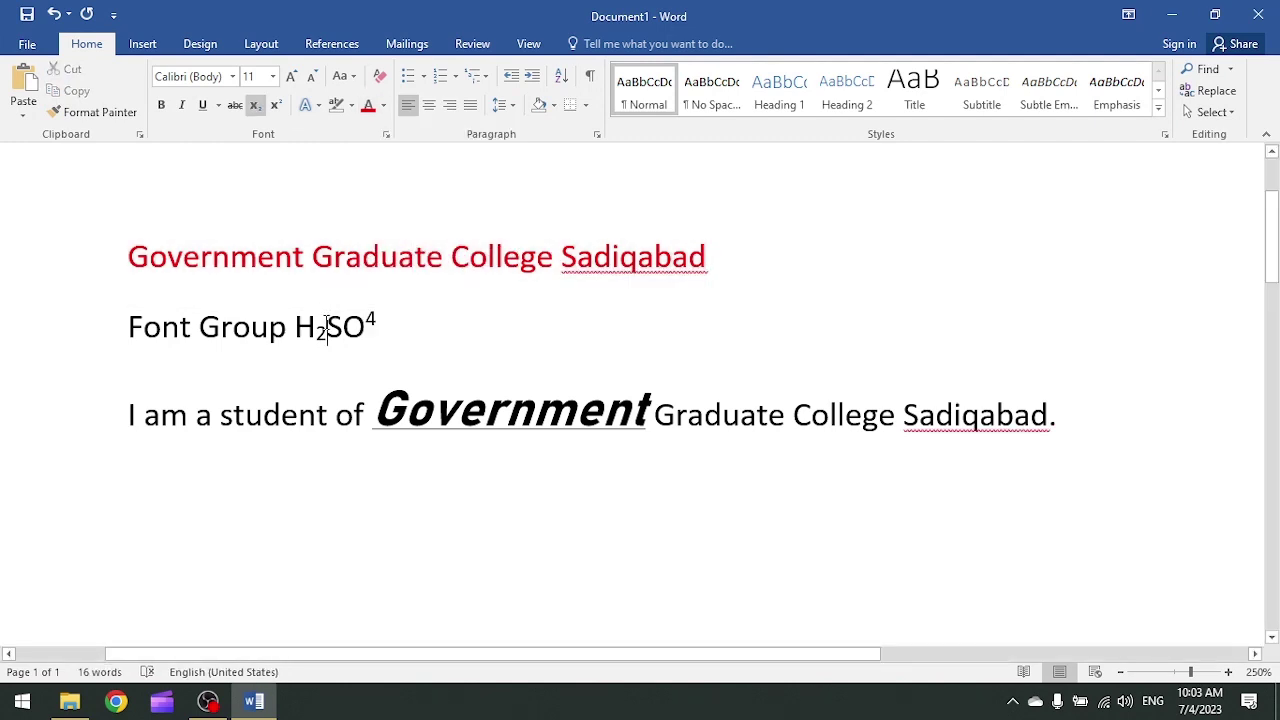
pyautogui.click(54, 14)
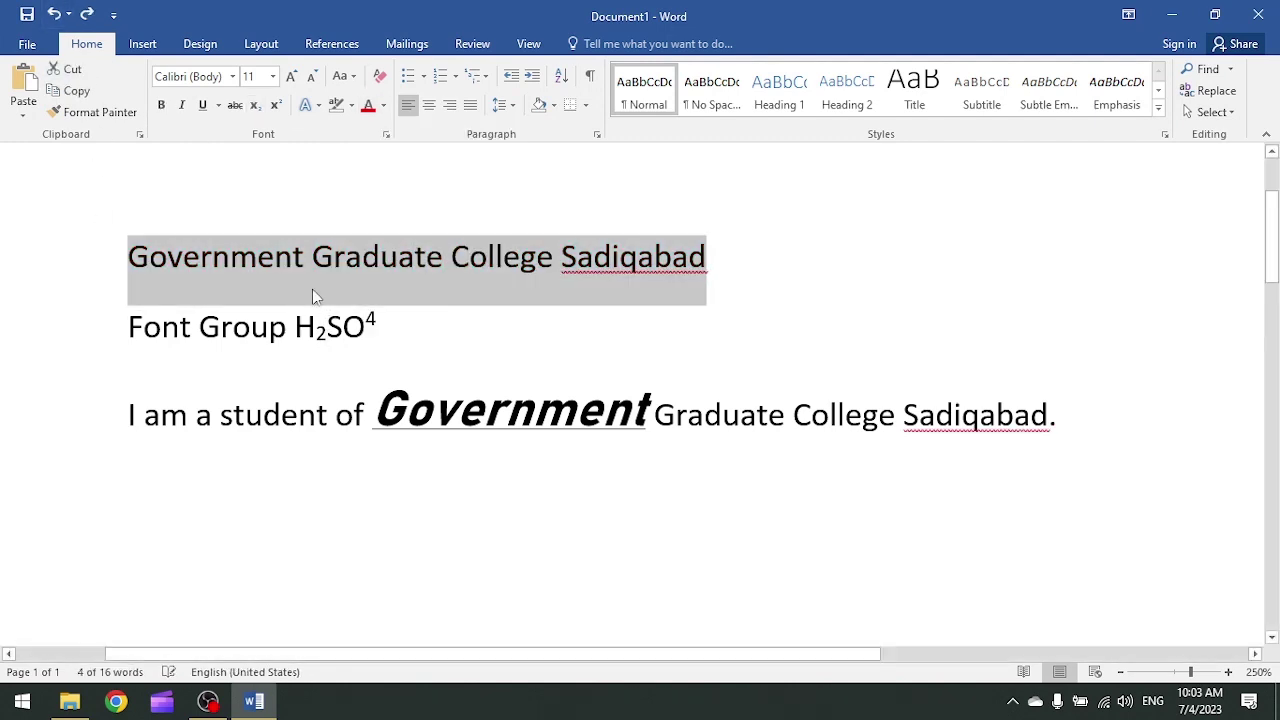
pyautogui.click(357, 268)
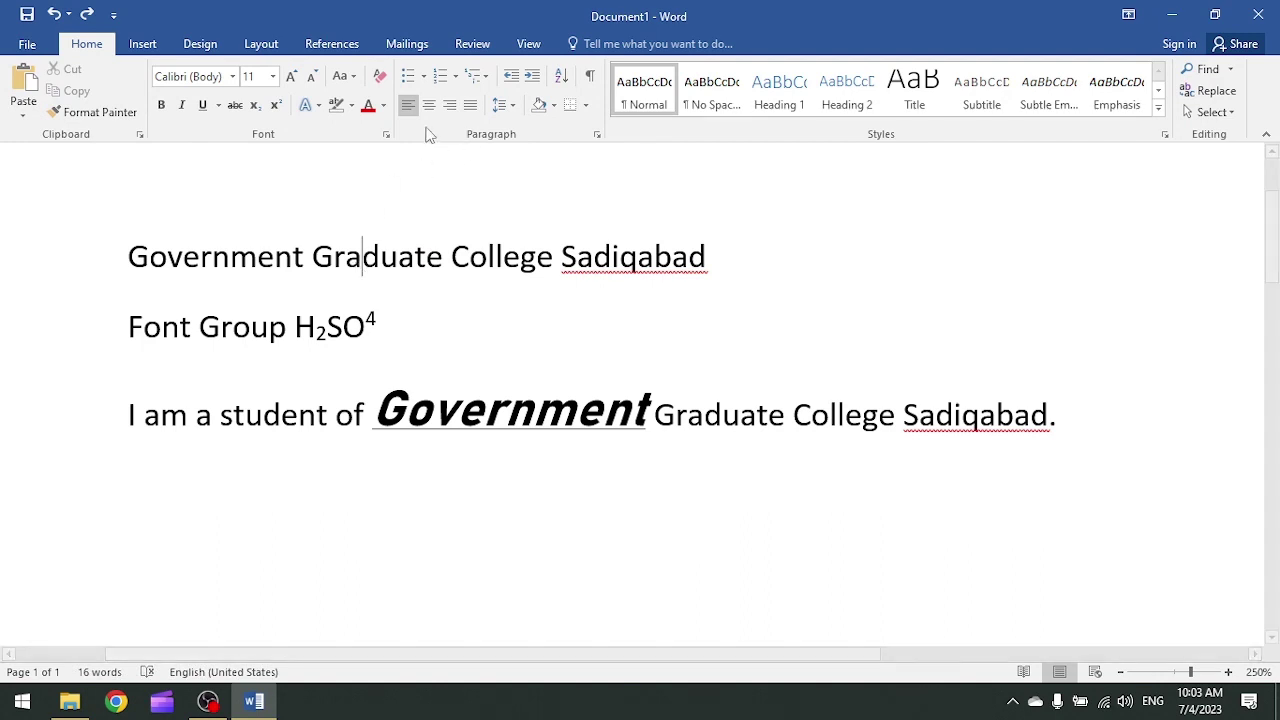
# - At the document's end, type 'Bullets and Numbering' and 'List of Countries in South Asia' on separate lines
pyautogui.click(468, 418)
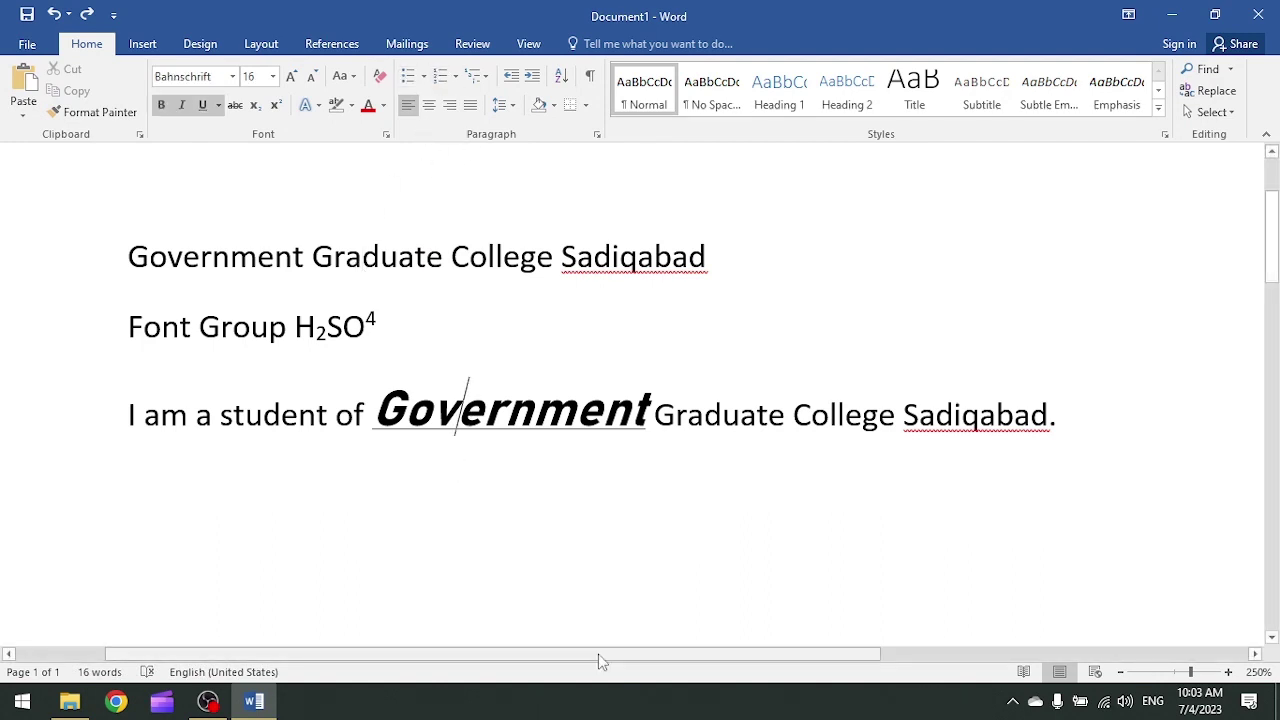
pyautogui.hotkey('ctrl', 'End')
pyautogui.press('Return')
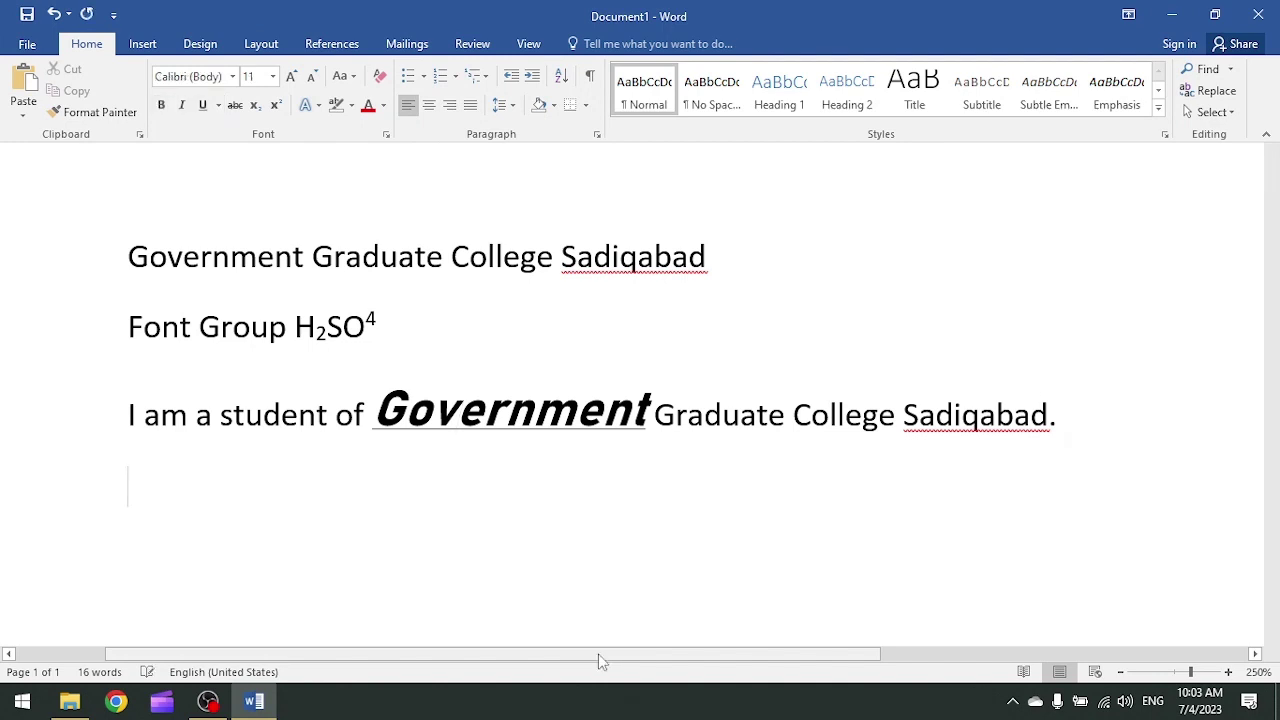
pyautogui.write('Bullets an')
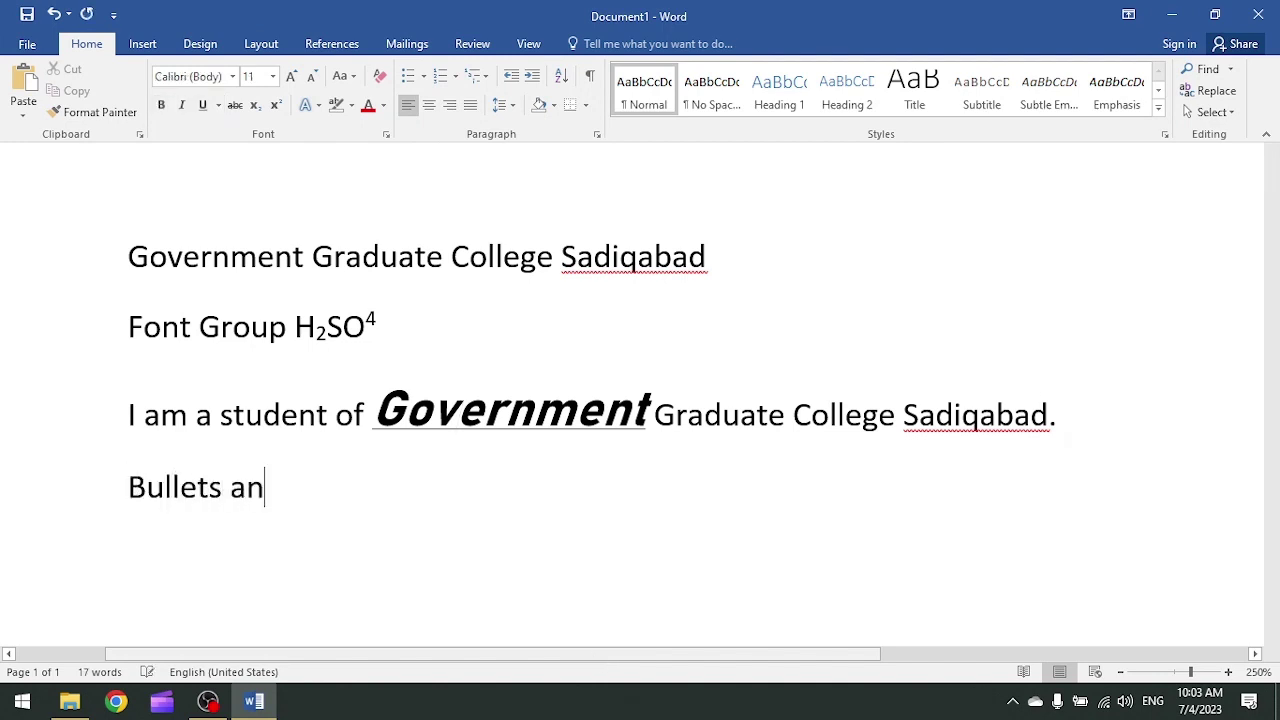
pyautogui.write('d Numbering')
pyautogui.press('Return')
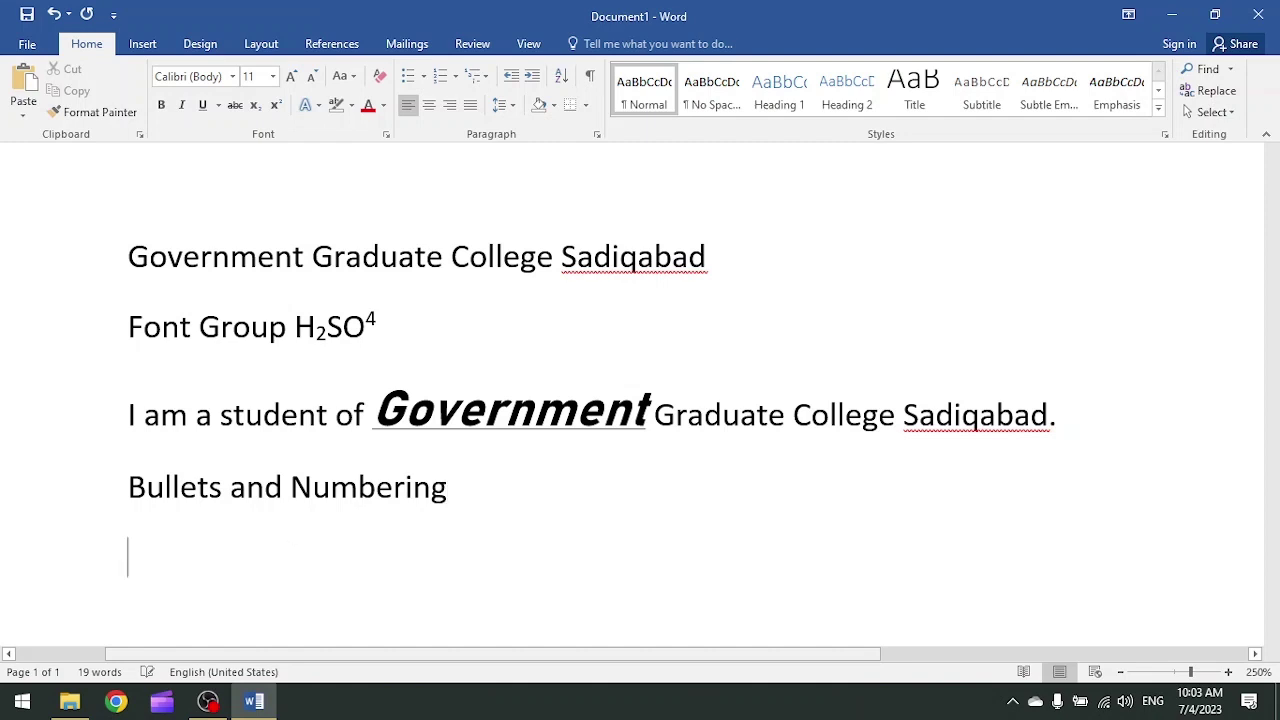
pyautogui.scroll(-2, 415, 380)
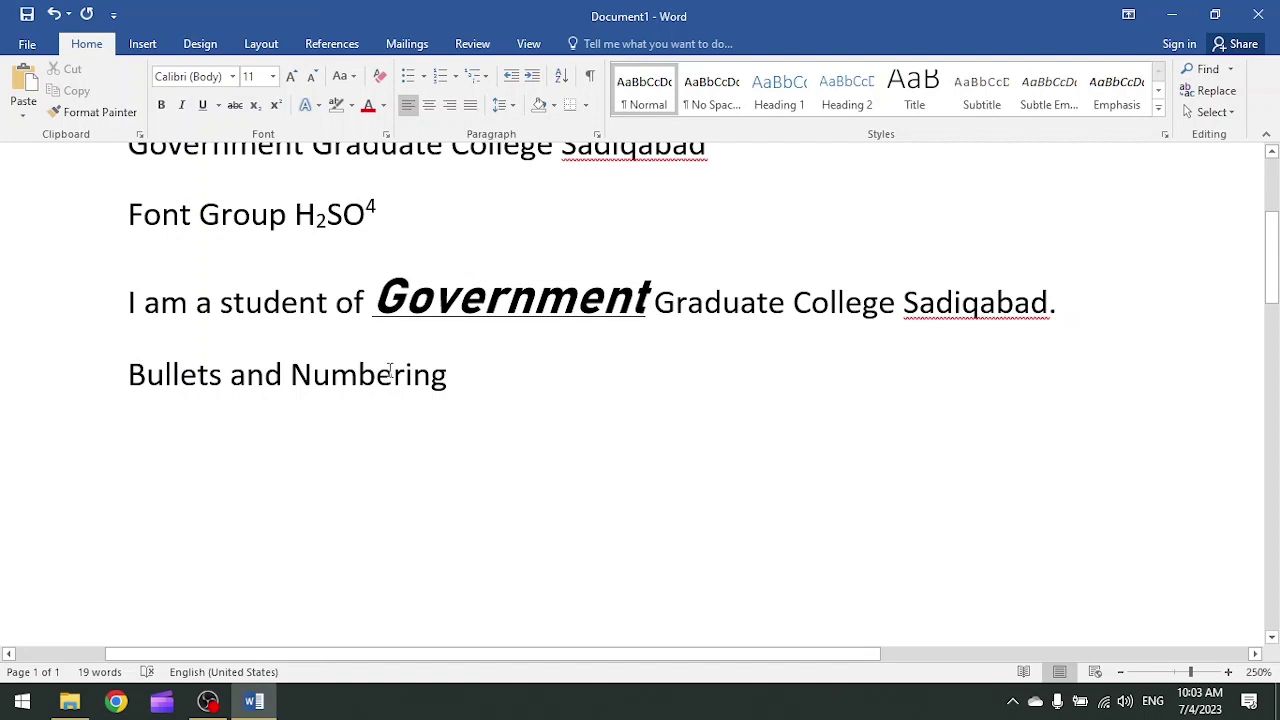
pyautogui.write('List of Countrie')
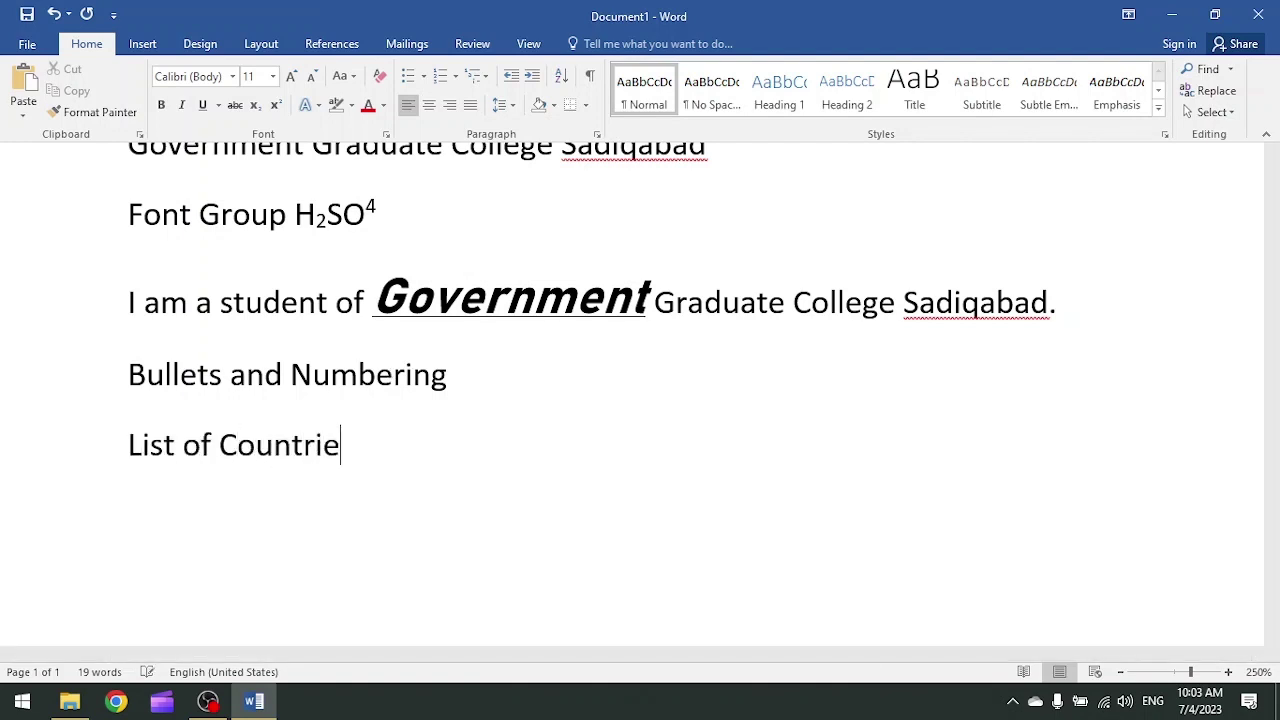
pyautogui.write('s in South Asia')
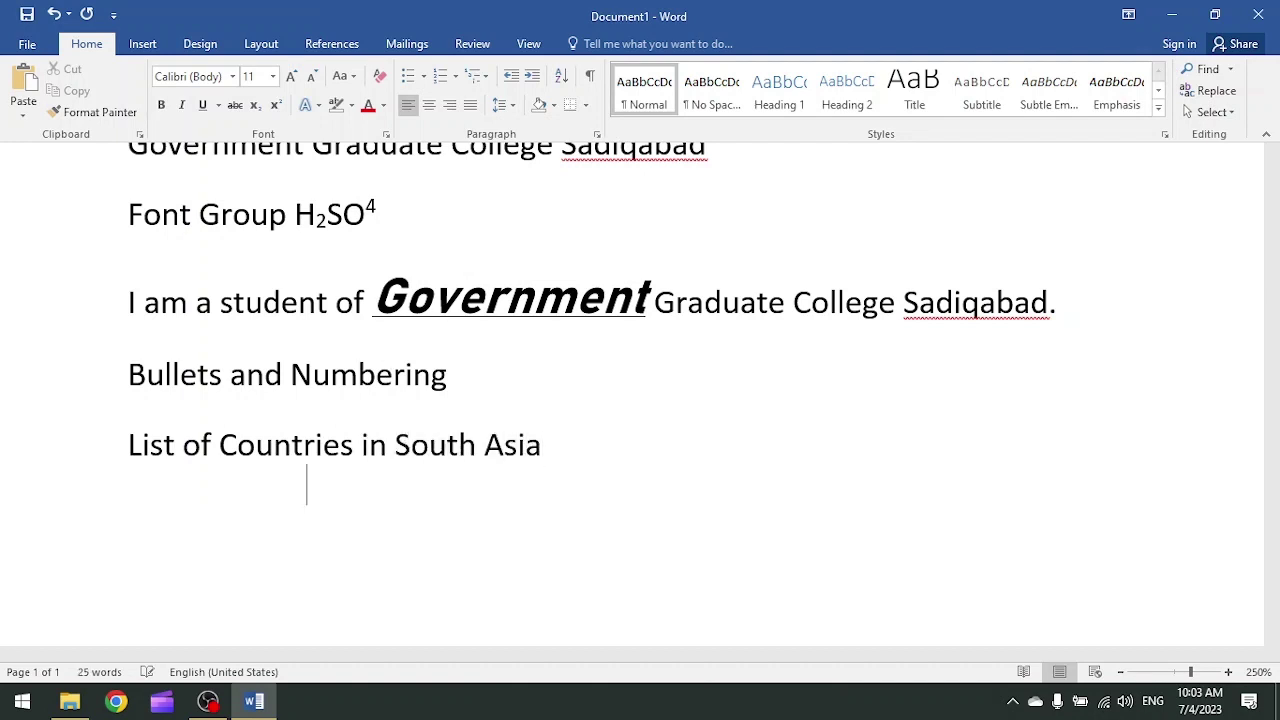
pyautogui.press('Return')
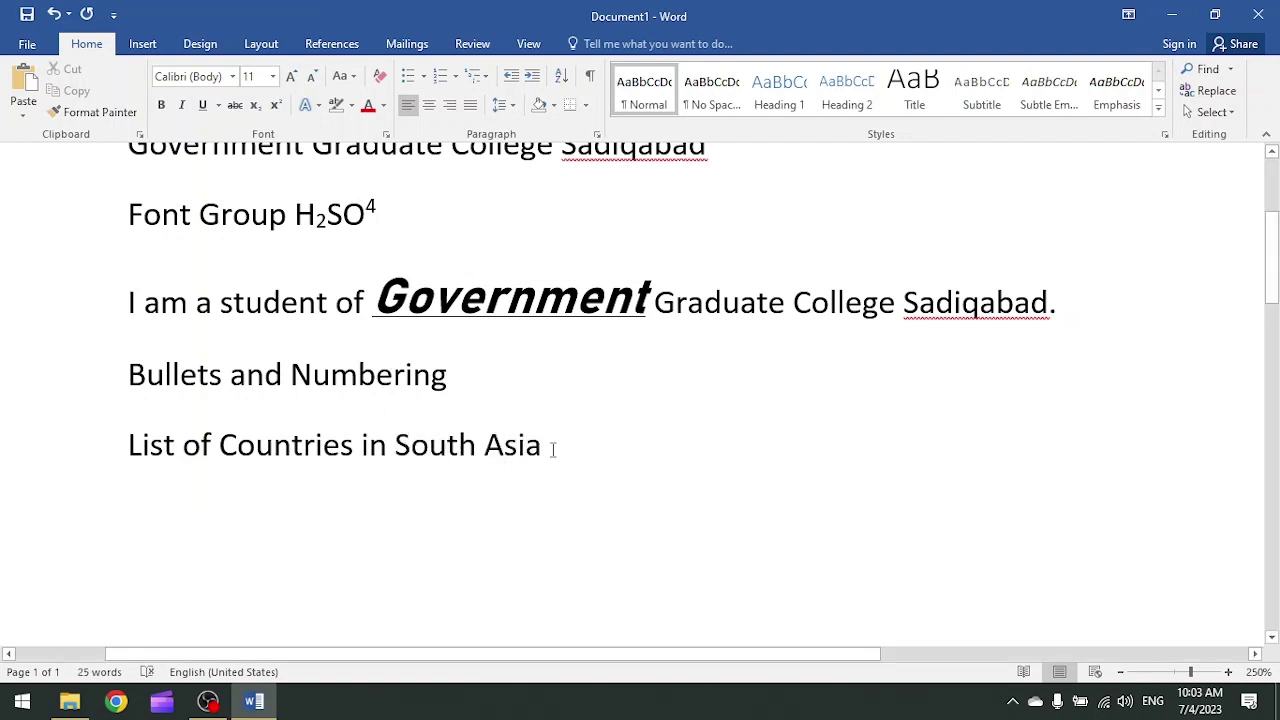
# - Set 'List of Countries in South Asia' to Times New Roman, 16 pt, bold
pyautogui.moveTo(551, 446); pyautogui.dragTo(114, 436)
pyautogui.click(232, 76)
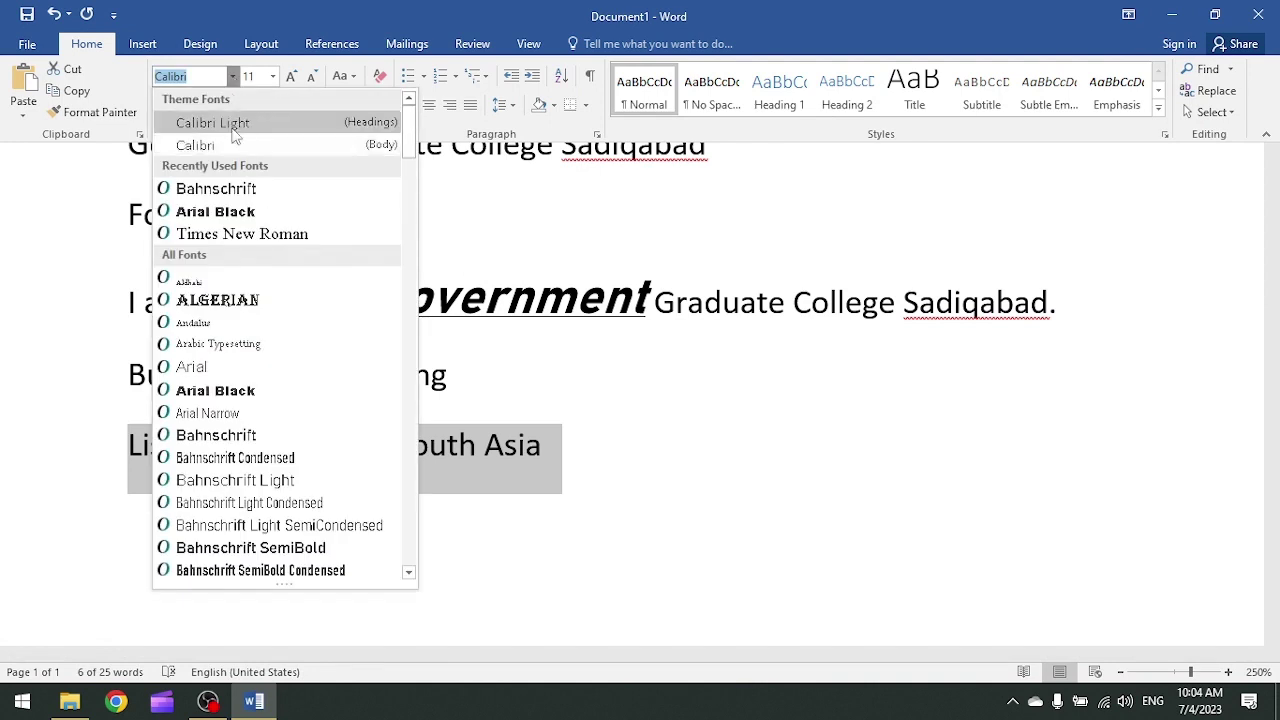
pyautogui.click(224, 234)
pyautogui.click(291, 76)
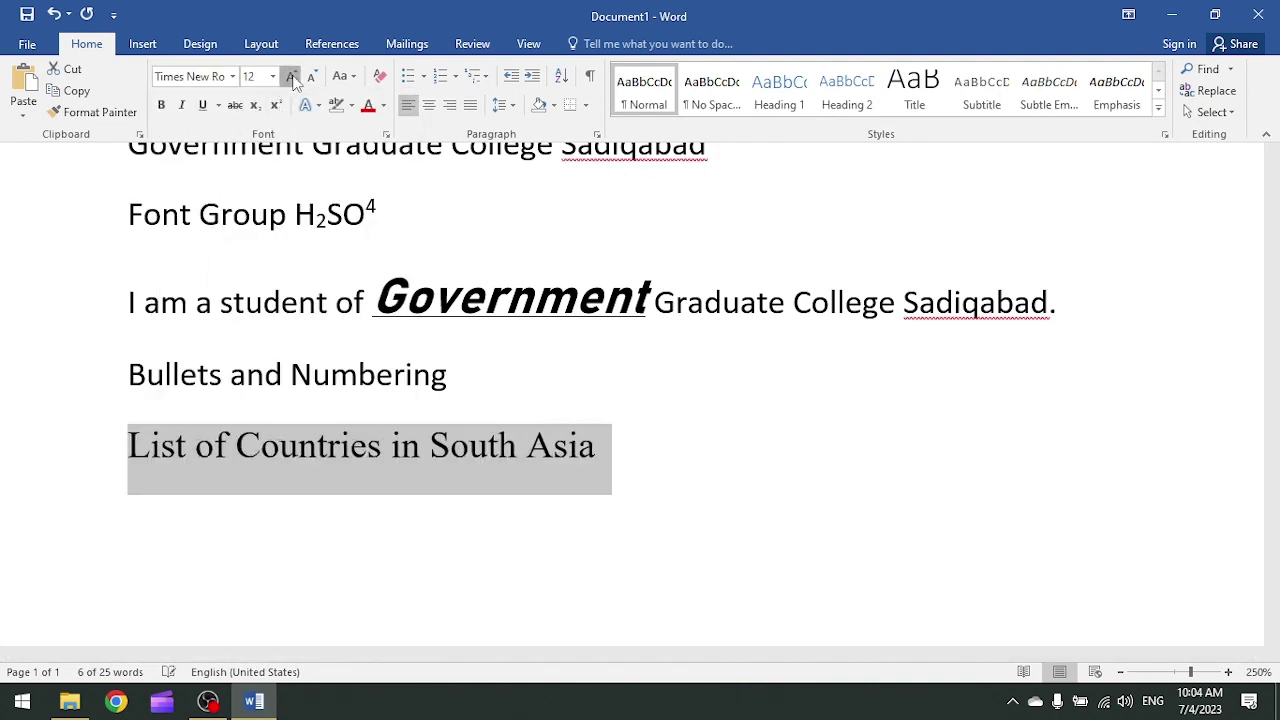
pyautogui.click(291, 76)
pyautogui.click(291, 76)
pyautogui.click(161, 105)
pyautogui.scroll(-1, 539, 500)
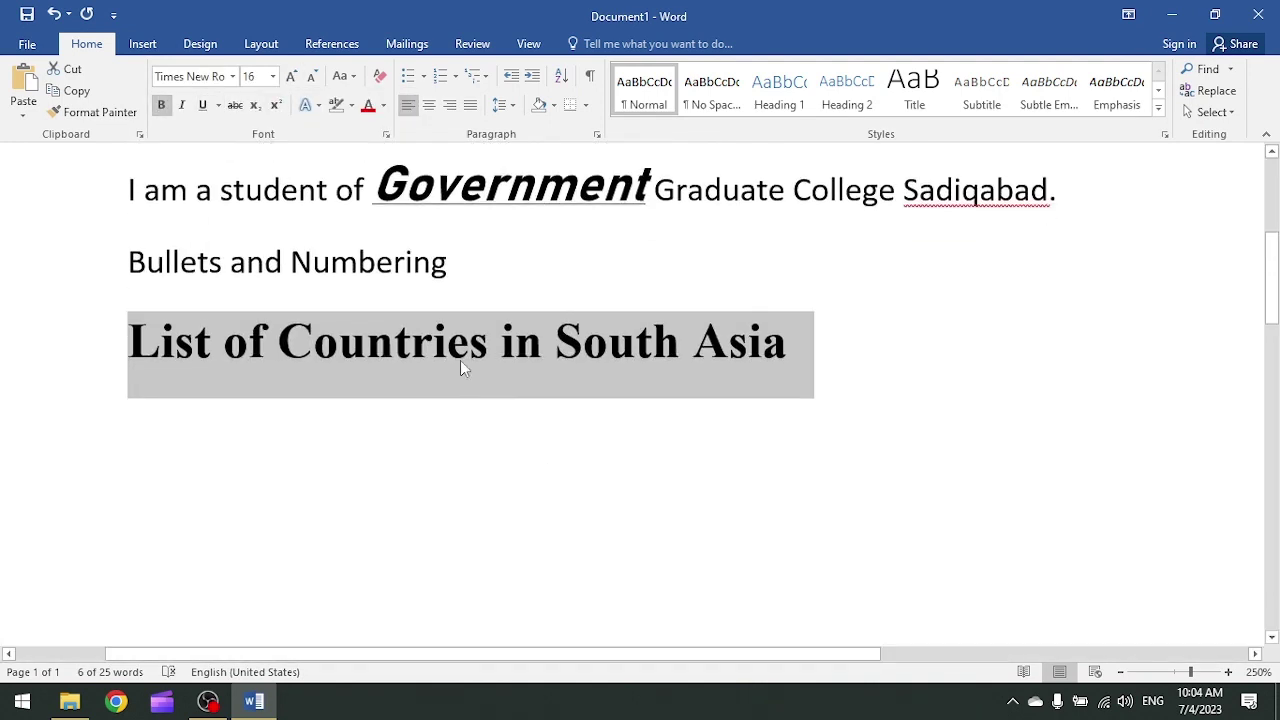
pyautogui.click(466, 345)
pyautogui.click(644, 501)
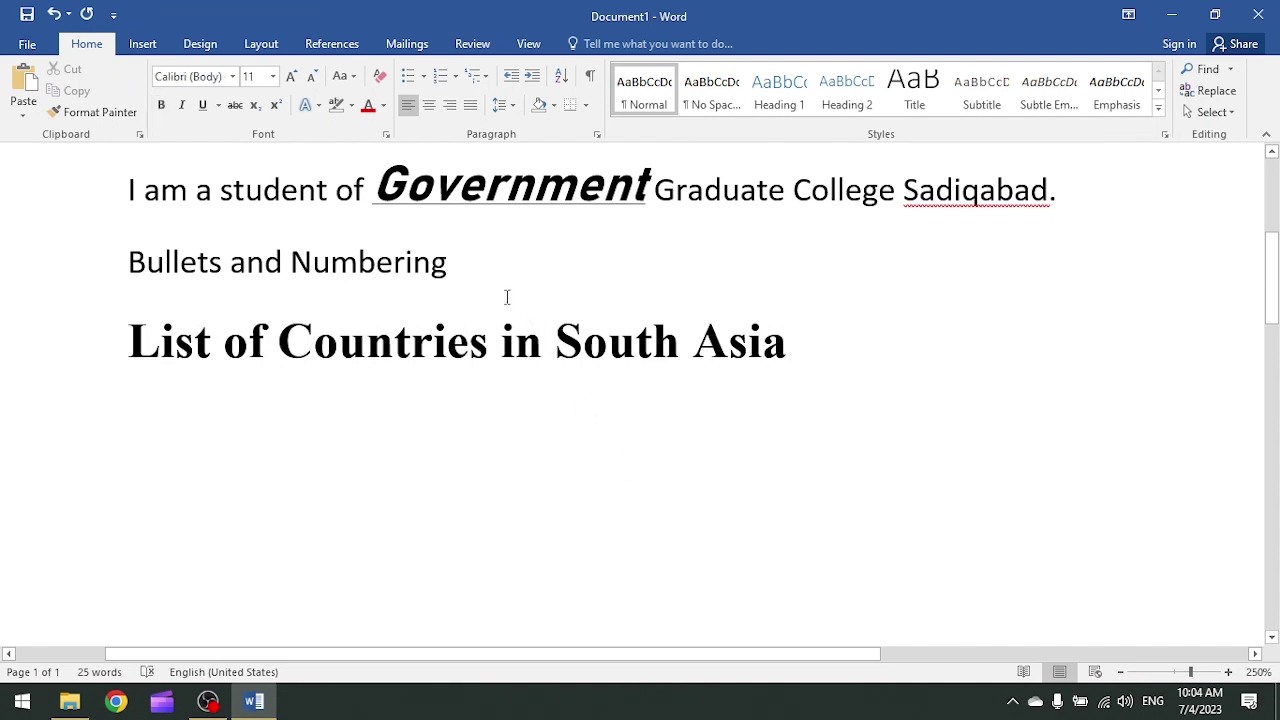
# - Start a bulleted list with Pakistan, India, Sri Lanka and Bangladesh
pyautogui.write('Pakistan')
pyautogui.press('Return')
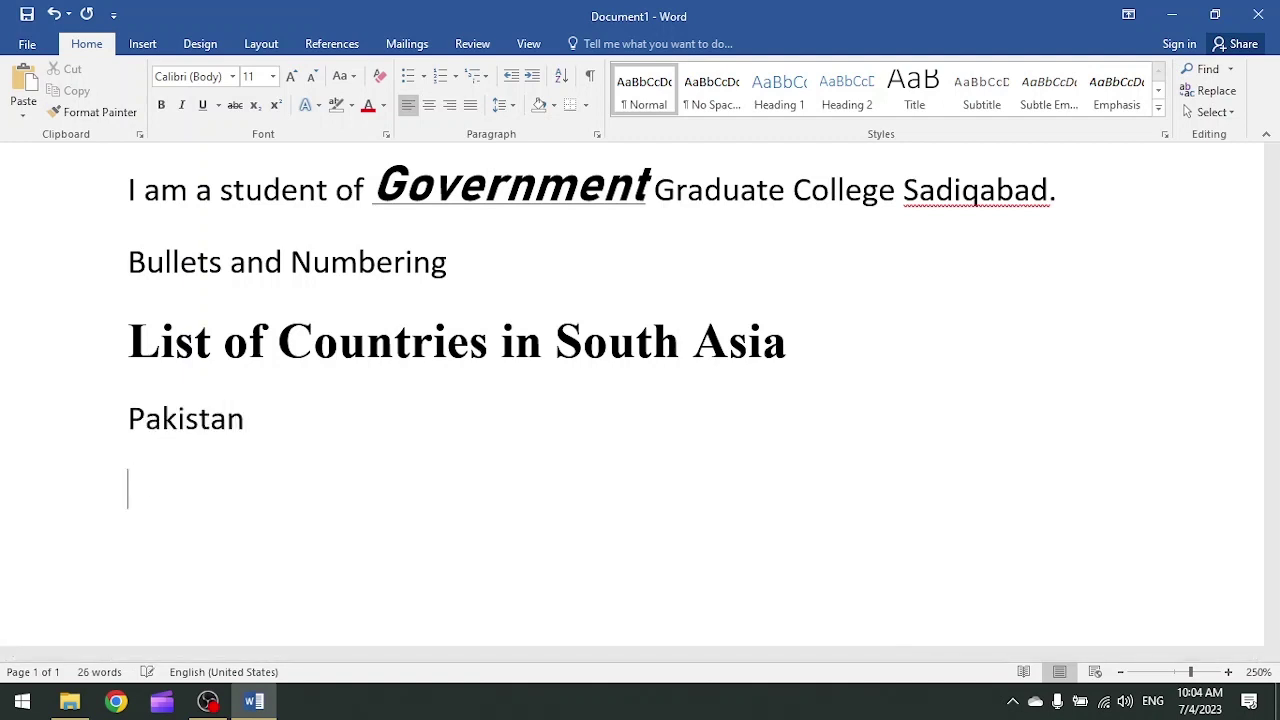
pyautogui.press('BackSpace')
pyautogui.press('BackSpace')
pyautogui.press('BackSpace')
pyautogui.press('BackSpace')
pyautogui.press('BackSpace')
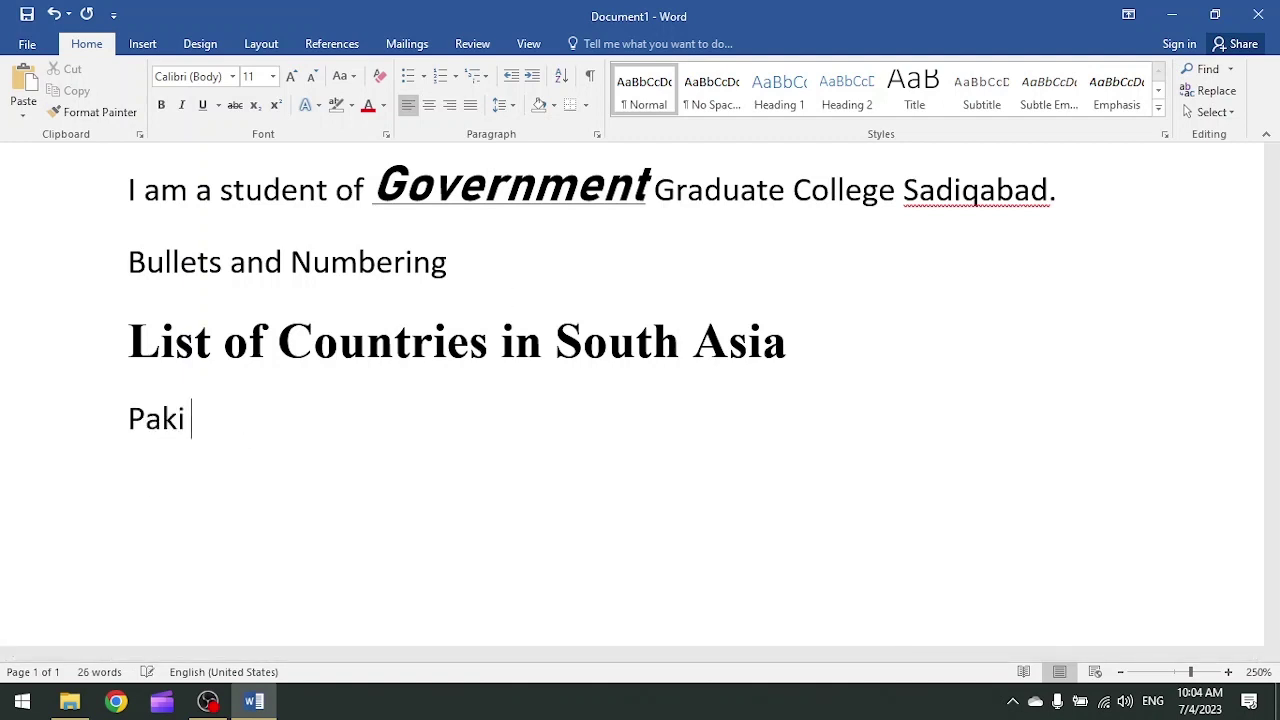
pyautogui.press('BackSpace')
pyautogui.press('BackSpace')
pyautogui.press('BackSpace')
pyautogui.press('BackSpace')
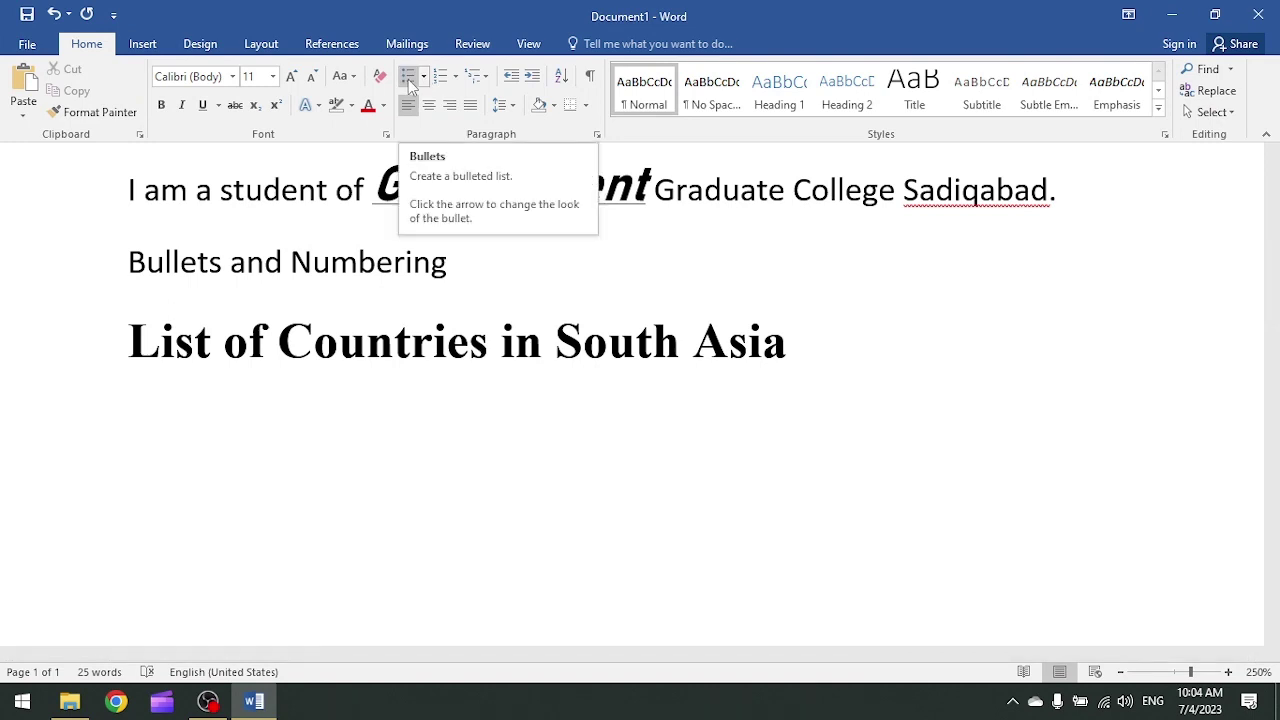
pyautogui.click(409, 78)
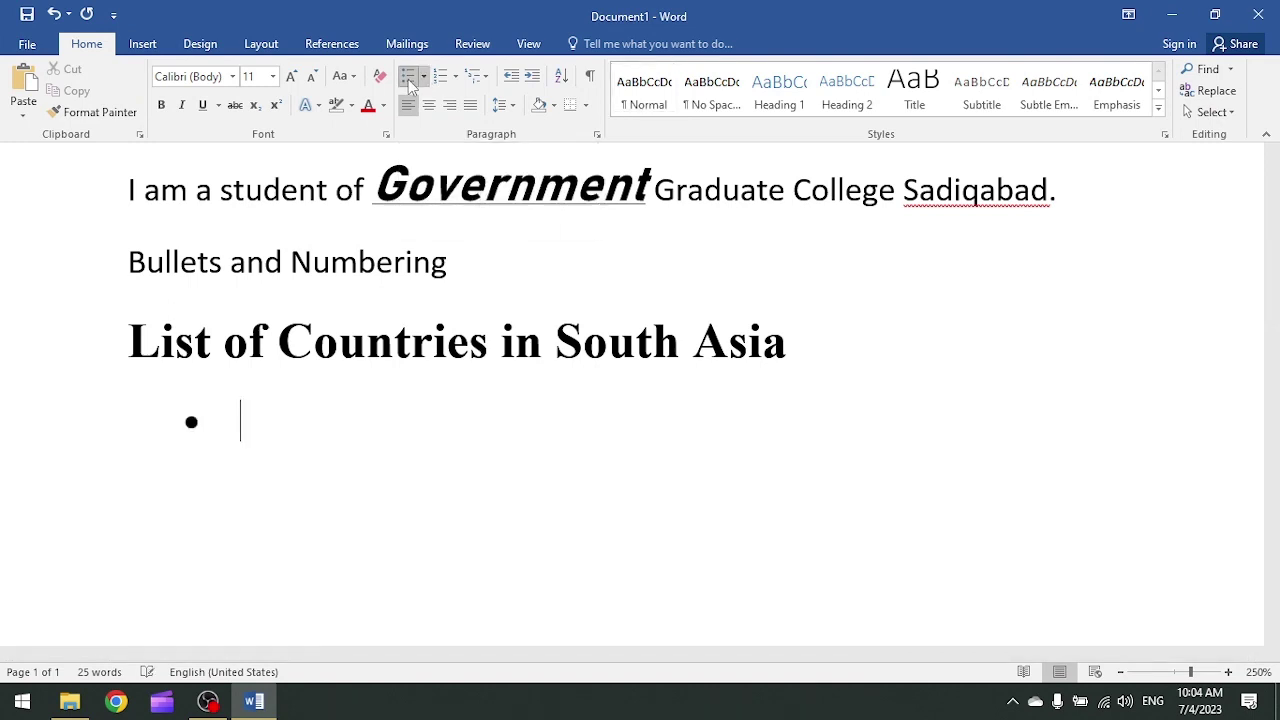
pyautogui.write('Paki')
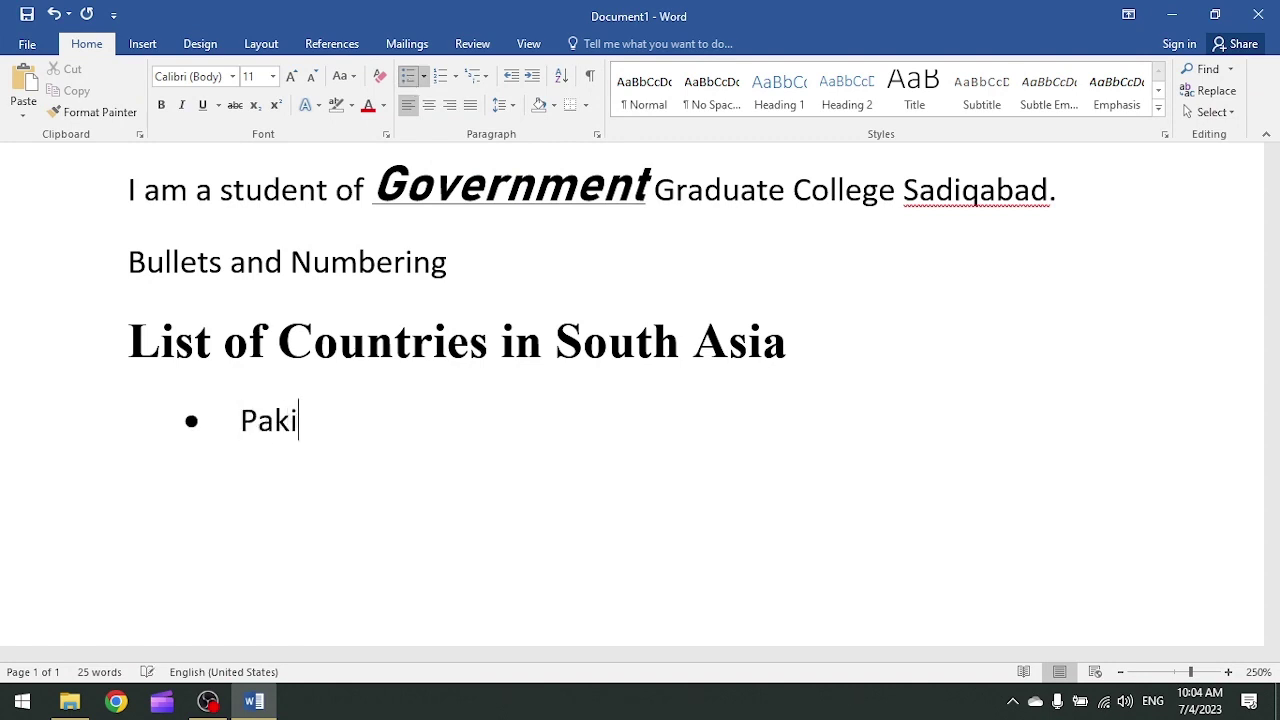
pyautogui.write('stan')
pyautogui.press('Return')
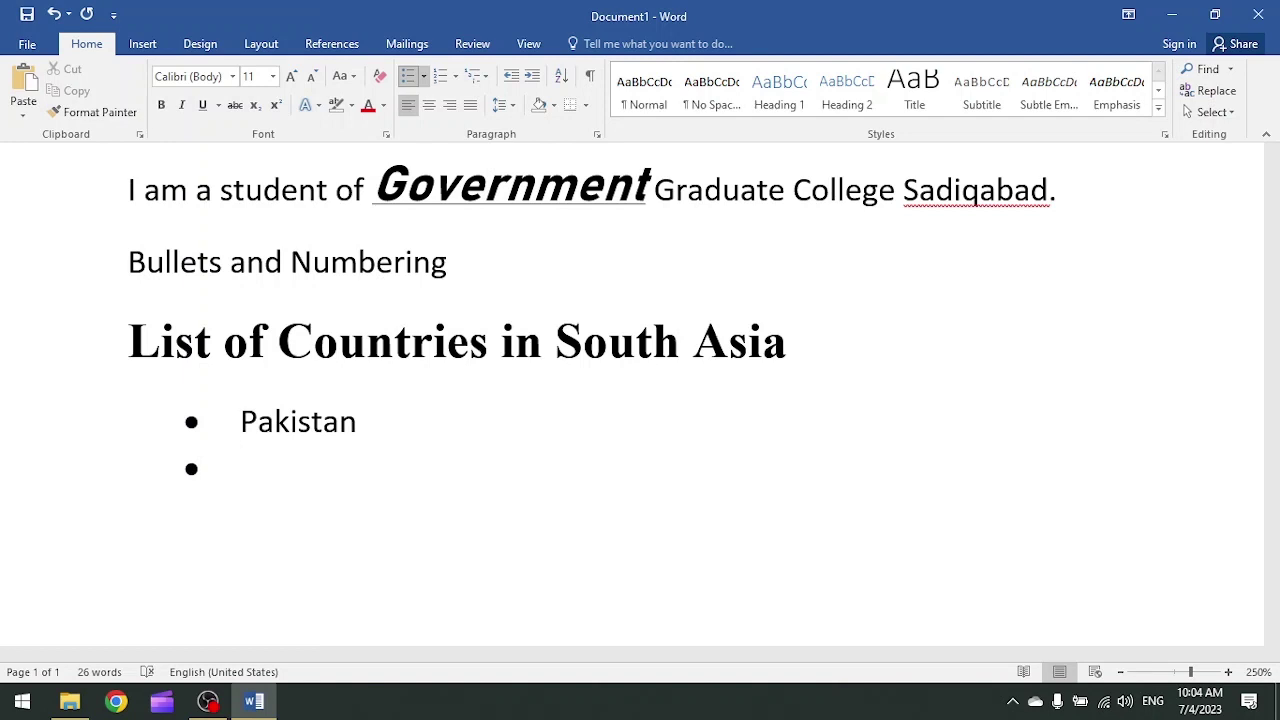
pyautogui.write('India')
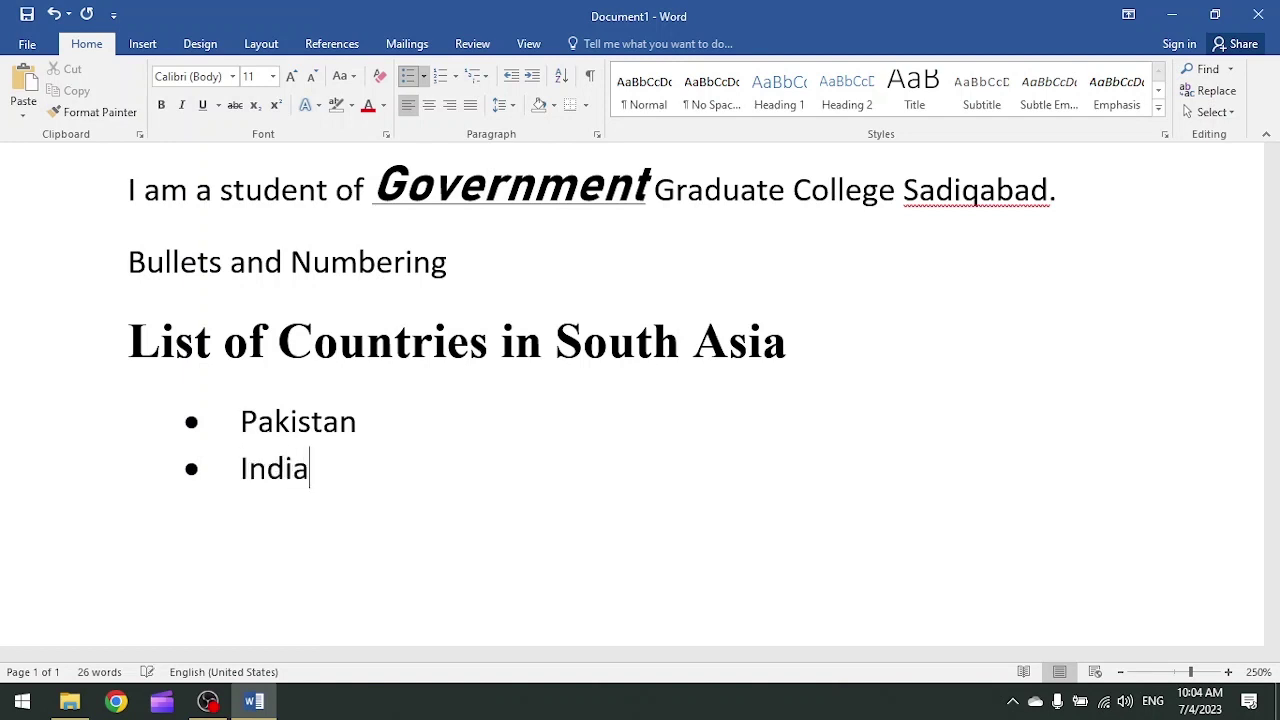
pyautogui.press('Return')
pyautogui.write('Sri L')
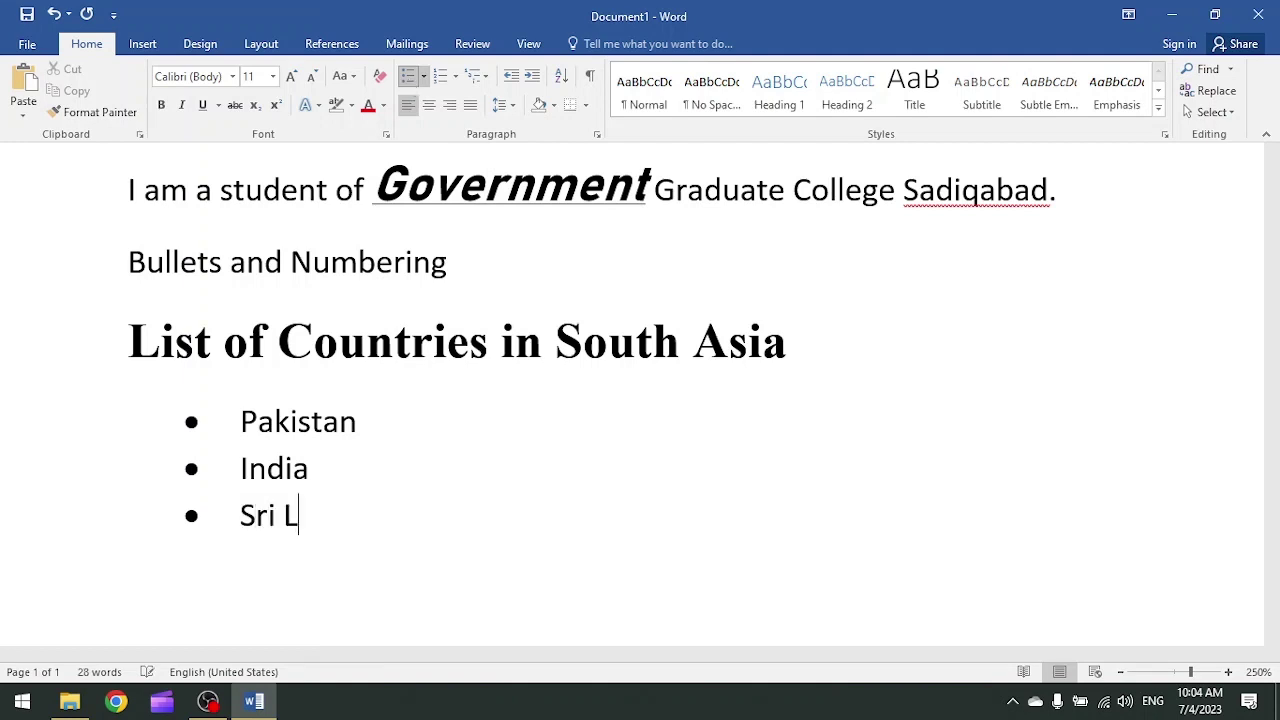
pyautogui.write('anka')
pyautogui.press('Return')
pyautogui.write('Bangl')
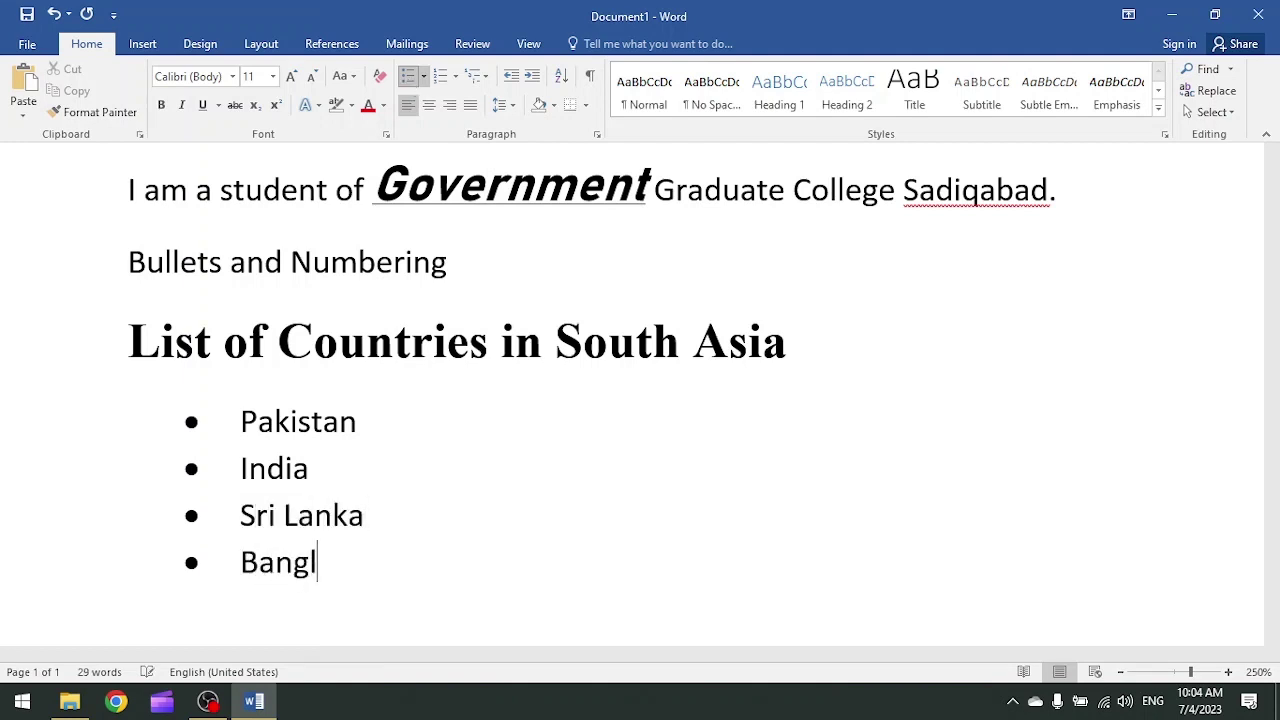
pyautogui.write('adesh')
pyautogui.press('Return')
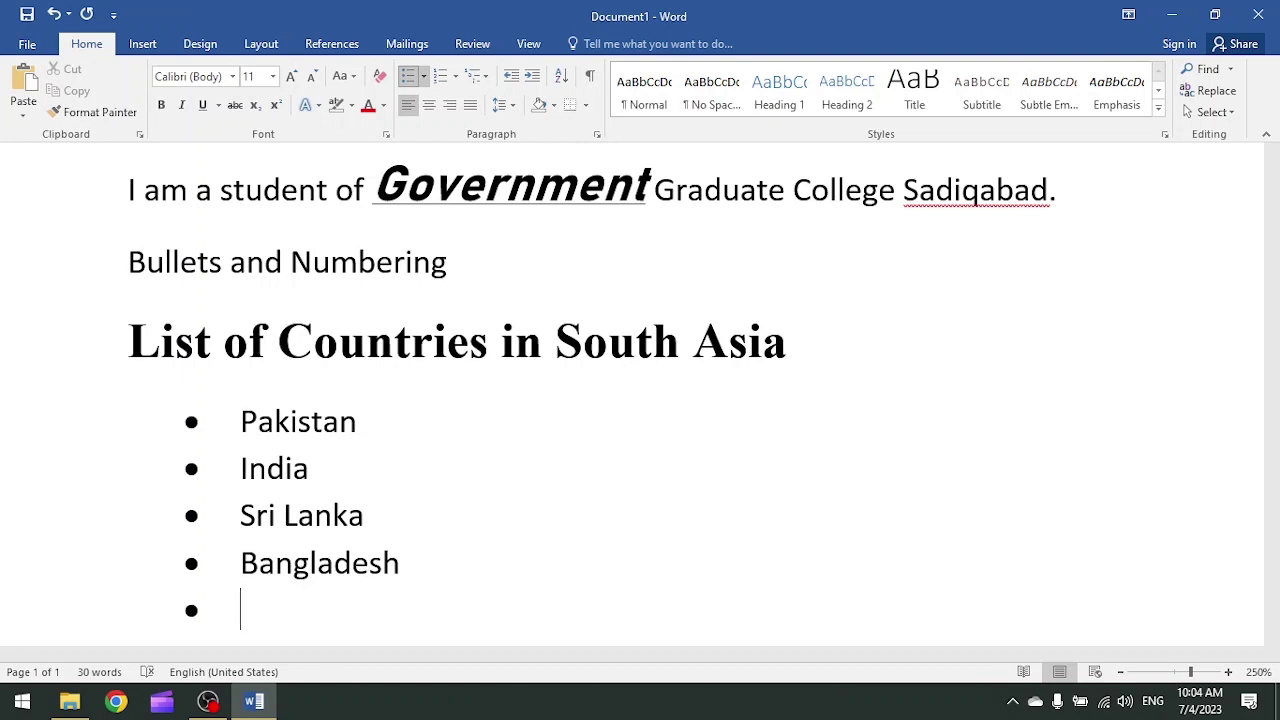
# - Add Nepal, Maldives and Bhutan, end the list, and zoom out to 190%
pyautogui.write('Nepal')
pyautogui.press('Return')
pyautogui.write('M<a')
pyautogui.press('Left')
pyautogui.press('BackSpace')
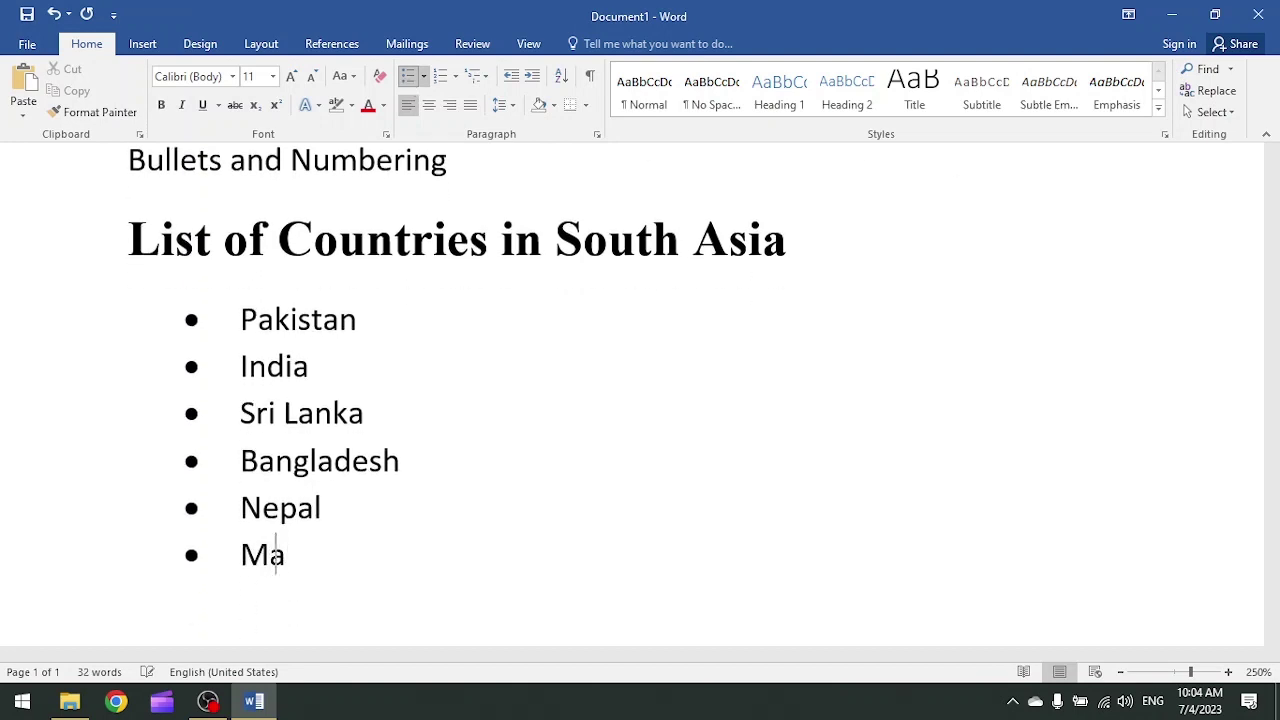
pyautogui.write('ldives')
pyautogui.press('Return')
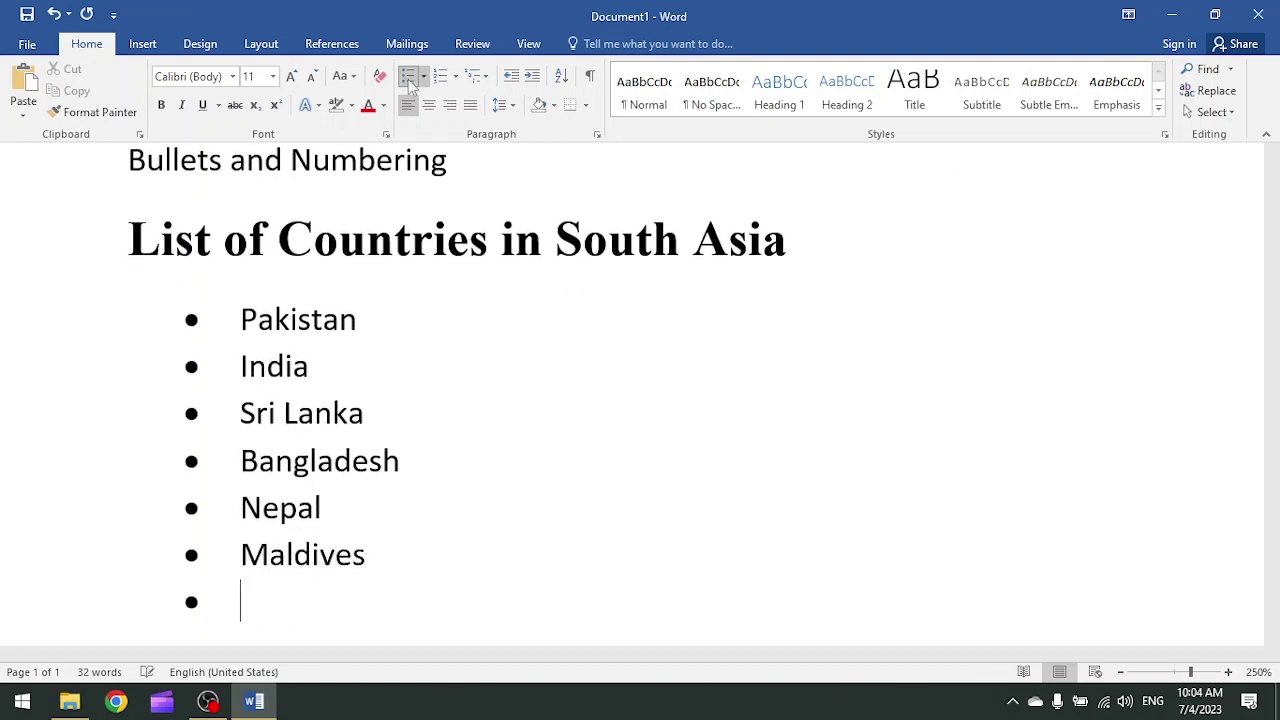
pyautogui.write('Bhutan')
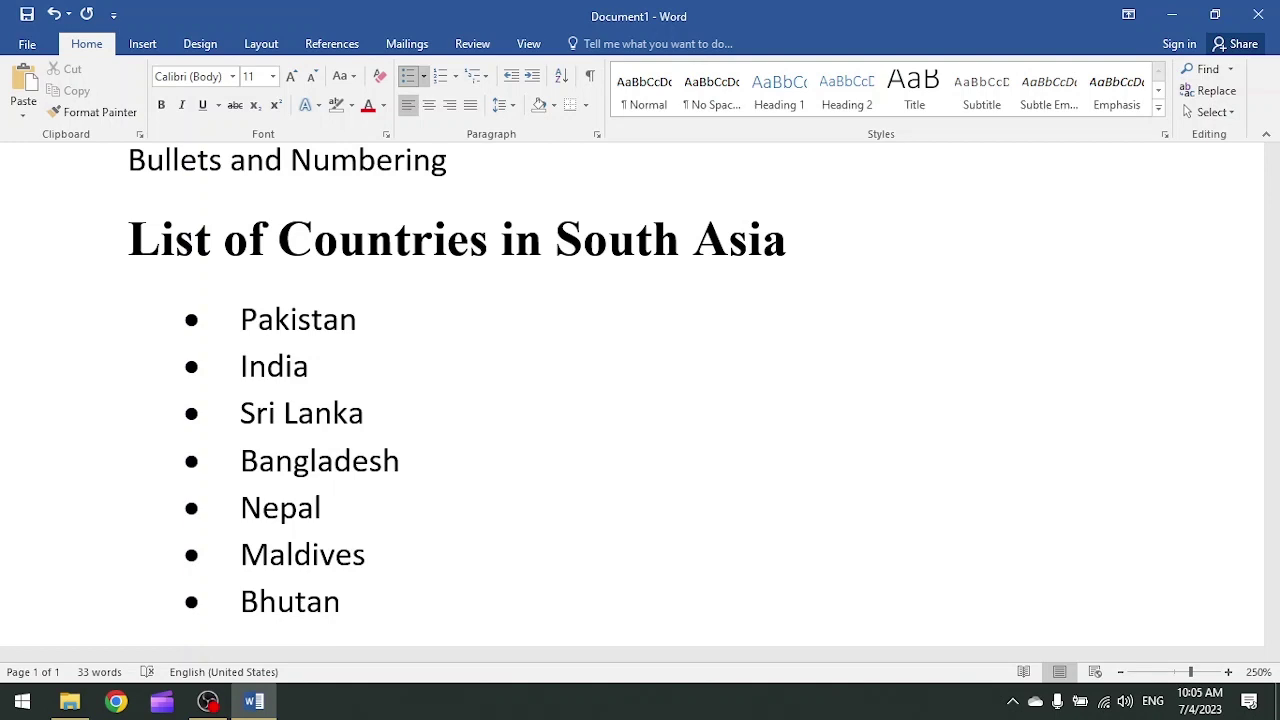
pyautogui.press('Return')
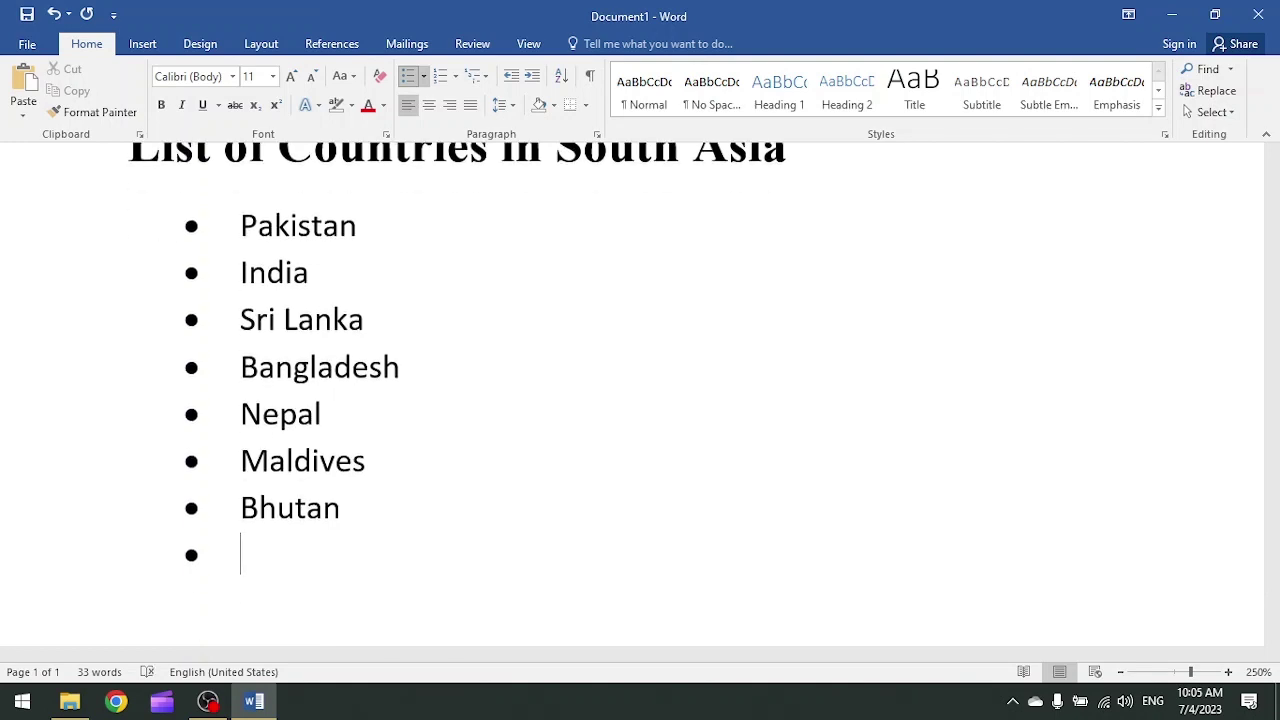
pyautogui.press('Return')
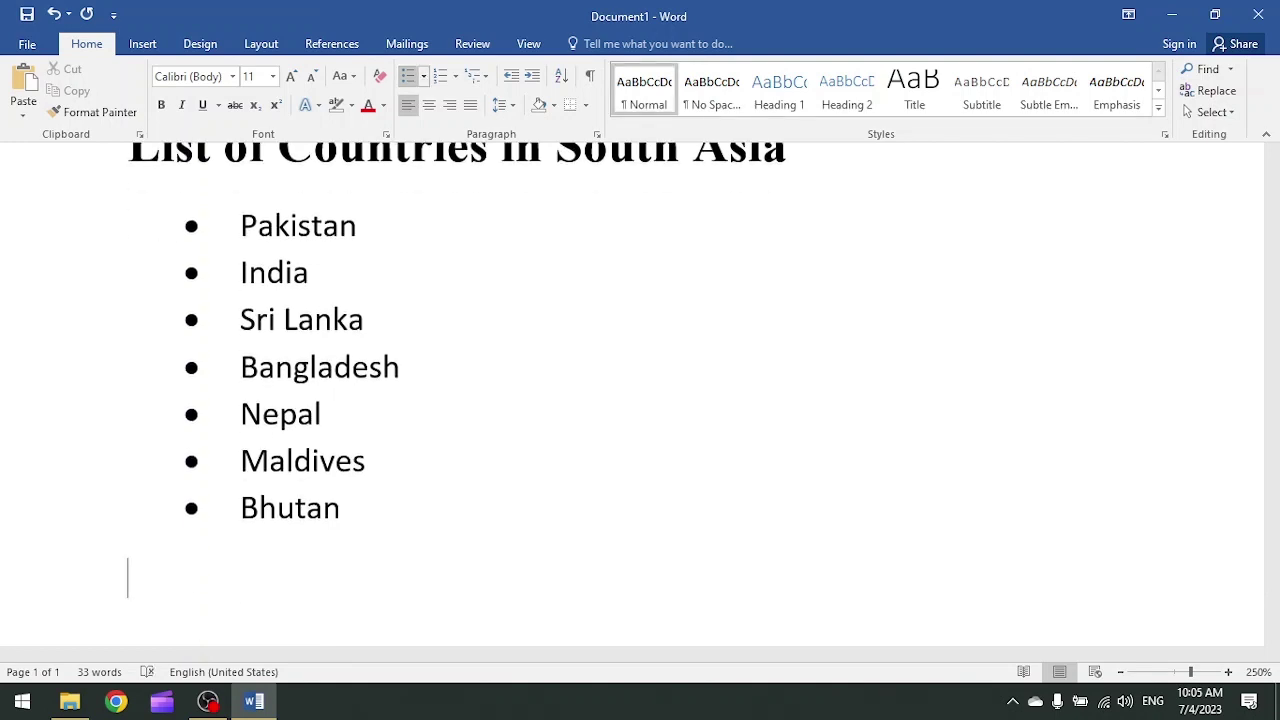
pyautogui.click(1120, 672)
pyautogui.click(1120, 672)
pyautogui.click(1120, 672)
pyautogui.click(1120, 672)
pyautogui.click(1120, 672)
pyautogui.click(1120, 672)
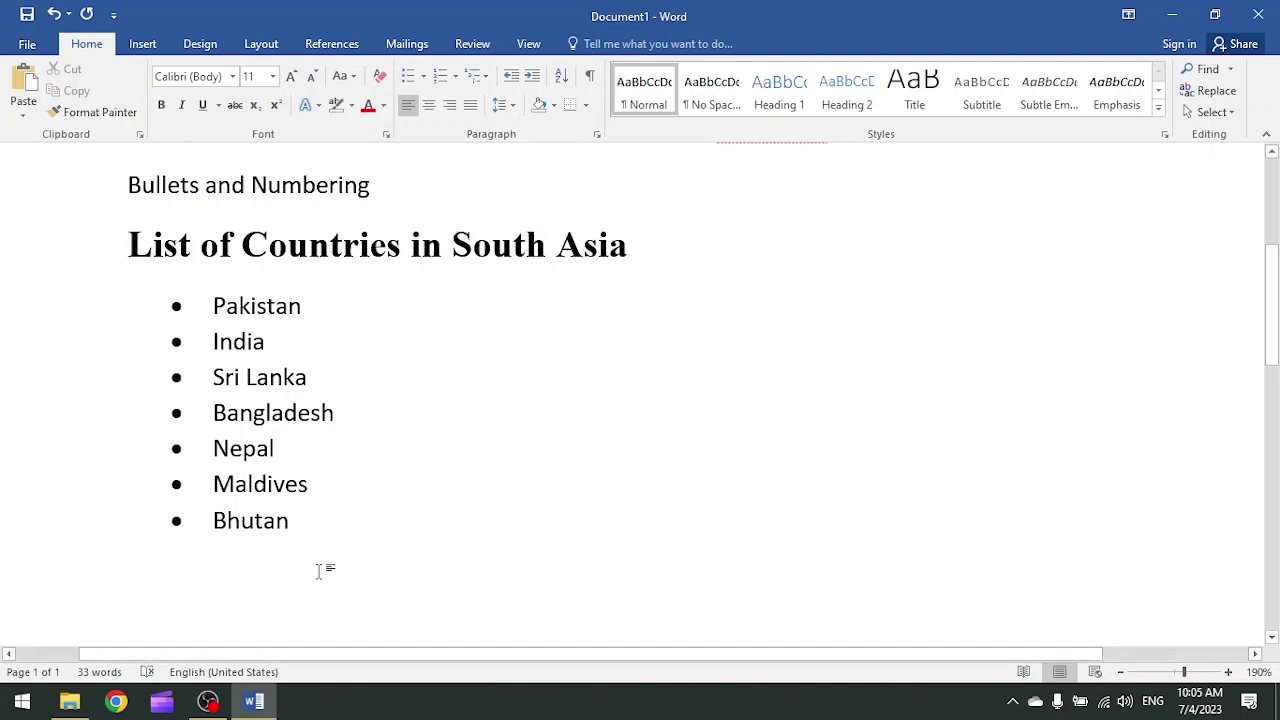
# - Give the seven-country list colourful arrow bullets
pyautogui.moveTo(326, 533); pyautogui.dragTo(212, 300)
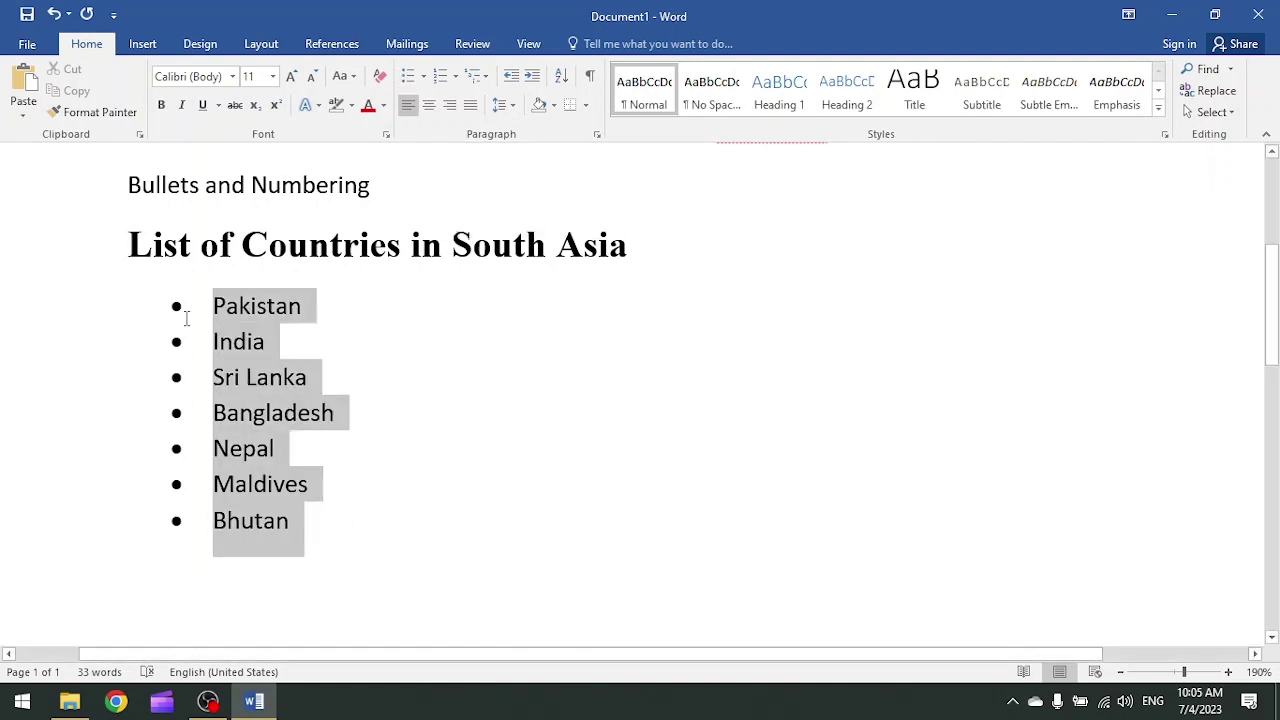
pyautogui.click(424, 76)
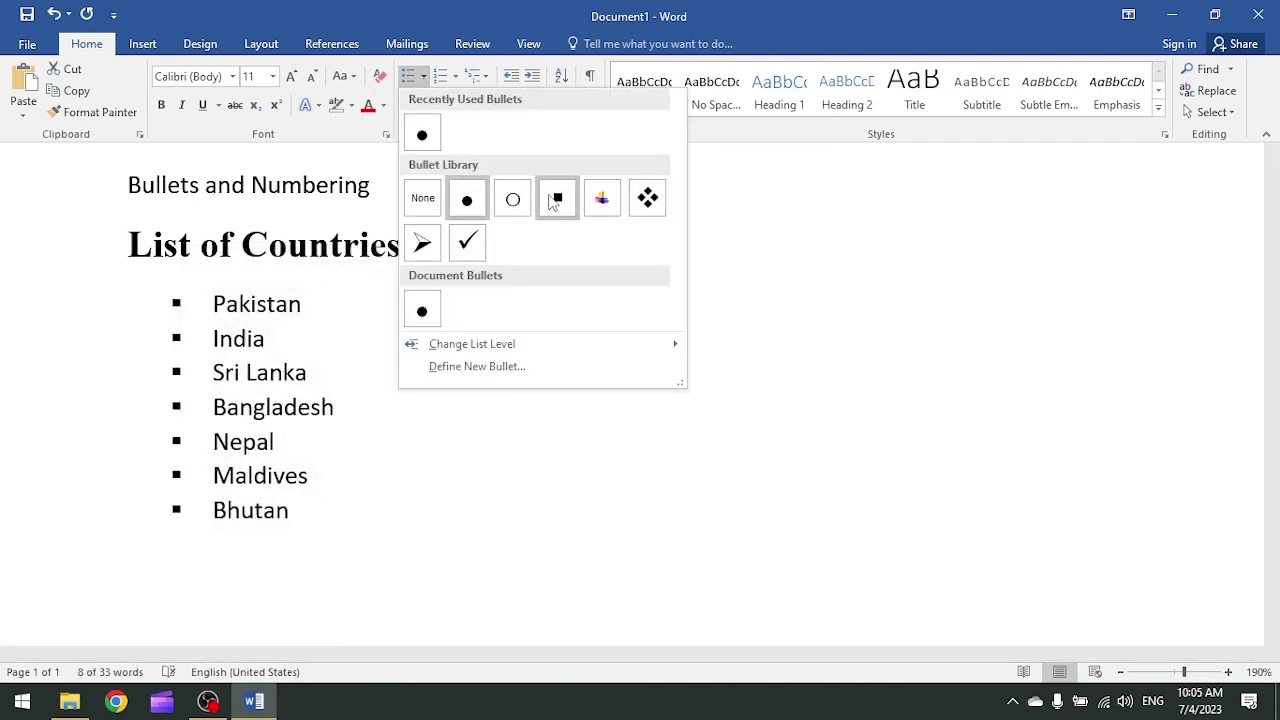
pyautogui.click(601, 198)
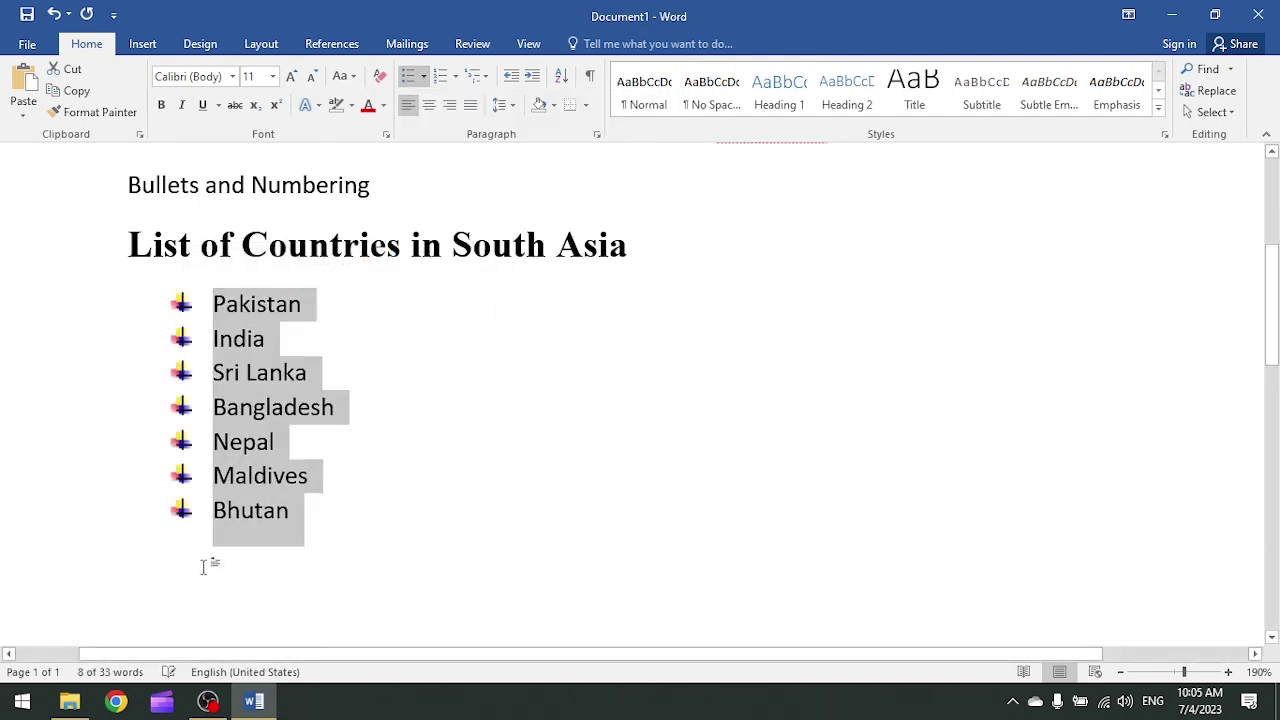
pyautogui.click(230, 442)
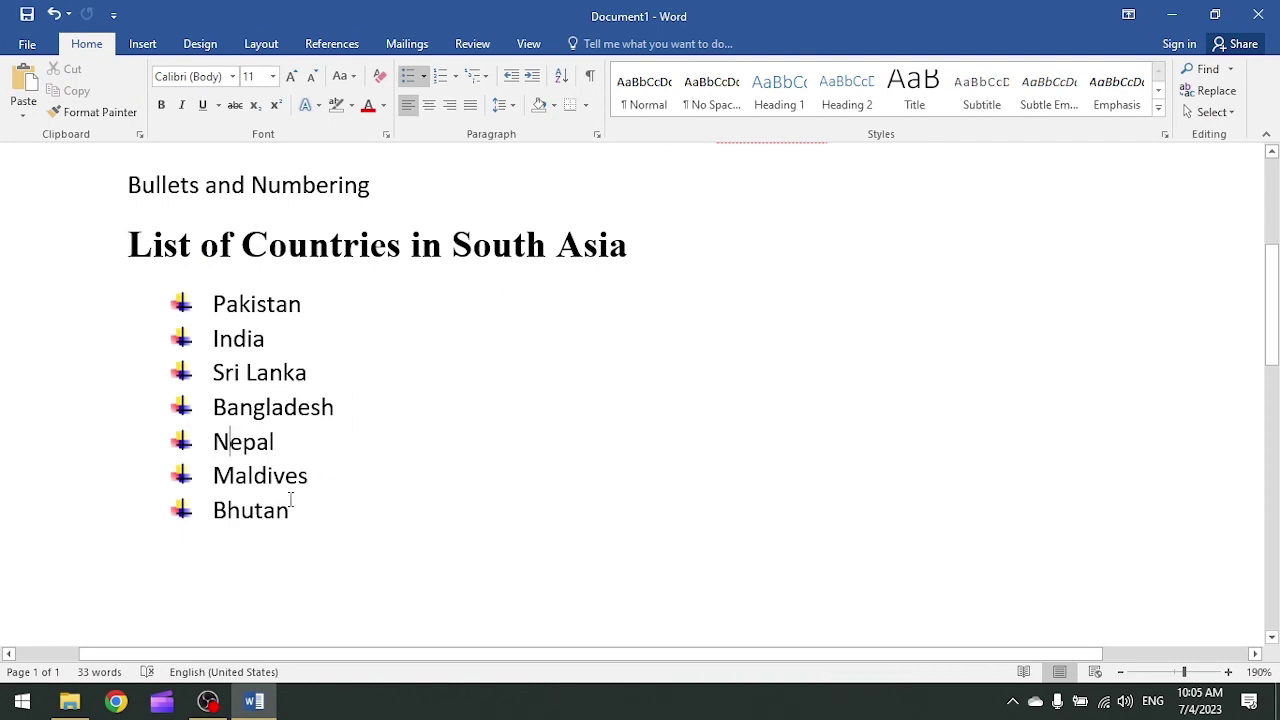
# - Renumber the country list with the 1. 2. 3. numbering style
pyautogui.moveTo(262, 530); pyautogui.dragTo(210, 318)
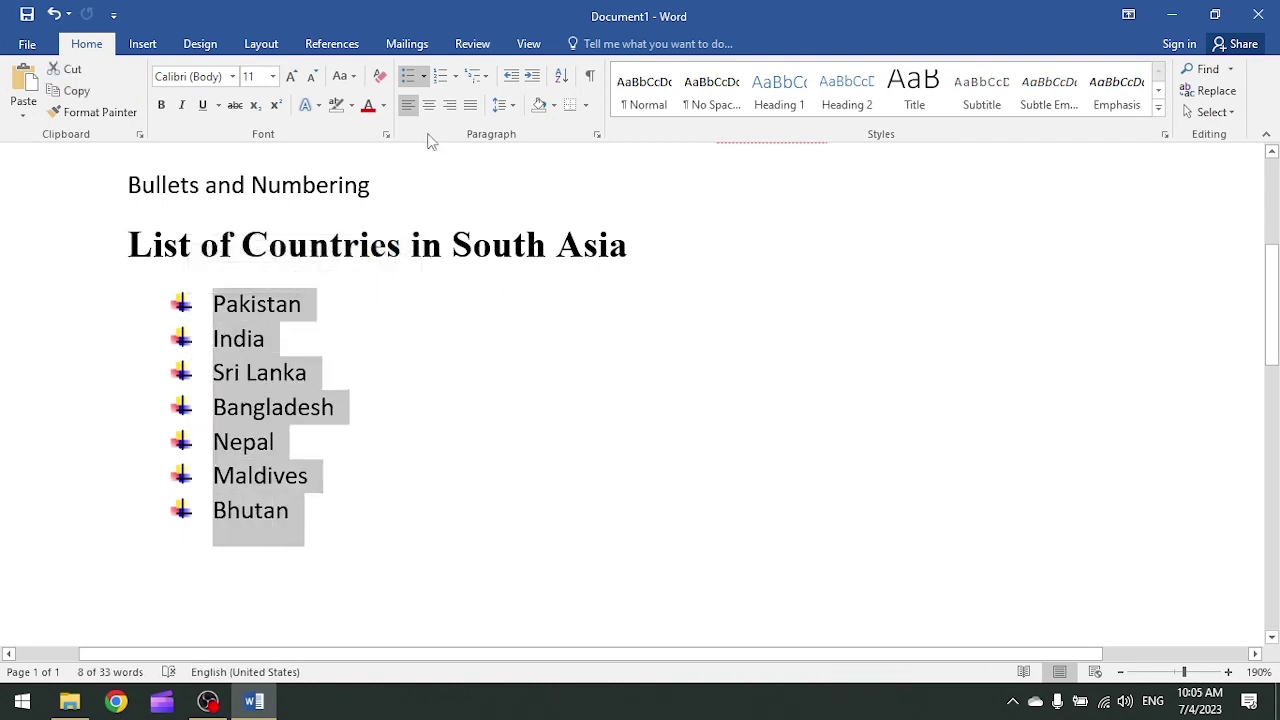
pyautogui.click(455, 77)
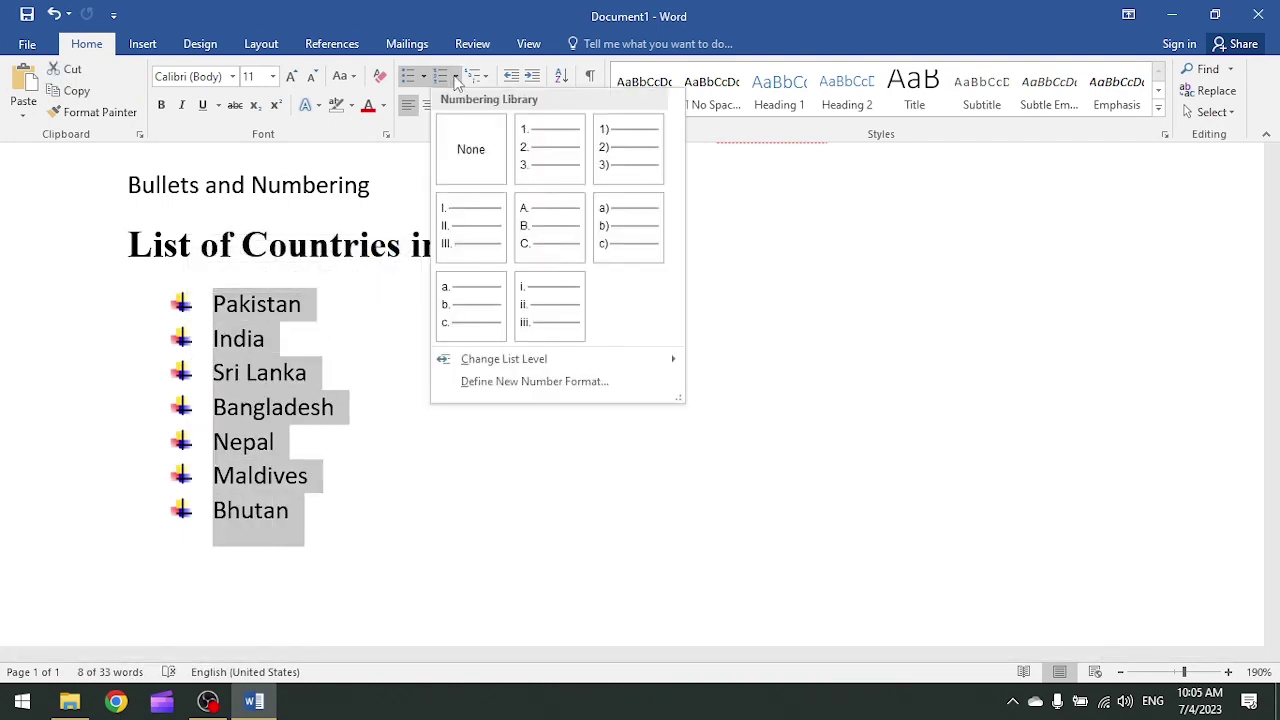
pyautogui.click(551, 166)
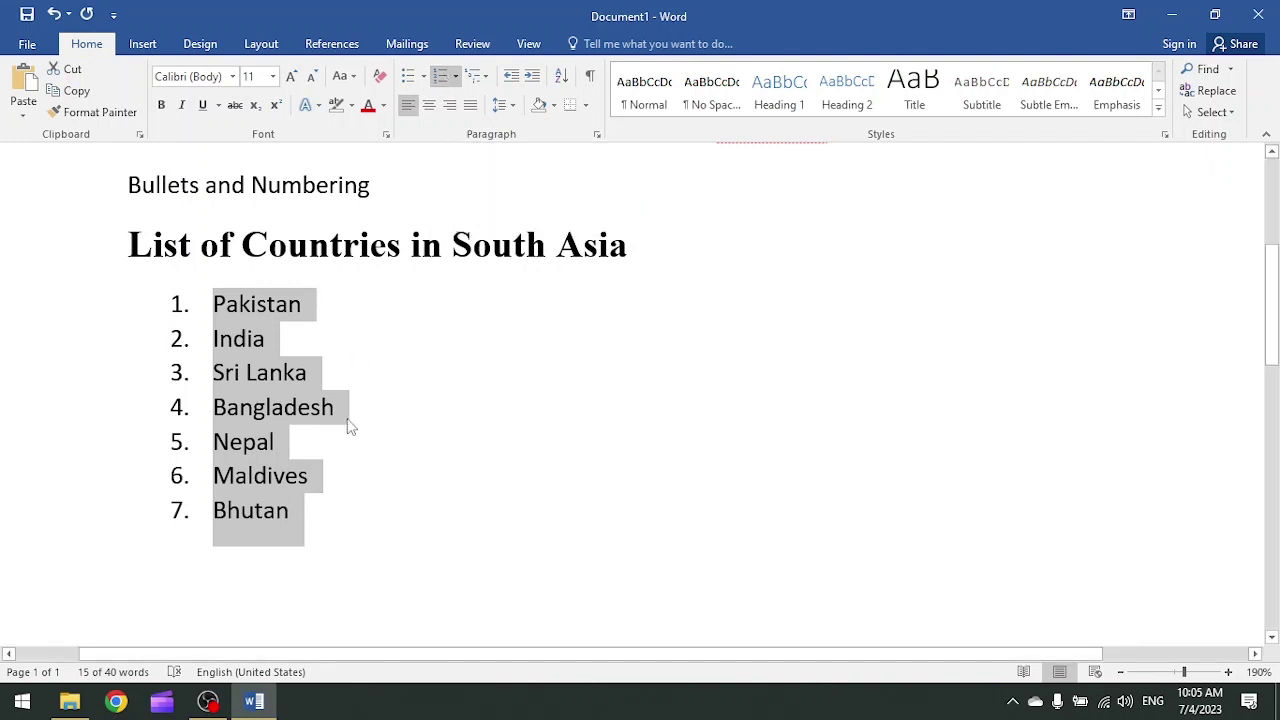
pyautogui.click(263, 510)
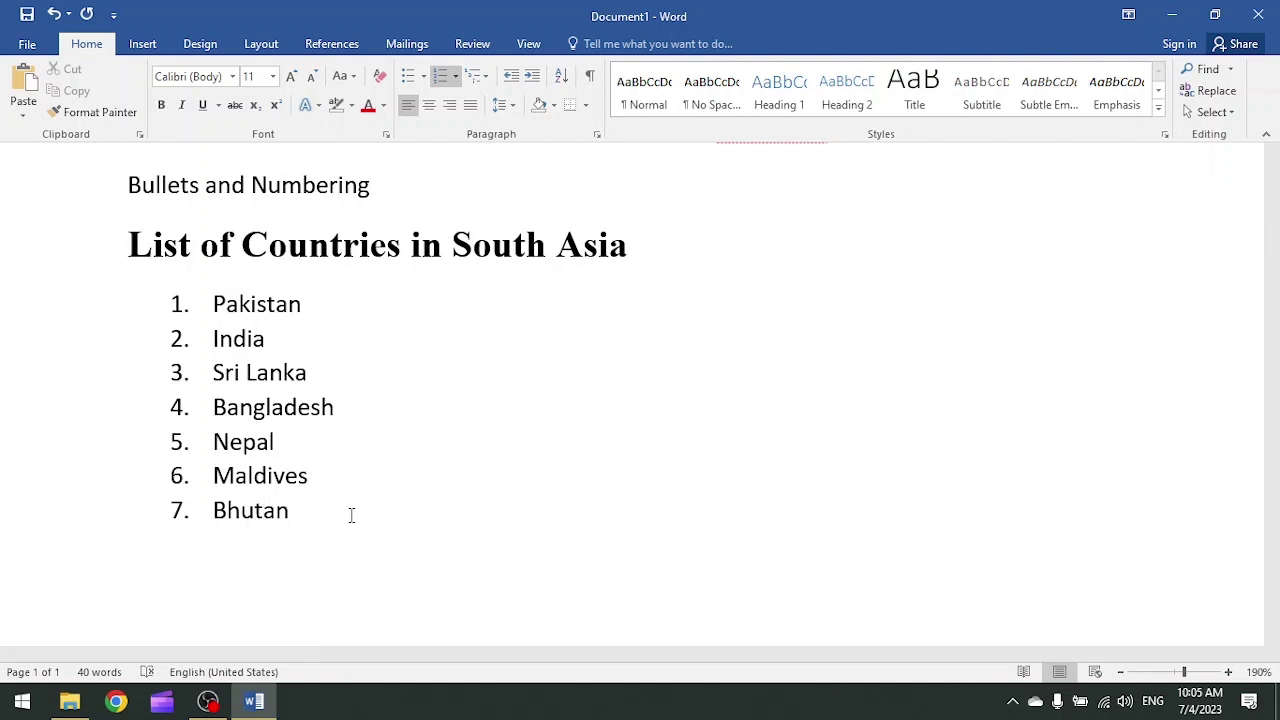
pyautogui.click(326, 307)
# - Add indented sub-items Karachi, Lahore, Quetta, Peshawar and Islamabad under Pakistan
pyautogui.press('Return')
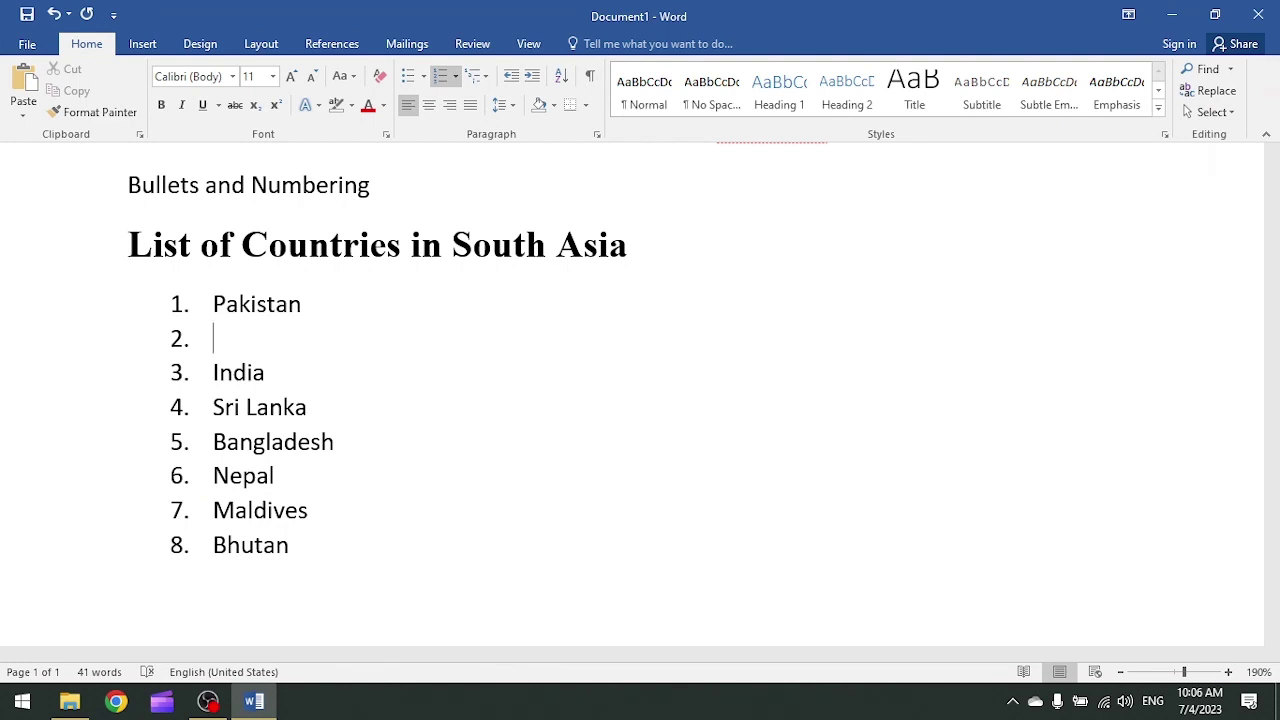
pyautogui.press('Tab')
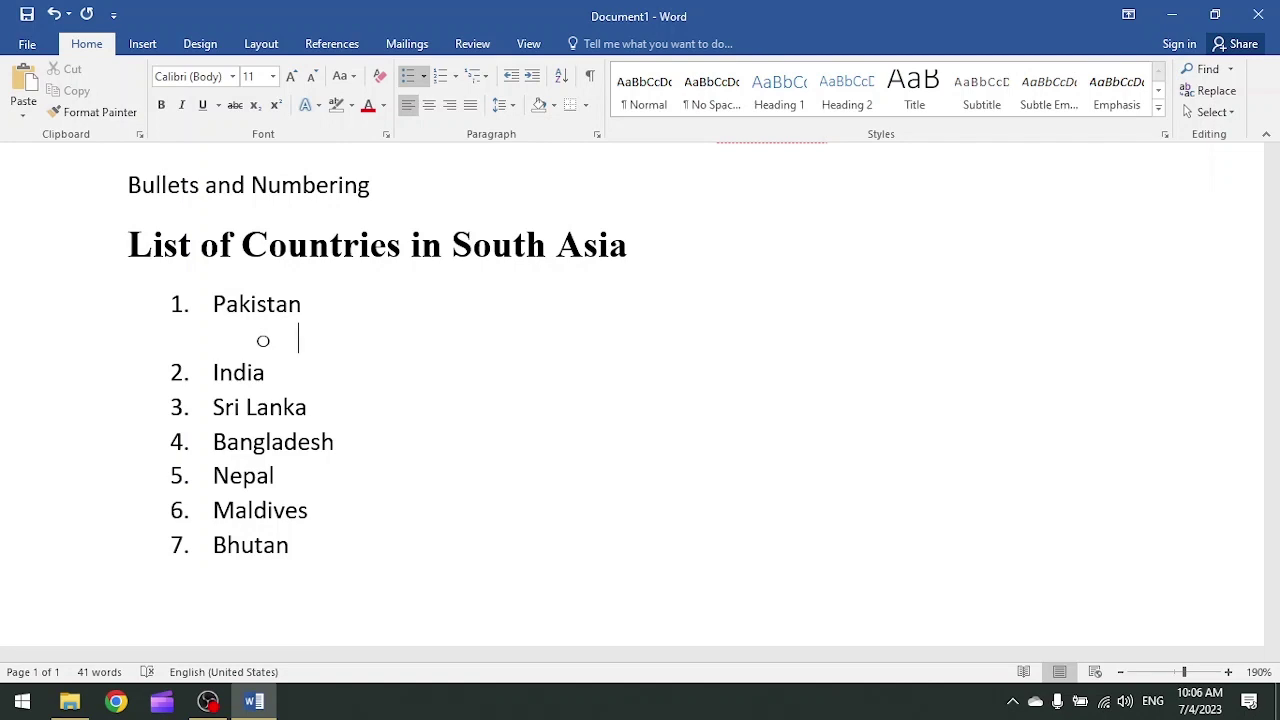
pyautogui.write('Karachi')
pyautogui.press('Return')
pyautogui.write('Lahore')
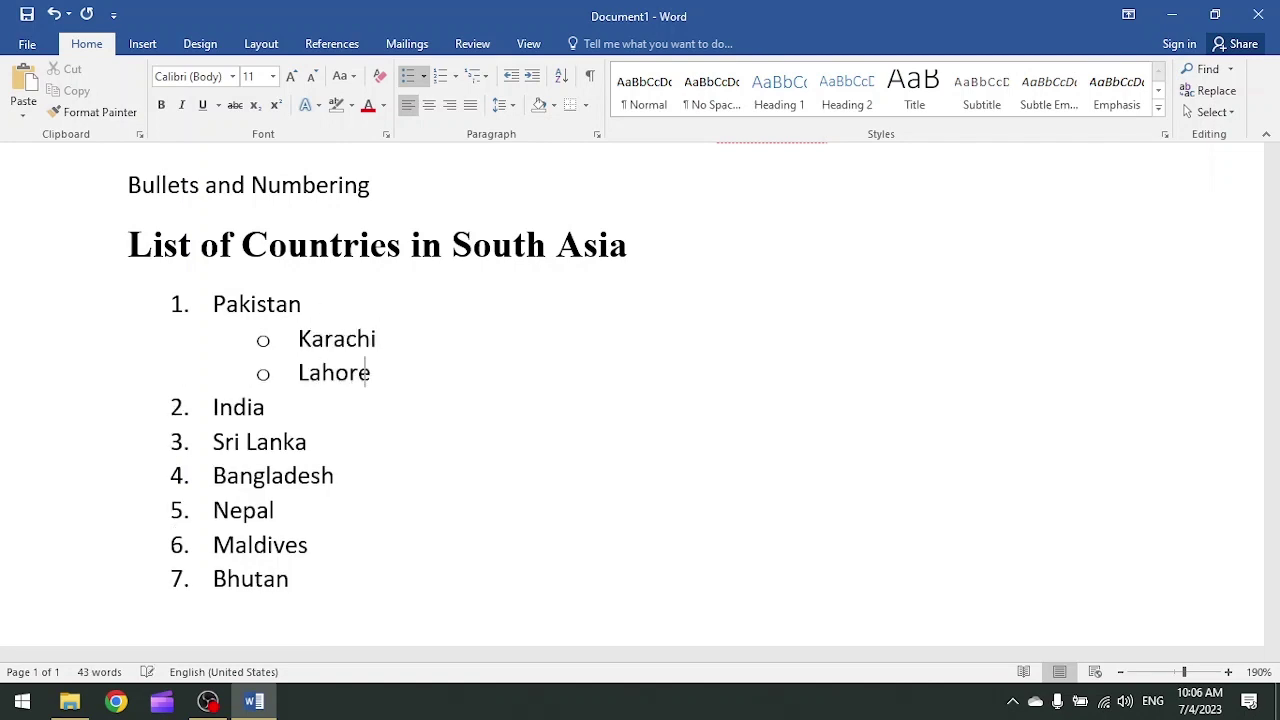
pyautogui.press('Return')
pyautogui.write('Quetta')
pyautogui.press('Return')
pyautogui.write('Pes')
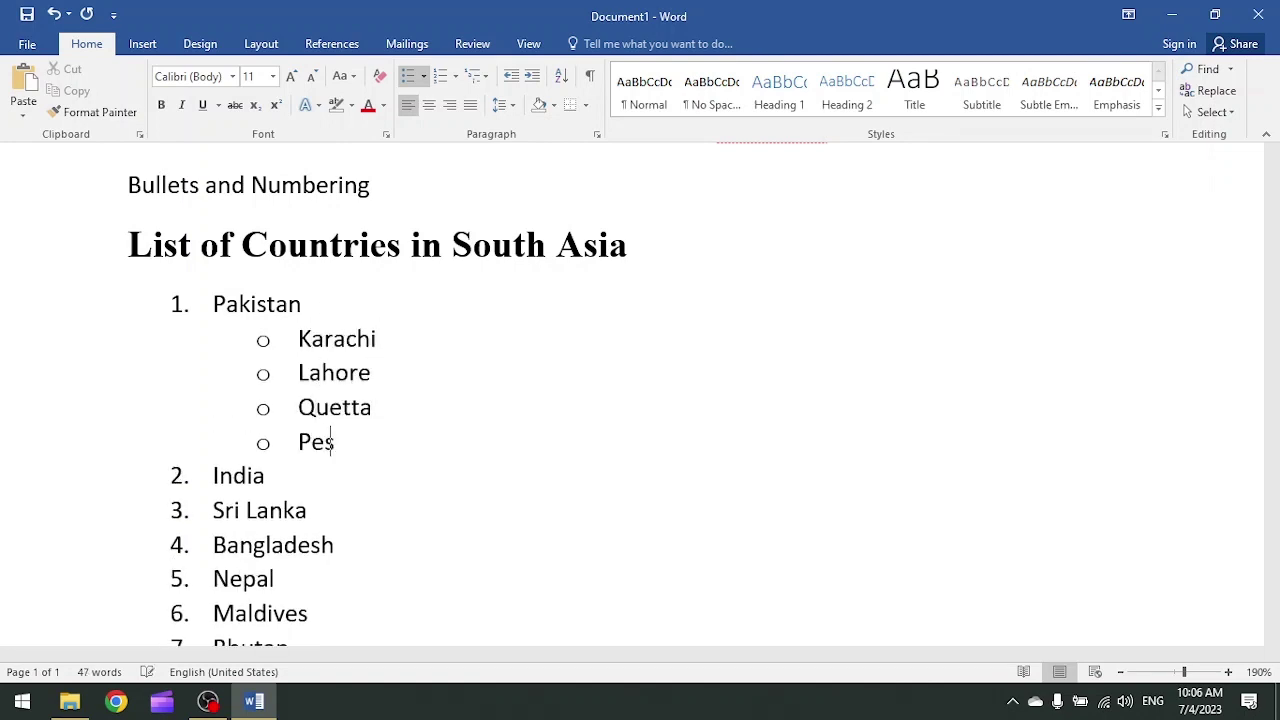
pyautogui.write('hawar')
pyautogui.press('Return')
pyautogui.write('Islam')
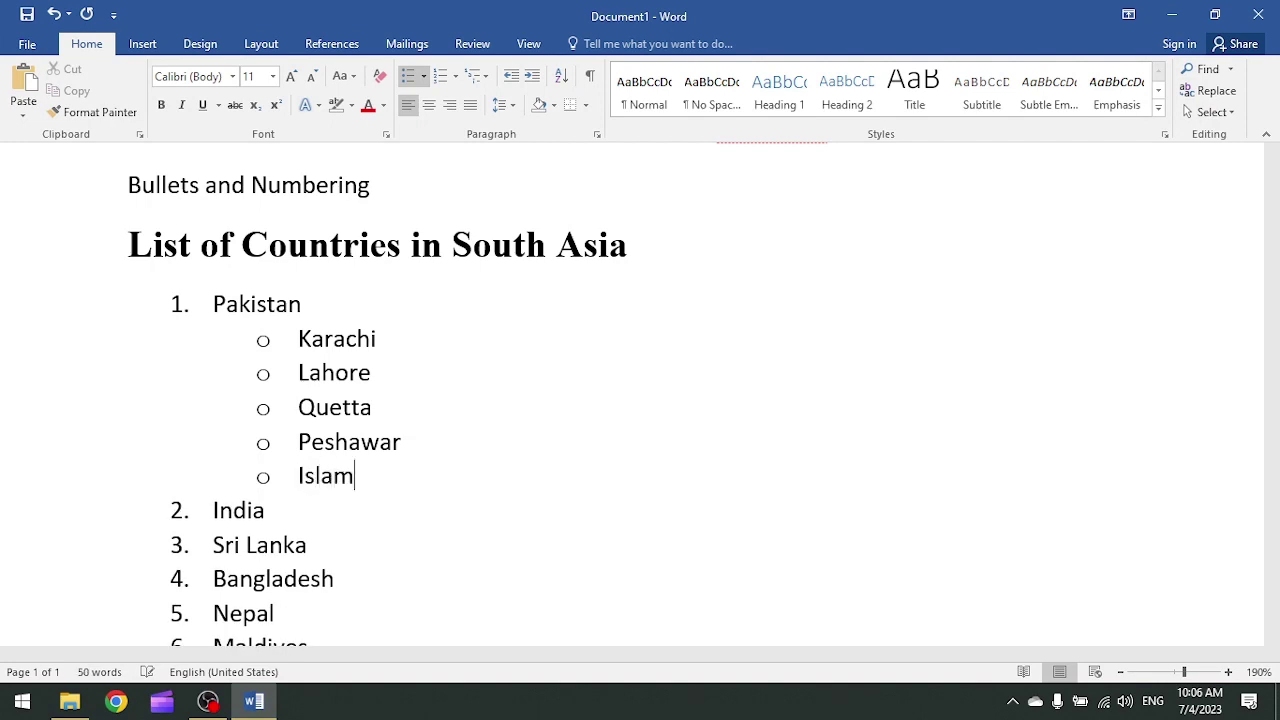
pyautogui.write('abad')
# - Delete the extra city sub-items and the leftover empty item
pyautogui.press('BackSpace')
pyautogui.press('BackSpace')
pyautogui.press('BackSpace')
pyautogui.press('BackSpace')
pyautogui.press('BackSpace')
pyautogui.press('BackSpace')
pyautogui.press('BackSpace')
pyautogui.press('BackSpace')
pyautogui.press('BackSpace')
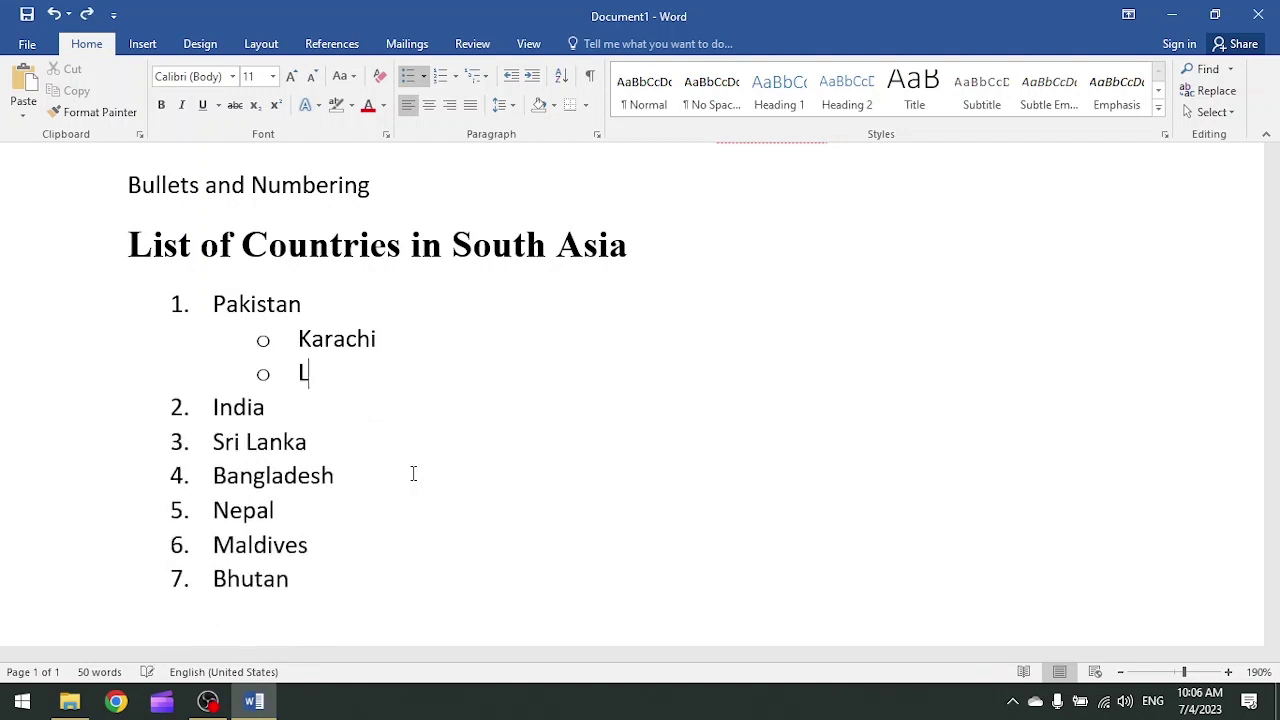
pyautogui.press('BackSpace')
pyautogui.press('BackSpace')
pyautogui.press('BackSpace')
pyautogui.press('BackSpace')
pyautogui.hotkey('shift', 'Tab')
pyautogui.press('BackSpace')
pyautogui.press('BackSpace')
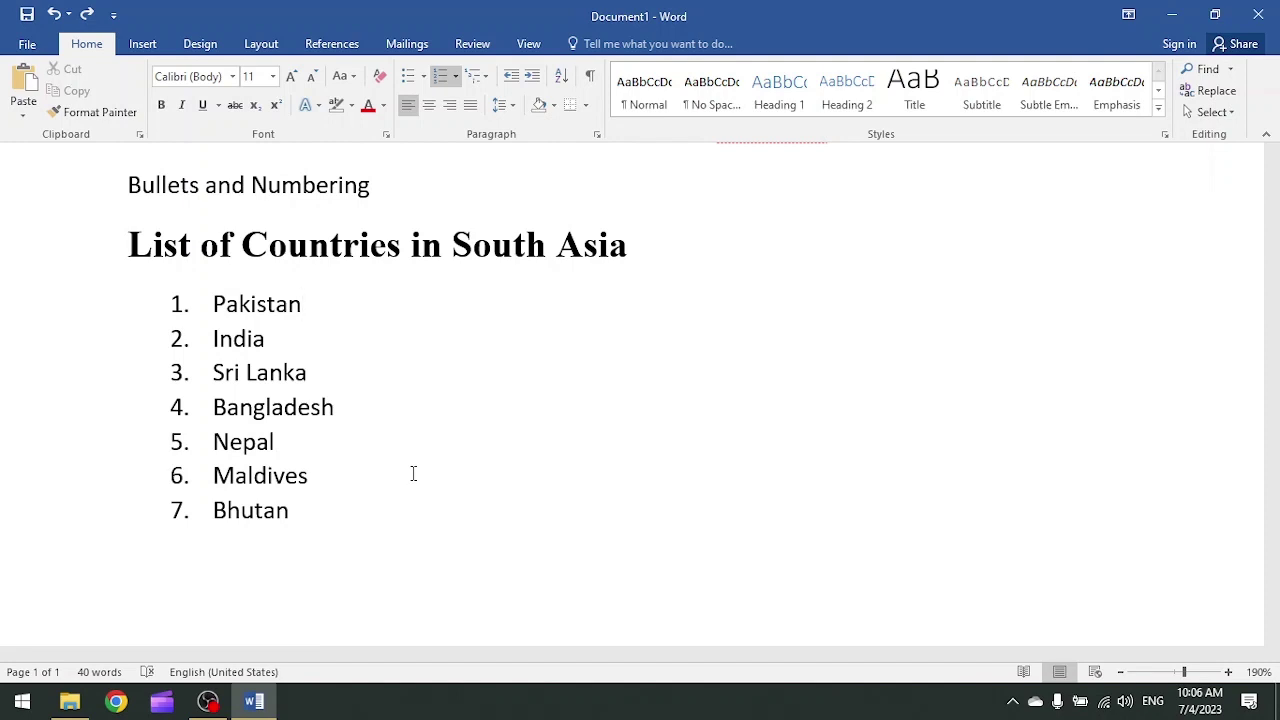
# - Re-add Karachi and Lahore as indented sub-items under Pakistan
pyautogui.press('Return')
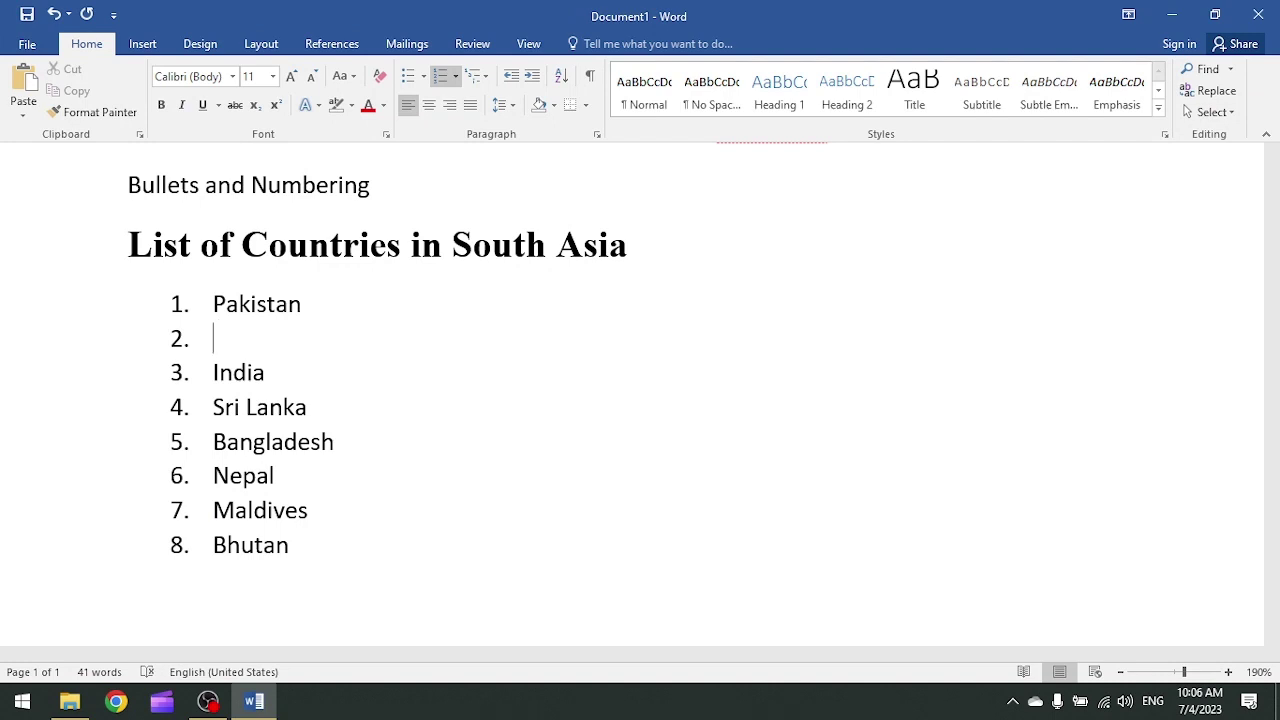
pyautogui.press('Tab')
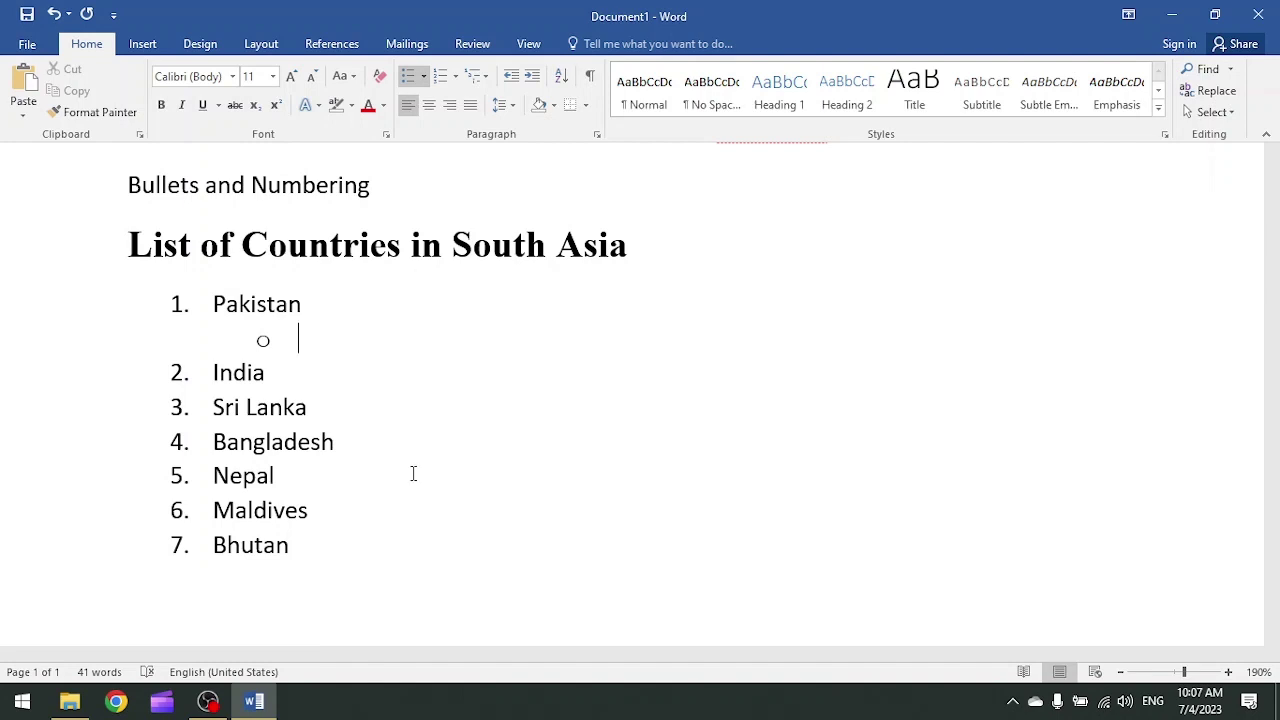
pyautogui.write('Karachi')
pyautogui.press('Return')
pyautogui.write('Lahore')
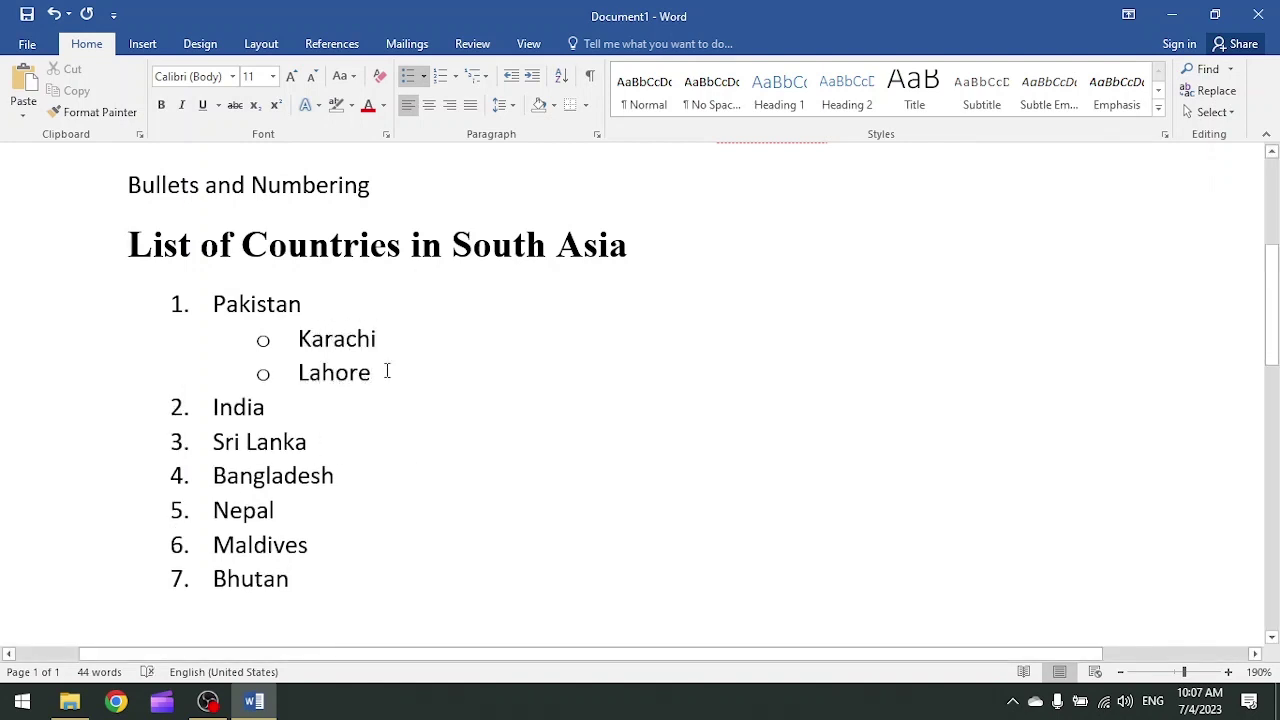
# - Apply the a. b. c. numbering style to Karachi and Lahore, then move below the list
pyautogui.moveTo(388, 370); pyautogui.dragTo(300, 332)
pyautogui.click(455, 76)
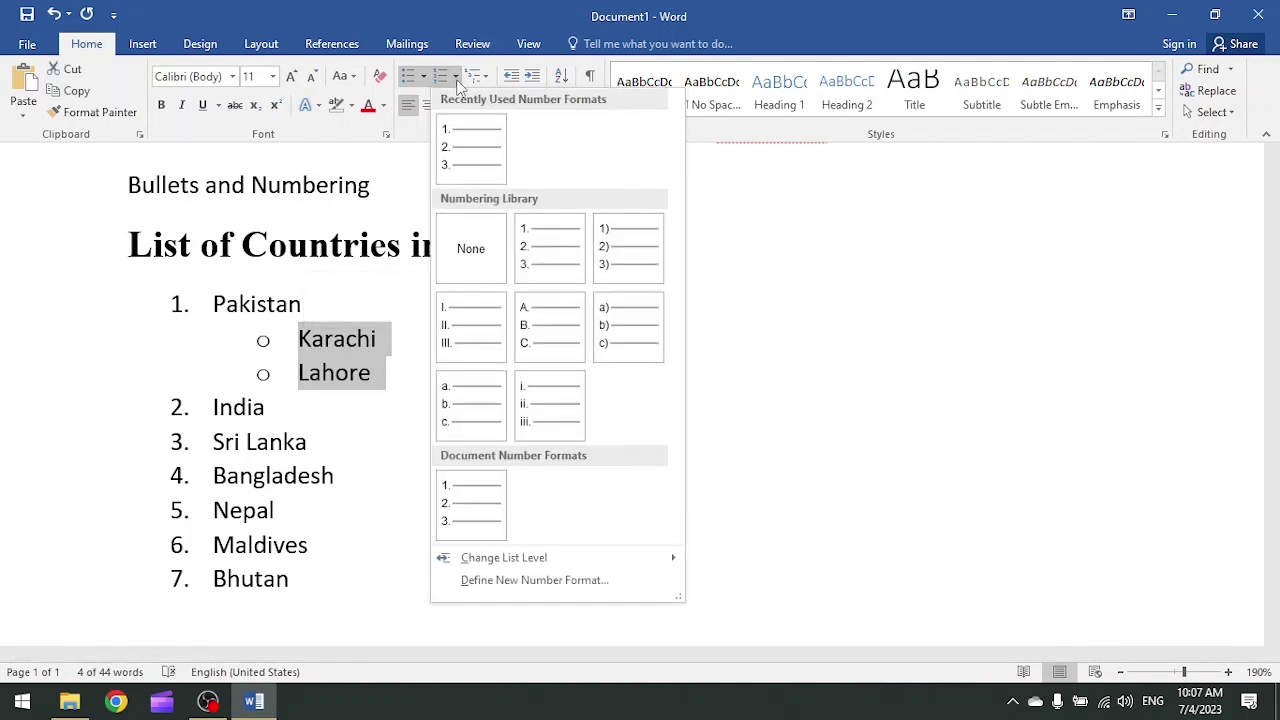
pyautogui.click(336, 373)
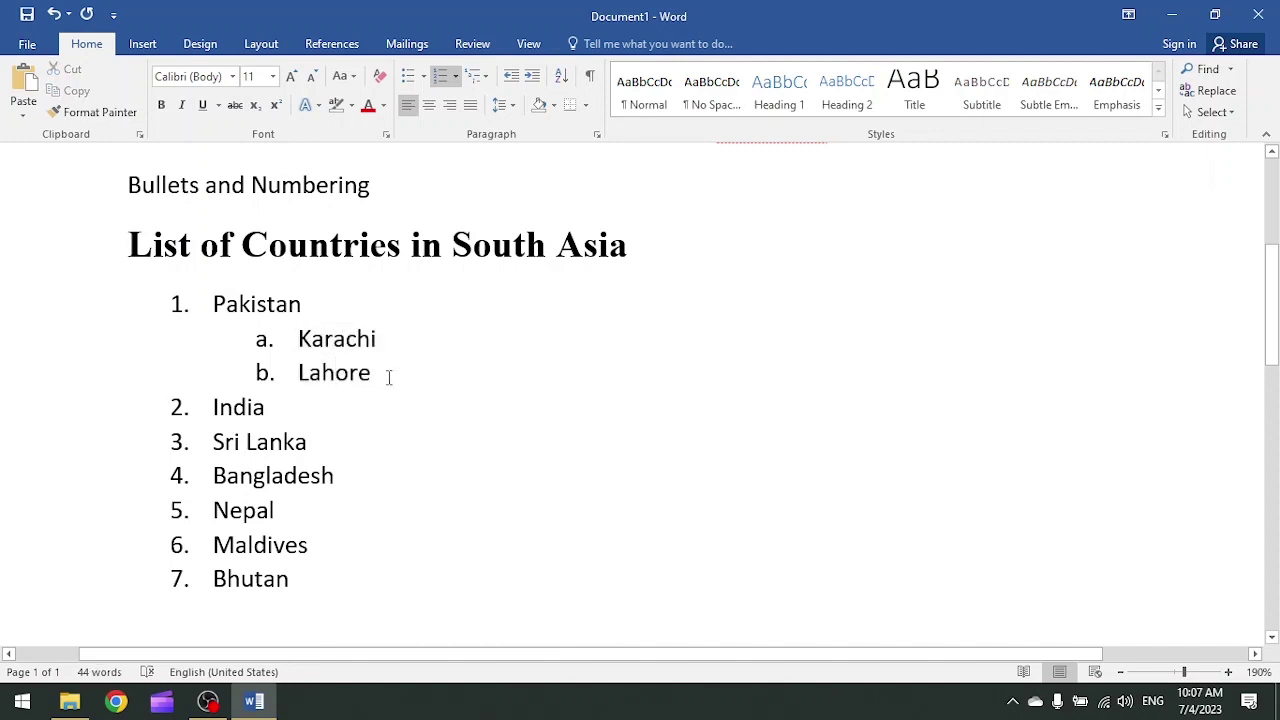
pyautogui.scroll(3, 386, 384)
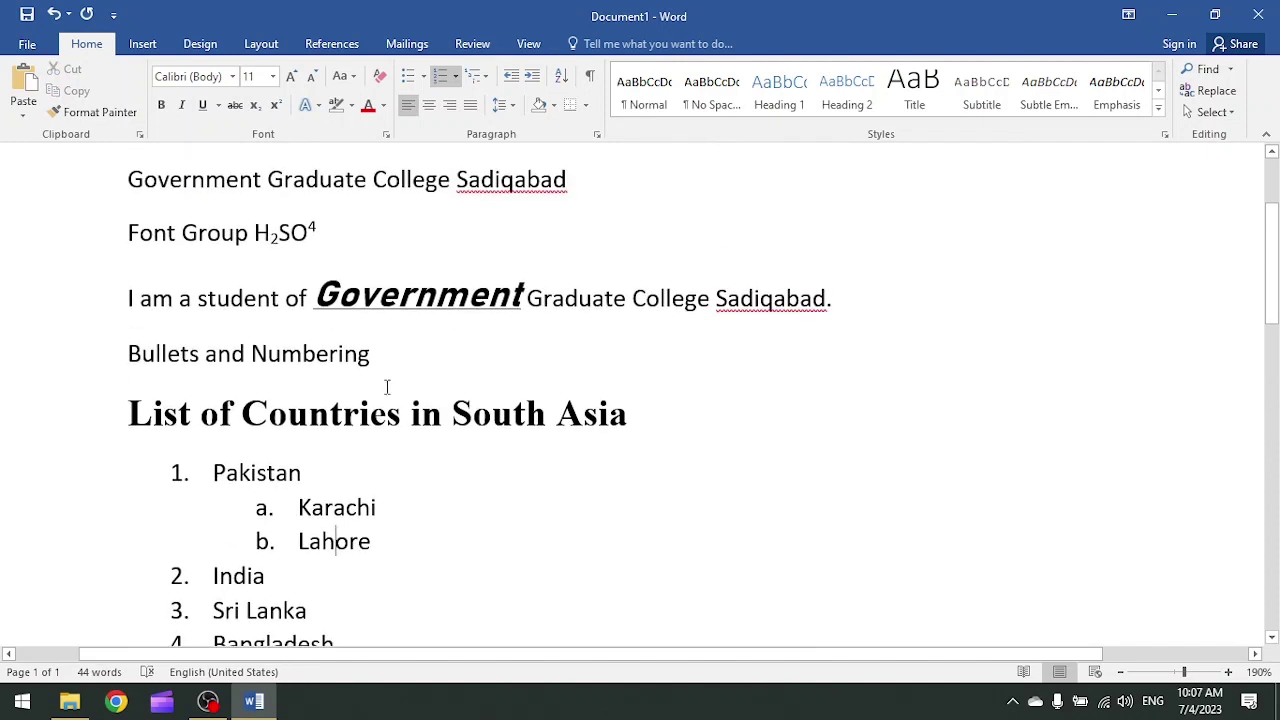
pyautogui.scroll(-3, 417, 426)
pyautogui.scroll(-3, 417, 426)
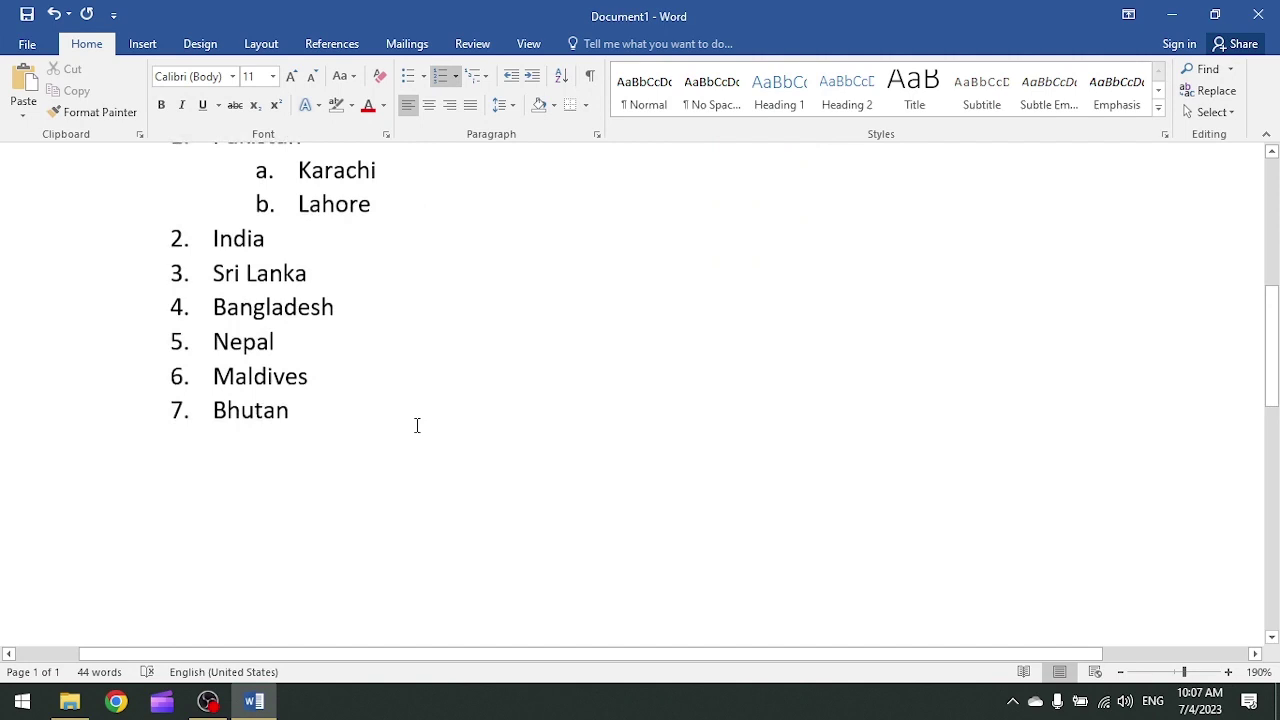
pyautogui.click(406, 518)
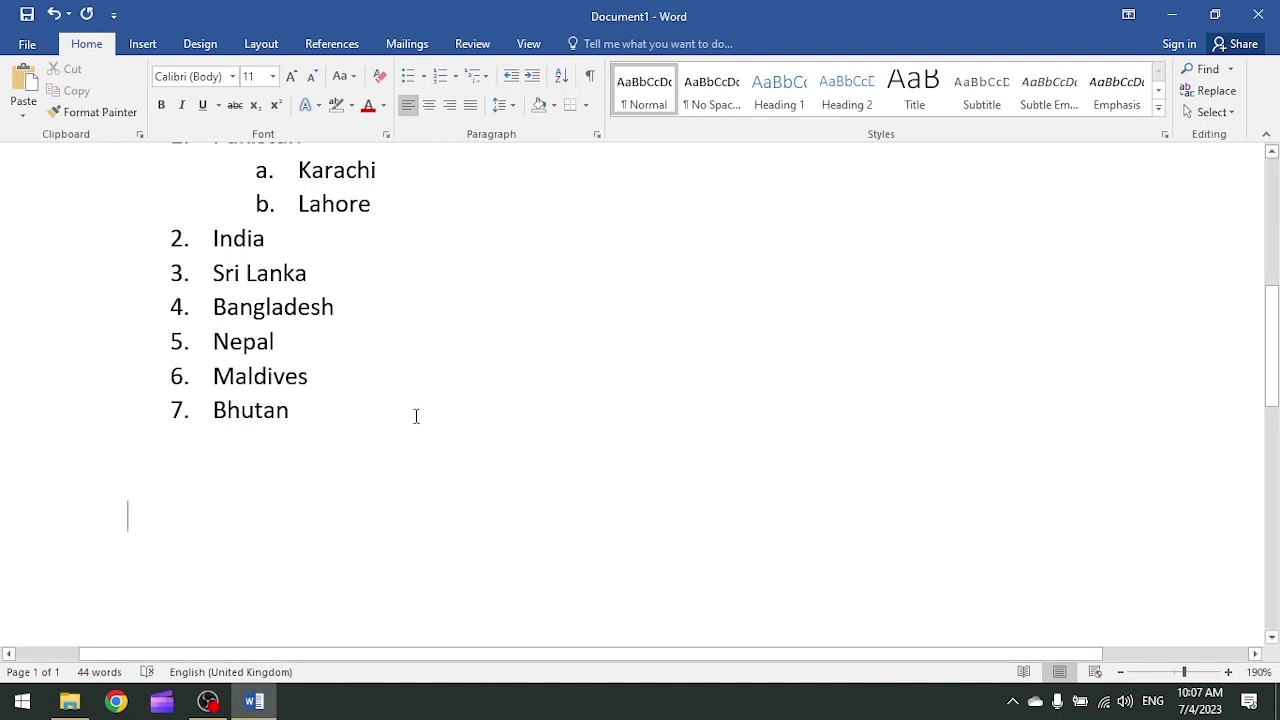
pyautogui.scroll(-1, 415, 410)
pyautogui.scroll(-3, 418, 390)
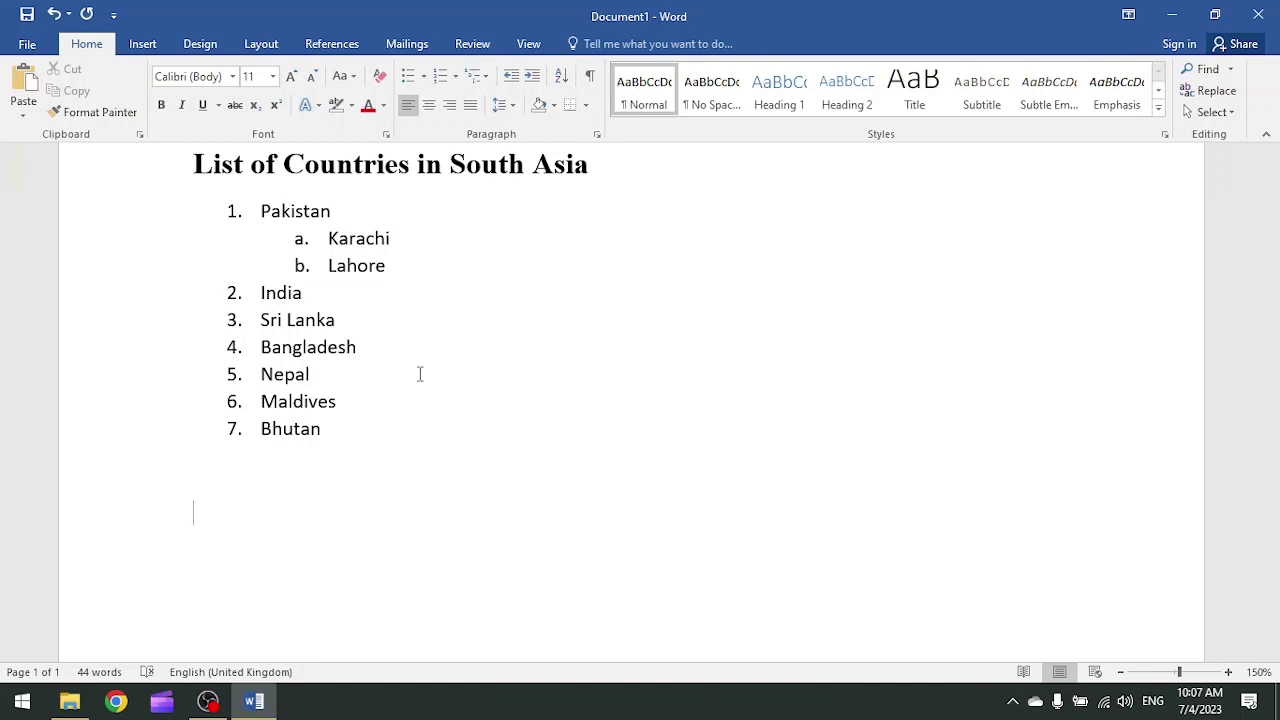
# - Type the database definition paragraph covering one or more tables, rows and columns
pyautogui.write('Da')
pyautogui.write('tabase is a collec')
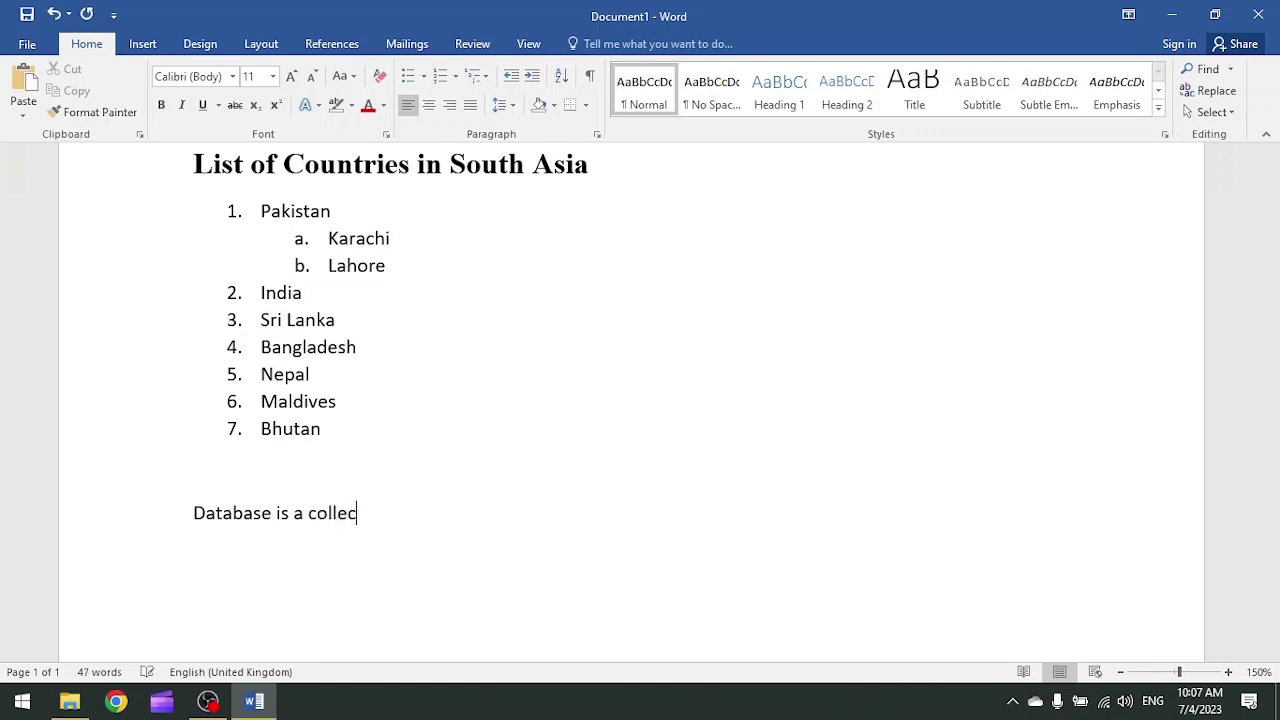
pyautogui.write('tion of raw fac')
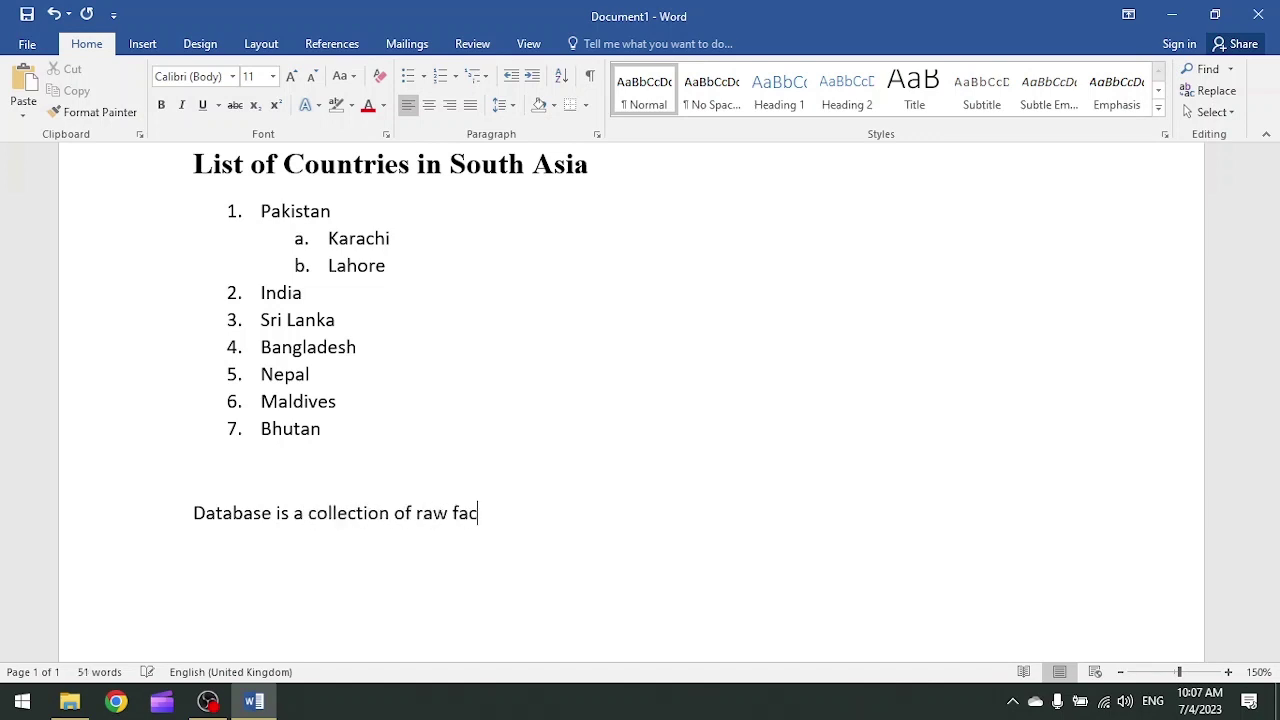
pyautogui.press('BackSpace')
pyautogui.press('BackSpace')
pyautogui.press('BackSpace')
pyautogui.press('BackSpace')
pyautogui.press('BackSpace')
pyautogui.press('BackSpace')
pyautogui.press('BackSpace')
pyautogui.write('da')
pyautogui.write('ta. This data is')
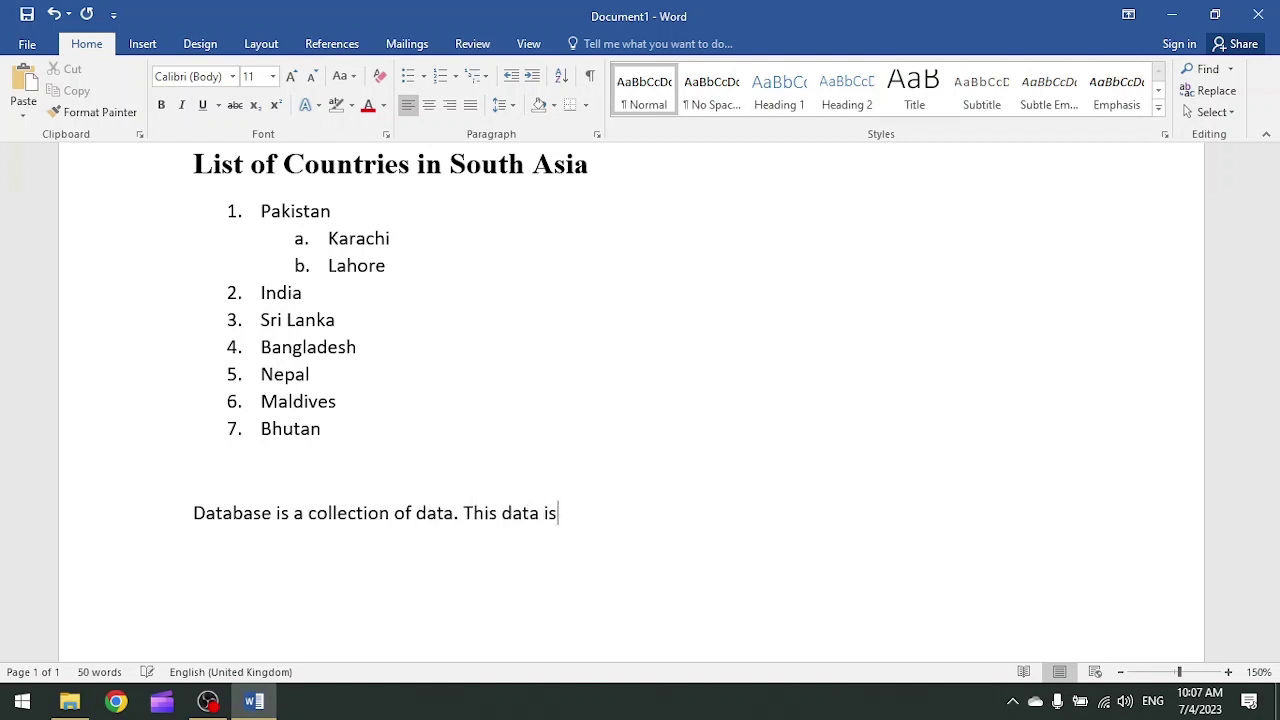
pyautogui.write(' organization in')
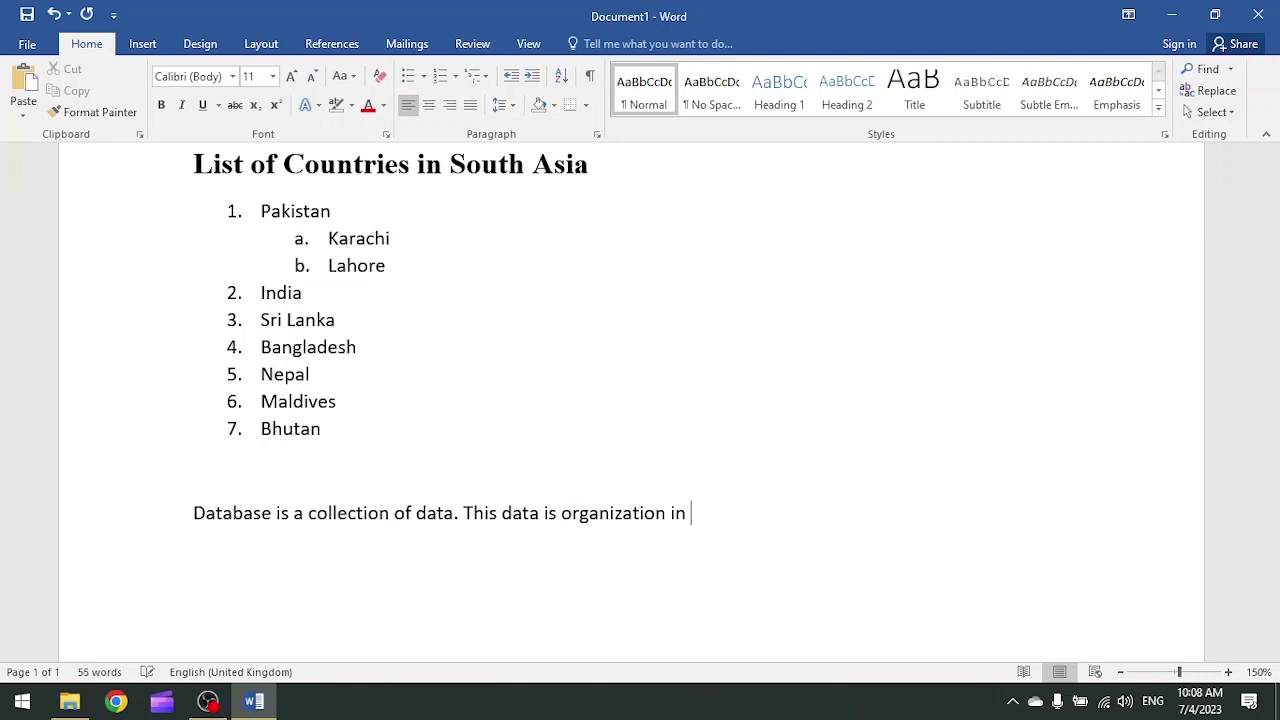
pyautogui.write(' an efficient')
pyautogui.write(' and compact way. D')
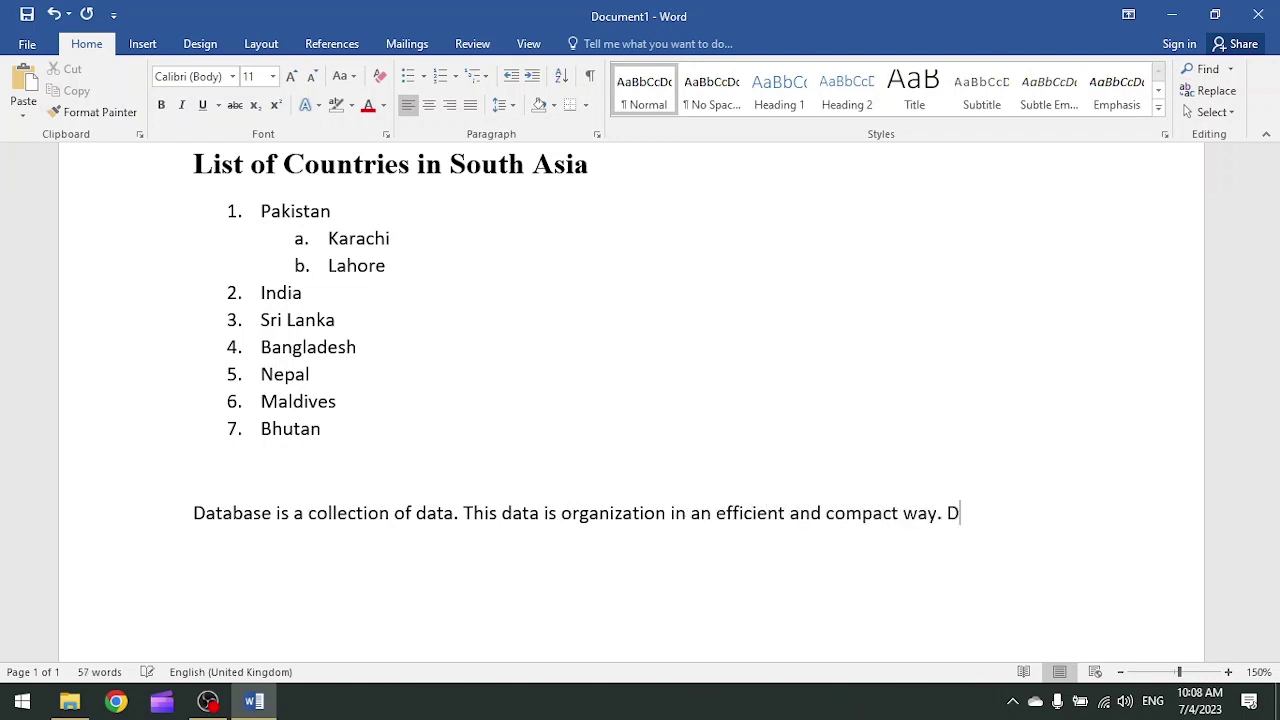
pyautogui.write('atabase is a co')
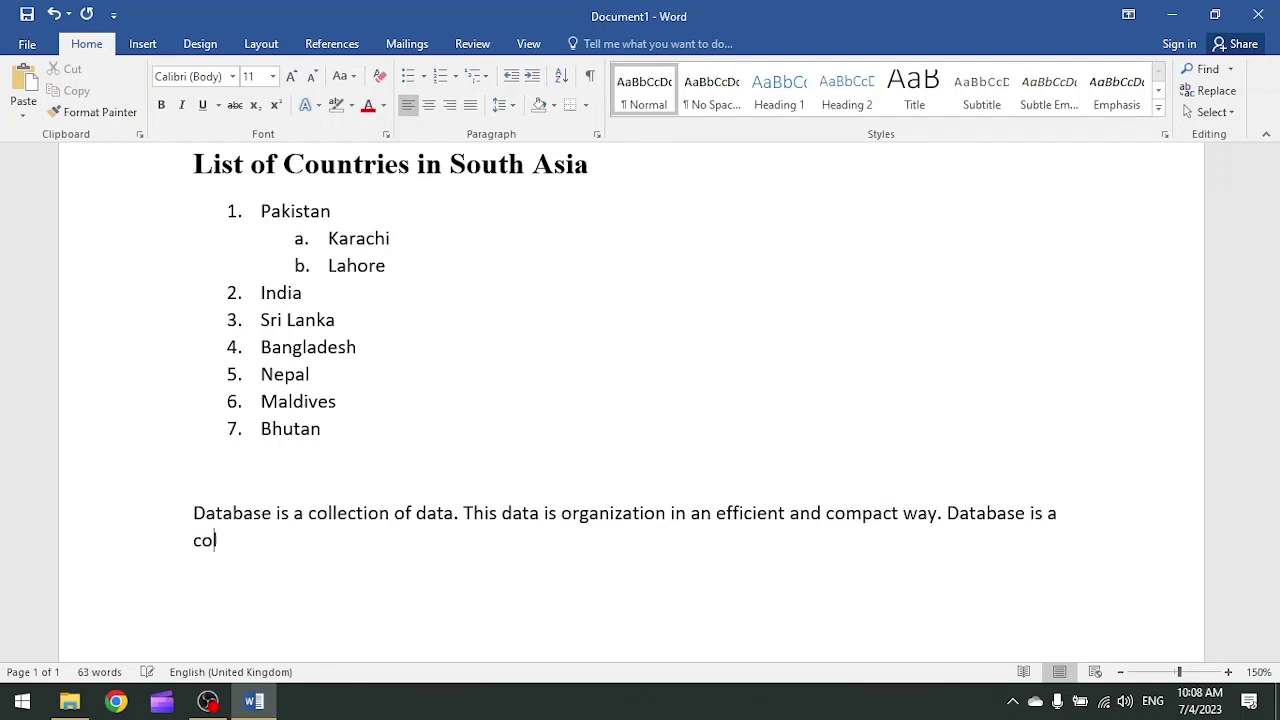
pyautogui.write('llection of Tab')
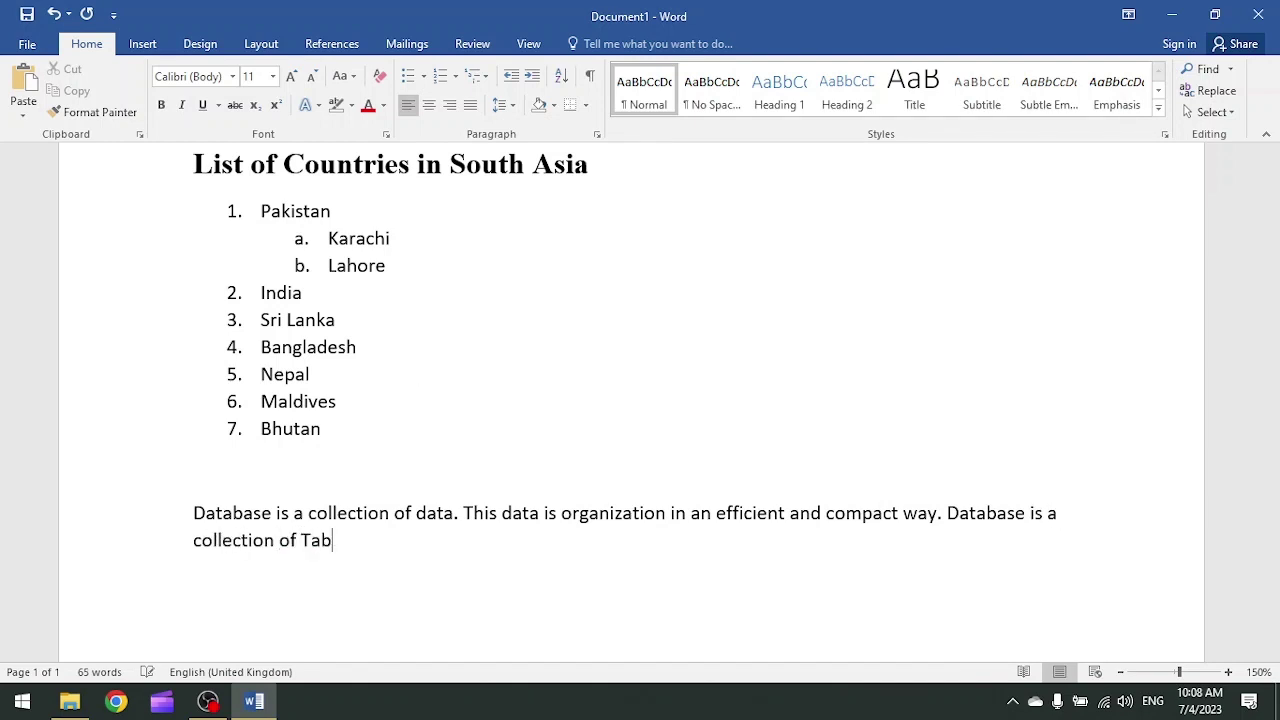
pyautogui.write('les.')
pyautogui.click(302, 540)
pyautogui.write('o')
pyautogui.write('ne or more')
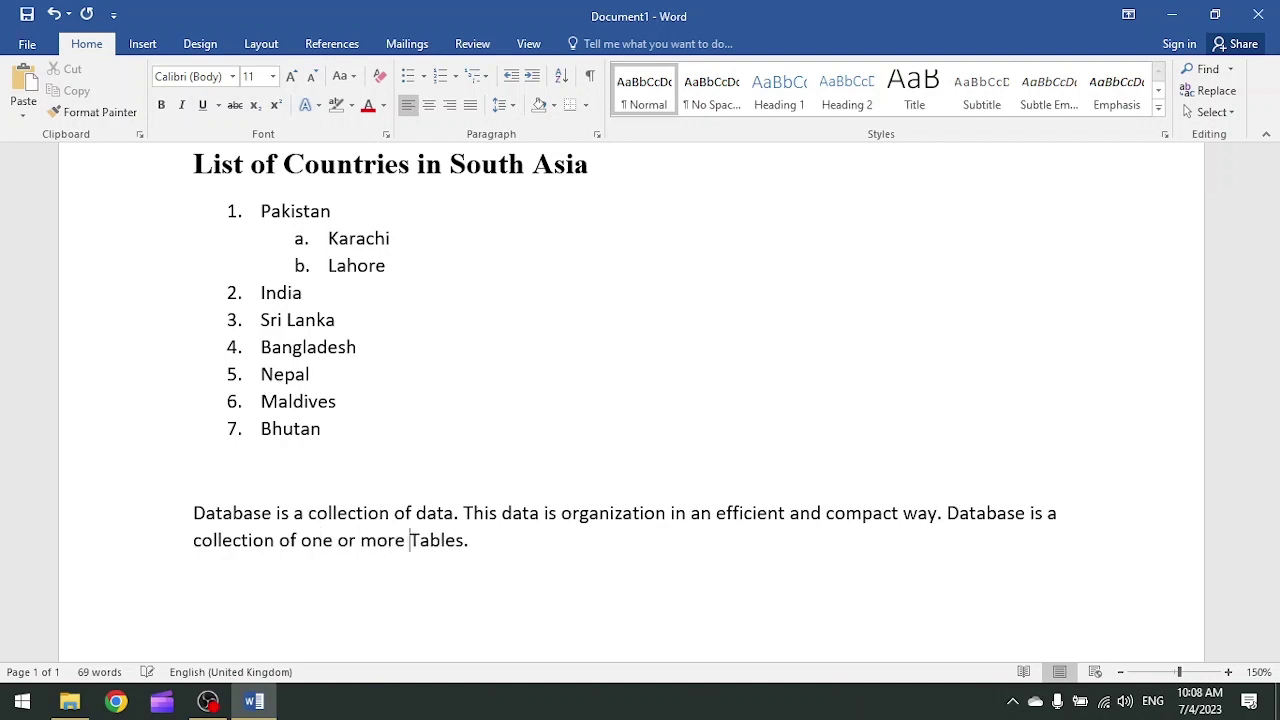
pyautogui.press('End')
pyautogui.write('A table is ')
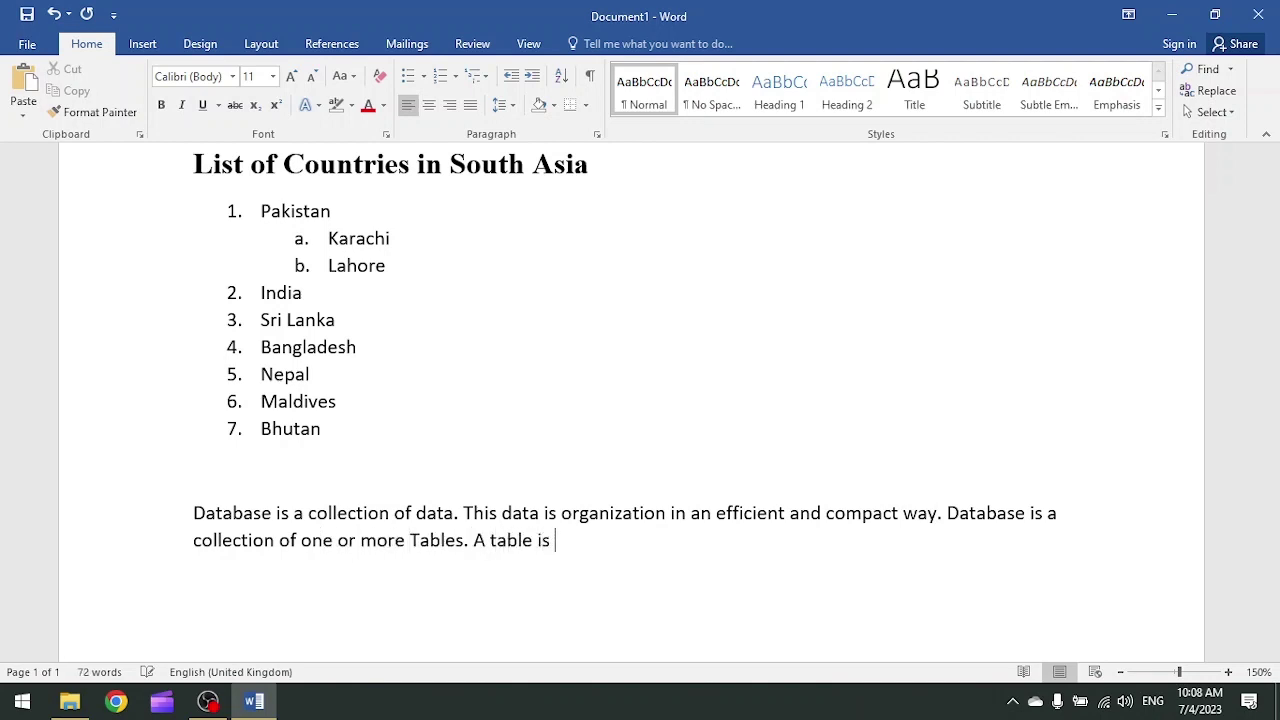
pyautogui.write('a collection of rows and')
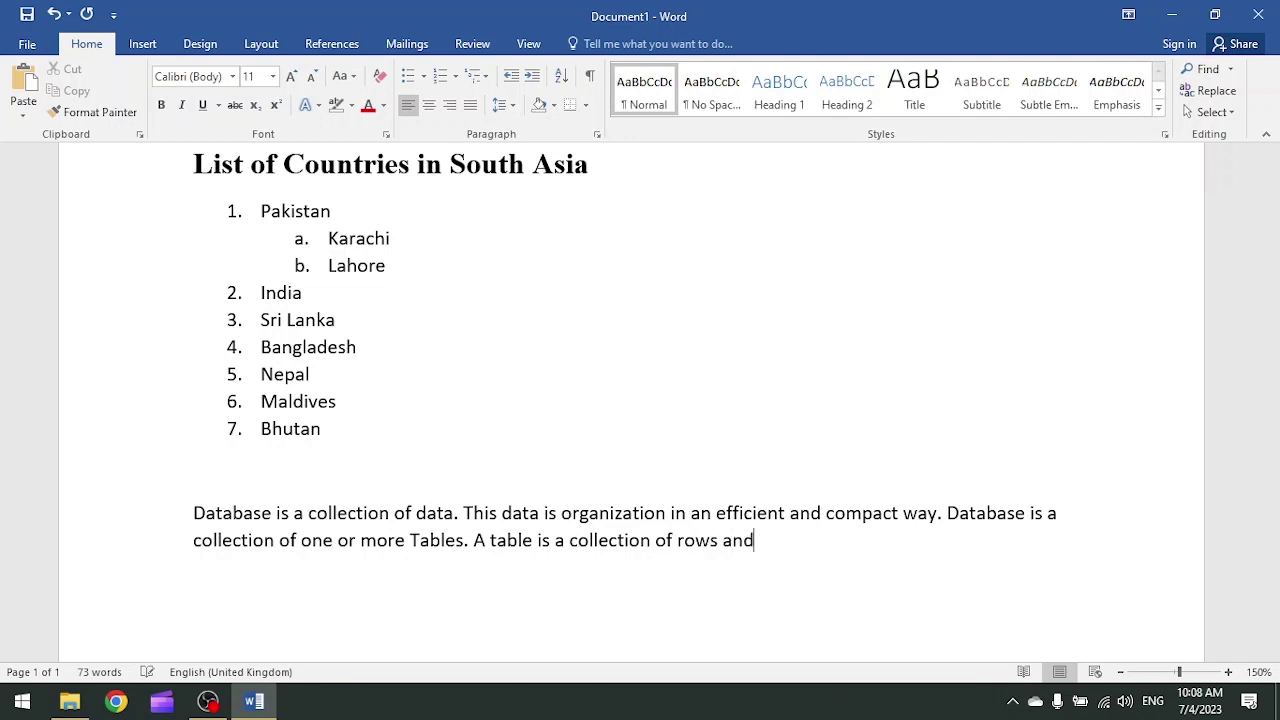
pyautogui.write(' columns. Rows repre')
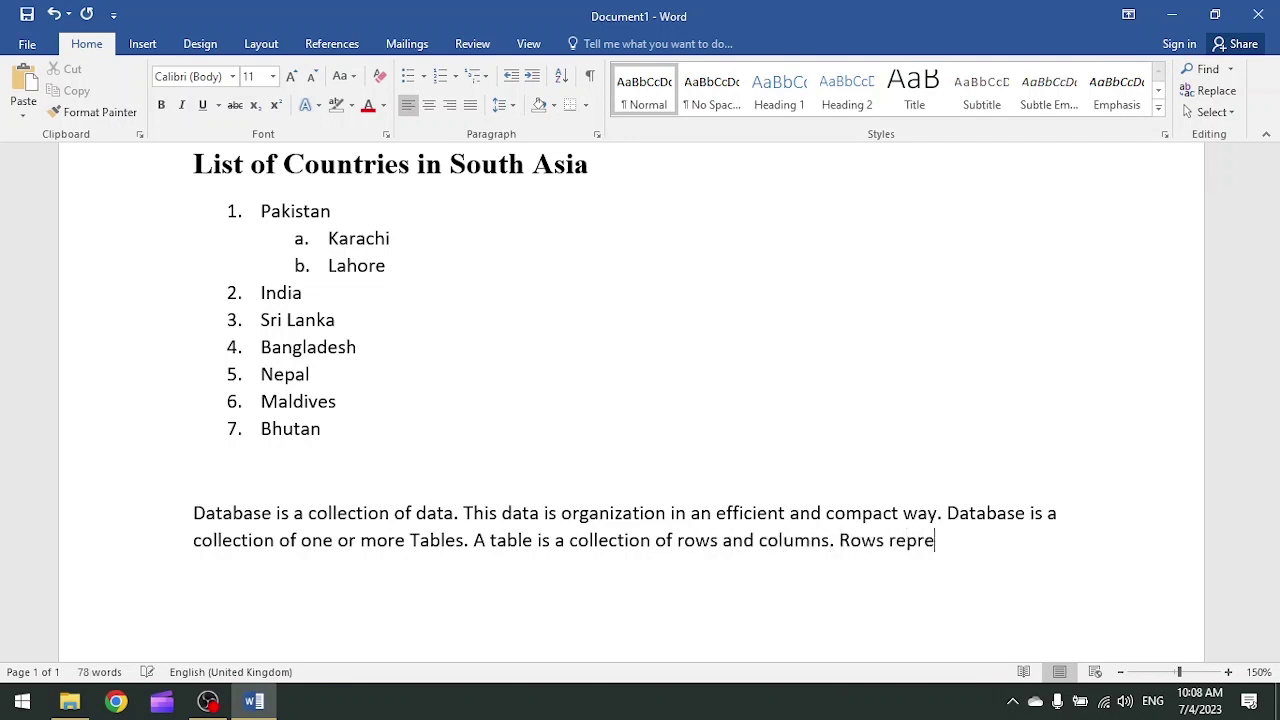
pyautogui.write('sent ')
pyautogui.write('records and ')
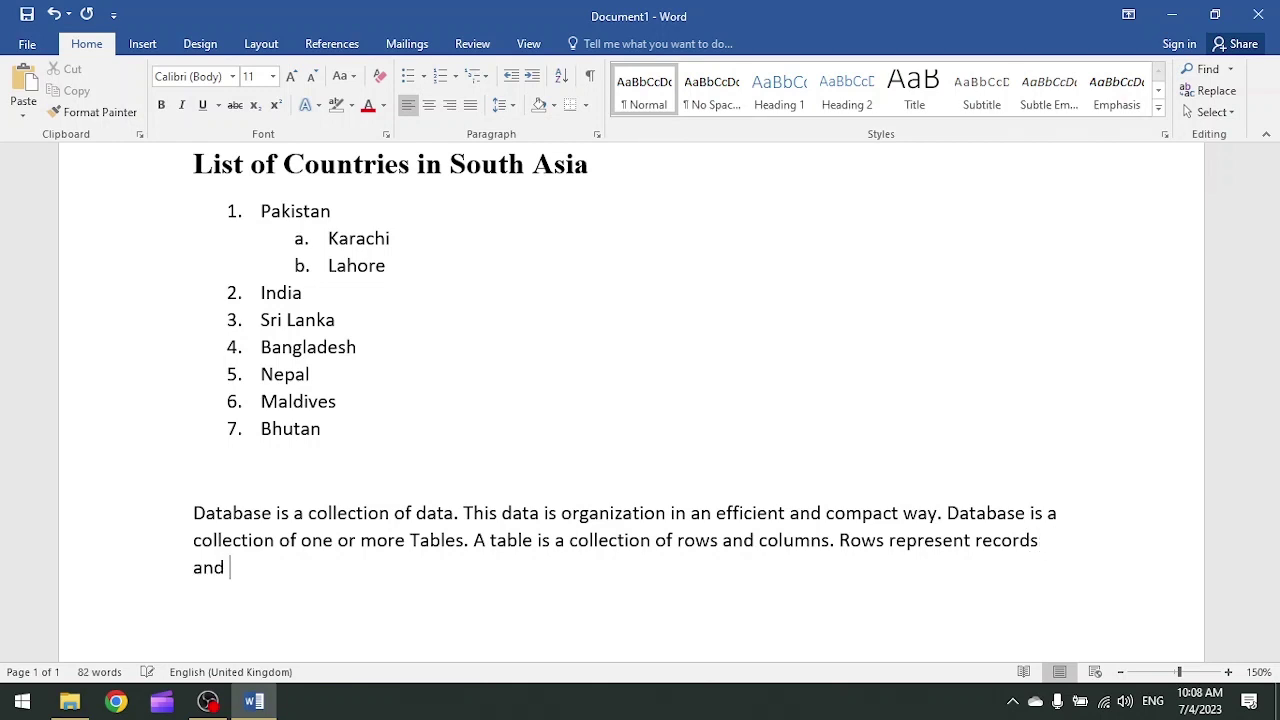
pyautogui.write('columns r')
pyautogui.write('epresent fields.')
pyautogui.press('Return')
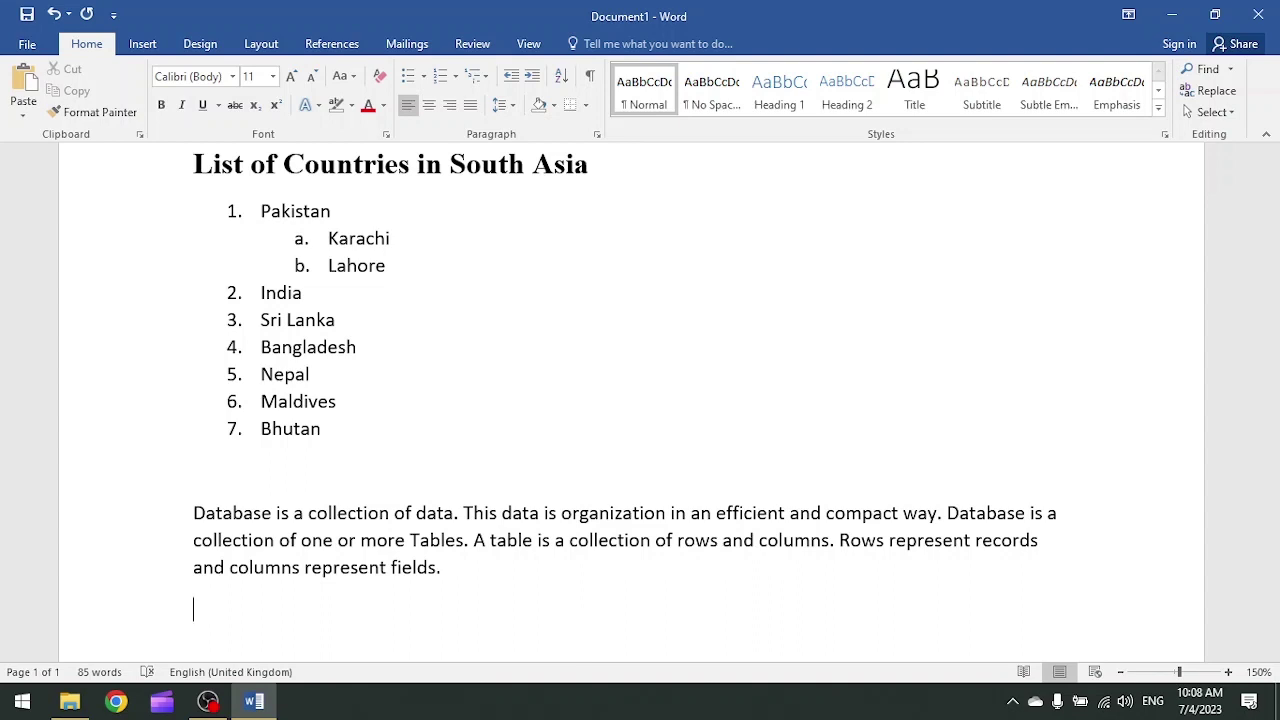
# - Select the database paragraph, then return the cursor to the end after 'fields.'
pyautogui.scroll(-3, 500, 420)
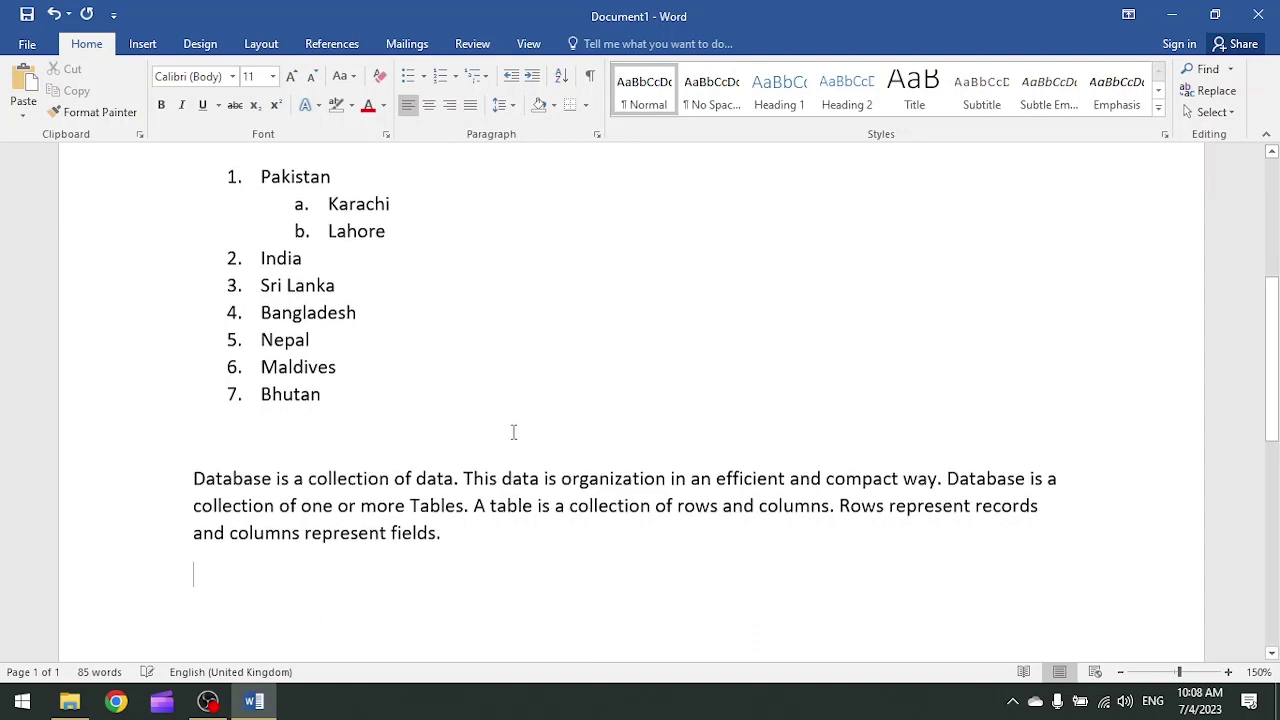
pyautogui.click(456, 405)
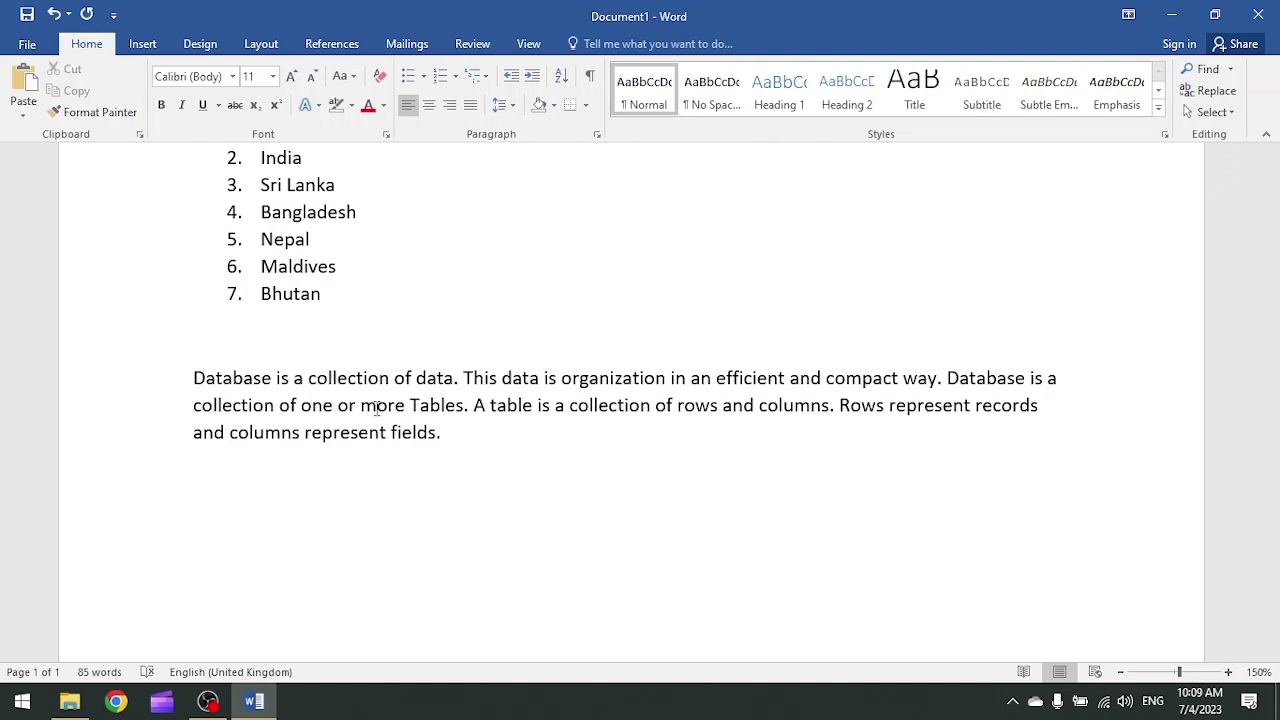
pyautogui.click(450, 434)
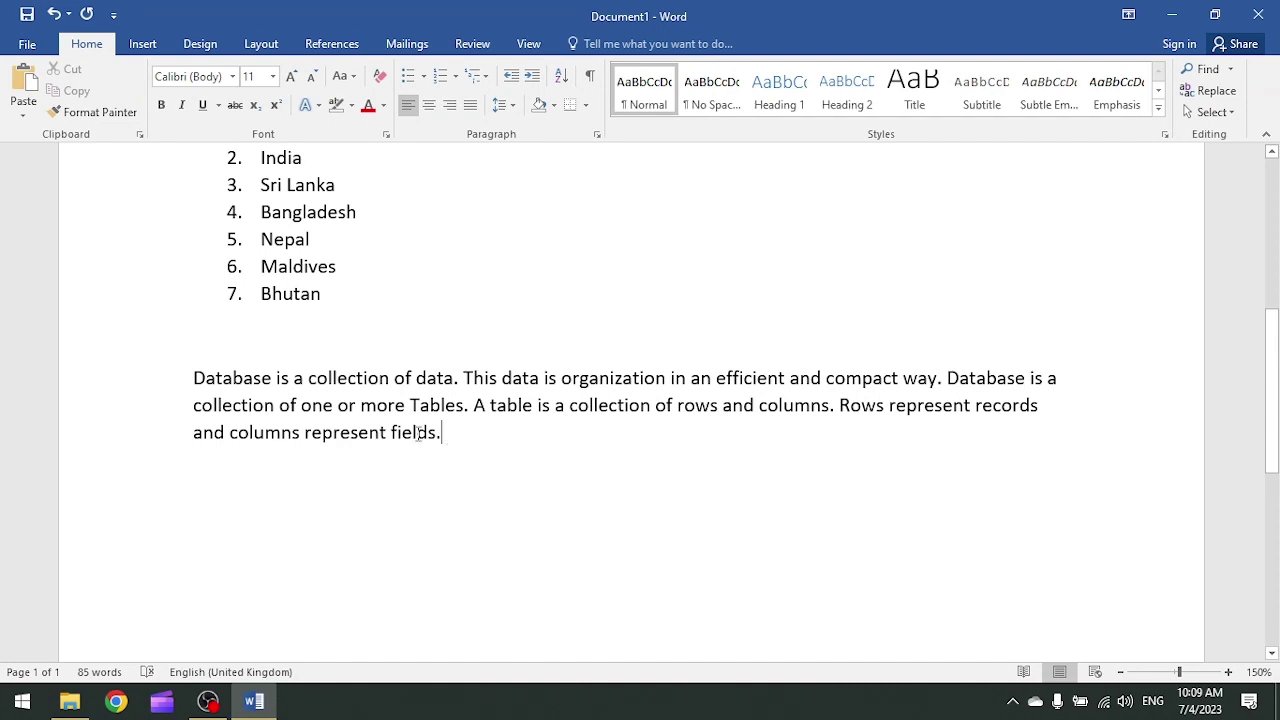
pyautogui.moveTo(421, 432)
pyautogui.mouseDown()
pyautogui.moveTo(193, 377)
pyautogui.moveTo(209, 382)
pyautogui.mouseUp()
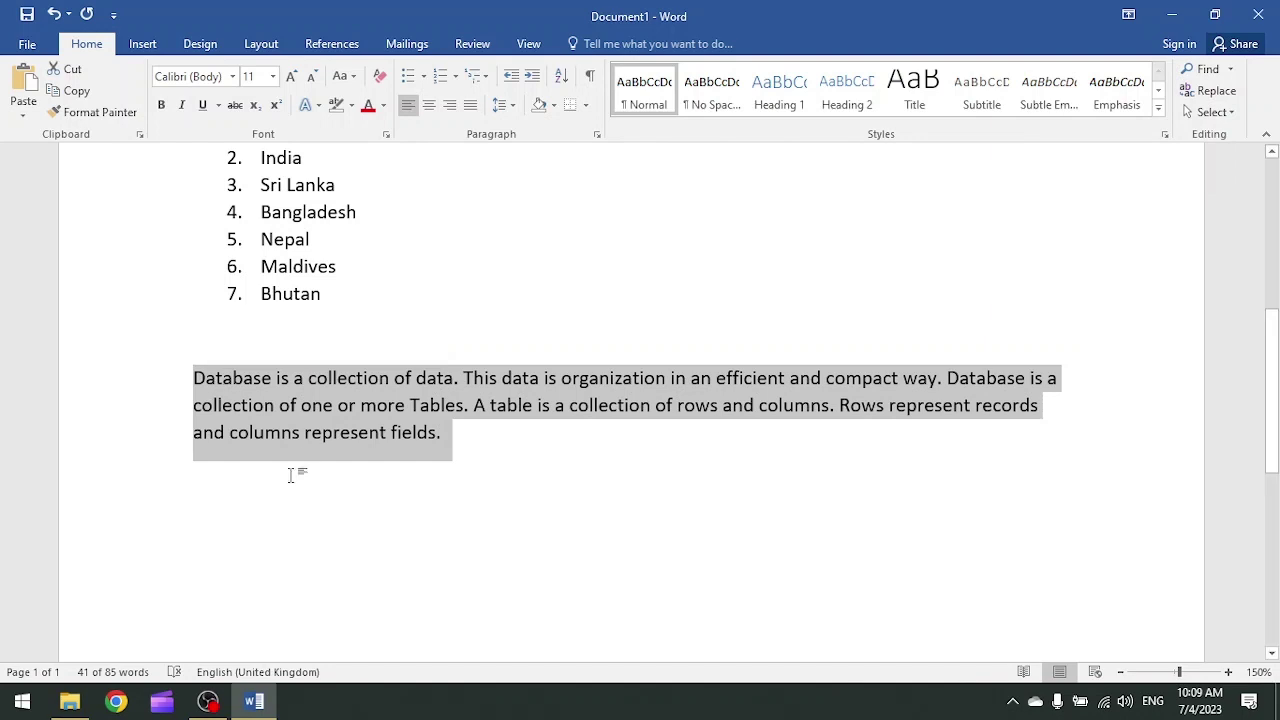
pyautogui.click(322, 432)
pyautogui.click(447, 435)
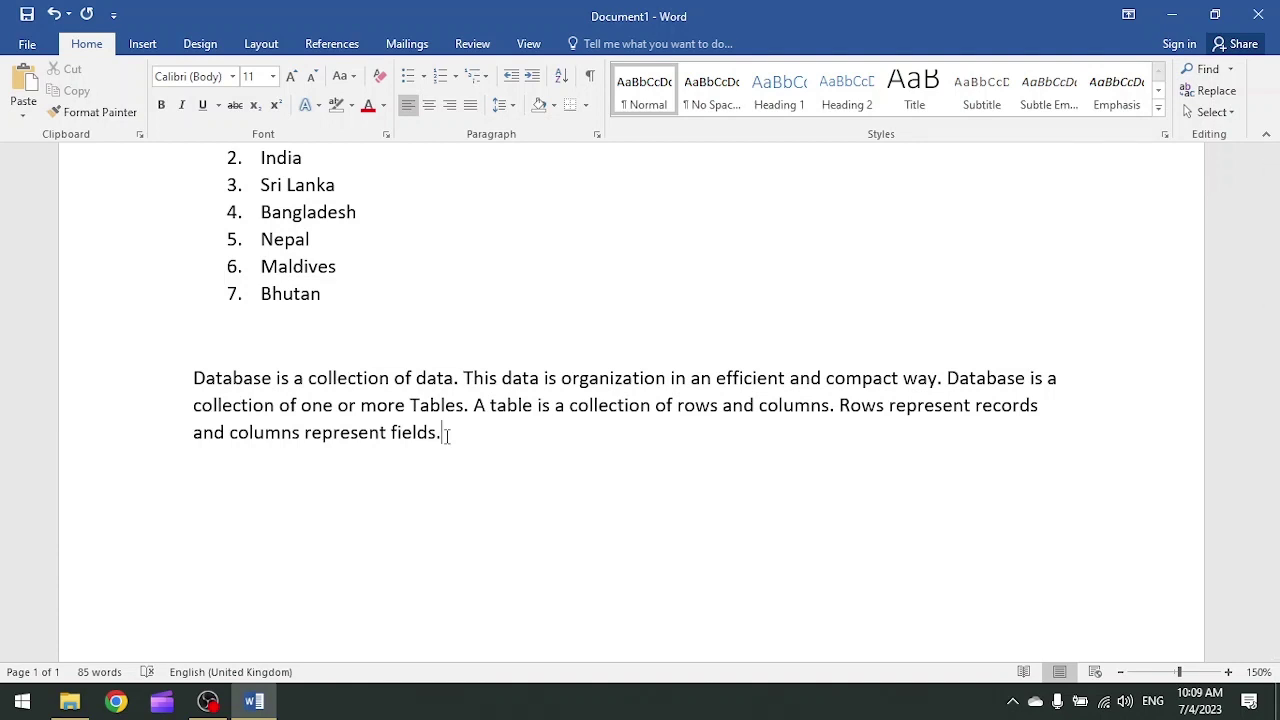
pyautogui.click(446, 405)
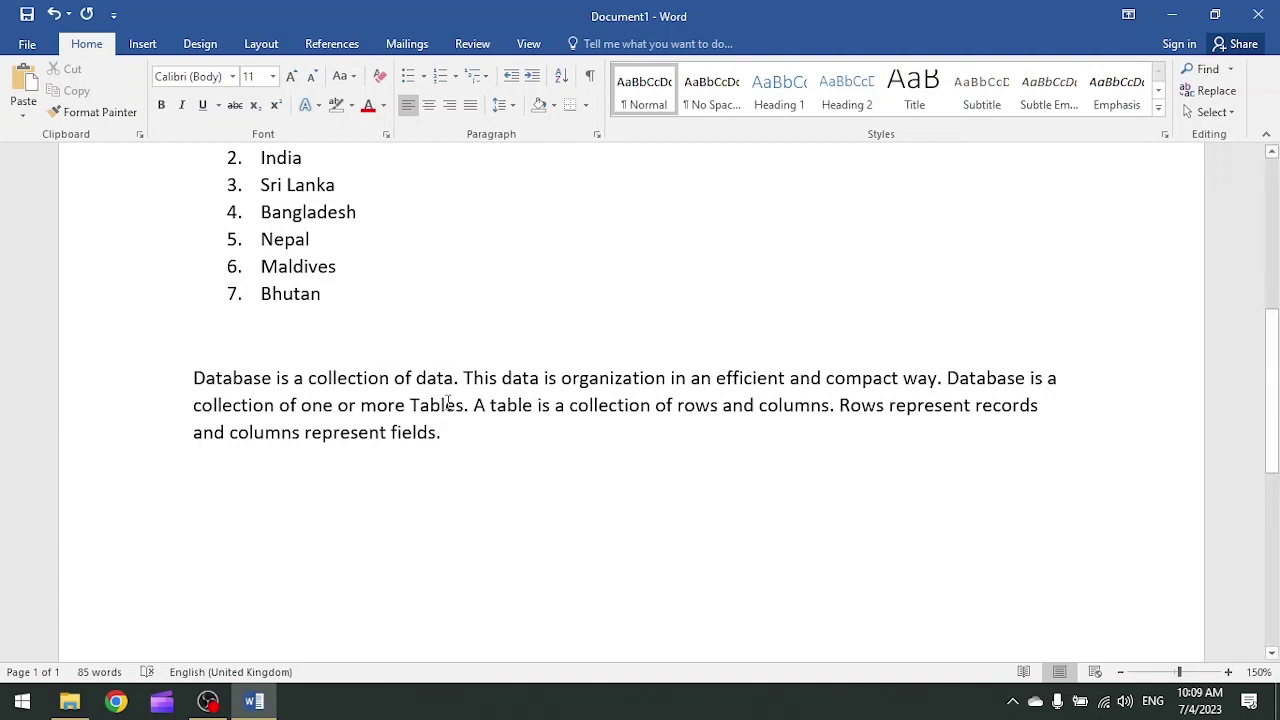
pyautogui.moveTo(196, 380); pyautogui.dragTo(443, 433)
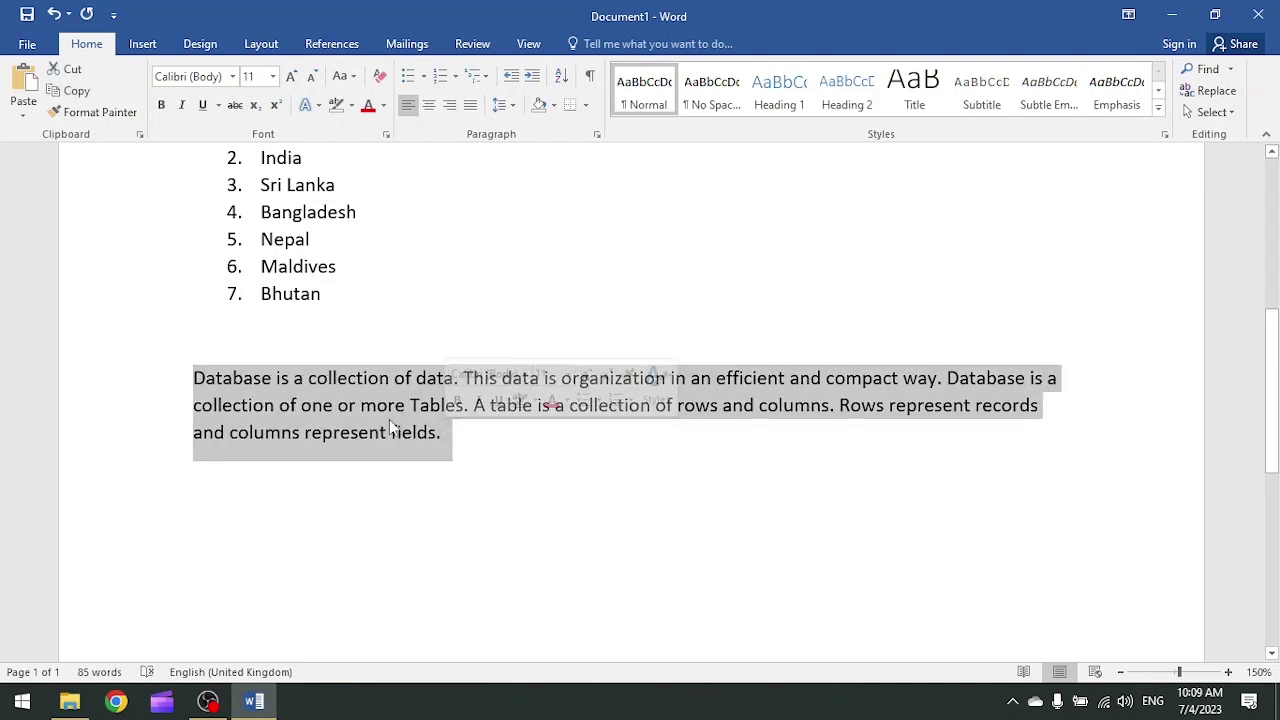
pyautogui.click(451, 436)
# - Add the line 'Database also contains queries.' below the definition
pyautogui.press('Return')
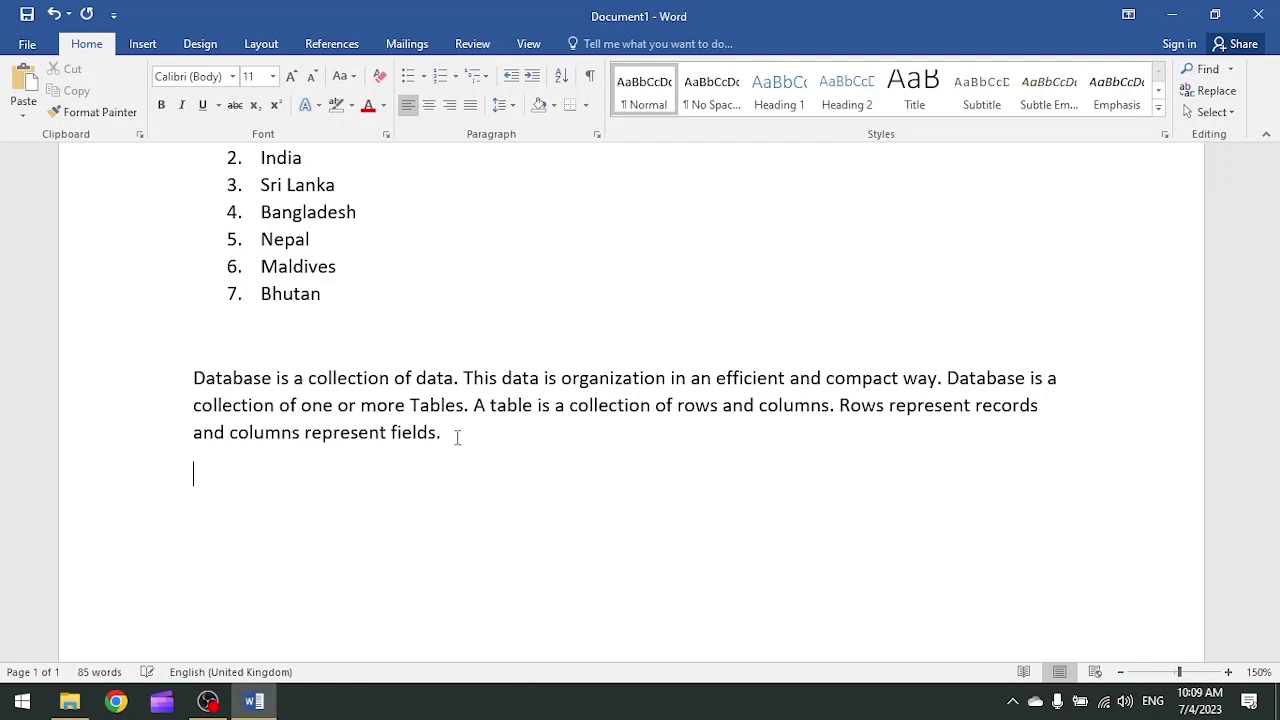
pyautogui.write('Database also cont')
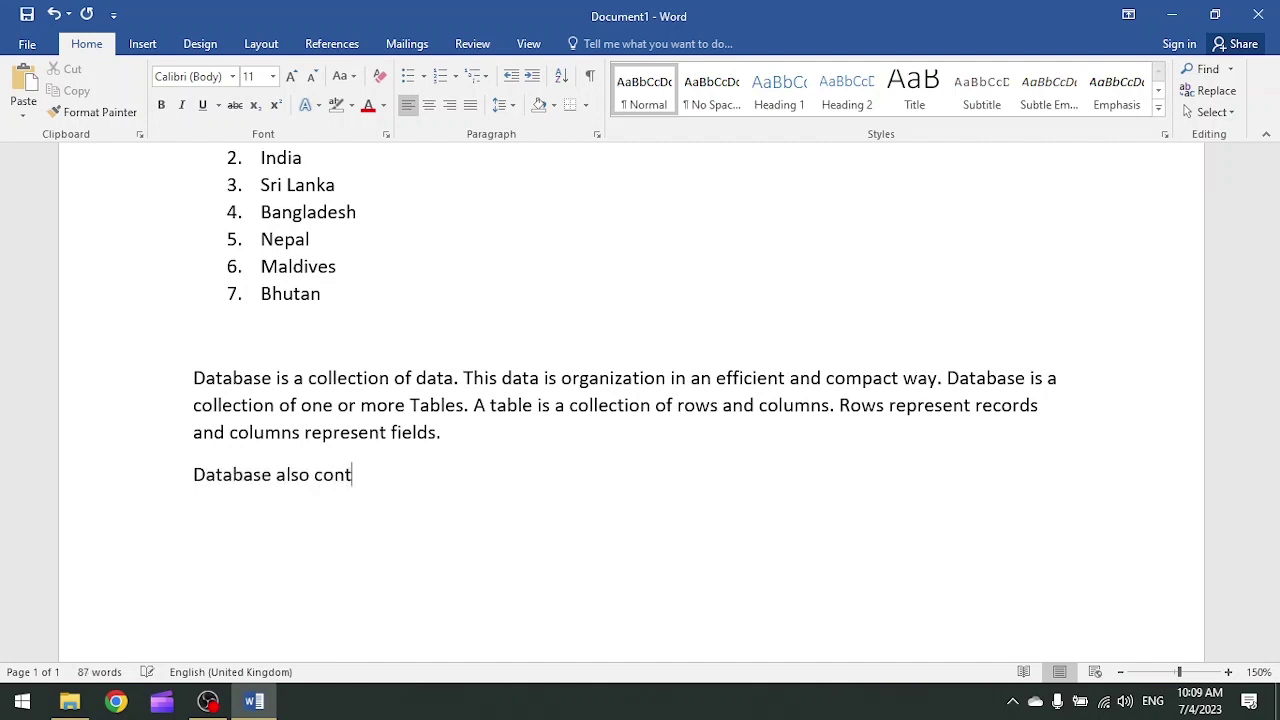
pyautogui.write('ains queries.')
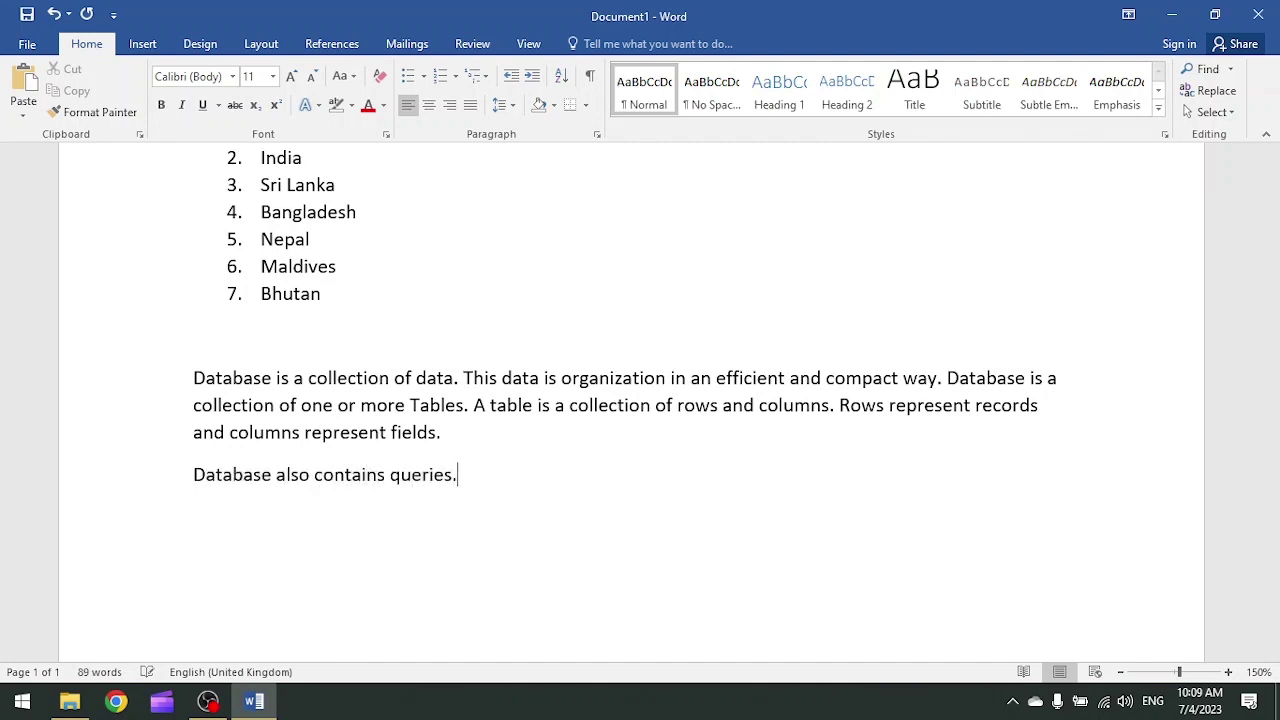
pyautogui.press('Return')
pyautogui.hotkey('shift', 'Down')
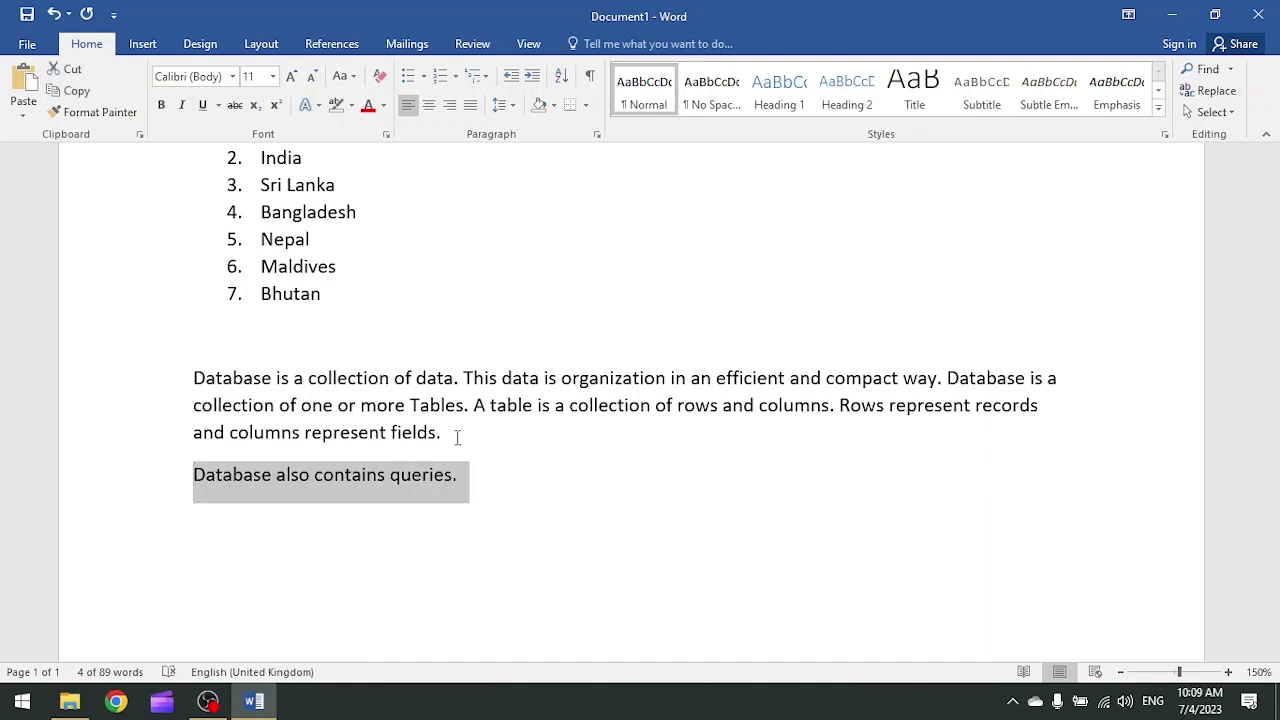
pyautogui.scroll(2, 457, 437)
pyautogui.scroll(4, 457, 437)
pyautogui.moveTo(193, 315); pyautogui.dragTo(558, 326)
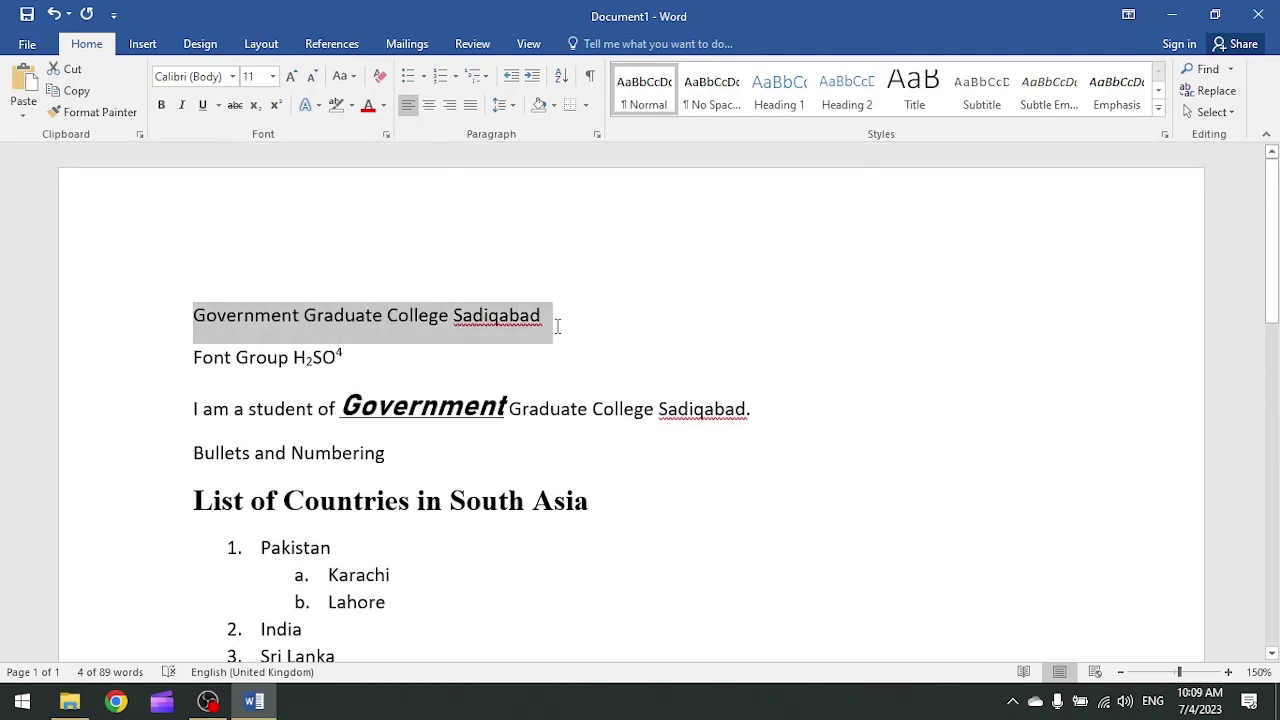
pyautogui.click(183, 354)
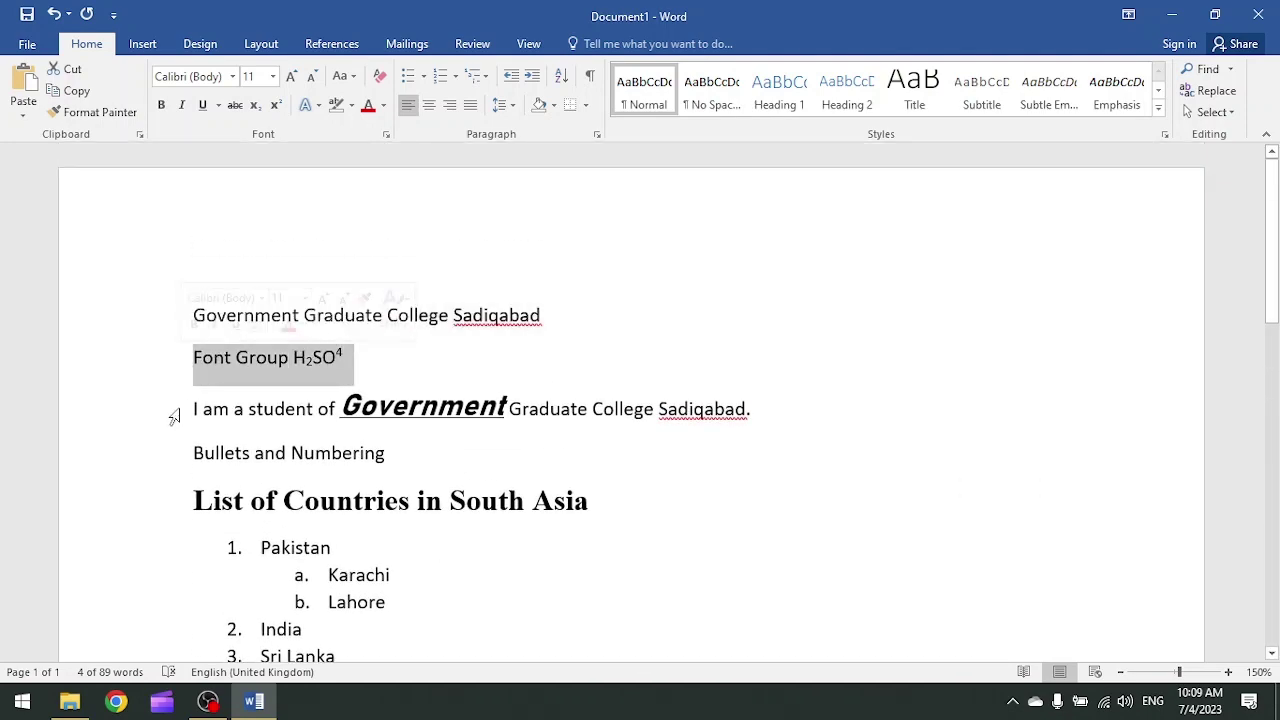
pyautogui.moveTo(174, 417)
pyautogui.mouseDown()
pyautogui.moveTo(392, 400)
pyautogui.moveTo(794, 414)
pyautogui.mouseUp()
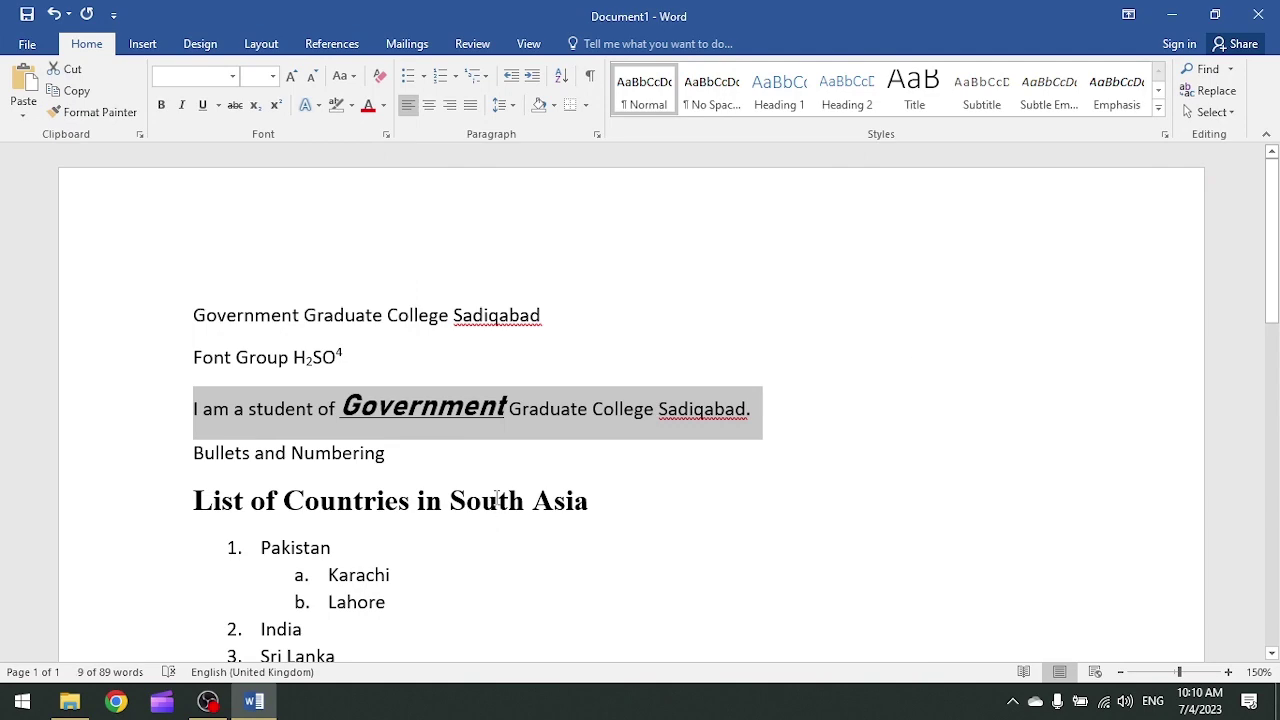
pyautogui.scroll(-5, 499, 400)
pyautogui.scroll(-2, 499, 400)
pyautogui.click(436, 340)
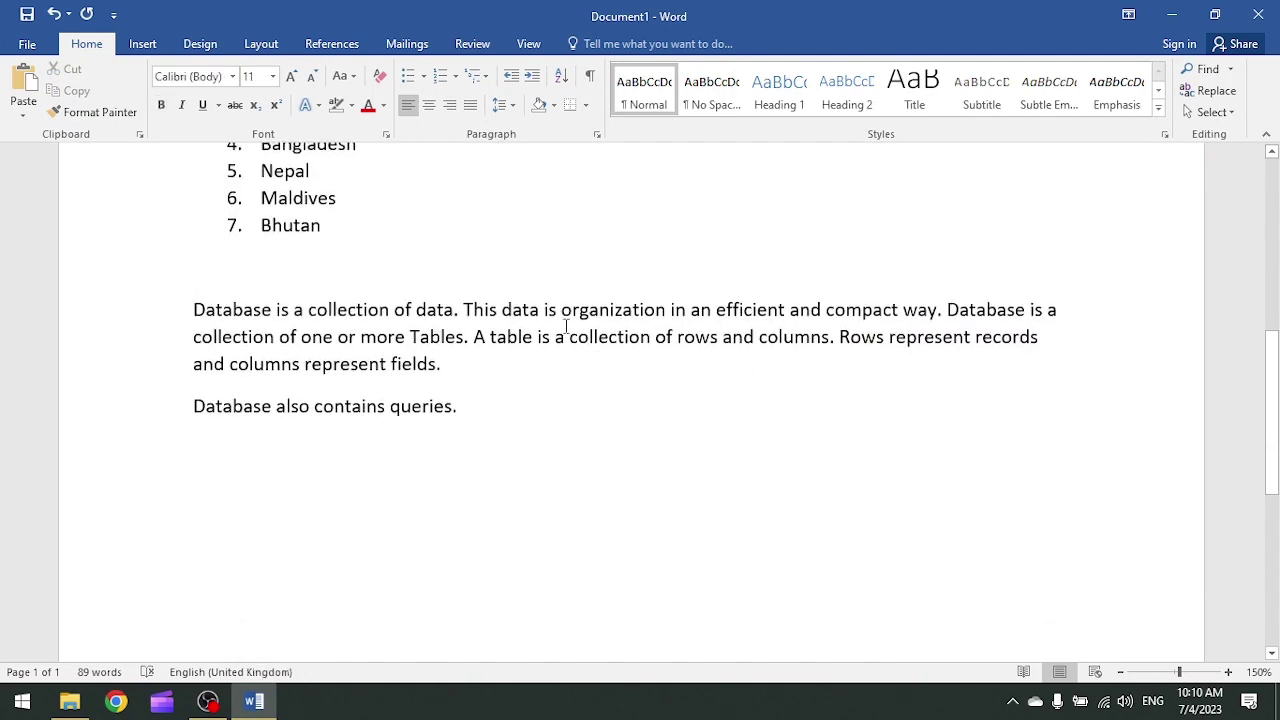
pyautogui.click(622, 310)
pyautogui.click(666, 310)
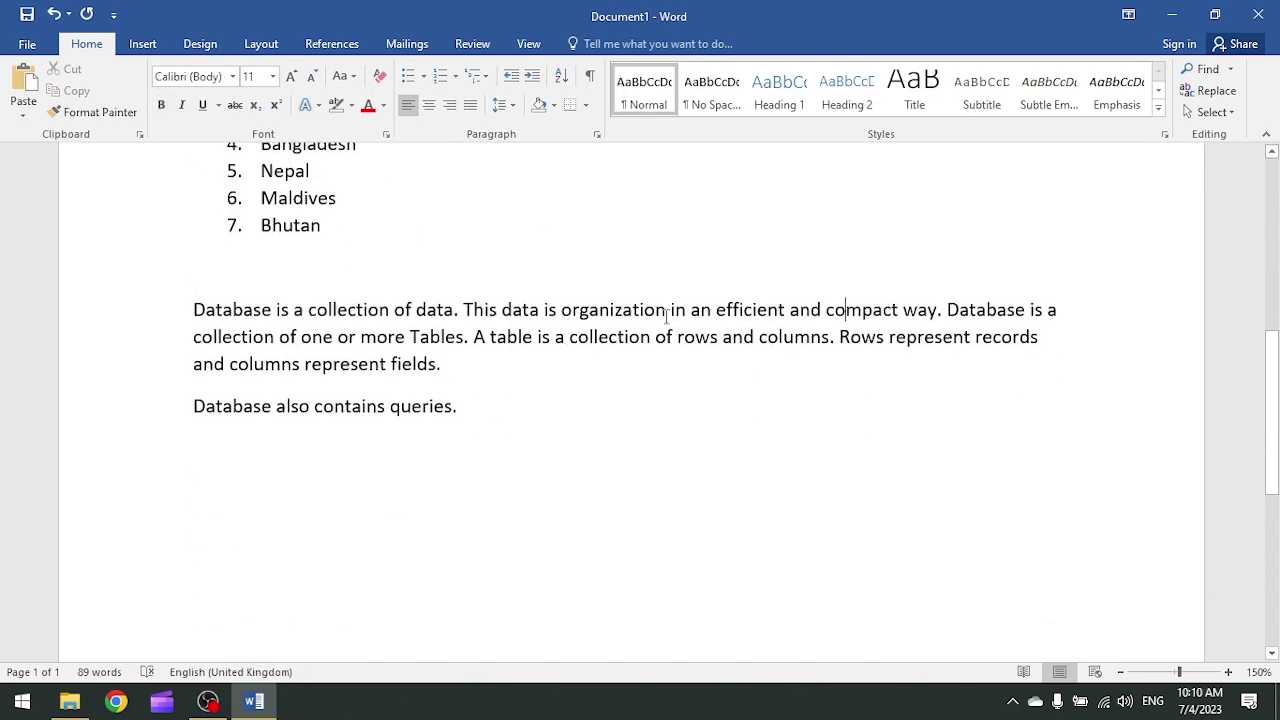
pyautogui.click(463, 310)
# - Paste two more copies of the database text so the definition appears three times
pyautogui.moveTo(441, 366)
pyautogui.mouseDown()
pyautogui.moveTo(265, 337)
pyautogui.moveTo(193, 310)
pyautogui.mouseUp()
pyautogui.hotkey('ctrl', 'c')
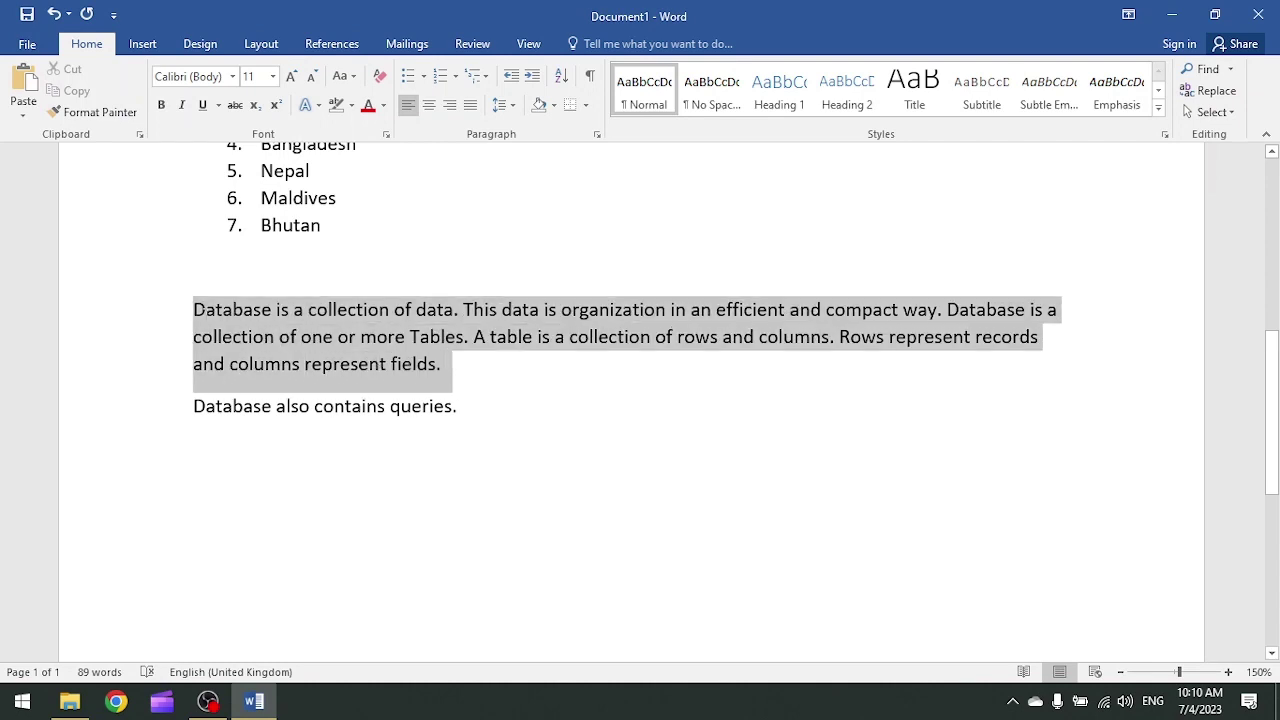
pyautogui.rightClick(244, 326)
pyautogui.click(282, 360)
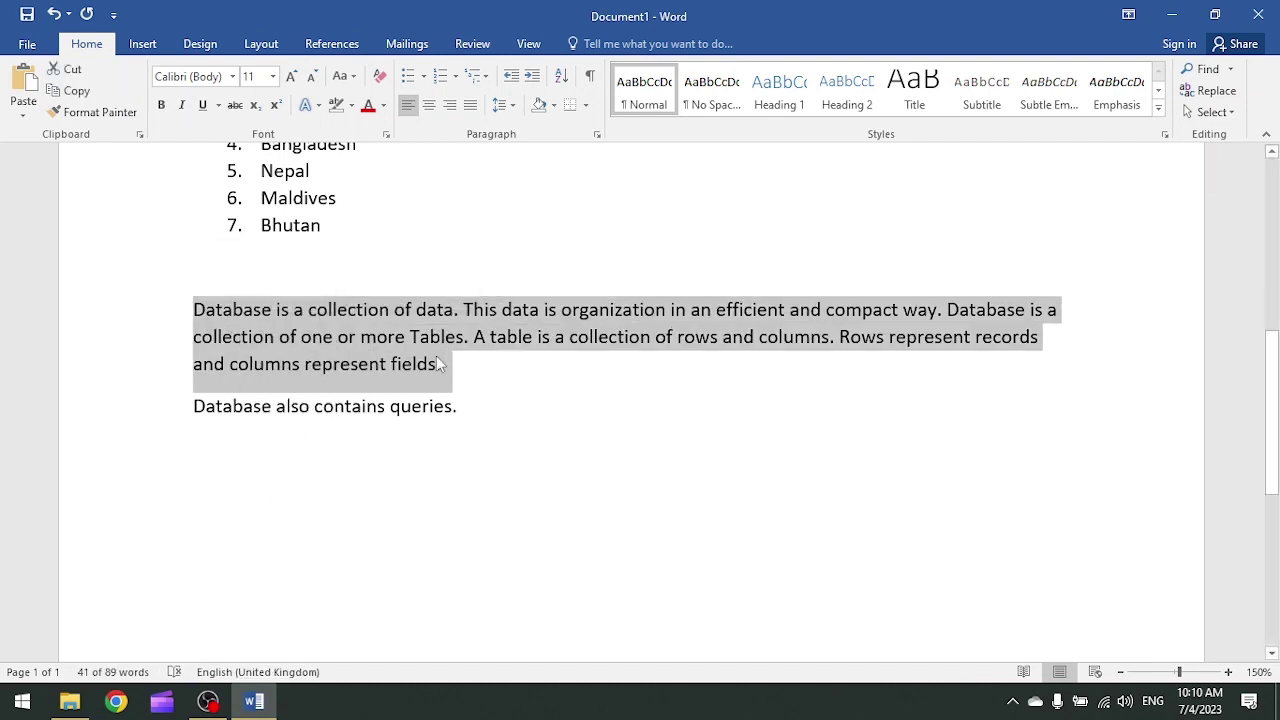
pyautogui.click(456, 364)
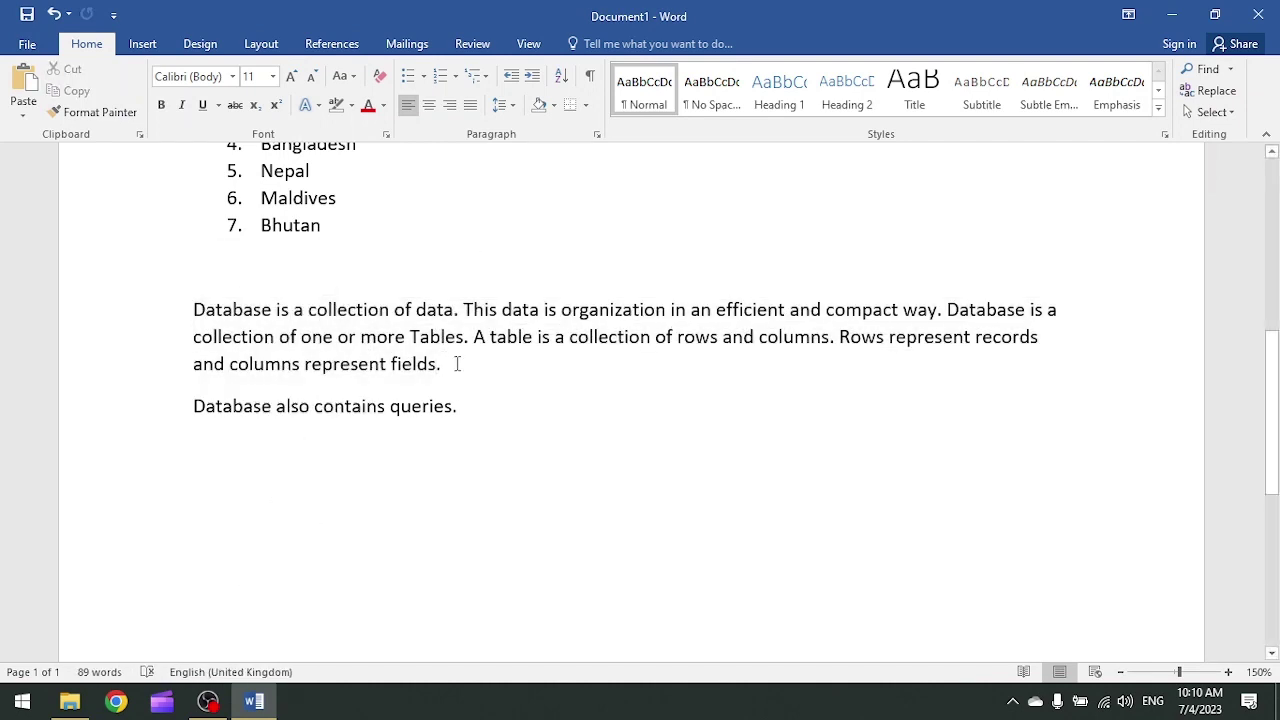
pyautogui.hotkey('ctrl', 'v')
pyautogui.press('Up')
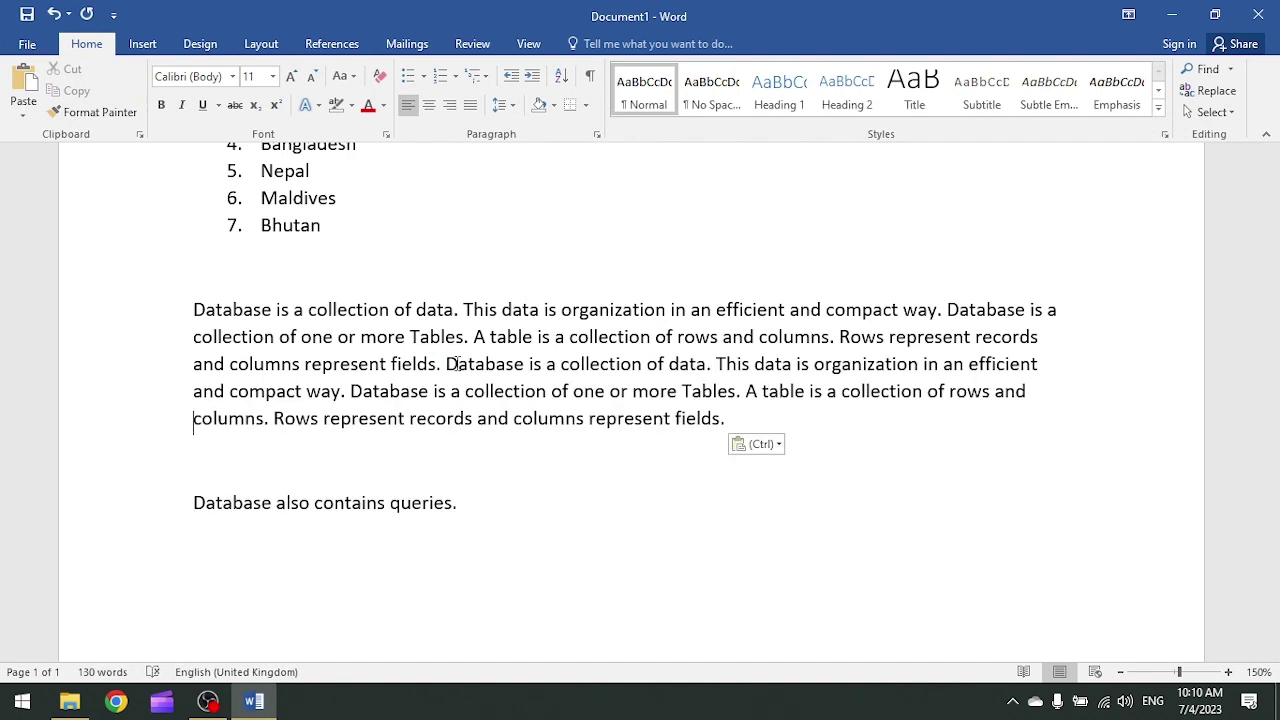
pyautogui.press('End')
pyautogui.hotkey('ctrl', 'v')
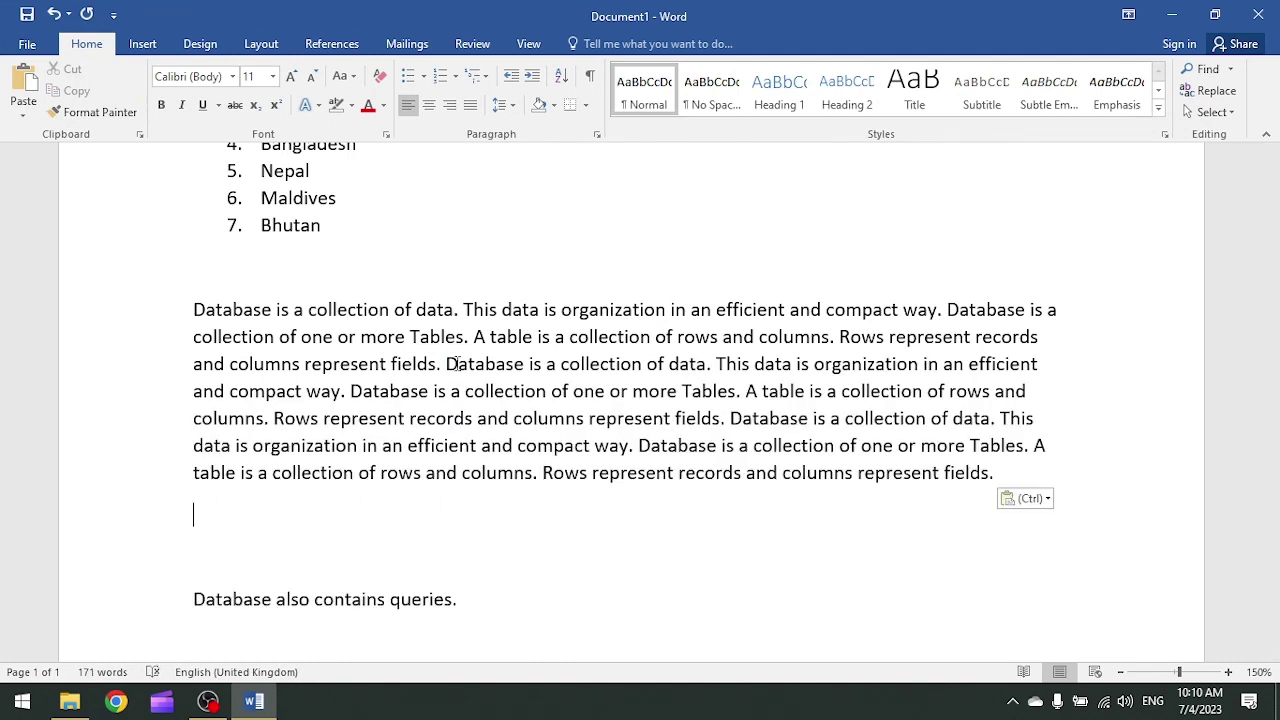
pyautogui.click(389, 391)
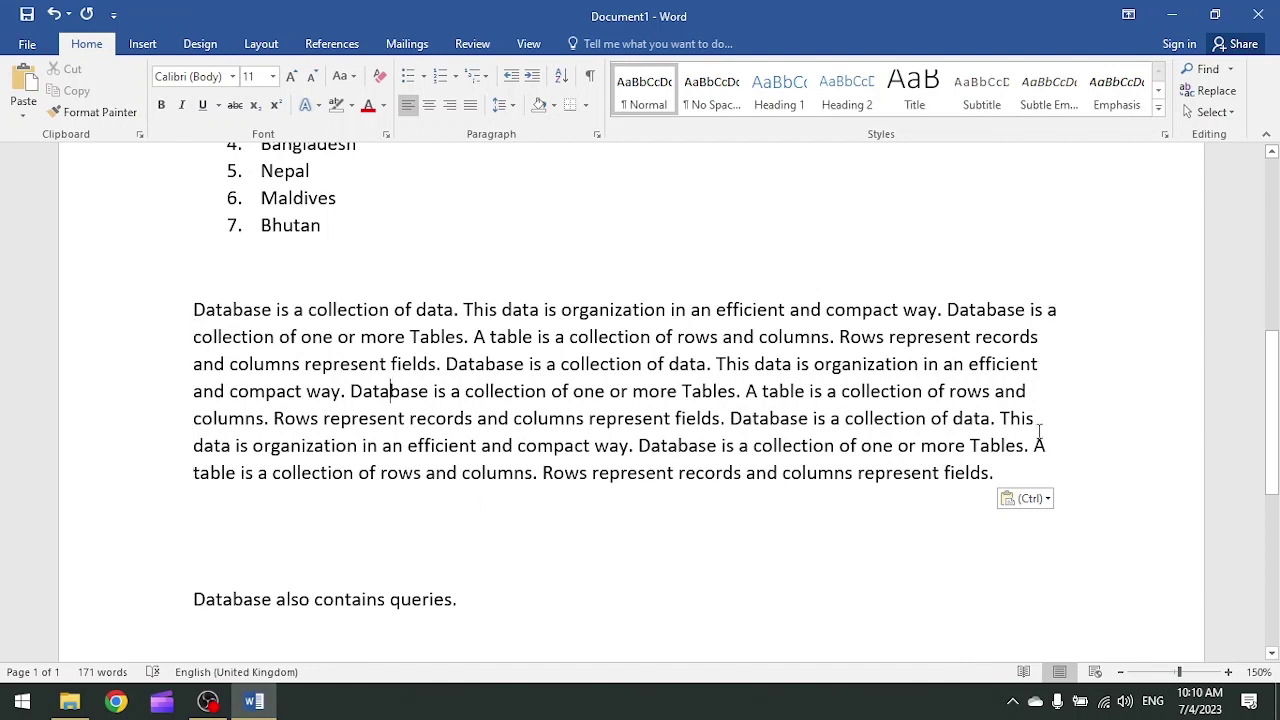
# - Try Center and Align Right, then set the database paragraph to Justify
pyautogui.click(432, 110)
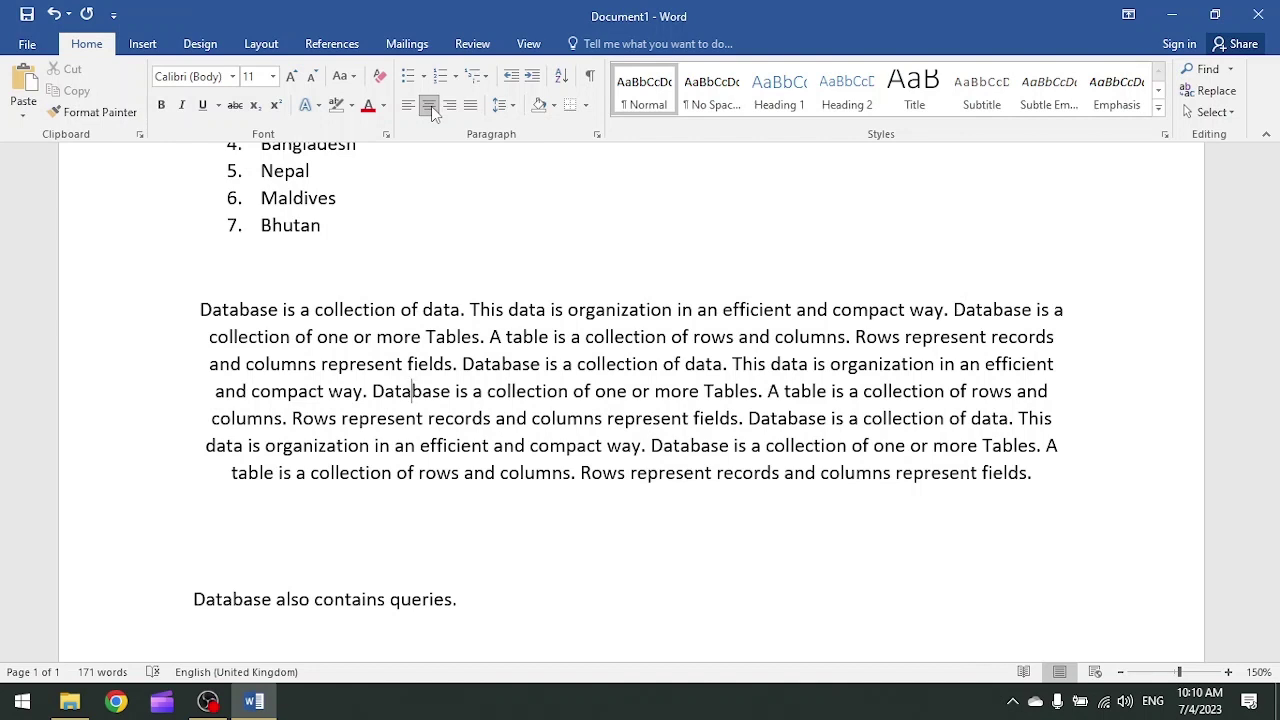
pyautogui.click(450, 107)
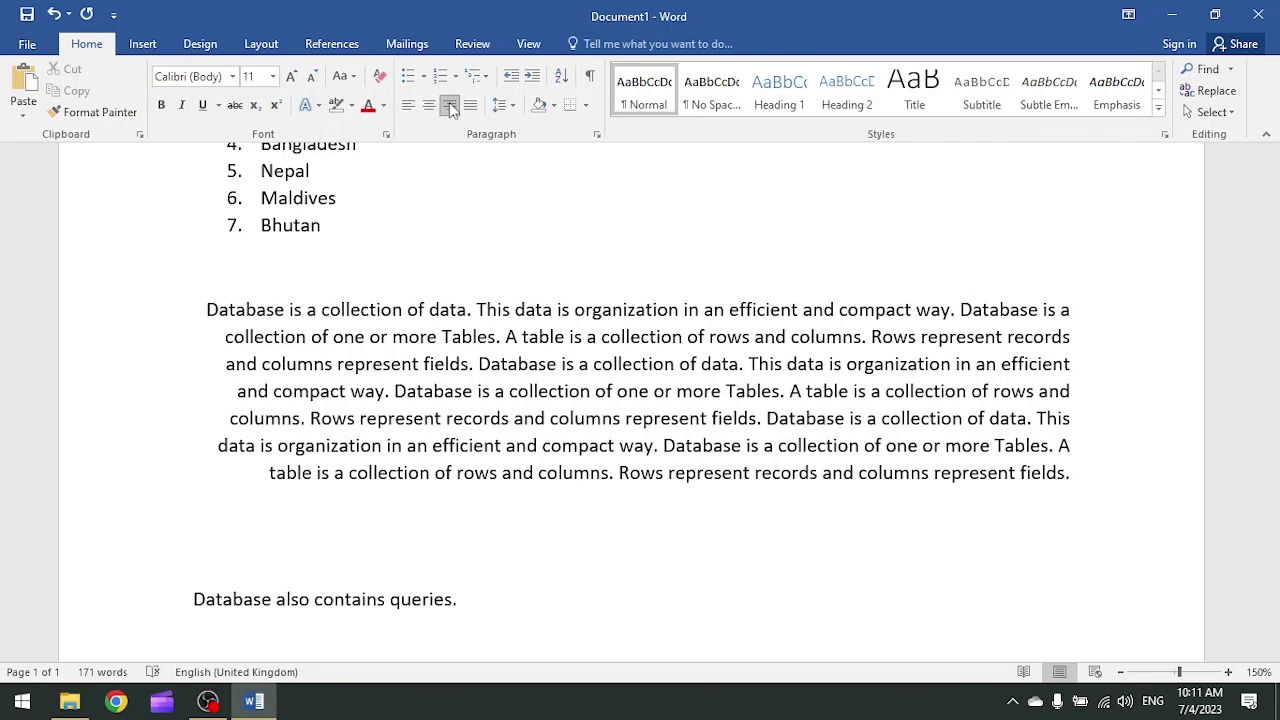
pyautogui.click(471, 107)
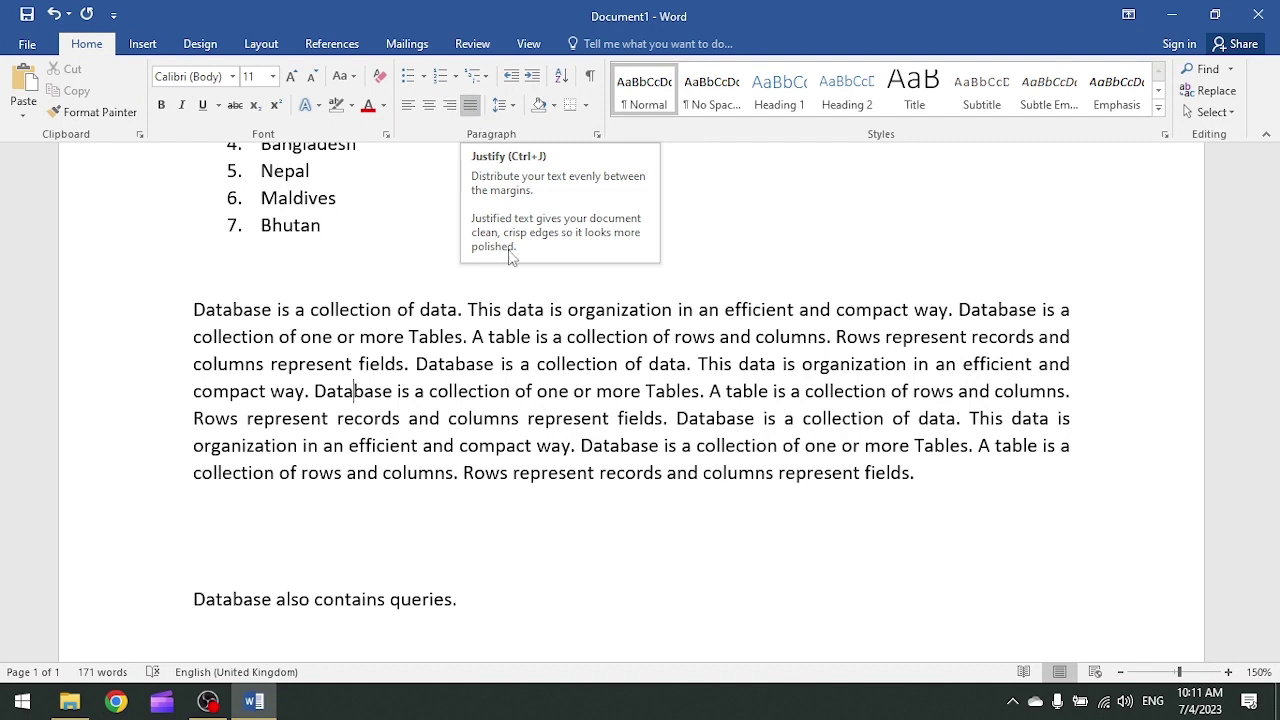
pyautogui.click(513, 111)
pyautogui.click(512, 107)
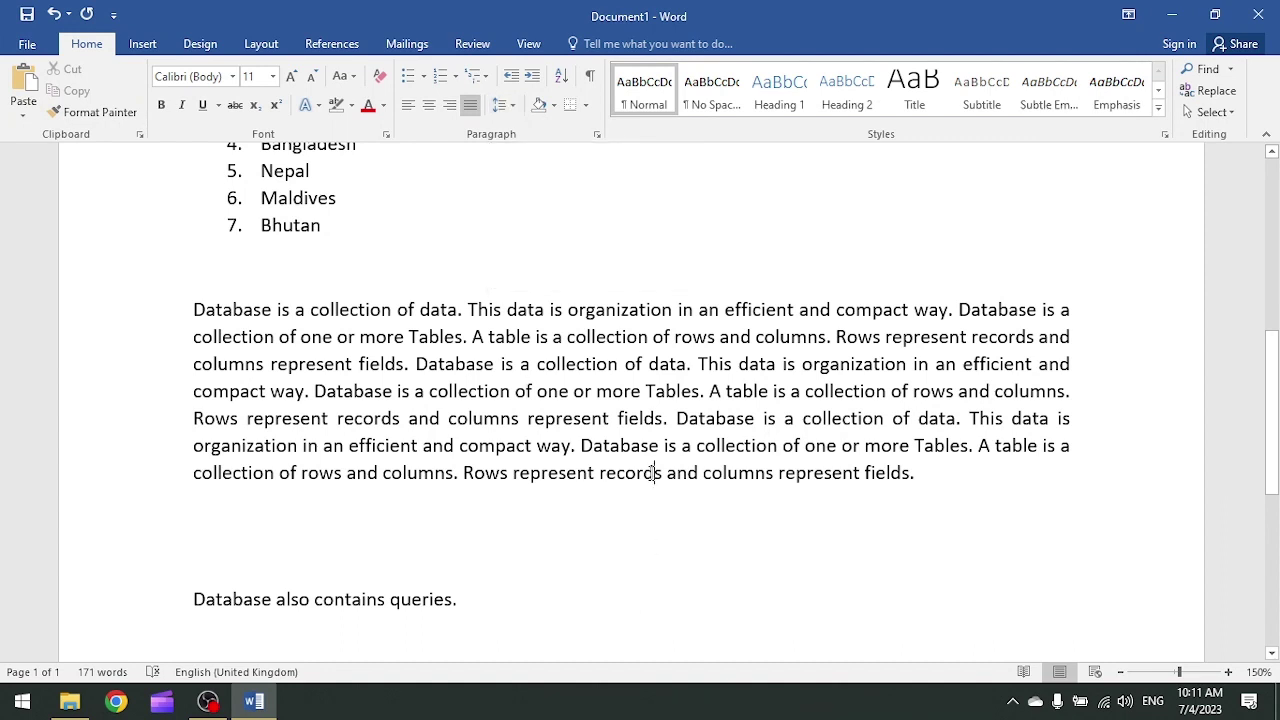
# - Delete the blank lines above the queries sentence
pyautogui.moveTo(916, 474)
pyautogui.mouseDown()
pyautogui.moveTo(440, 418)
pyautogui.moveTo(193, 309)
pyautogui.mouseUp()
pyautogui.click(316, 599)
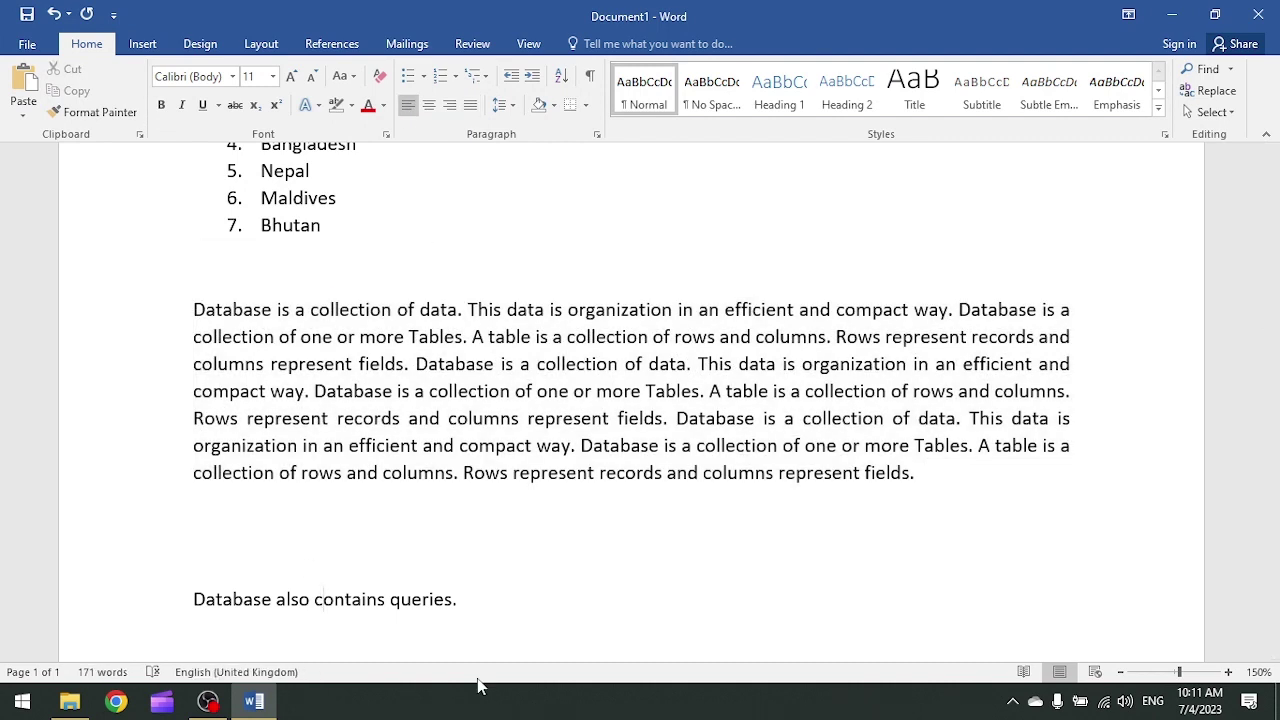
pyautogui.press('Up')
pyautogui.press('Up')
pyautogui.press('Delete')
pyautogui.press('Delete')
# - Copy and paste 'Database also contains queries.' repeatedly to build a queries paragraph
pyautogui.hotkey('shift', 'Down')
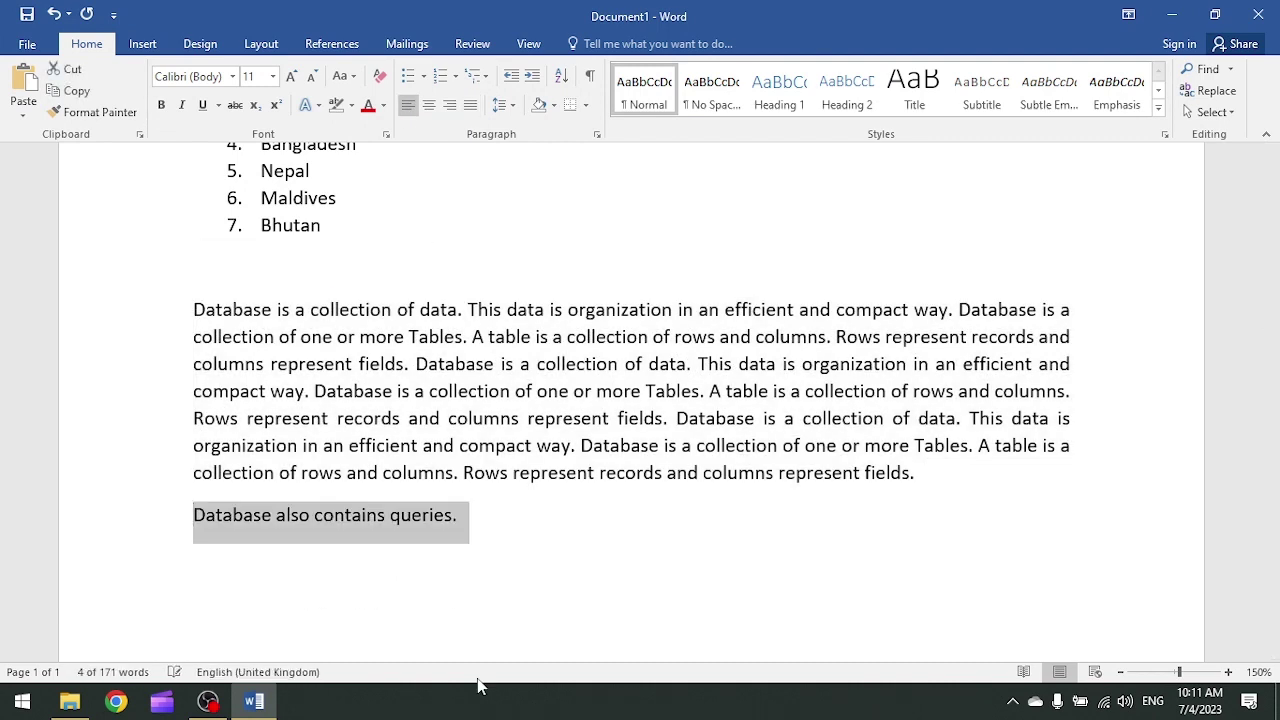
pyautogui.hotkey('shift', 'Left')
pyautogui.hotkey('ctrl', 'c')
pyautogui.press('End')
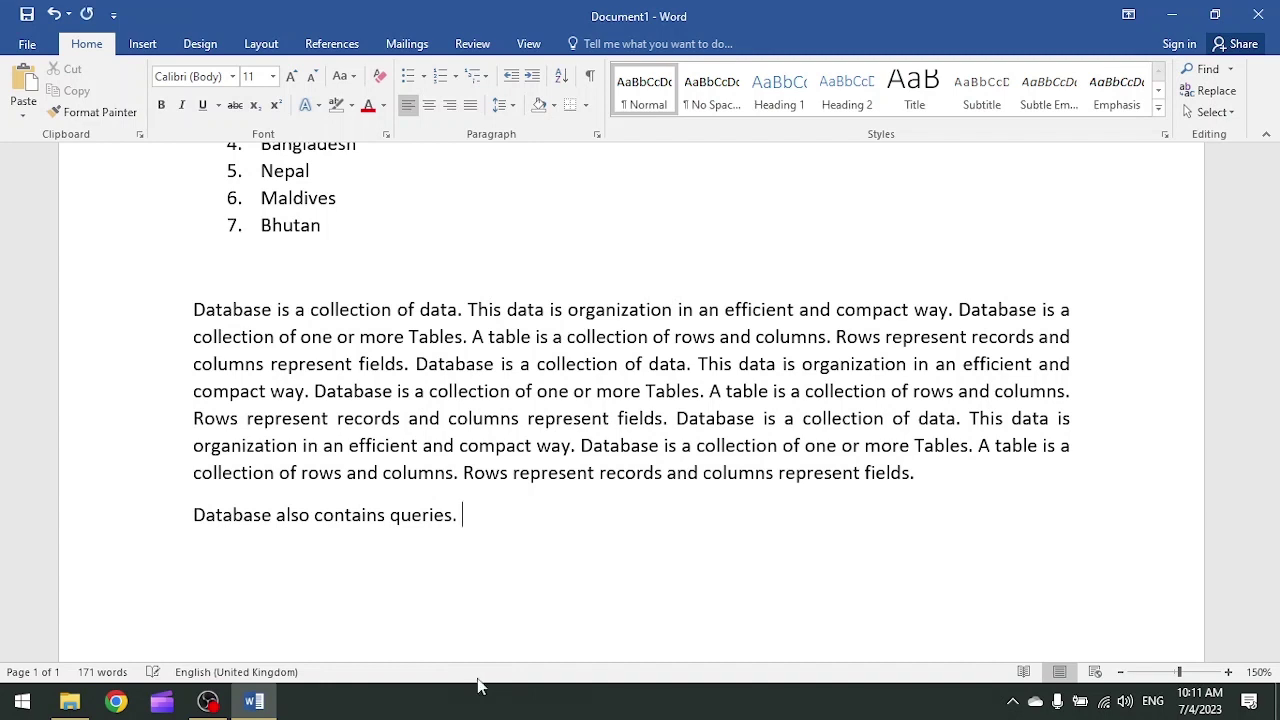
pyautogui.hotkey('ctrl', 'v')
pyautogui.hotkey('shift', 'Home')
pyautogui.hotkey('ctrl', 'c')
pyautogui.press('End')
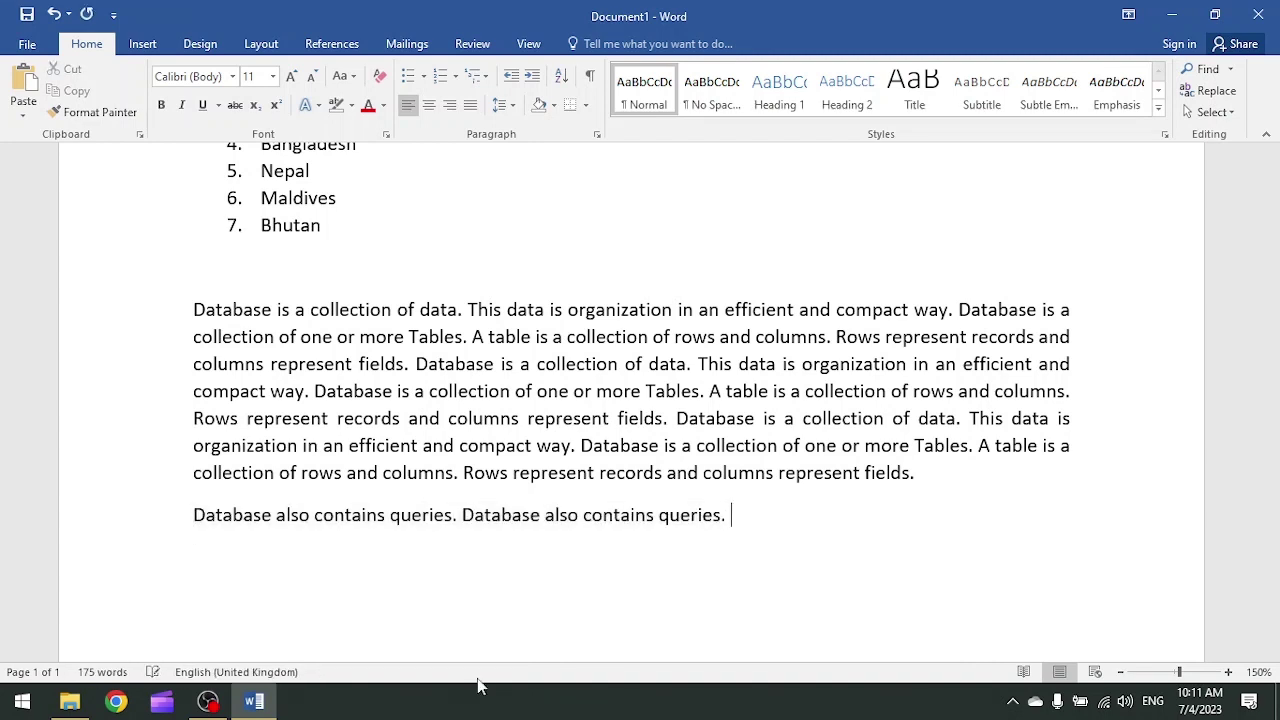
pyautogui.hotkey('ctrl', 'v')
pyautogui.hotkey('ctrl', 'v')
pyautogui.hotkey('ctrl', 'v')
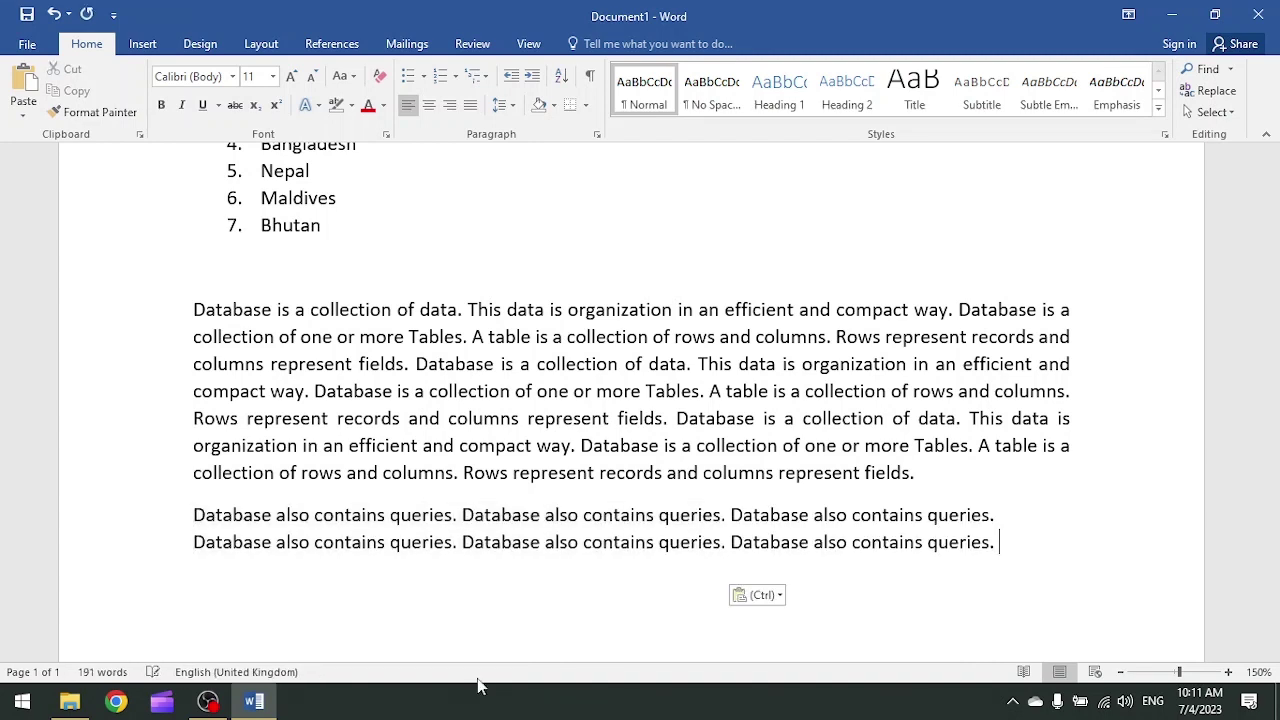
pyautogui.hotkey('ctrl', 'v')
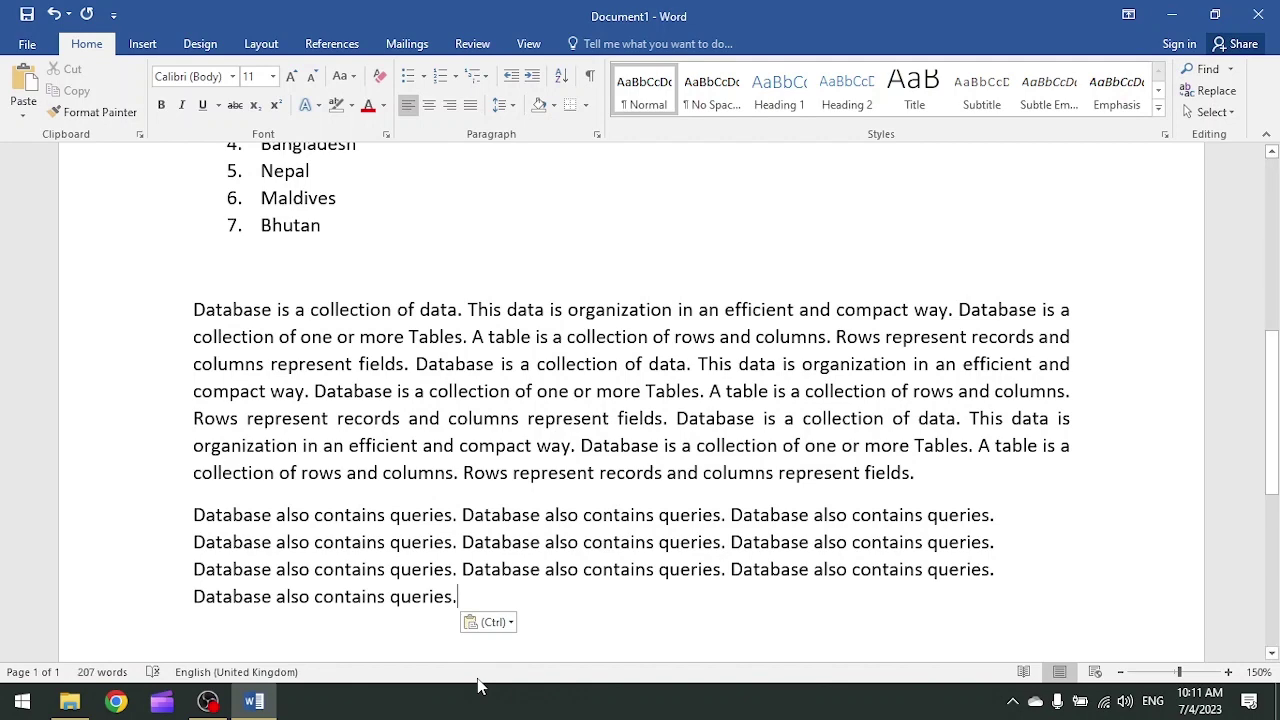
# - Copy the queries paragraph and paste it above the database paragraph
pyautogui.hotkey('shift', 'Home')
pyautogui.hotkey('shift', 'Up')
pyautogui.hotkey('shift', 'Up')
pyautogui.hotkey('shift', 'Up')
pyautogui.hotkey('ctrl', 'c')
pyautogui.press('Right')
pyautogui.press('Return')
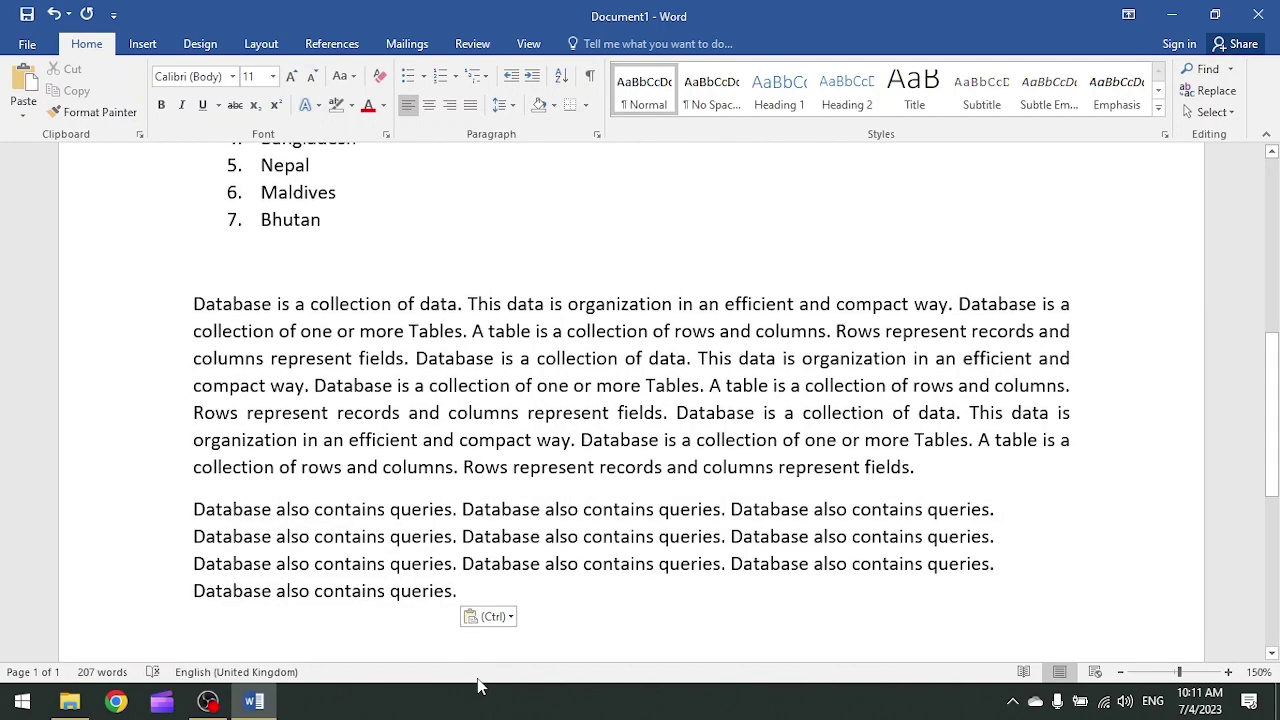
pyautogui.doubleClick(158, 520)
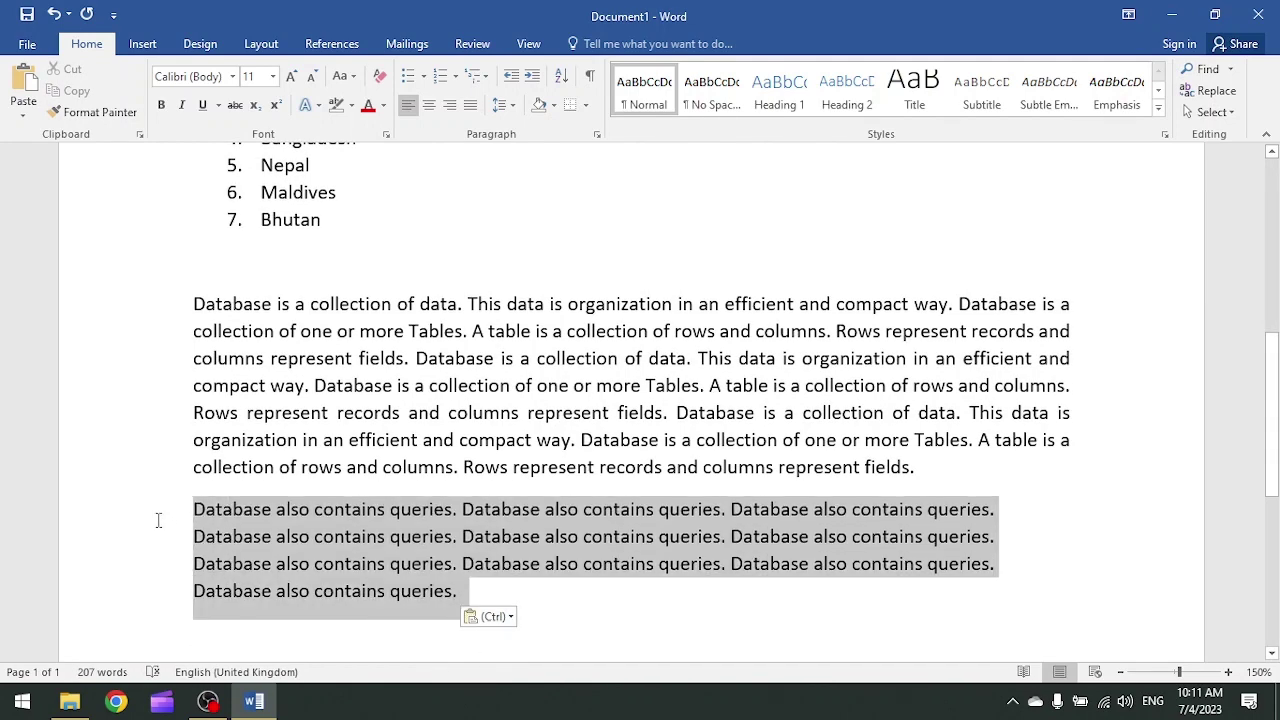
pyautogui.click(297, 304)
pyautogui.press('Home')
pyautogui.press('Return')
pyautogui.press('Up')
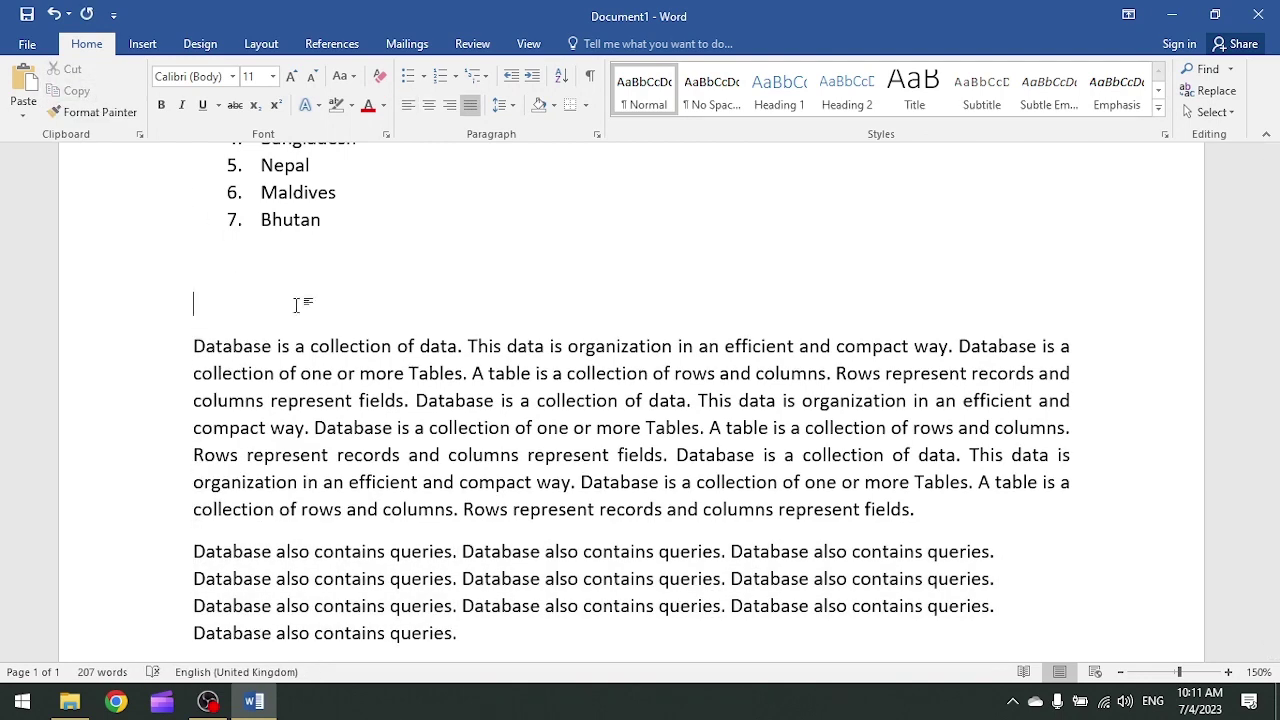
pyautogui.hotkey('ctrl', 'v')
pyautogui.press('BackSpace')
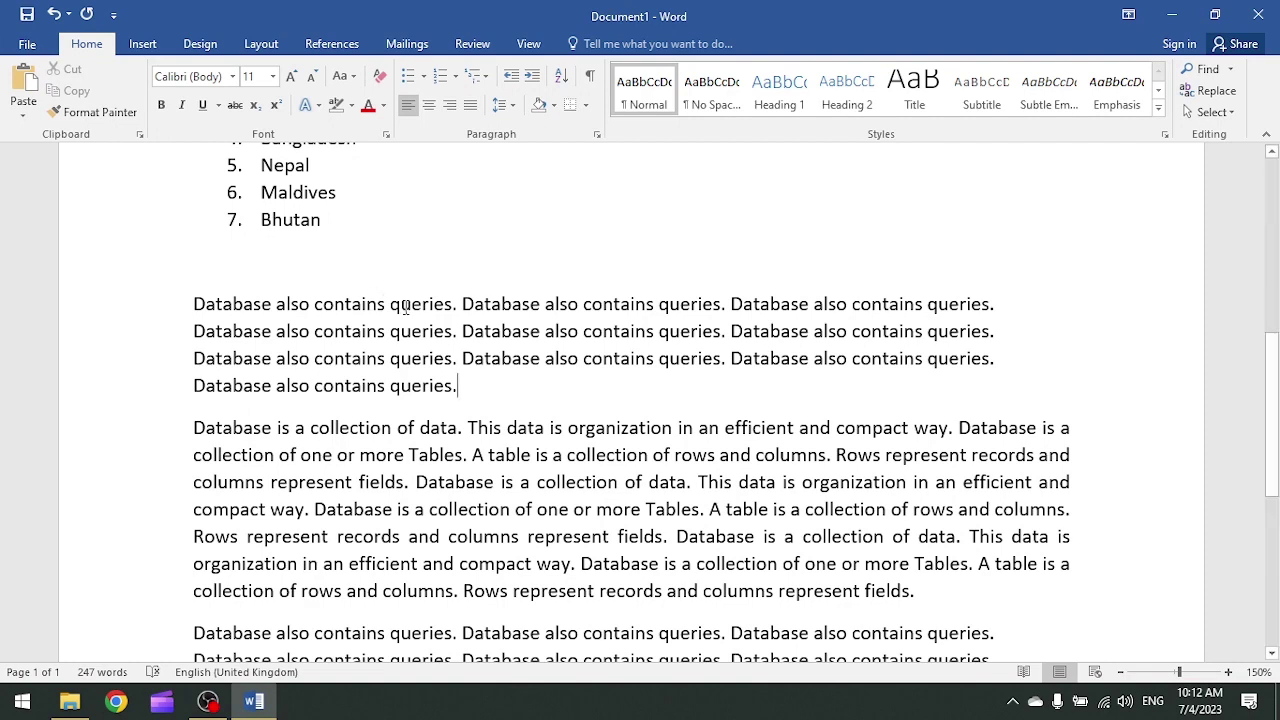
pyautogui.scroll(-2, 440, 415)
pyautogui.click(461, 368)
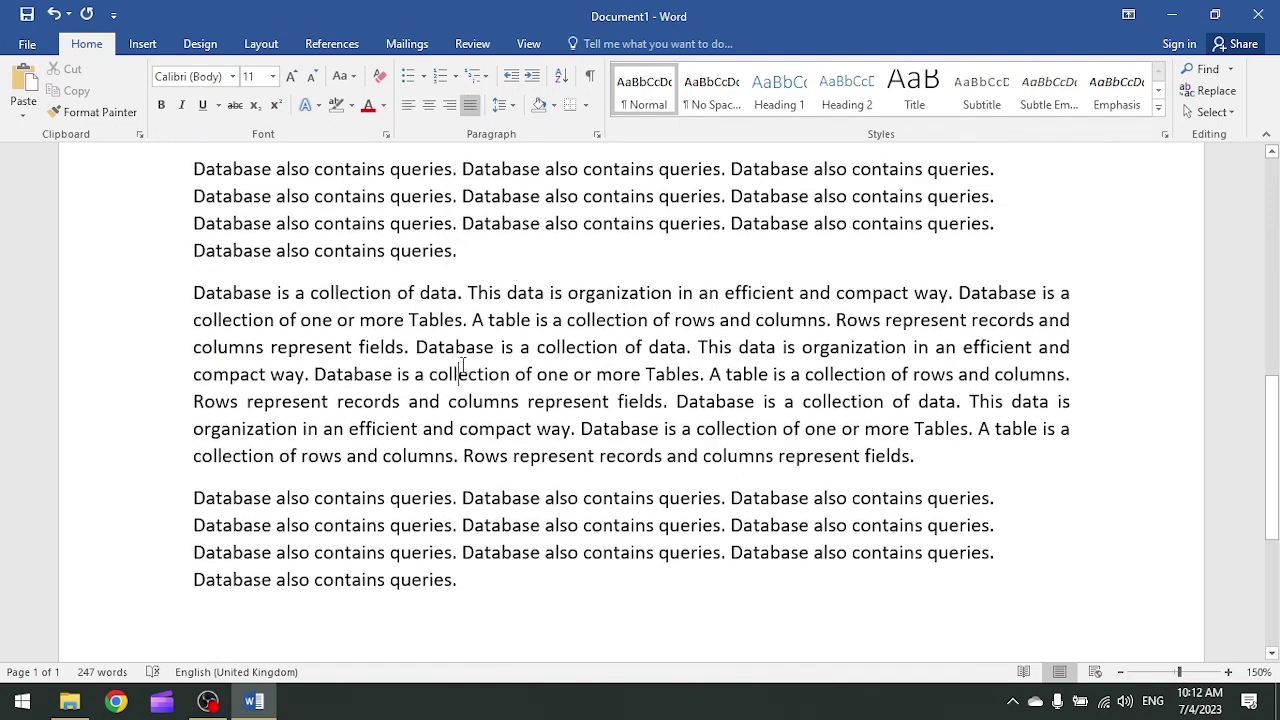
# - After trying values in Paragraph settings, apply 1.5 line spacing to the database paragraph
pyautogui.click(501, 108)
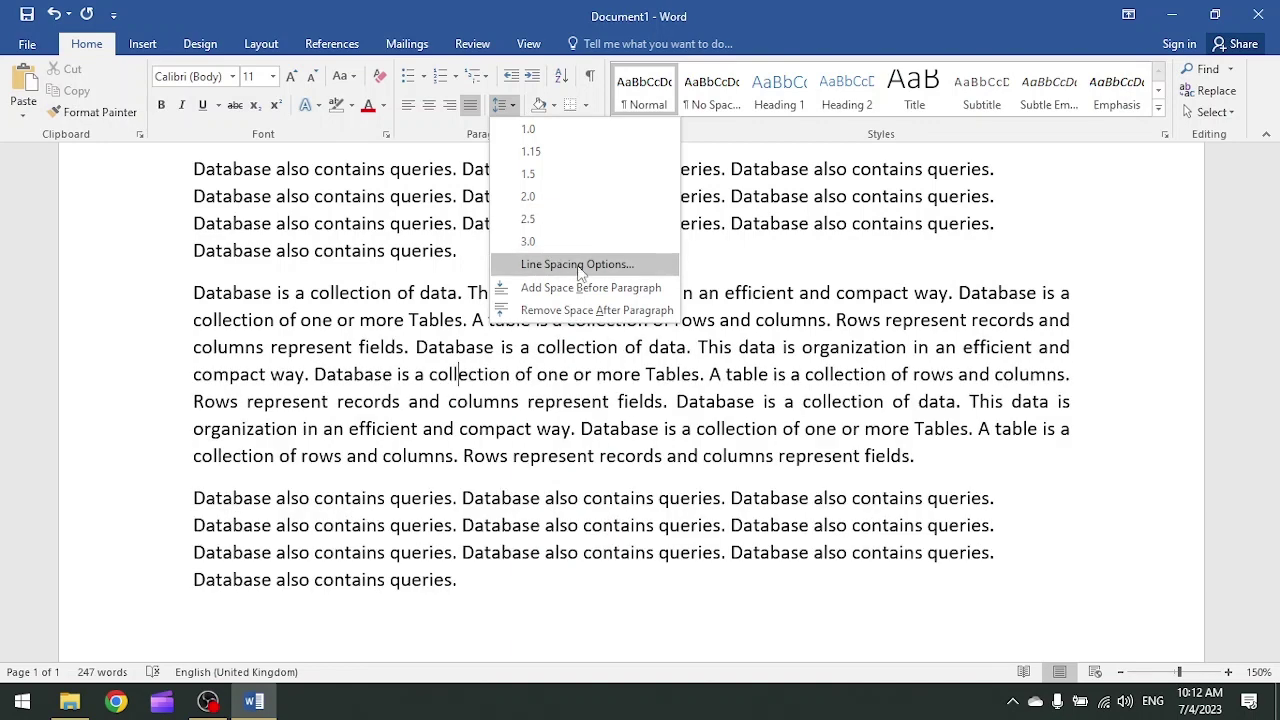
pyautogui.click(580, 266)
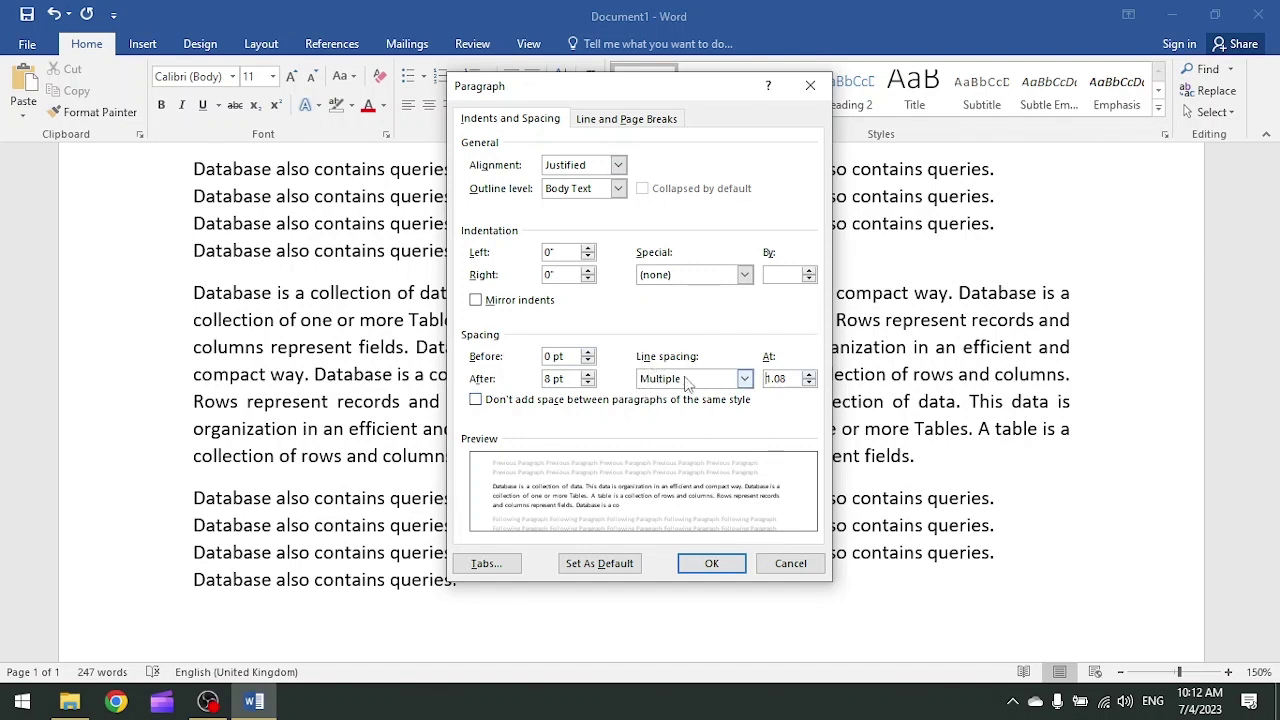
pyautogui.click(686, 381)
pyautogui.click(684, 393)
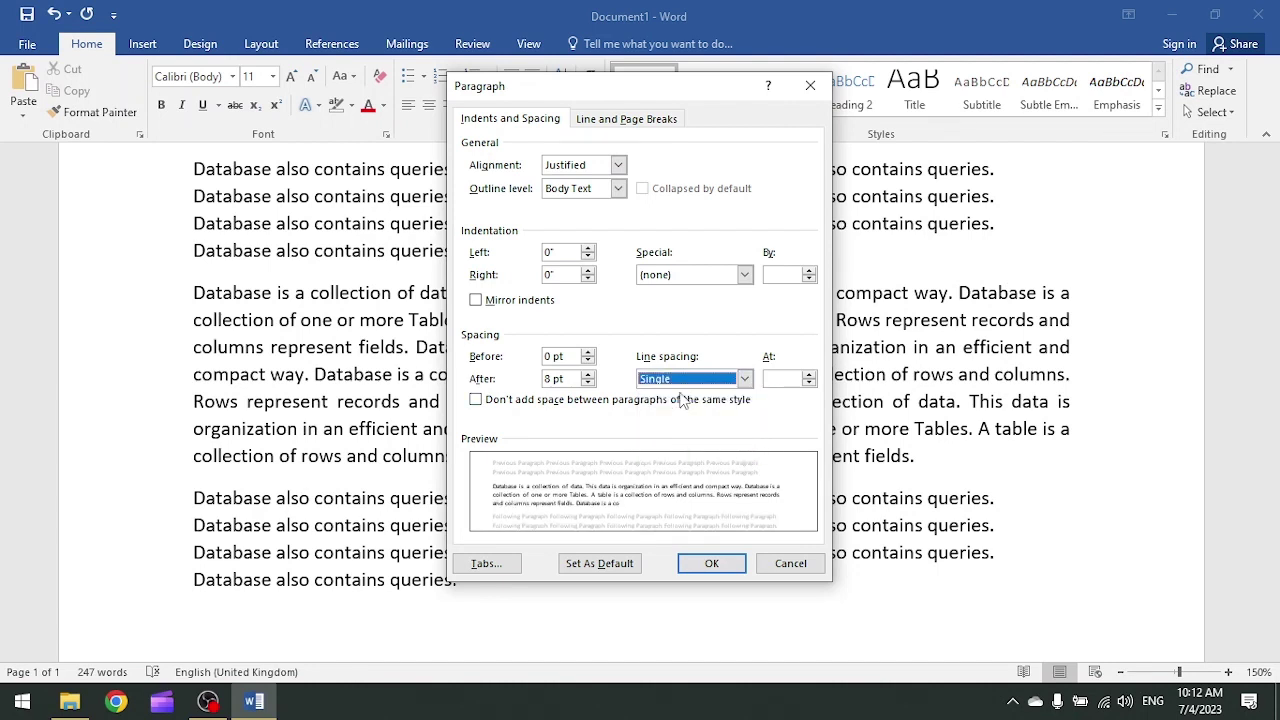
pyautogui.click(809, 374)
pyautogui.click(809, 374)
pyautogui.click(809, 374)
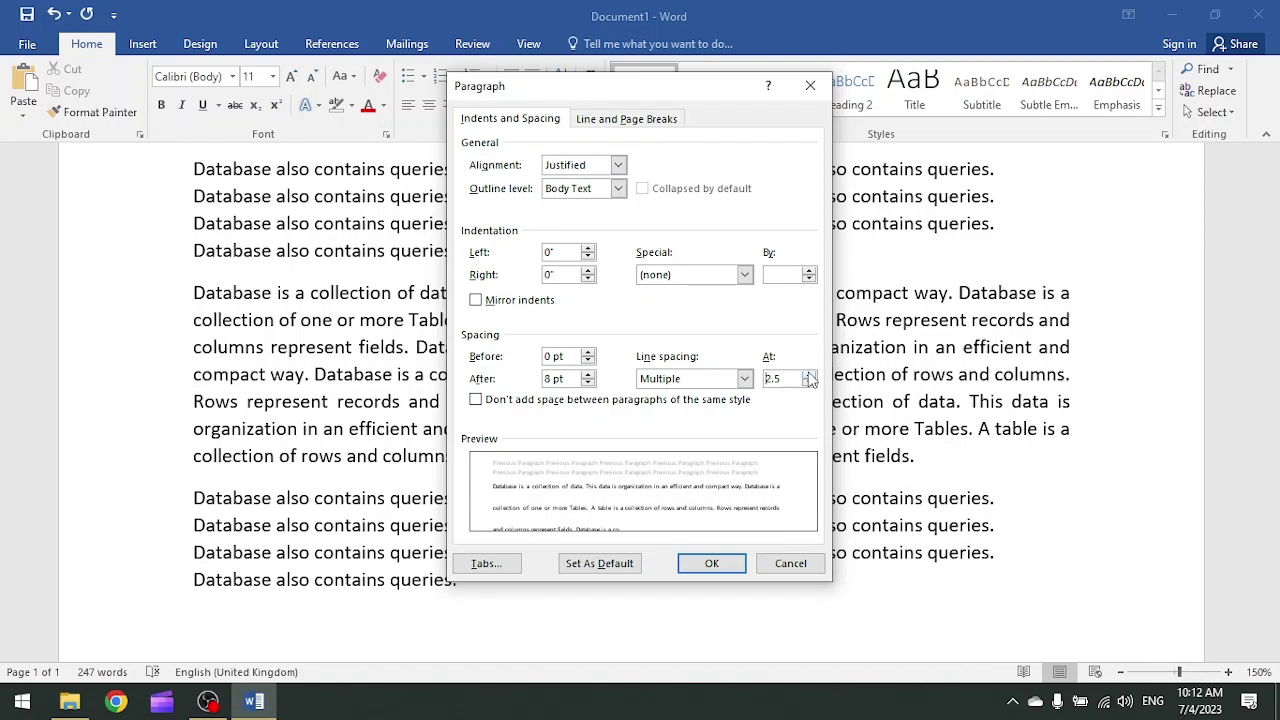
pyautogui.click(809, 384)
pyautogui.click(809, 384)
pyautogui.click(744, 379)
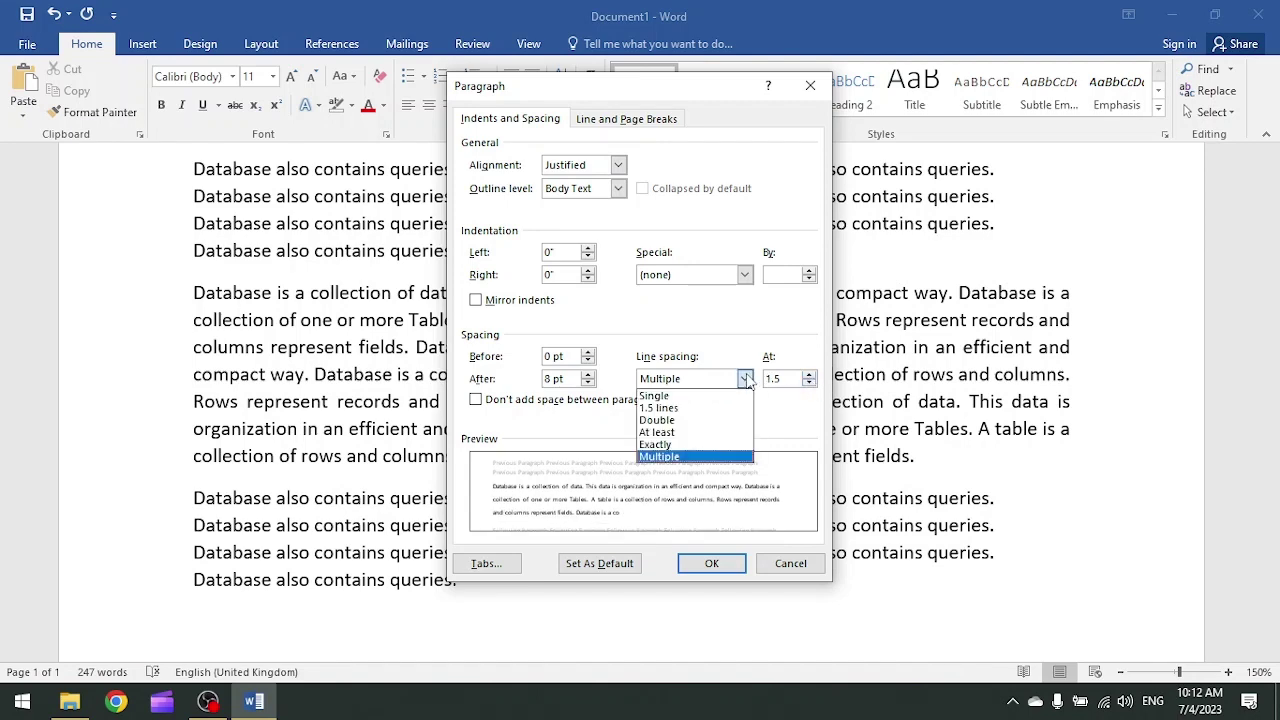
pyautogui.click(677, 410)
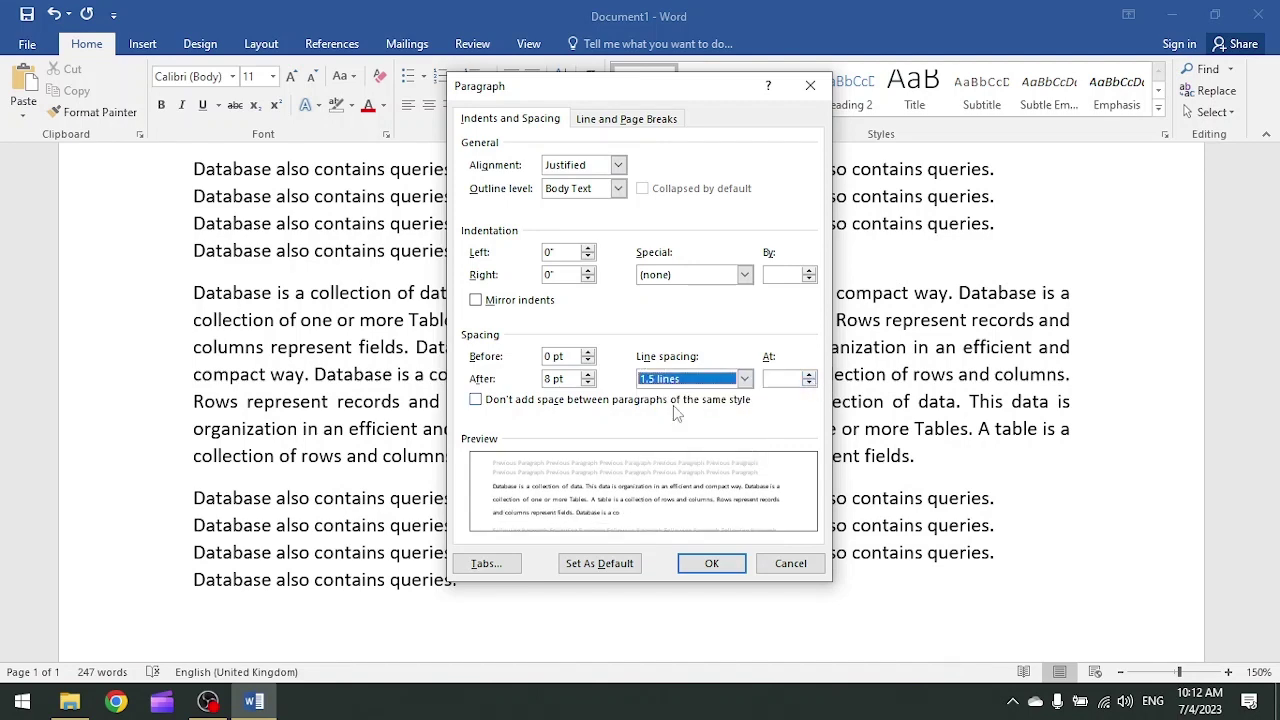
pyautogui.click(790, 563)
pyautogui.click(502, 105)
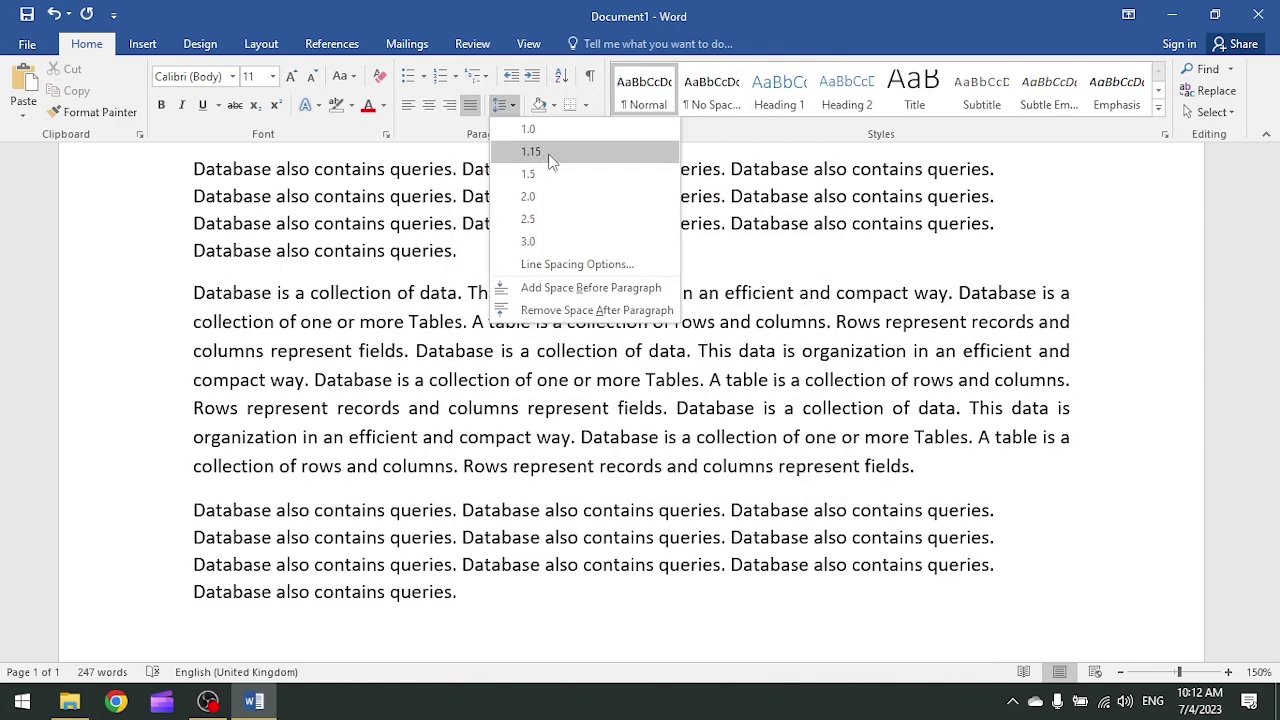
pyautogui.click(545, 176)
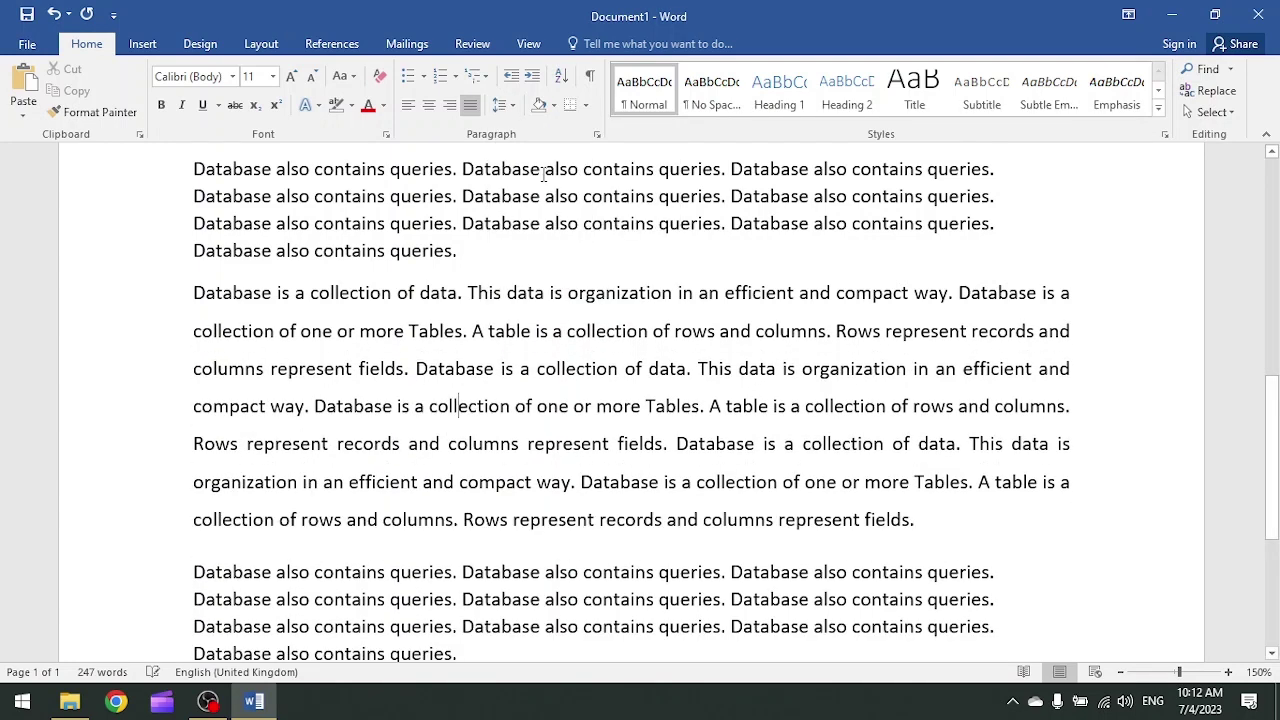
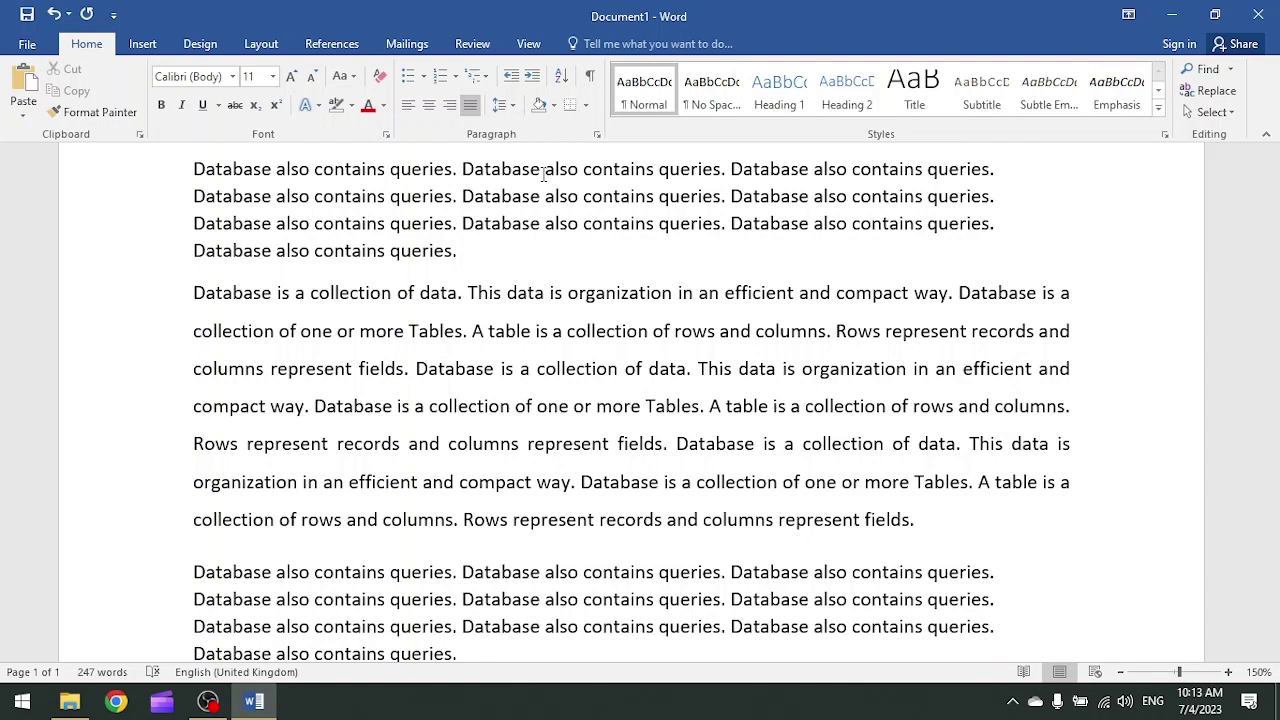
# - Change the middle Database paragraph's line spacing from 1.5 to 1.15
pyautogui.click(500, 104)
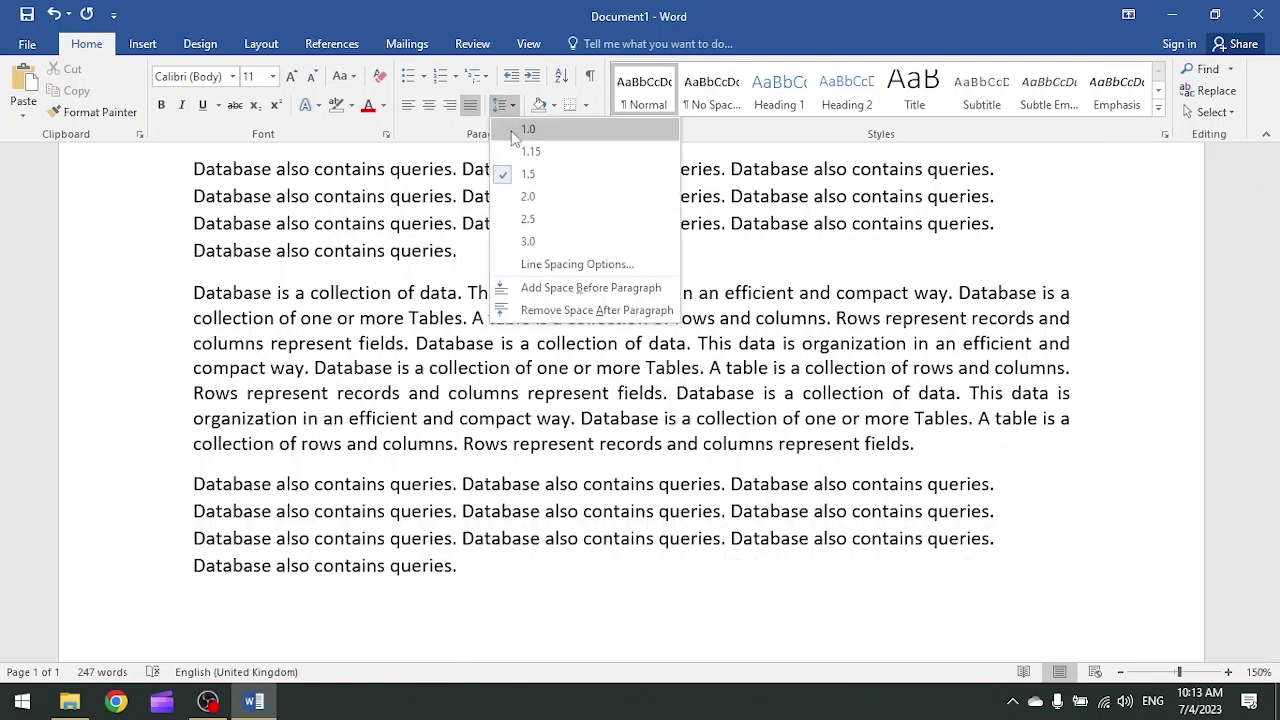
pyautogui.click(531, 152)
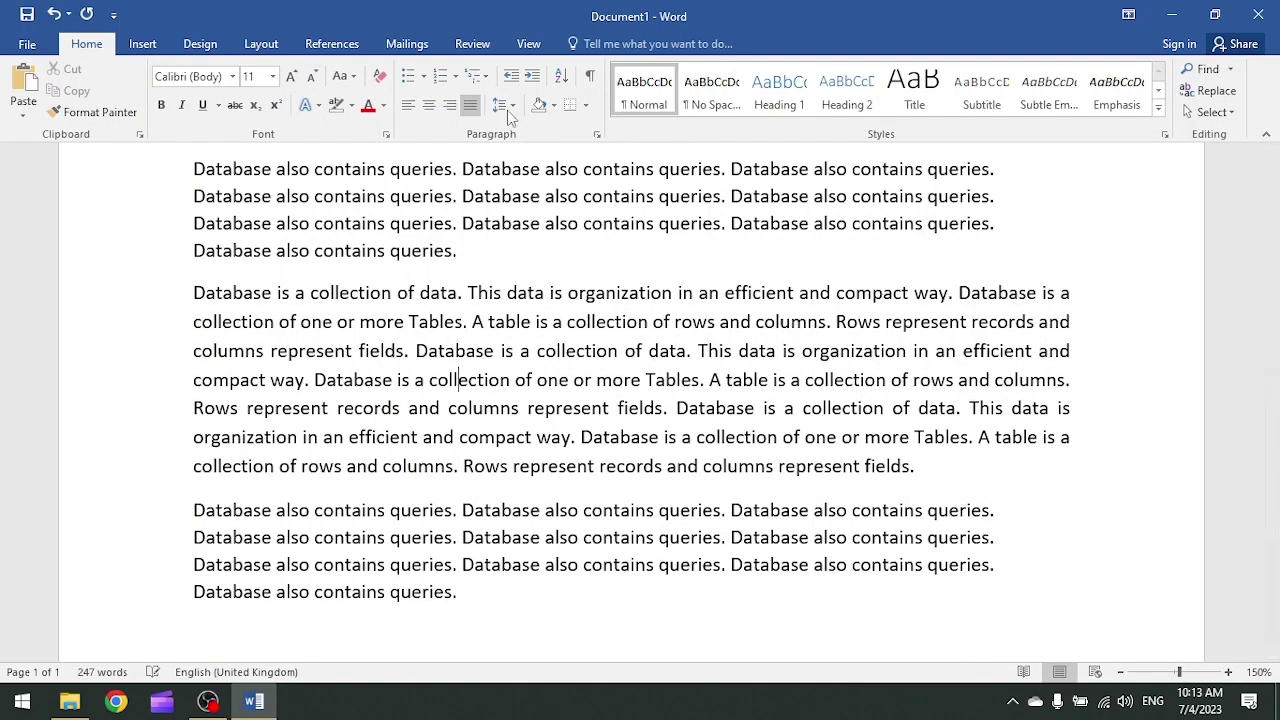
pyautogui.click(505, 106)
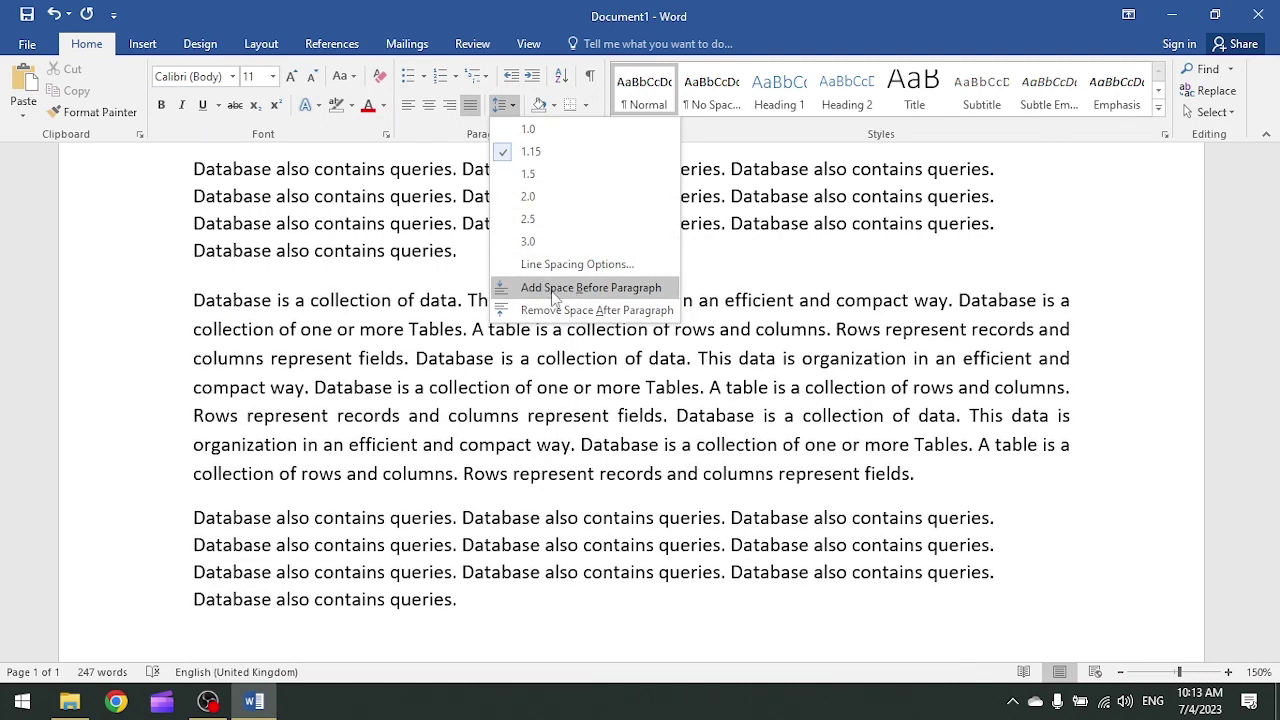
# - Try adding and removing space before and after the middle paragraph, ending with no extra gaps
pyautogui.click(553, 296)
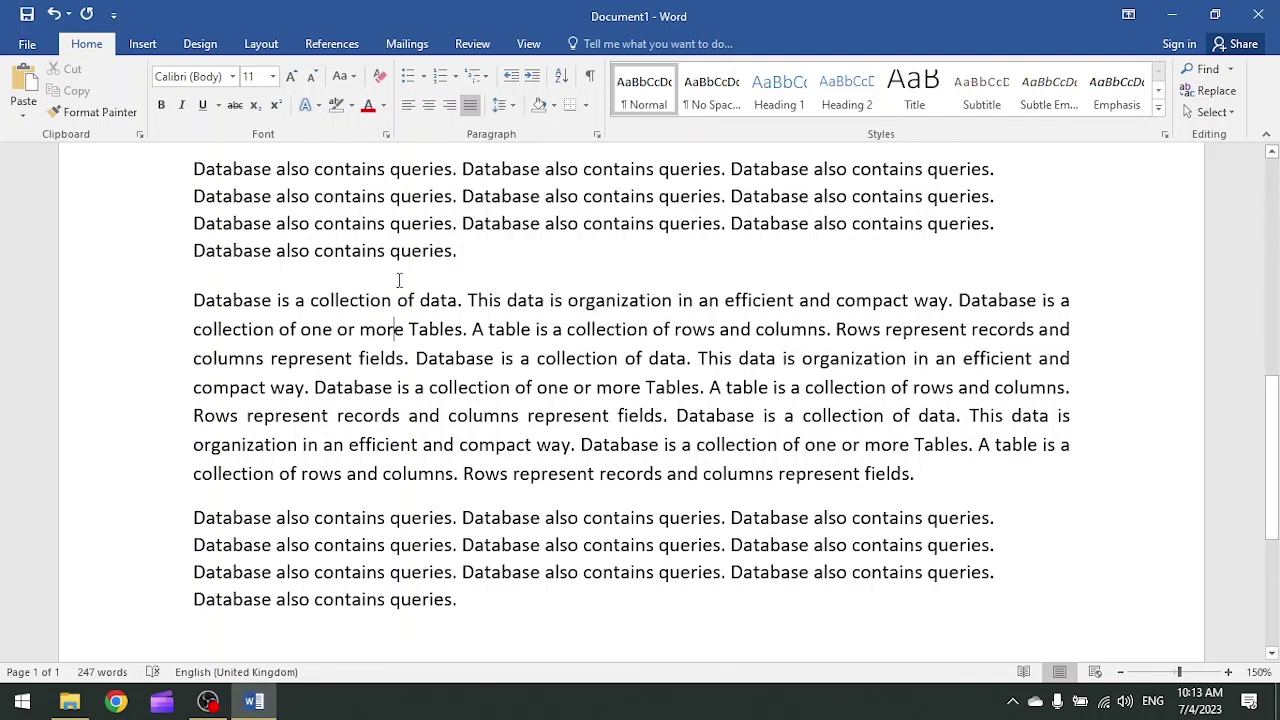
pyautogui.click(505, 106)
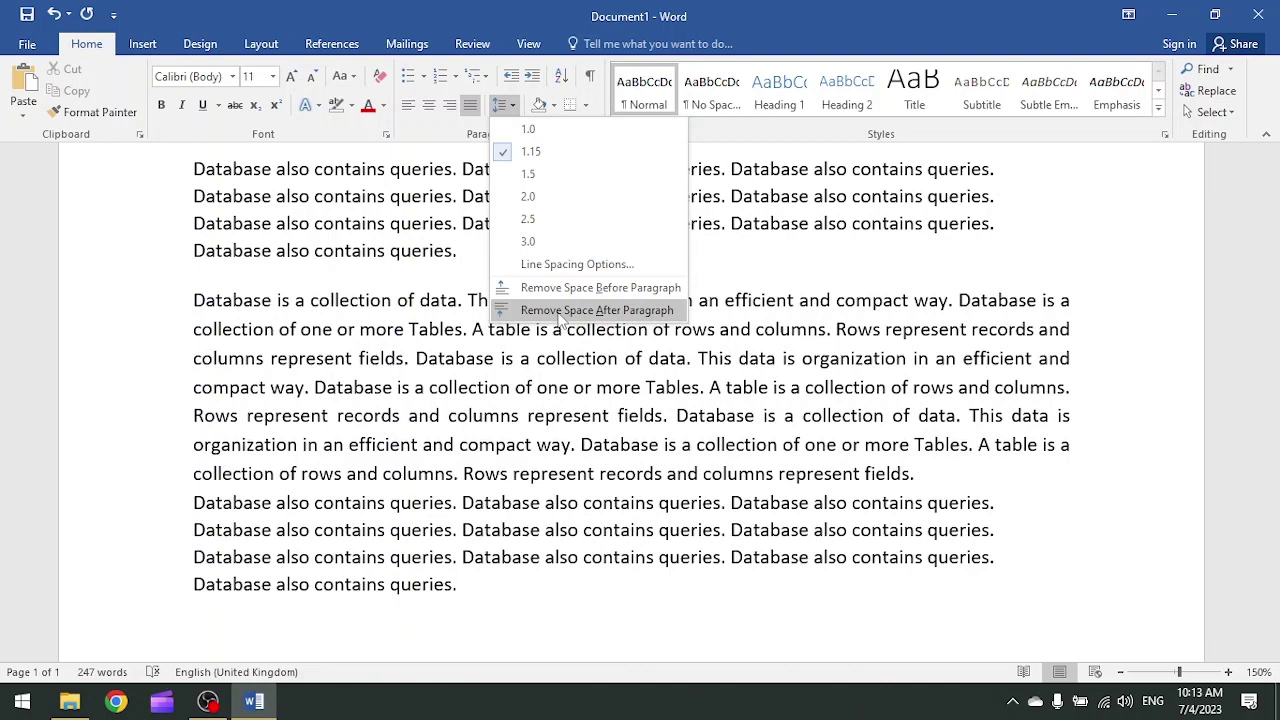
pyautogui.click(558, 314)
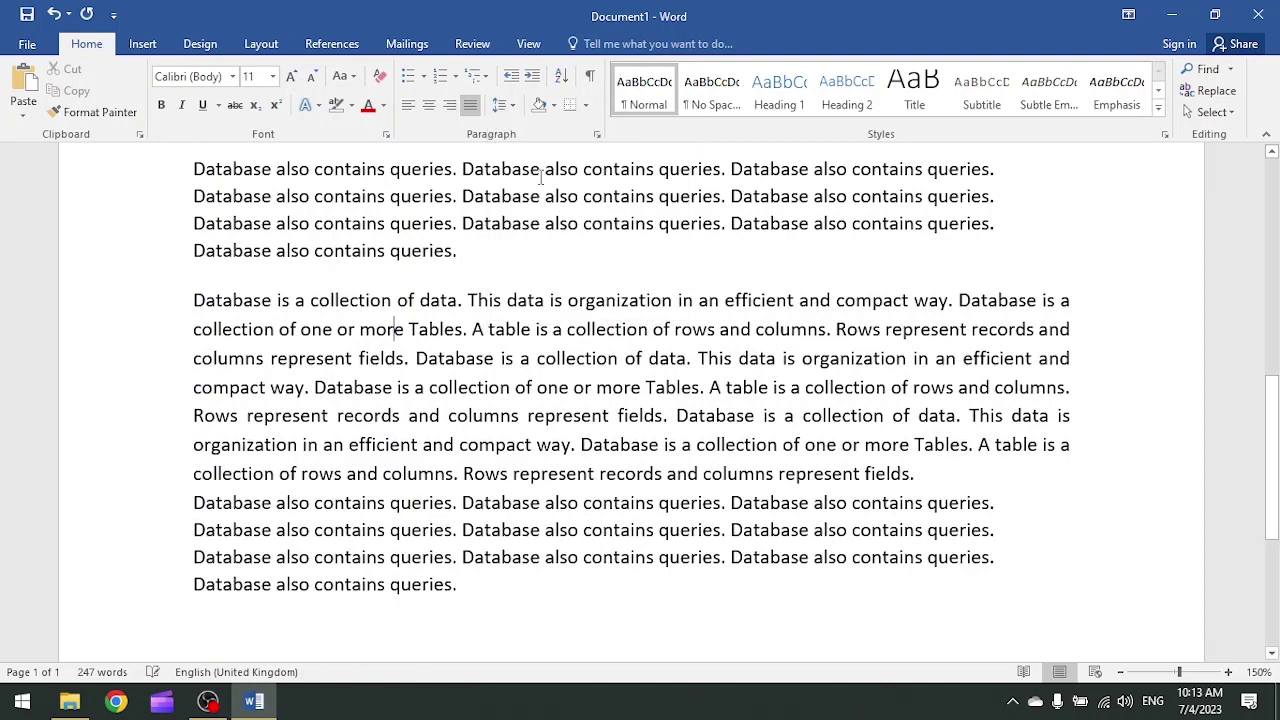
pyautogui.click(505, 106)
pyautogui.click(541, 290)
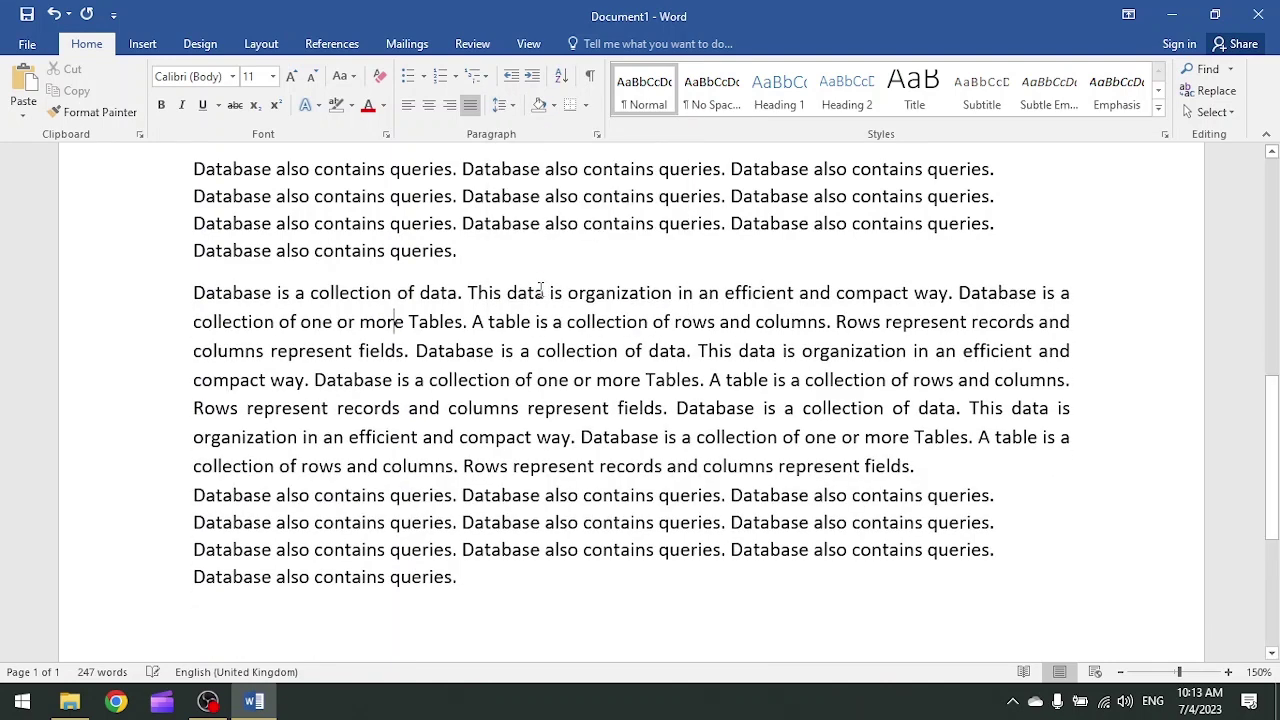
pyautogui.click(497, 253)
pyautogui.click(510, 108)
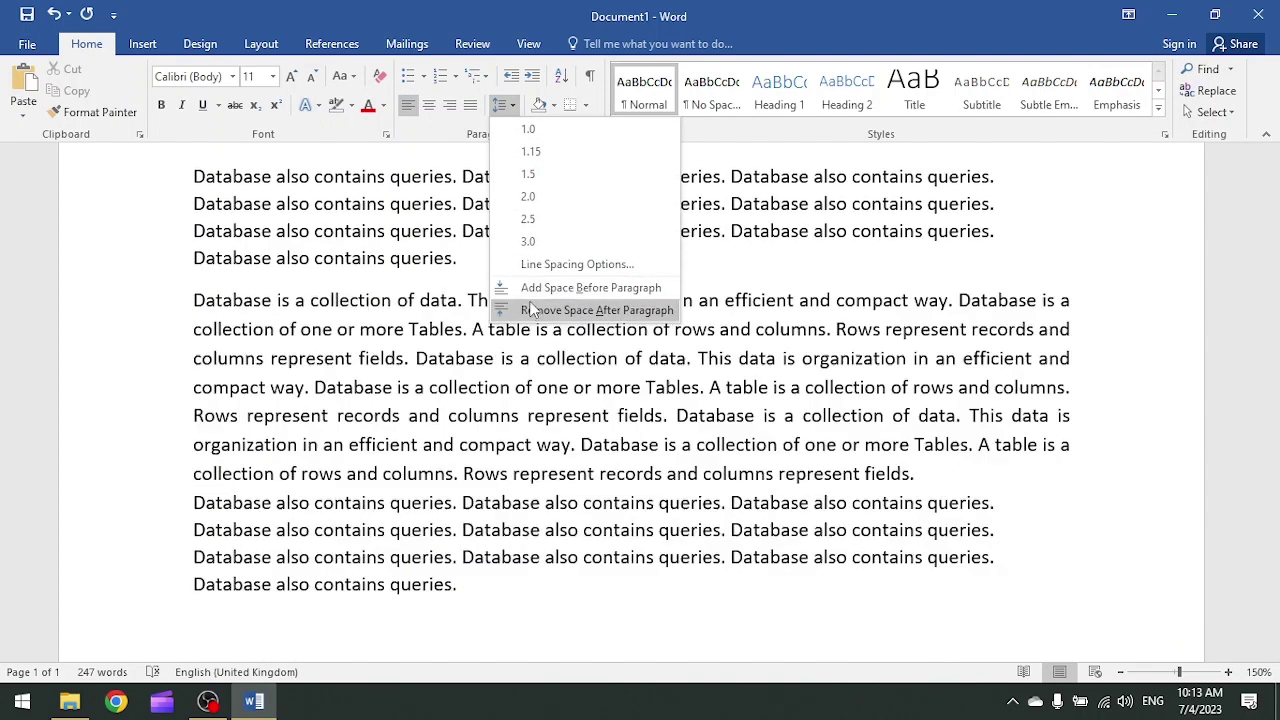
pyautogui.click(560, 310)
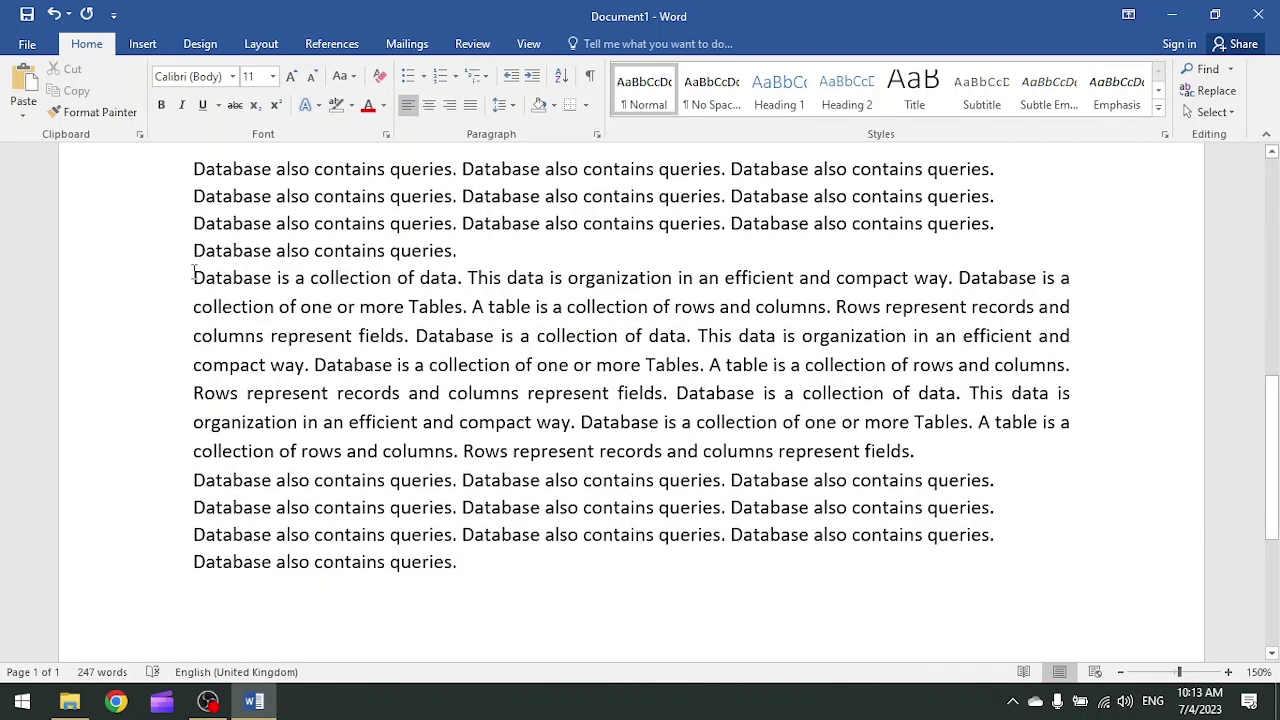
# - Select the whole middle Database paragraph and add space both before and after it
pyautogui.moveTo(194, 270); pyautogui.dragTo(912, 456)
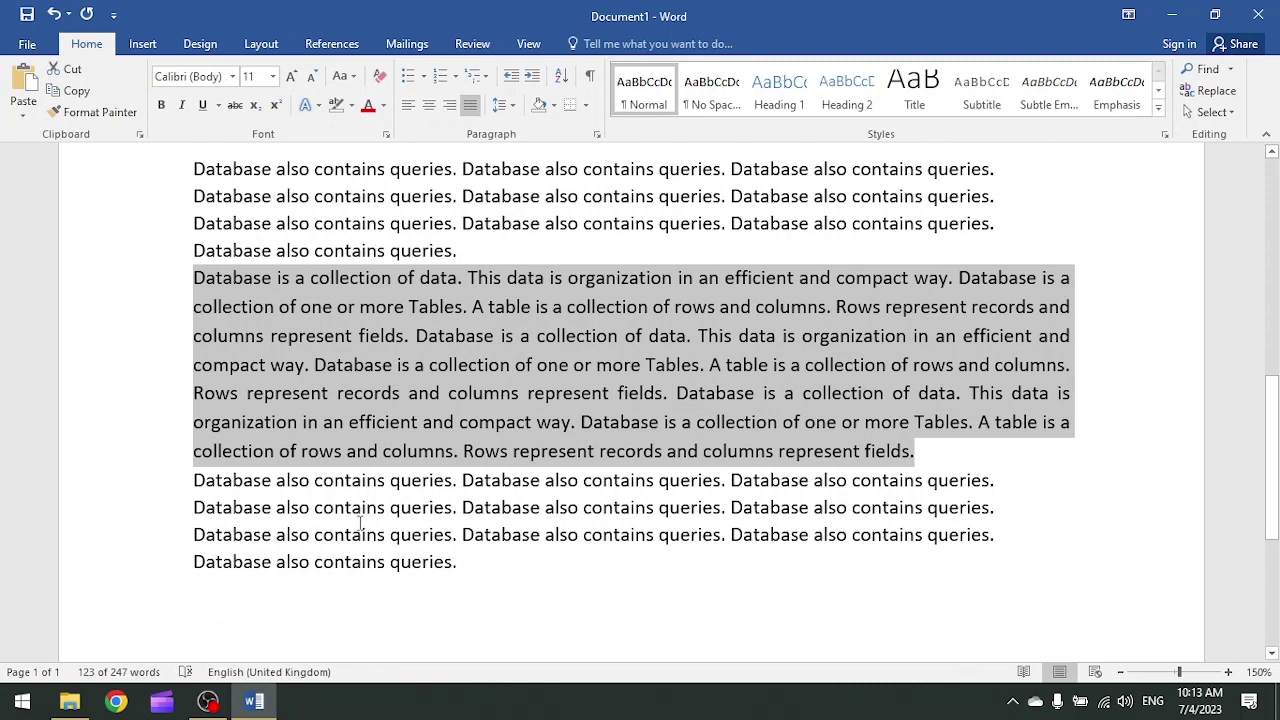
pyautogui.click(434, 355)
pyautogui.moveTo(198, 279); pyautogui.dragTo(931, 451)
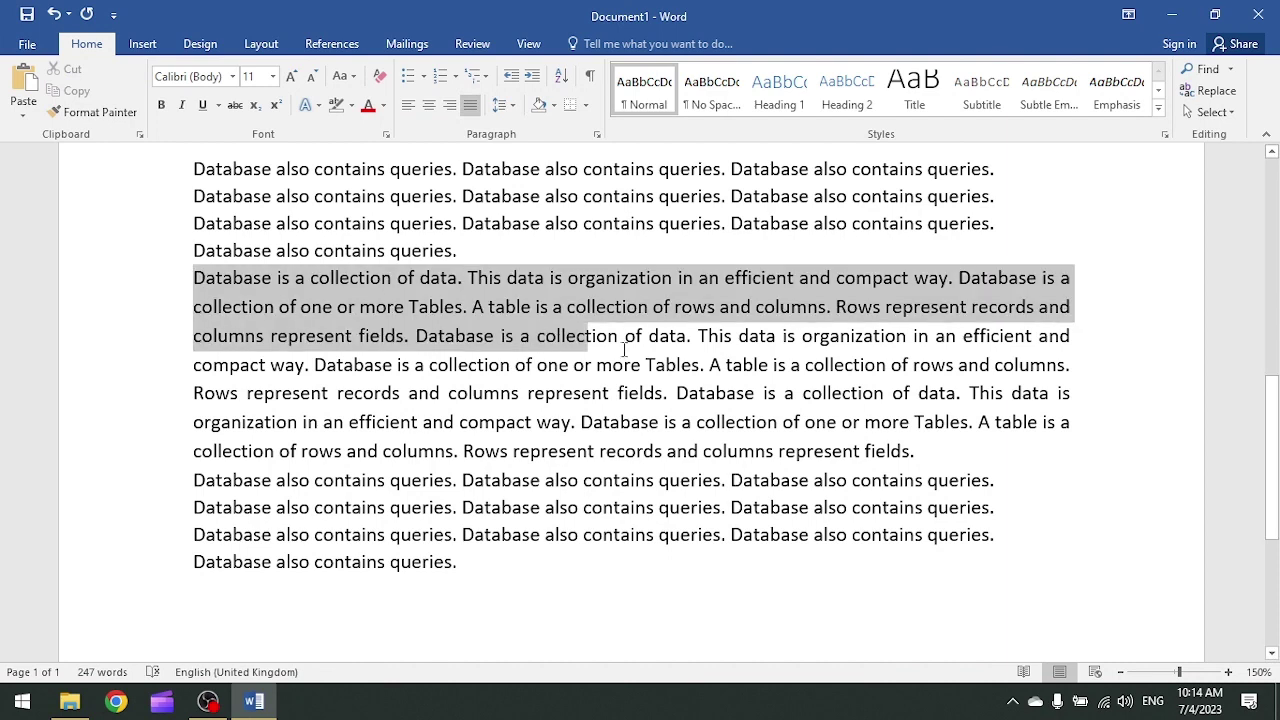
pyautogui.click(503, 105)
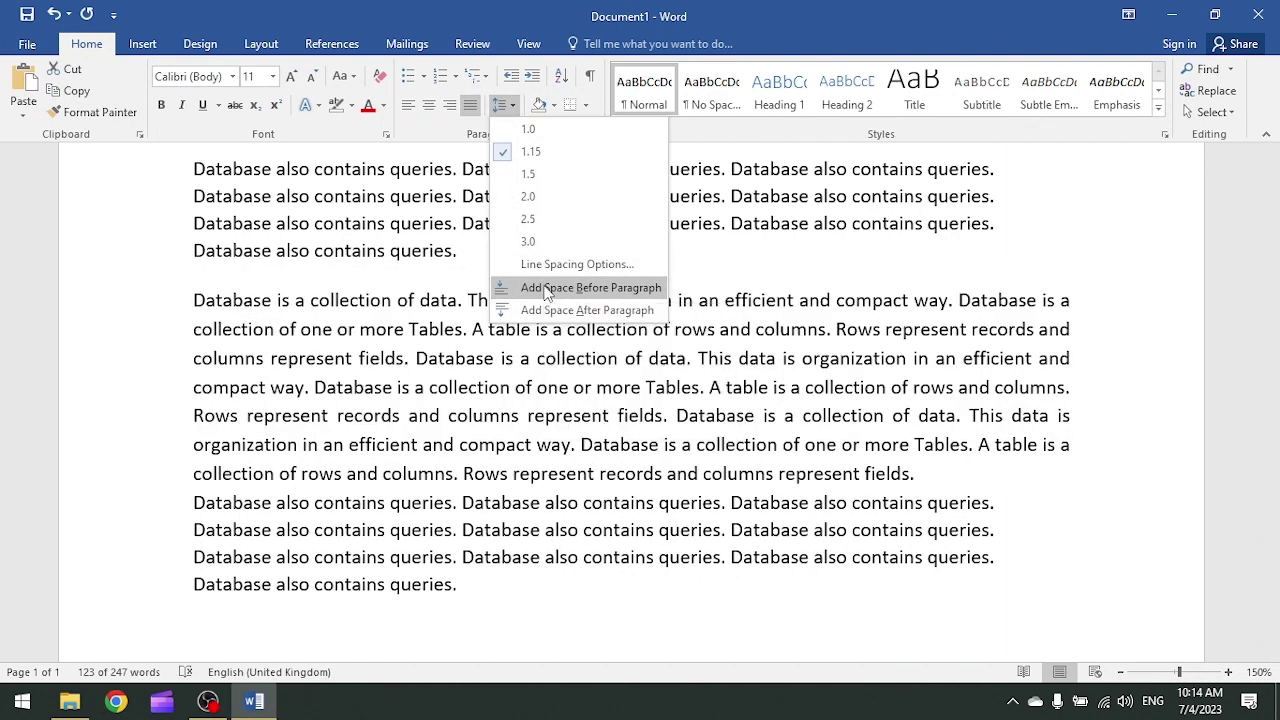
pyautogui.click(547, 290)
pyautogui.click(503, 105)
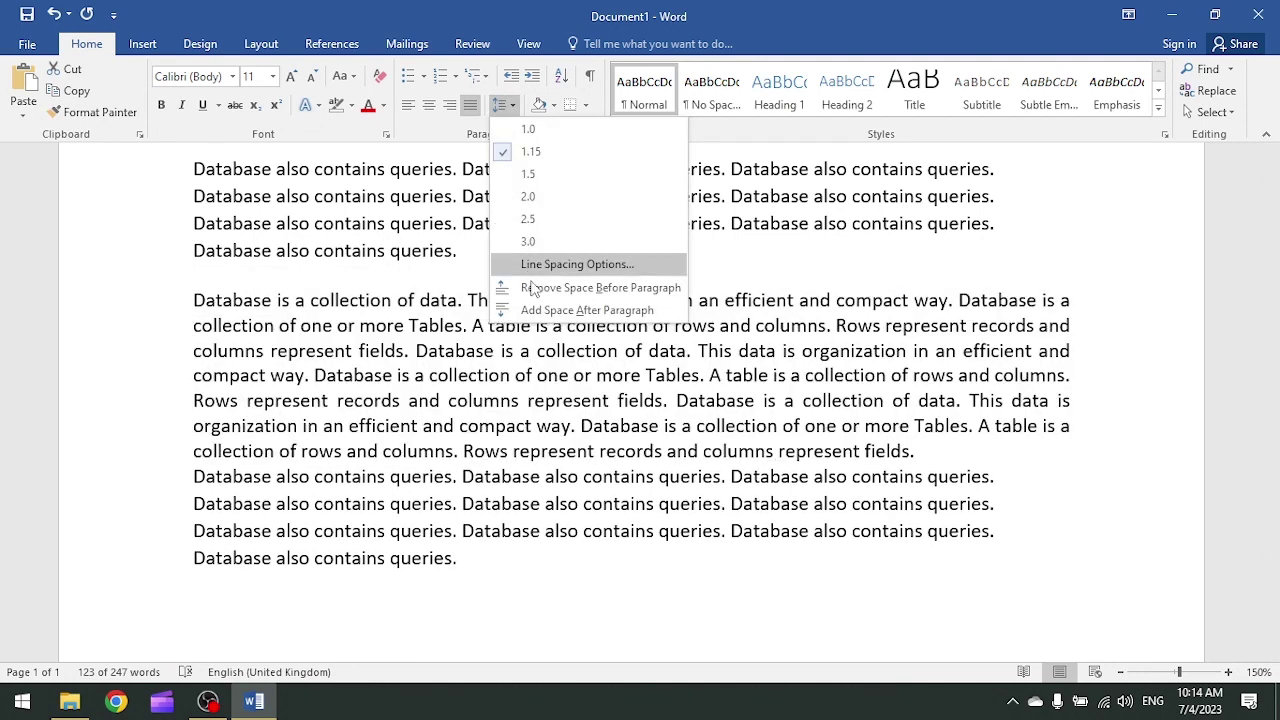
pyautogui.click(557, 311)
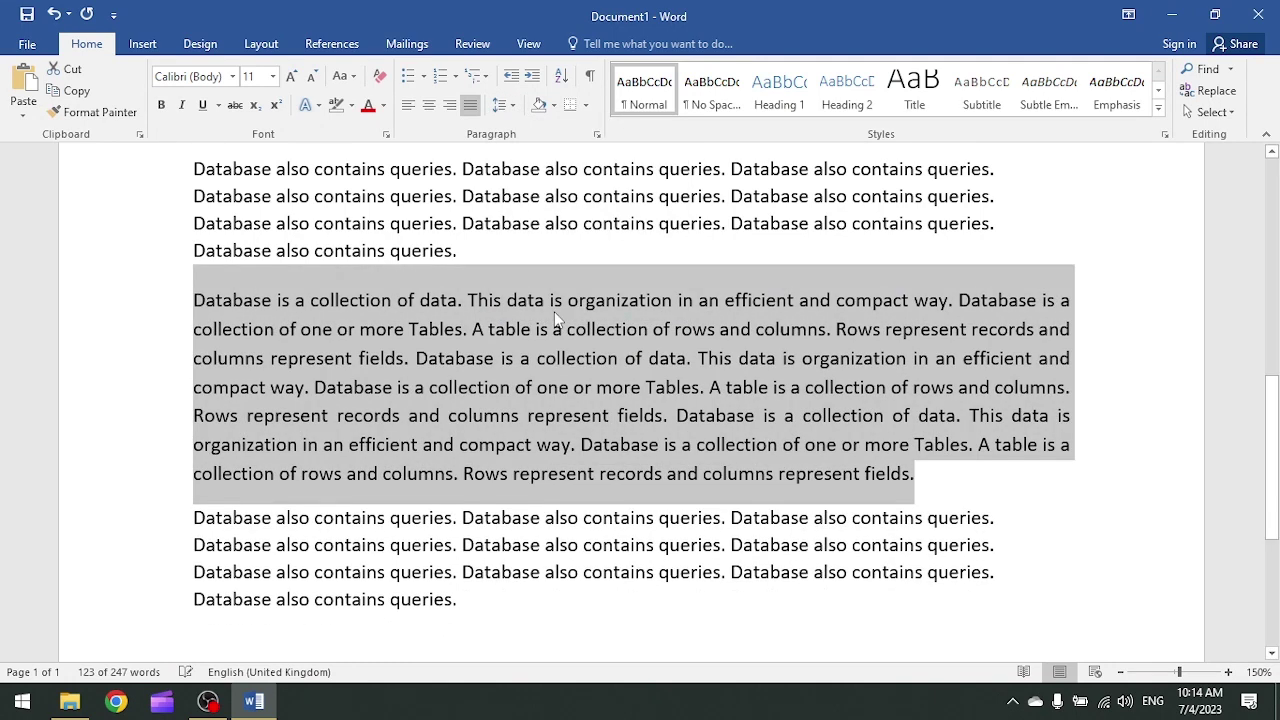
pyautogui.click(535, 388)
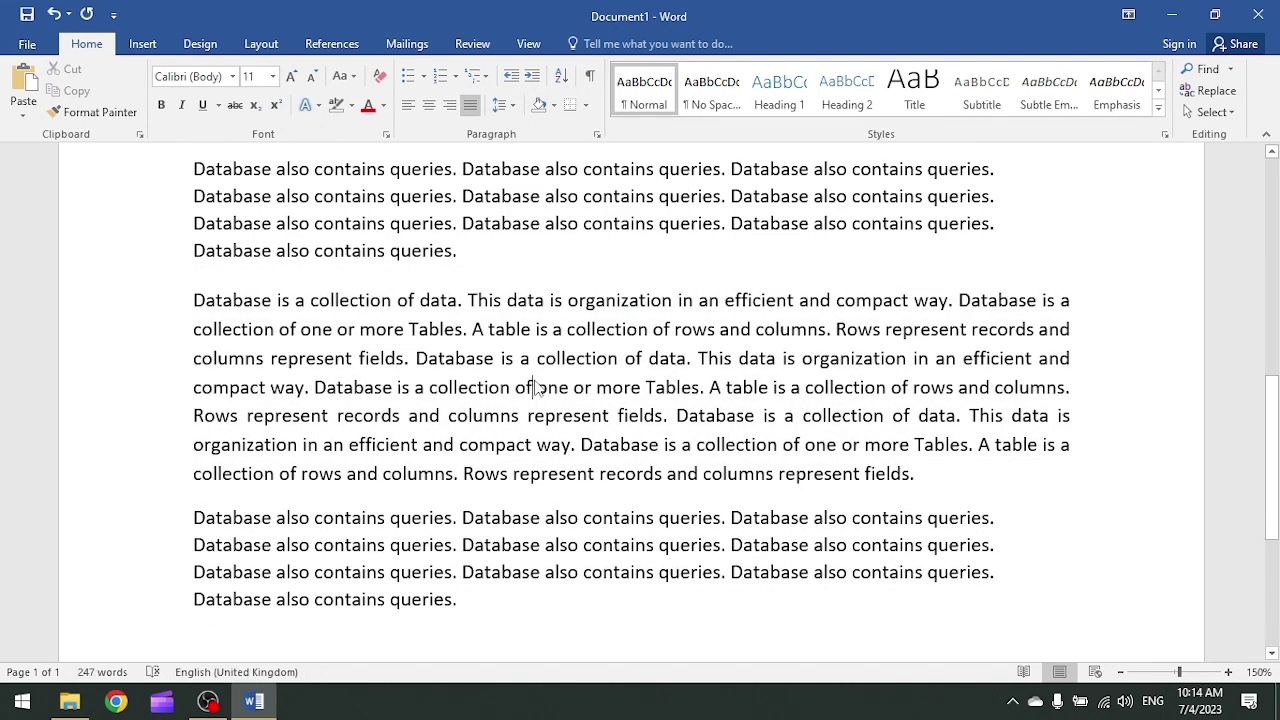